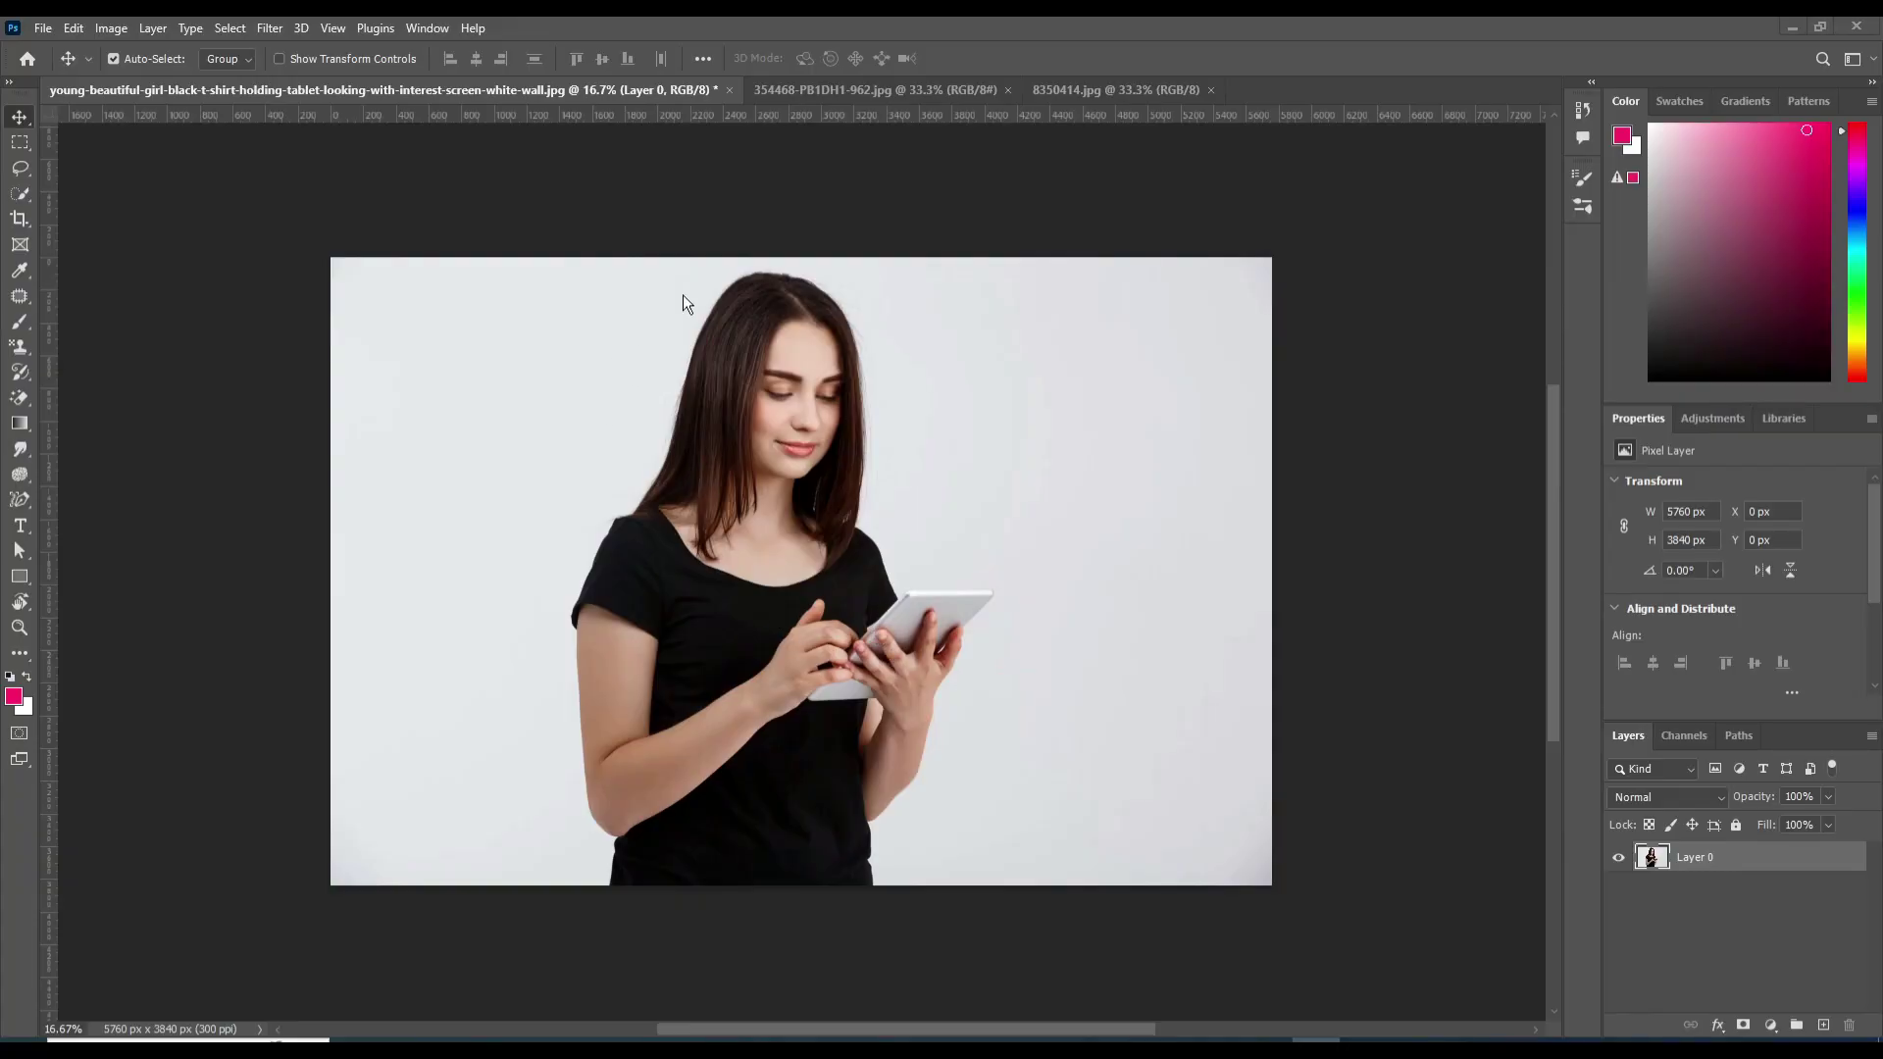
- Drag the WEB DESIGN image from 354468-PB1DH1-962.jpg into the woman photo and position it over her
{"action": "left_click", "coordinate": [802, 86]}
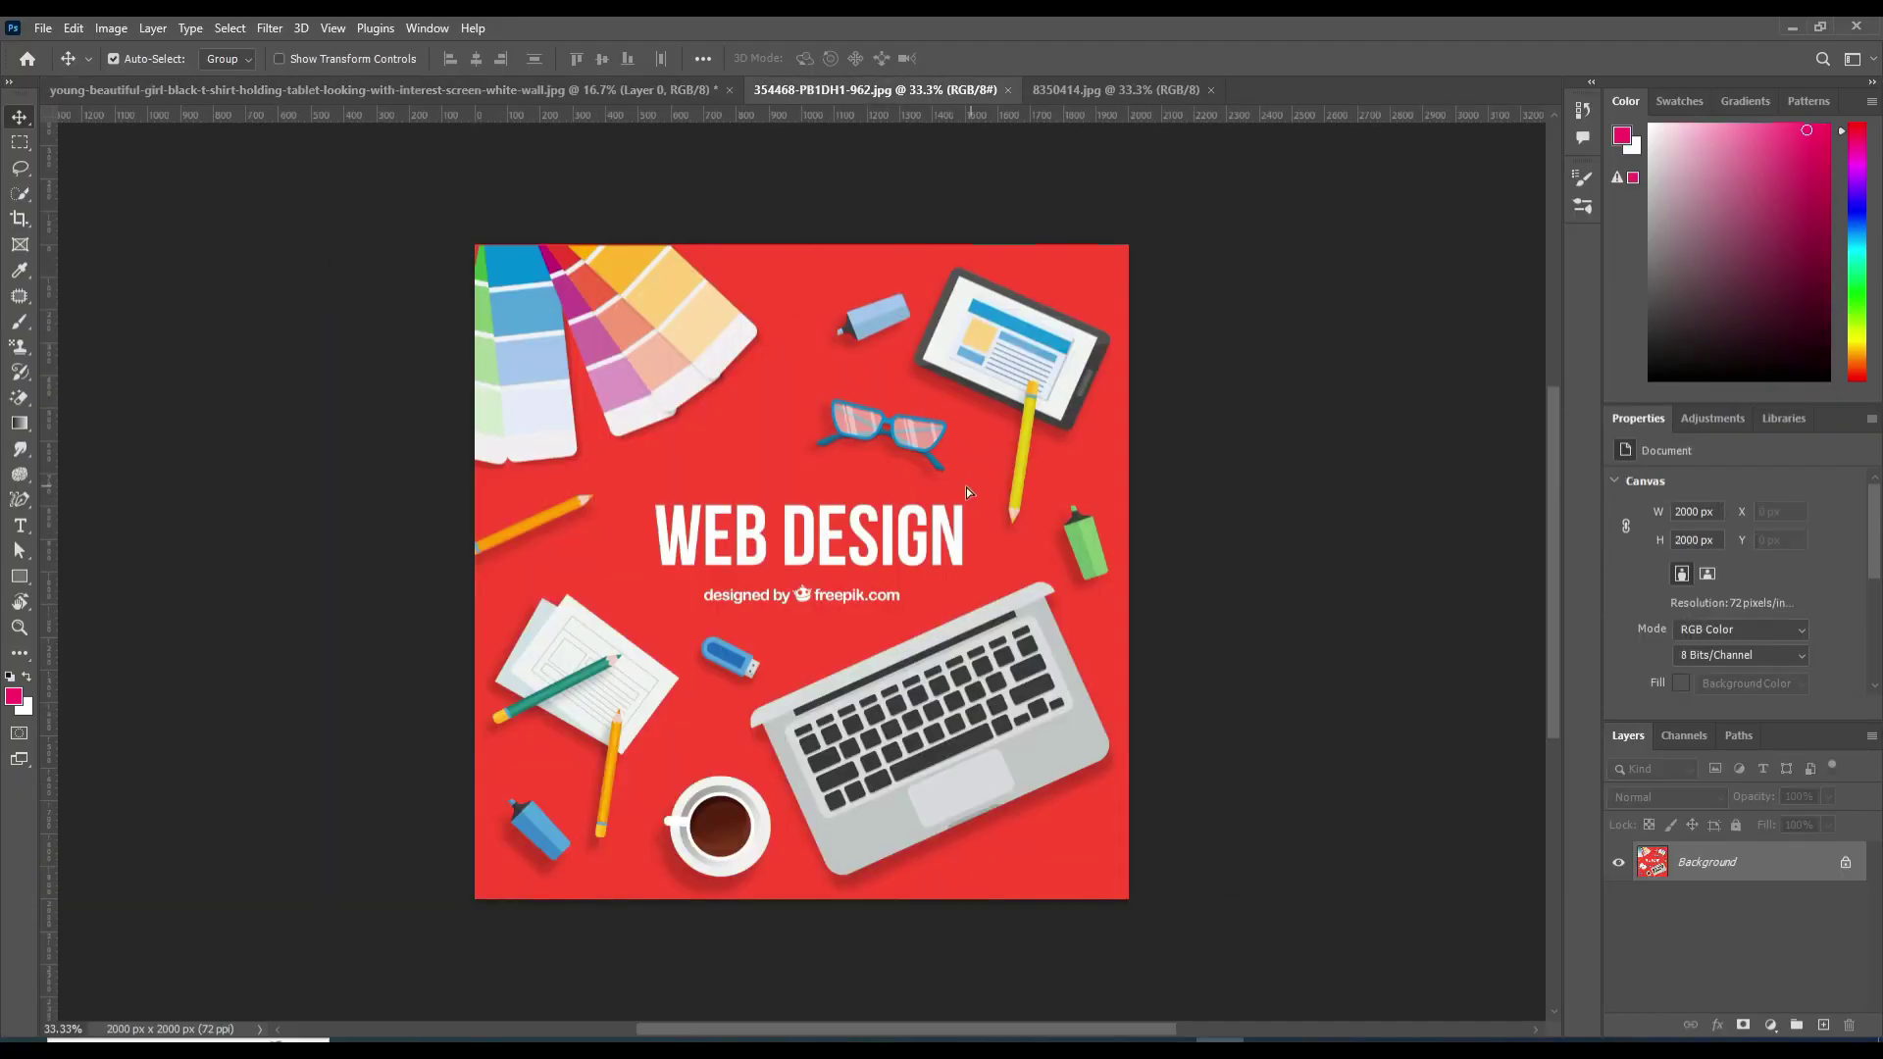
{"action": "left_click", "coordinate": [429, 92]}
{"action": "left_click_drag", "start_coordinate": [645, 333], "coordinate": [647, 338]}
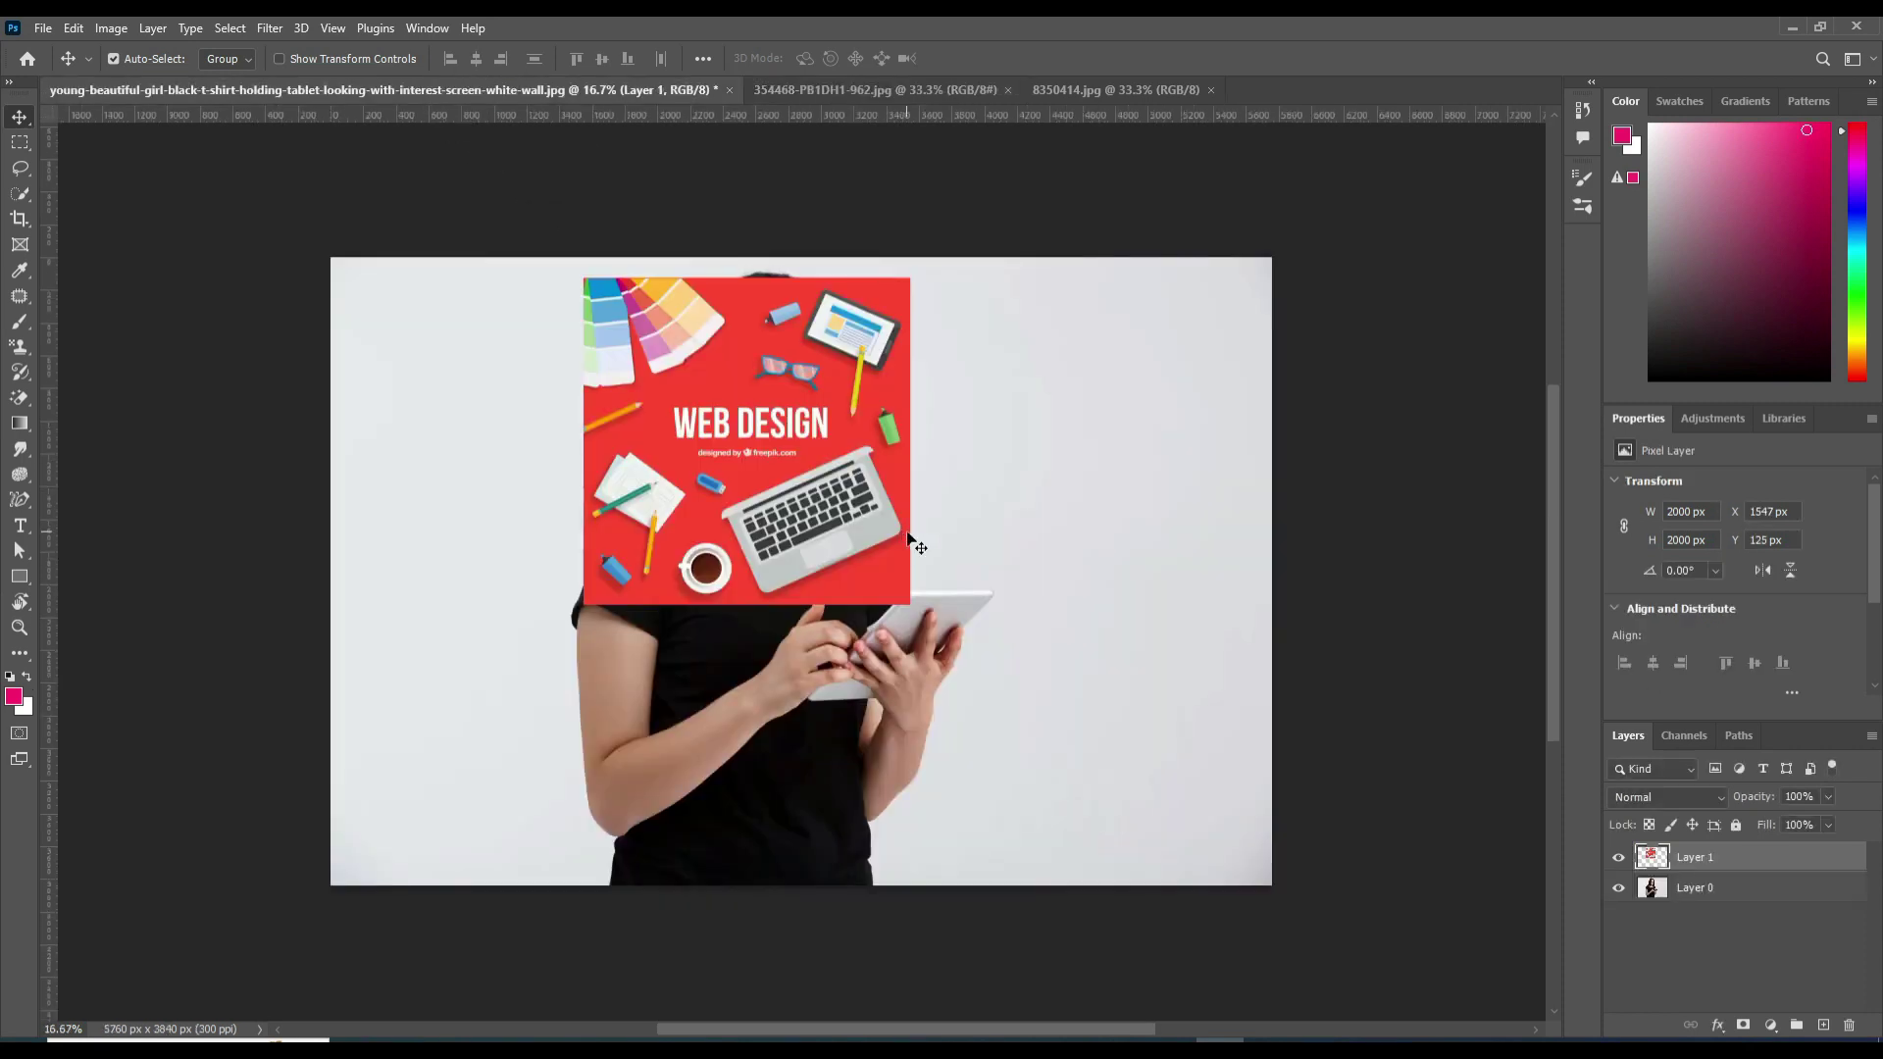
{"action": "left_click_drag", "start_coordinate": [815, 470], "coordinate": [917, 536]}
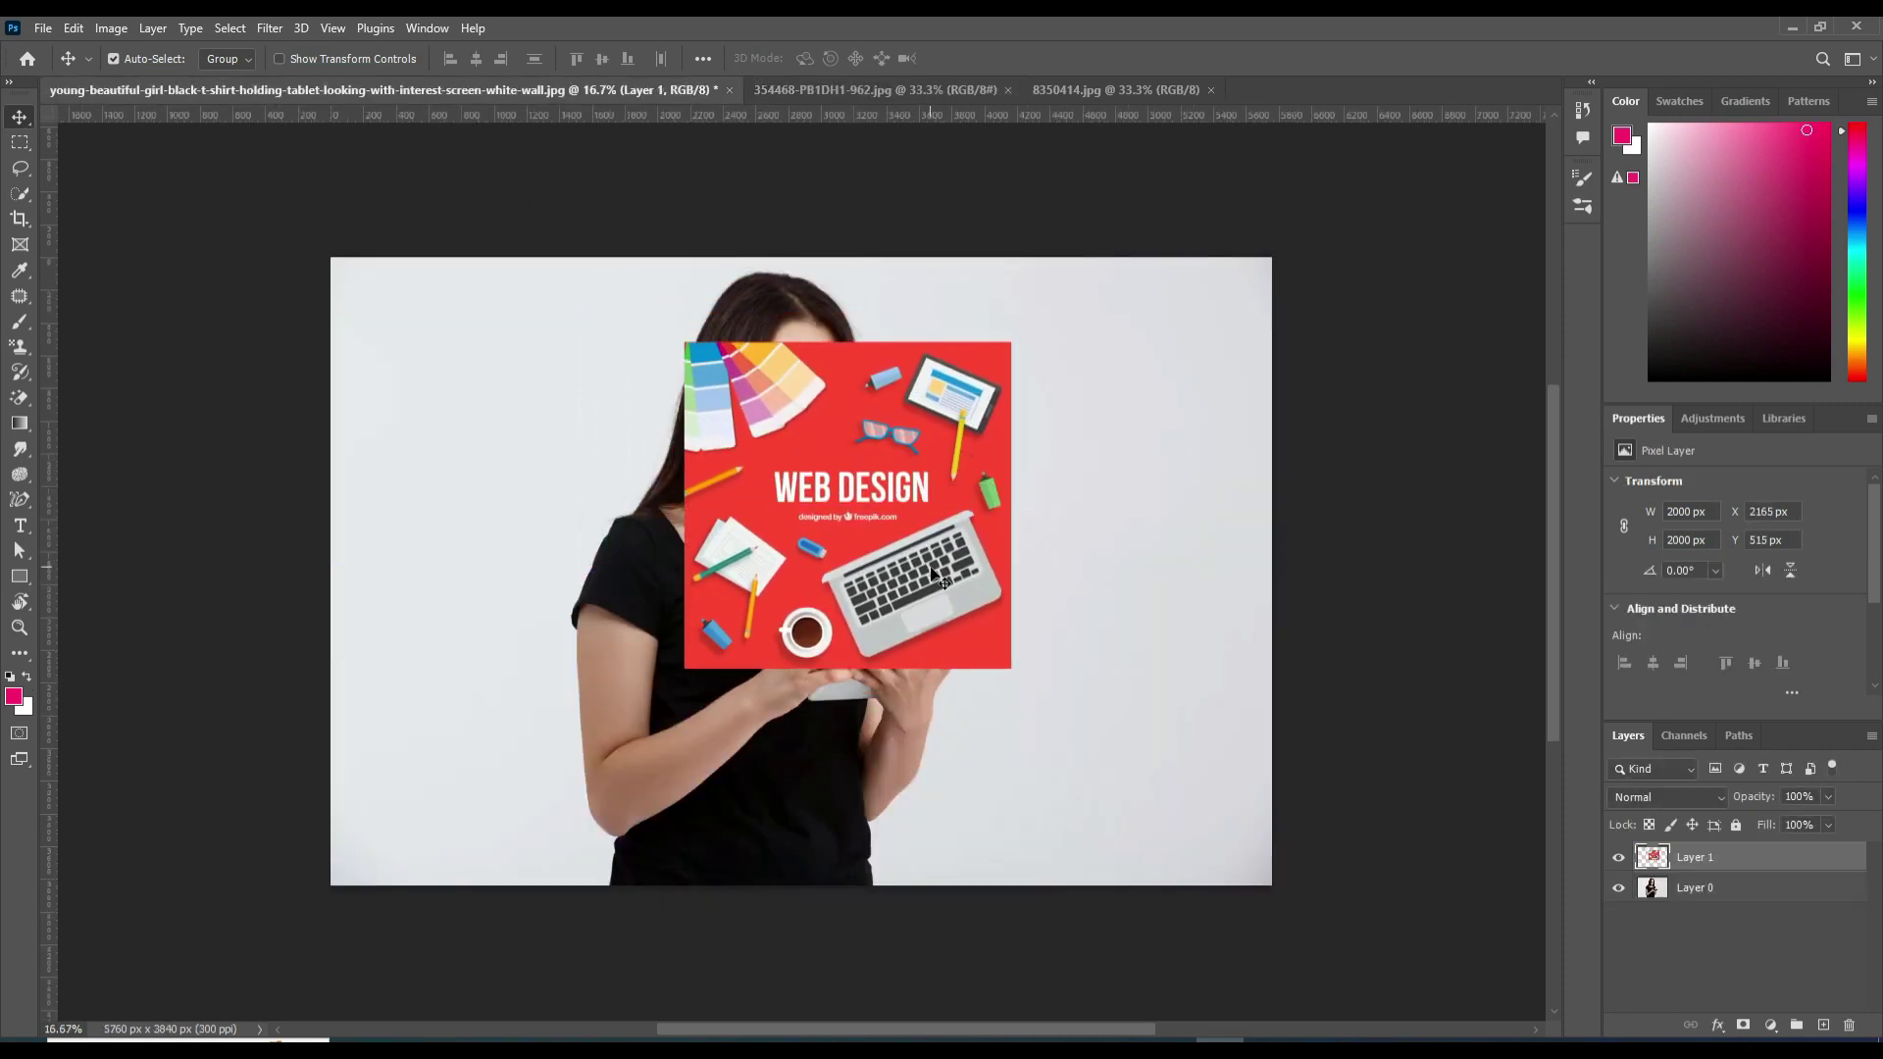
{"action": "left_click_drag", "start_coordinate": [950, 620], "coordinate": [1008, 662]}
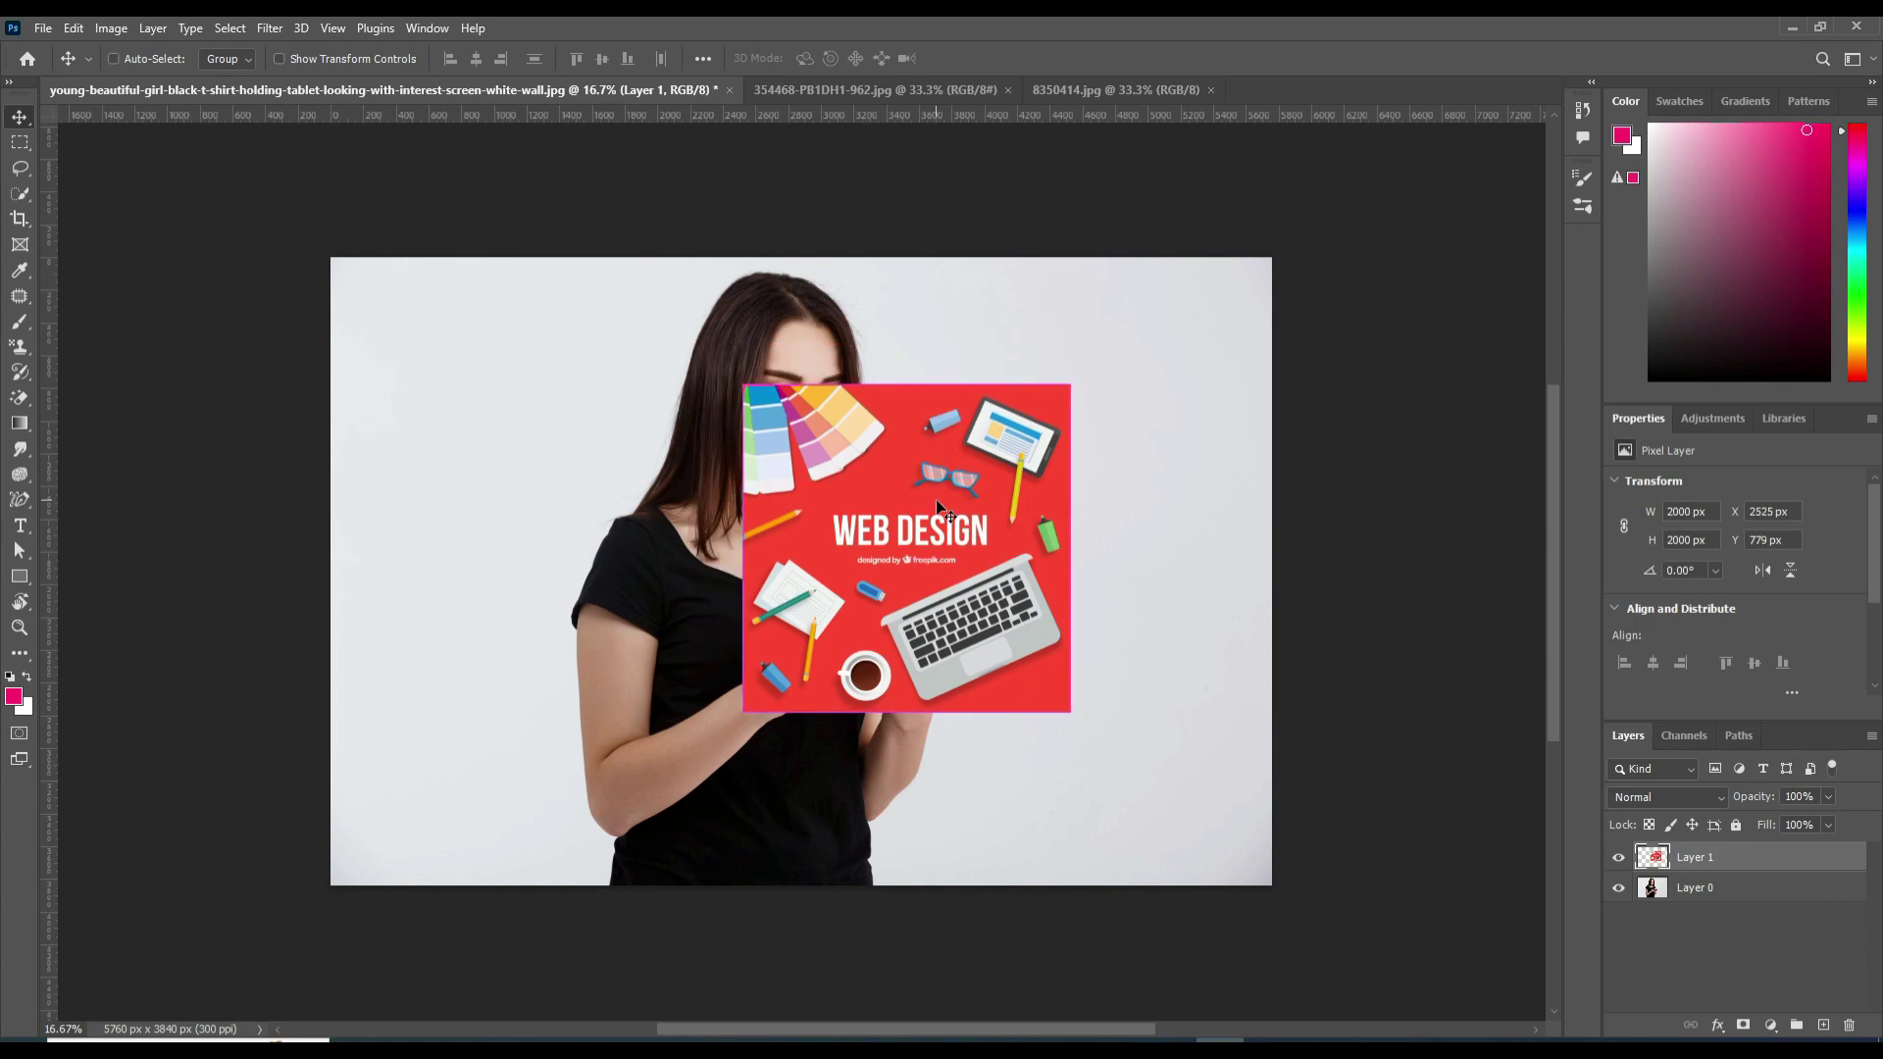
- Free-transform the WEB DESIGN graphic, scaling it down and moving it onto the tablet
{"action": "key", "text": "ctrl+t"}
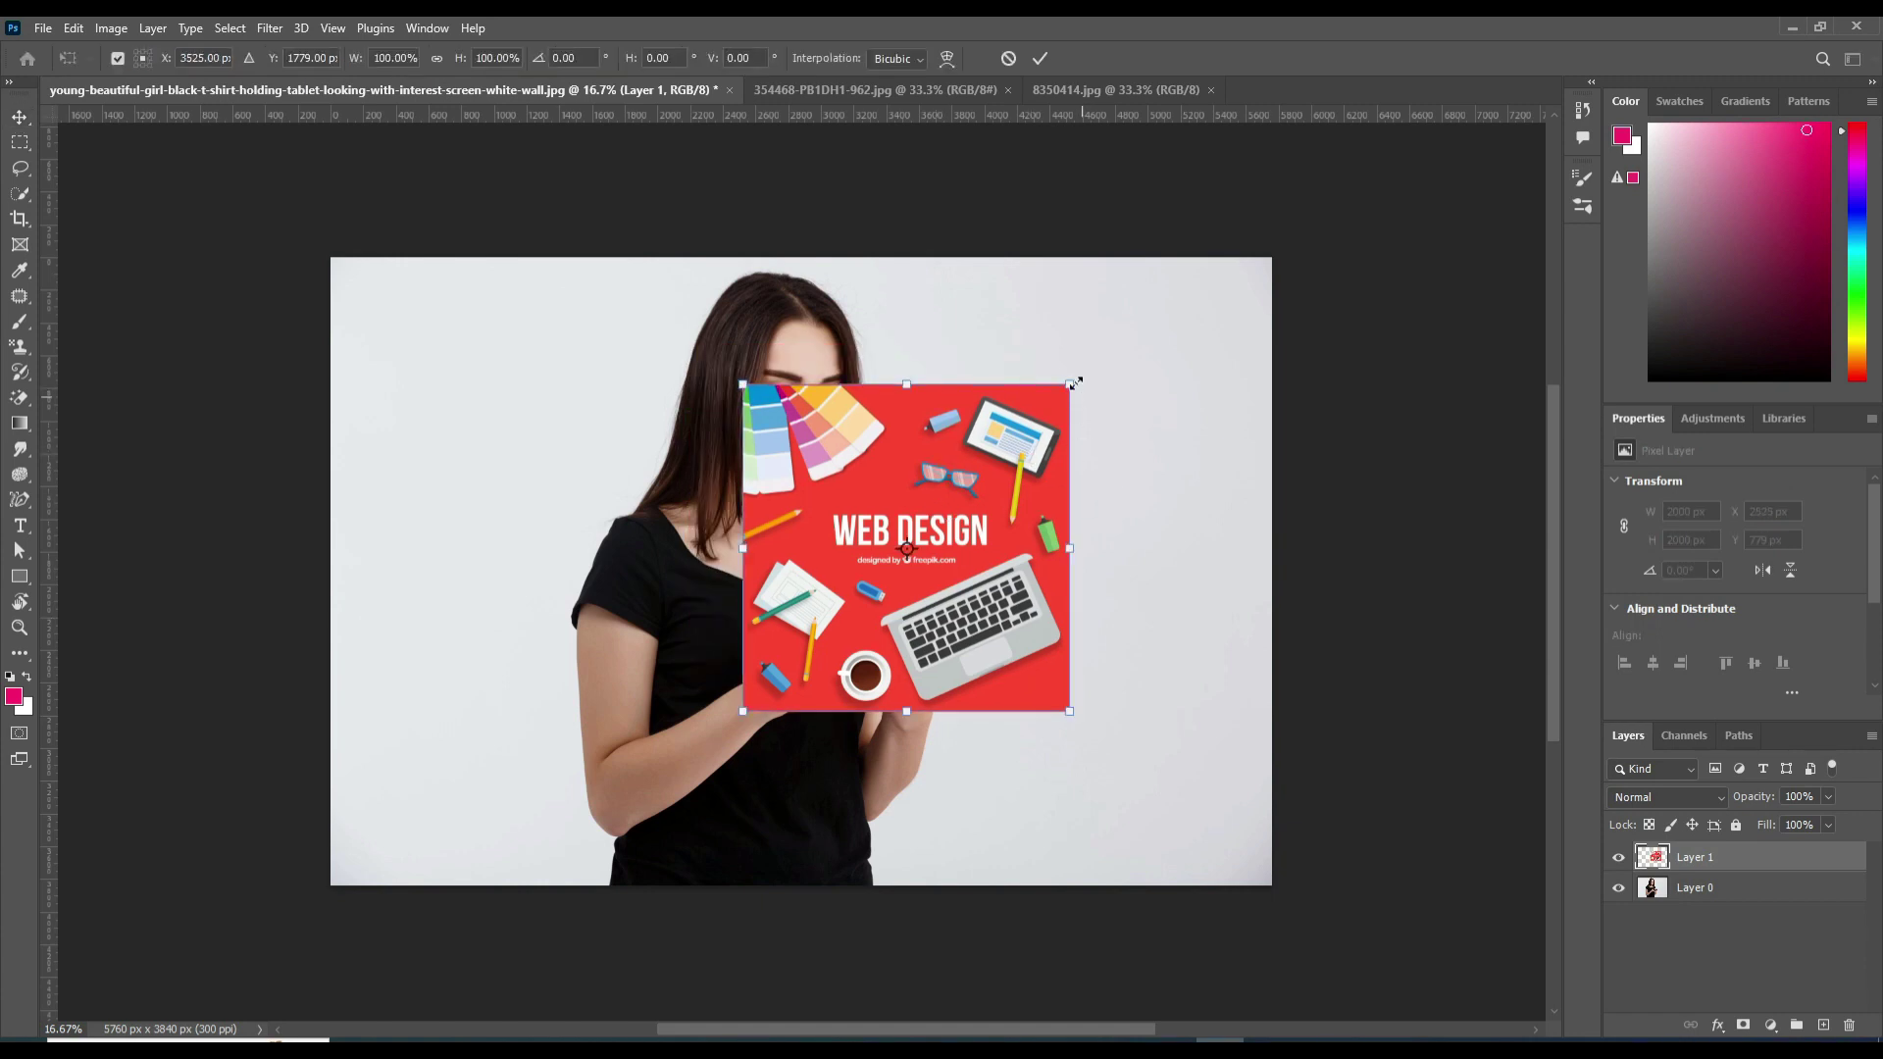
{"action": "left_click_drag", "start_coordinate": [1076, 375], "coordinate": [881, 539]}
{"action": "mouse_move", "coordinate": [857, 617]}
{"action": "left_mouse_down"}
{"action": "mouse_move", "coordinate": [957, 522]}
{"action": "mouse_move", "coordinate": [956, 565]}
{"action": "left_mouse_up"}
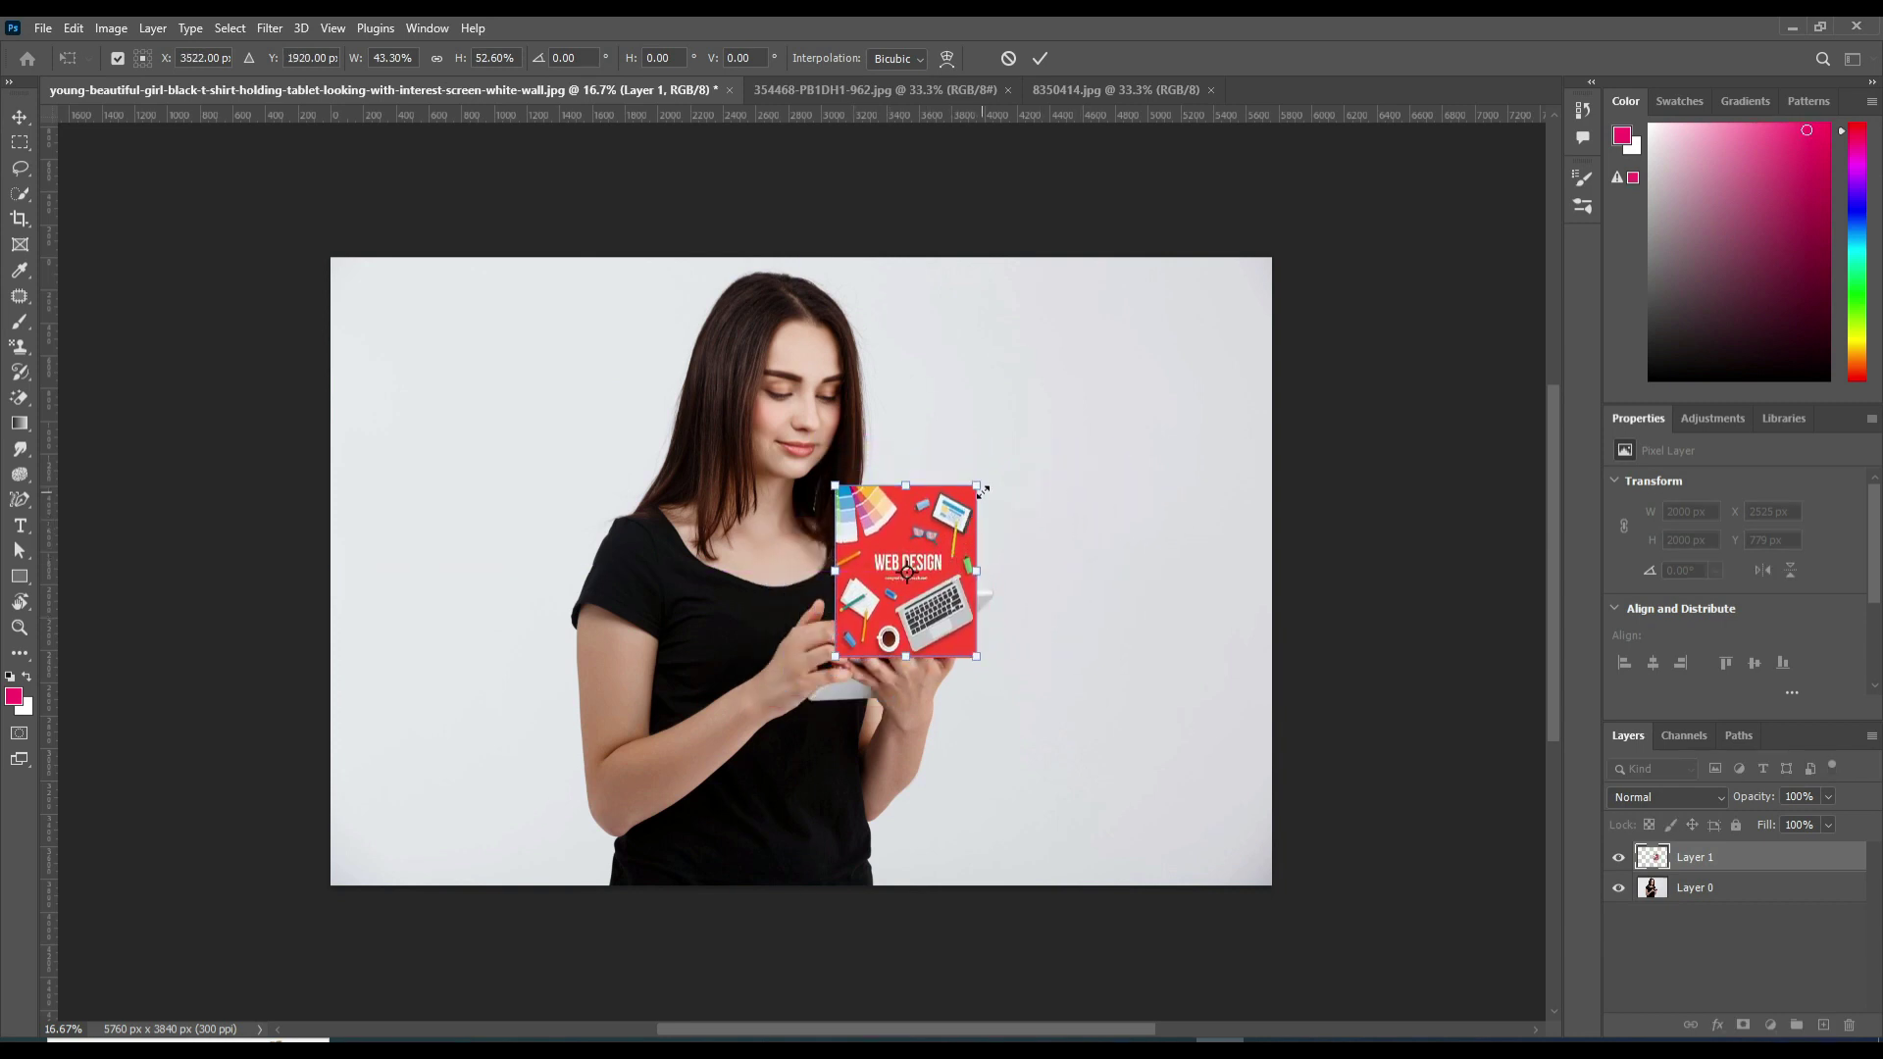
{"action": "left_click_drag", "start_coordinate": [978, 488], "coordinate": [956, 499]}
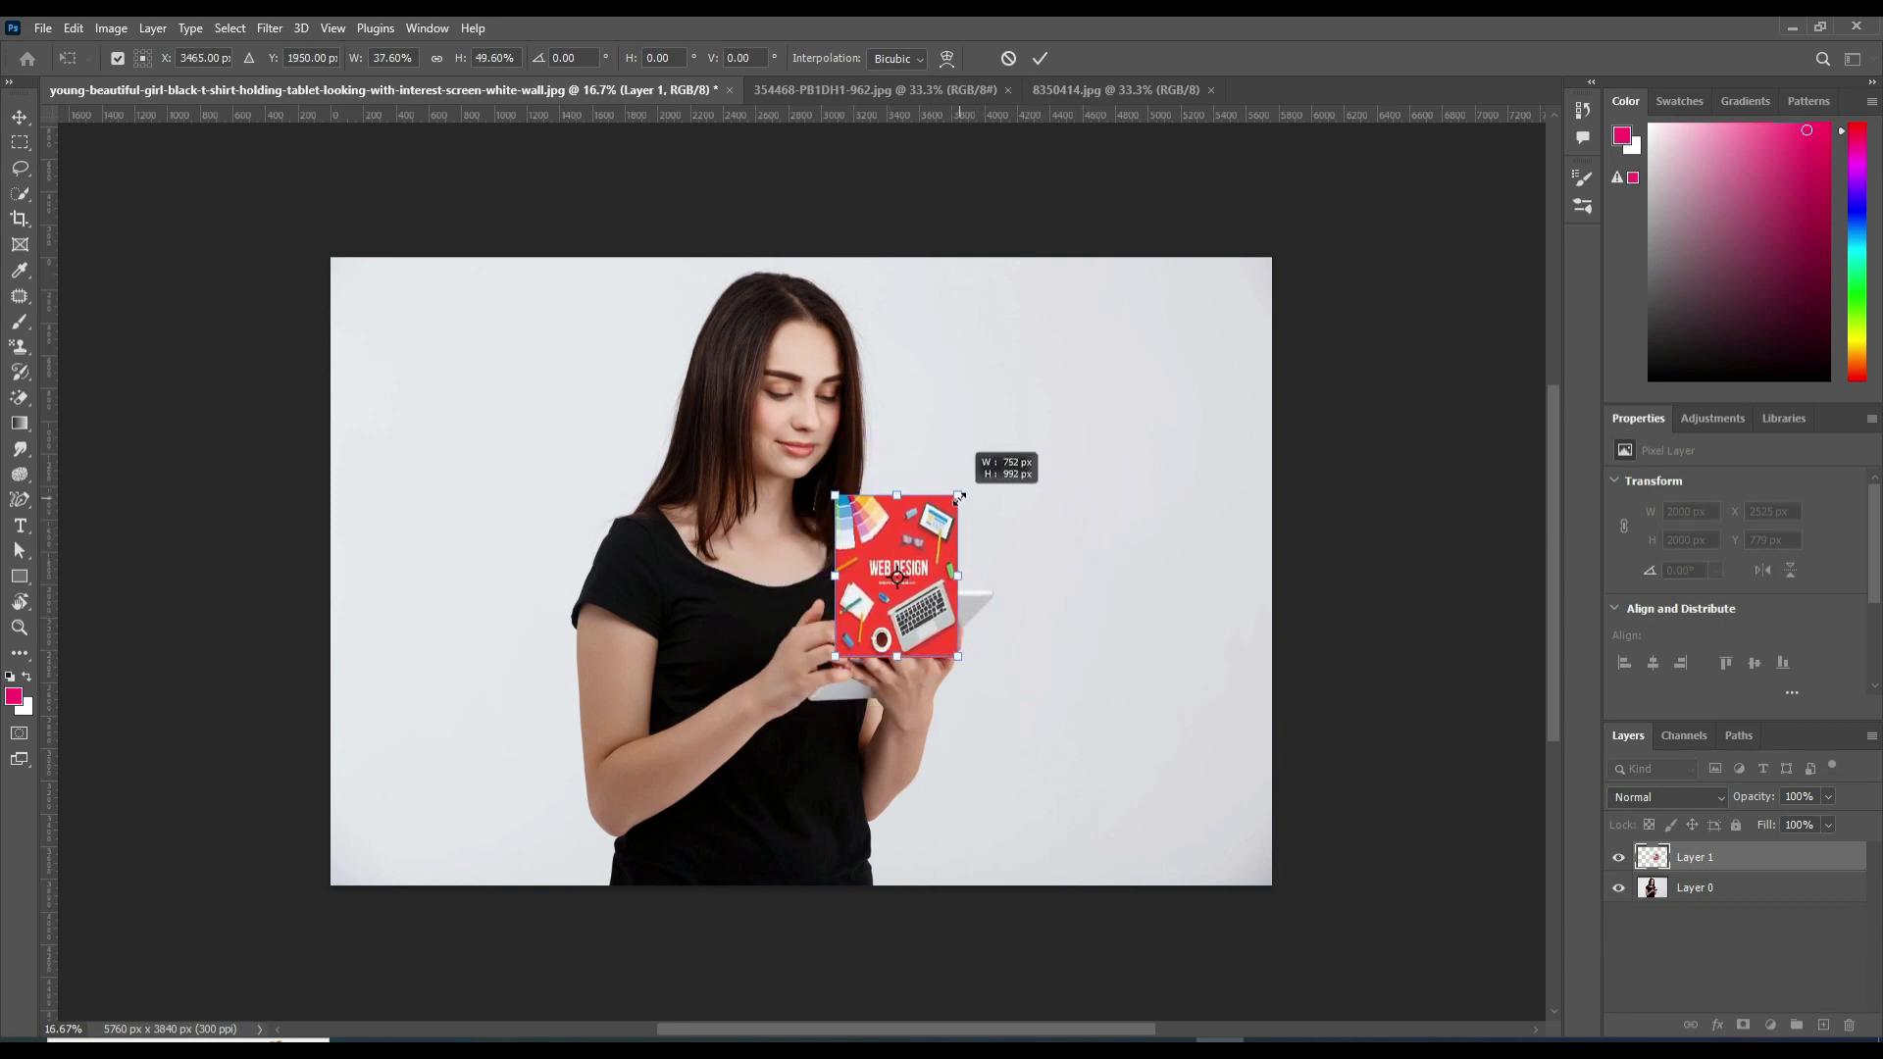
{"action": "mouse_move", "coordinate": [934, 582]}
{"action": "left_mouse_down"}
{"action": "mouse_move", "coordinate": [966, 569]}
{"action": "mouse_move", "coordinate": [1051, 642]}
{"action": "mouse_move", "coordinate": [973, 608]}
{"action": "mouse_move", "coordinate": [1065, 630]}
{"action": "mouse_move", "coordinate": [972, 629]}
{"action": "left_mouse_up"}
- Distort the graphic's corners to match the tablet's tilt and commit the transform
{"action": "right_click", "coordinate": [969, 604]}
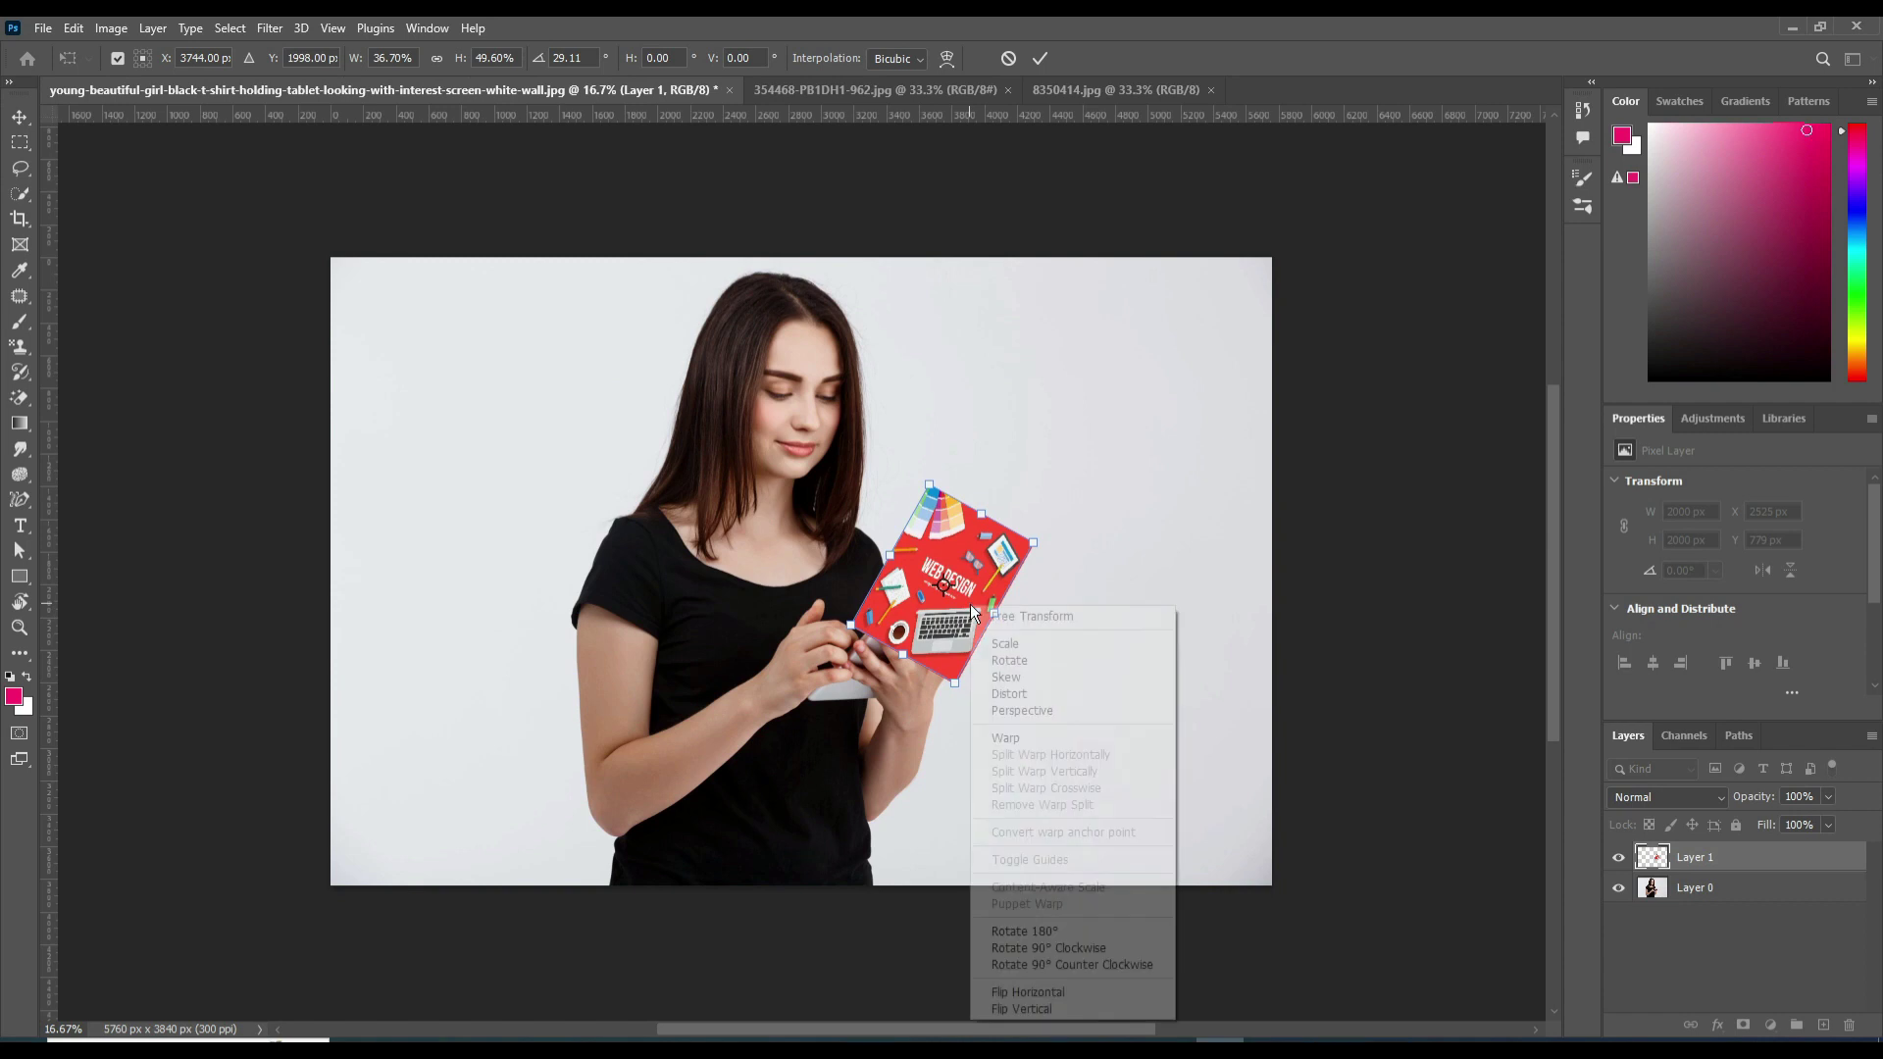
{"action": "left_click", "coordinate": [997, 694]}
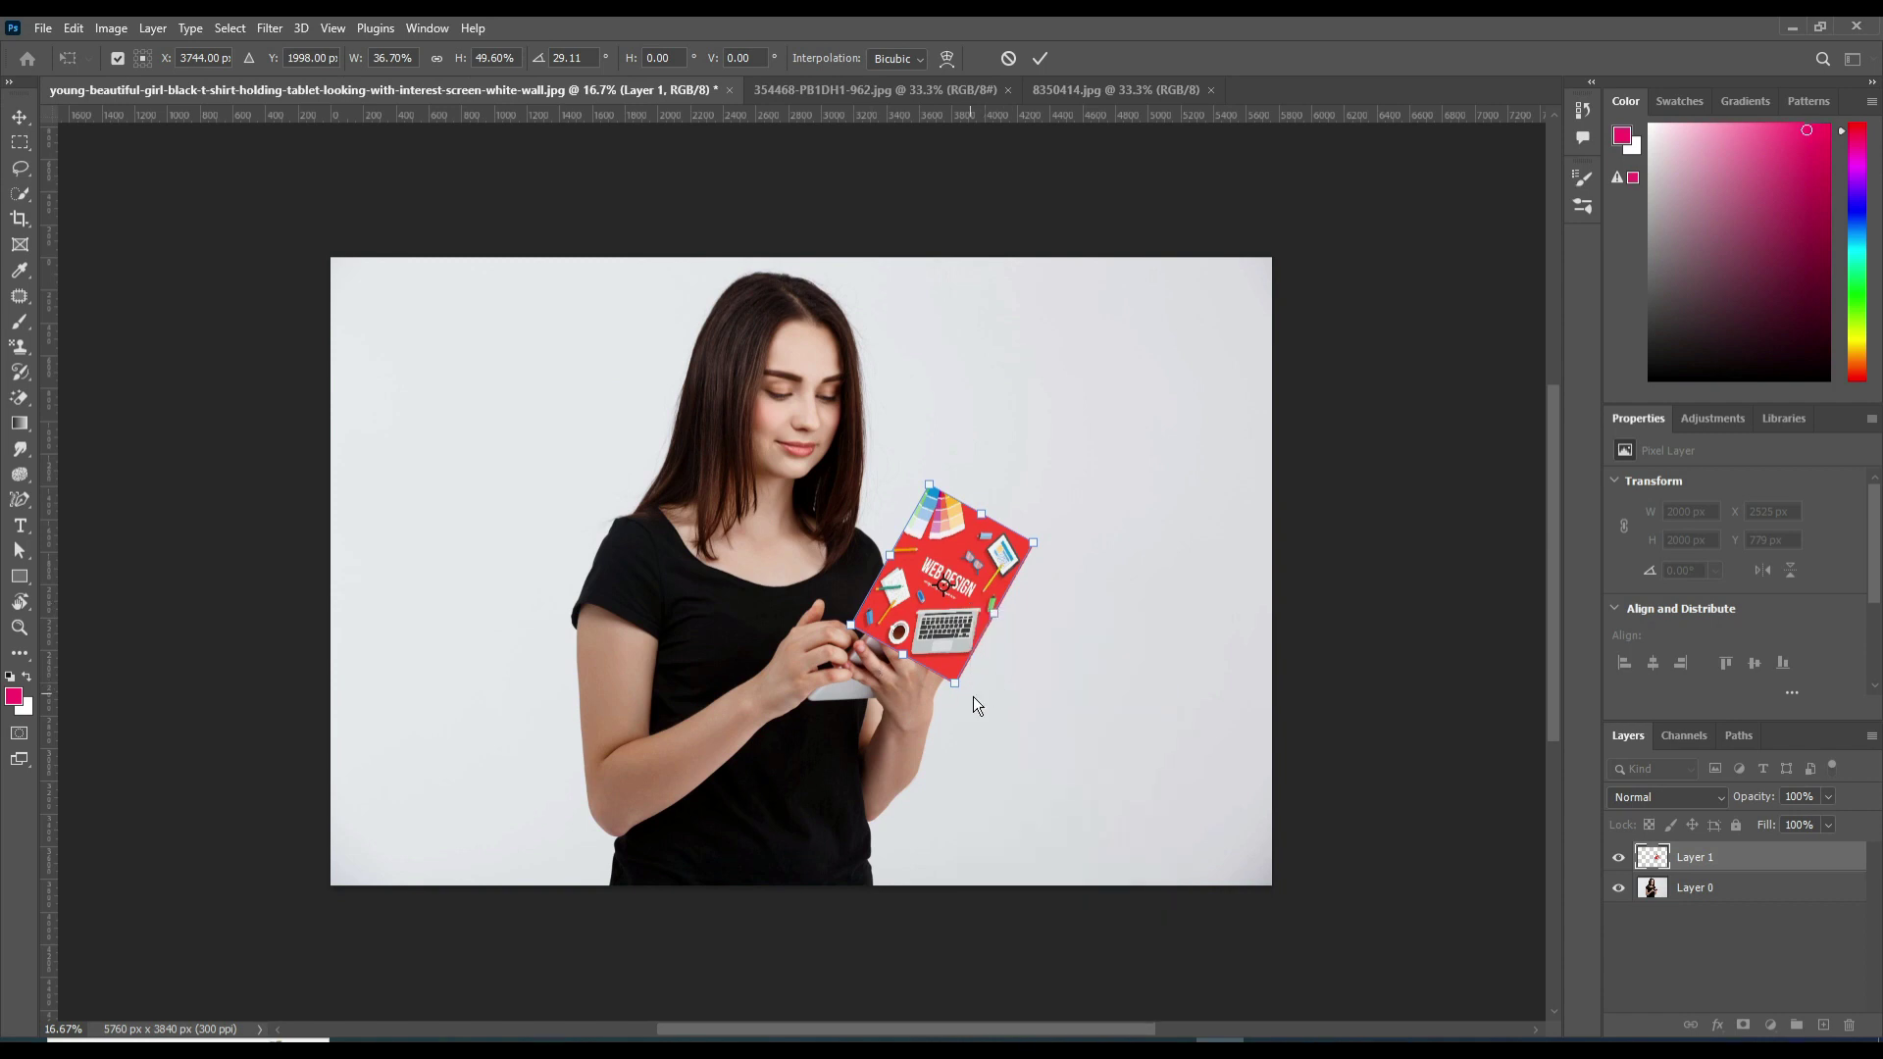
{"action": "mouse_move", "coordinate": [957, 684]}
{"action": "left_mouse_down"}
{"action": "mouse_move", "coordinate": [984, 600]}
{"action": "mouse_move", "coordinate": [894, 612]}
{"action": "left_mouse_up"}
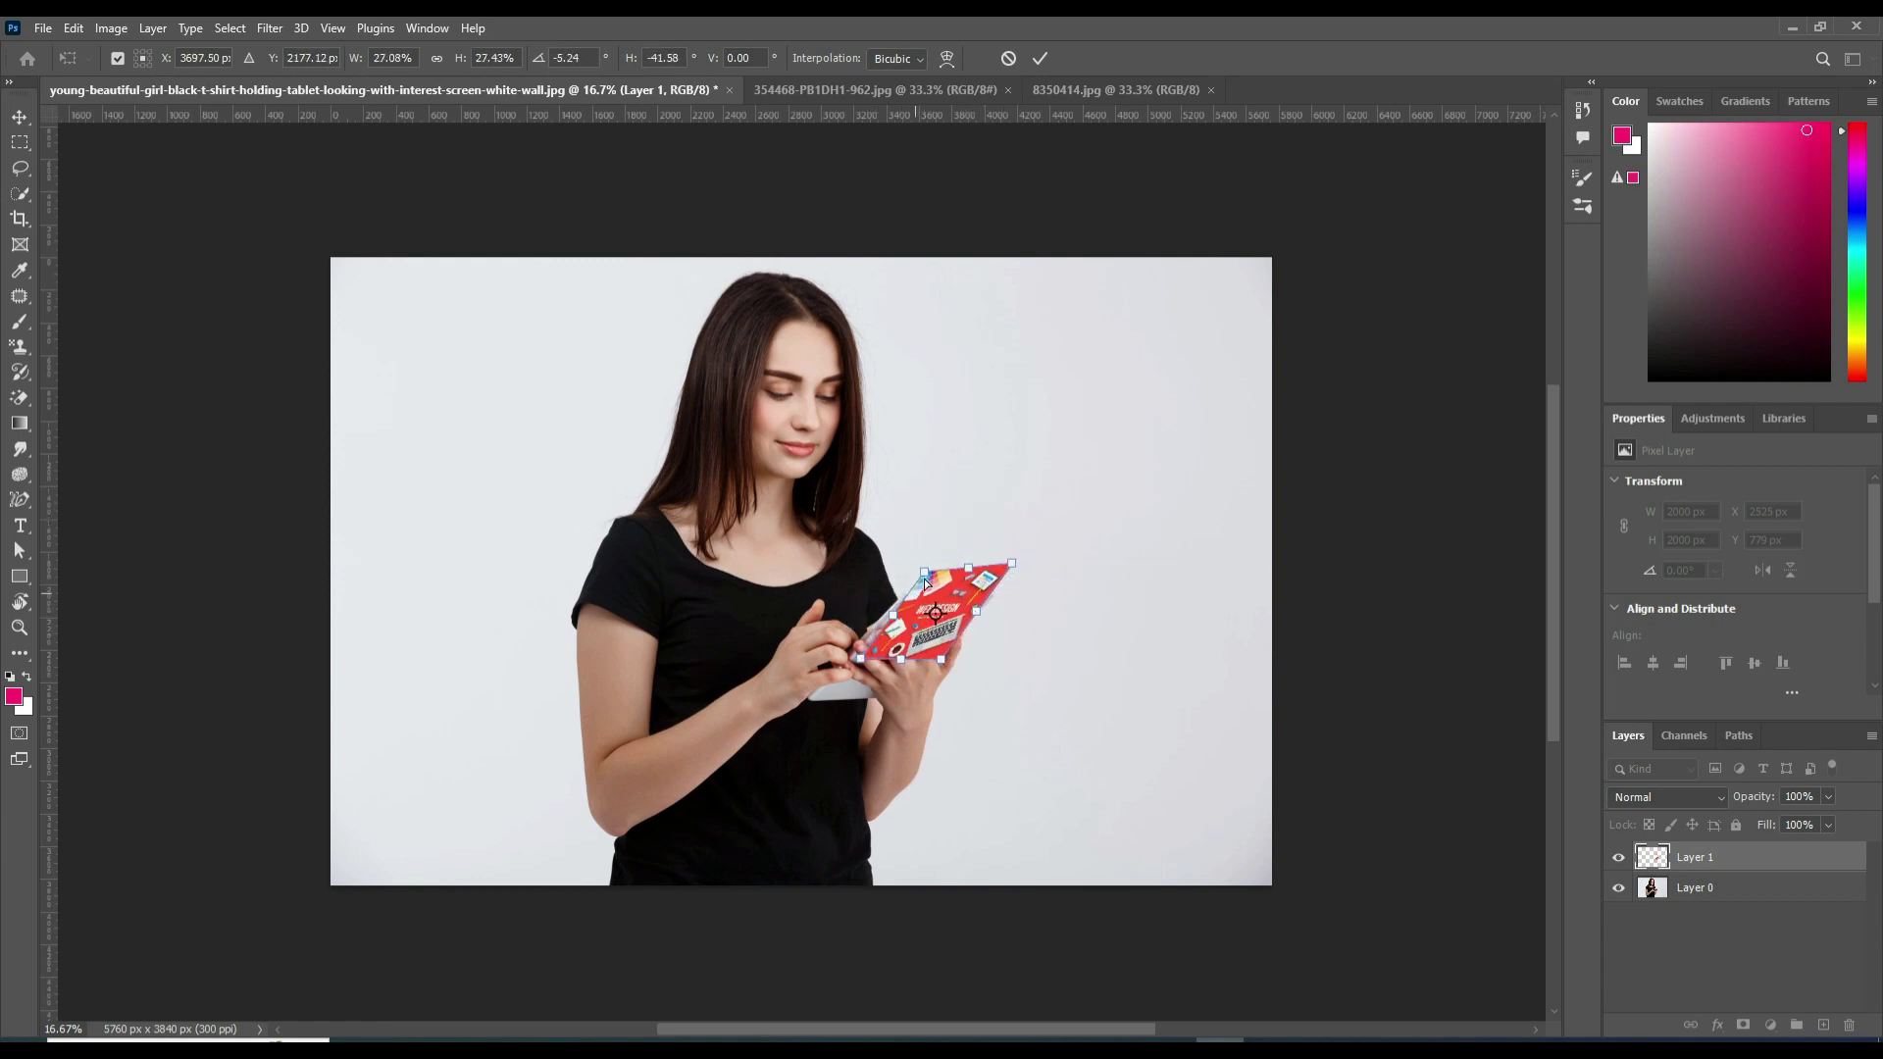
{"action": "key", "text": "Return"}
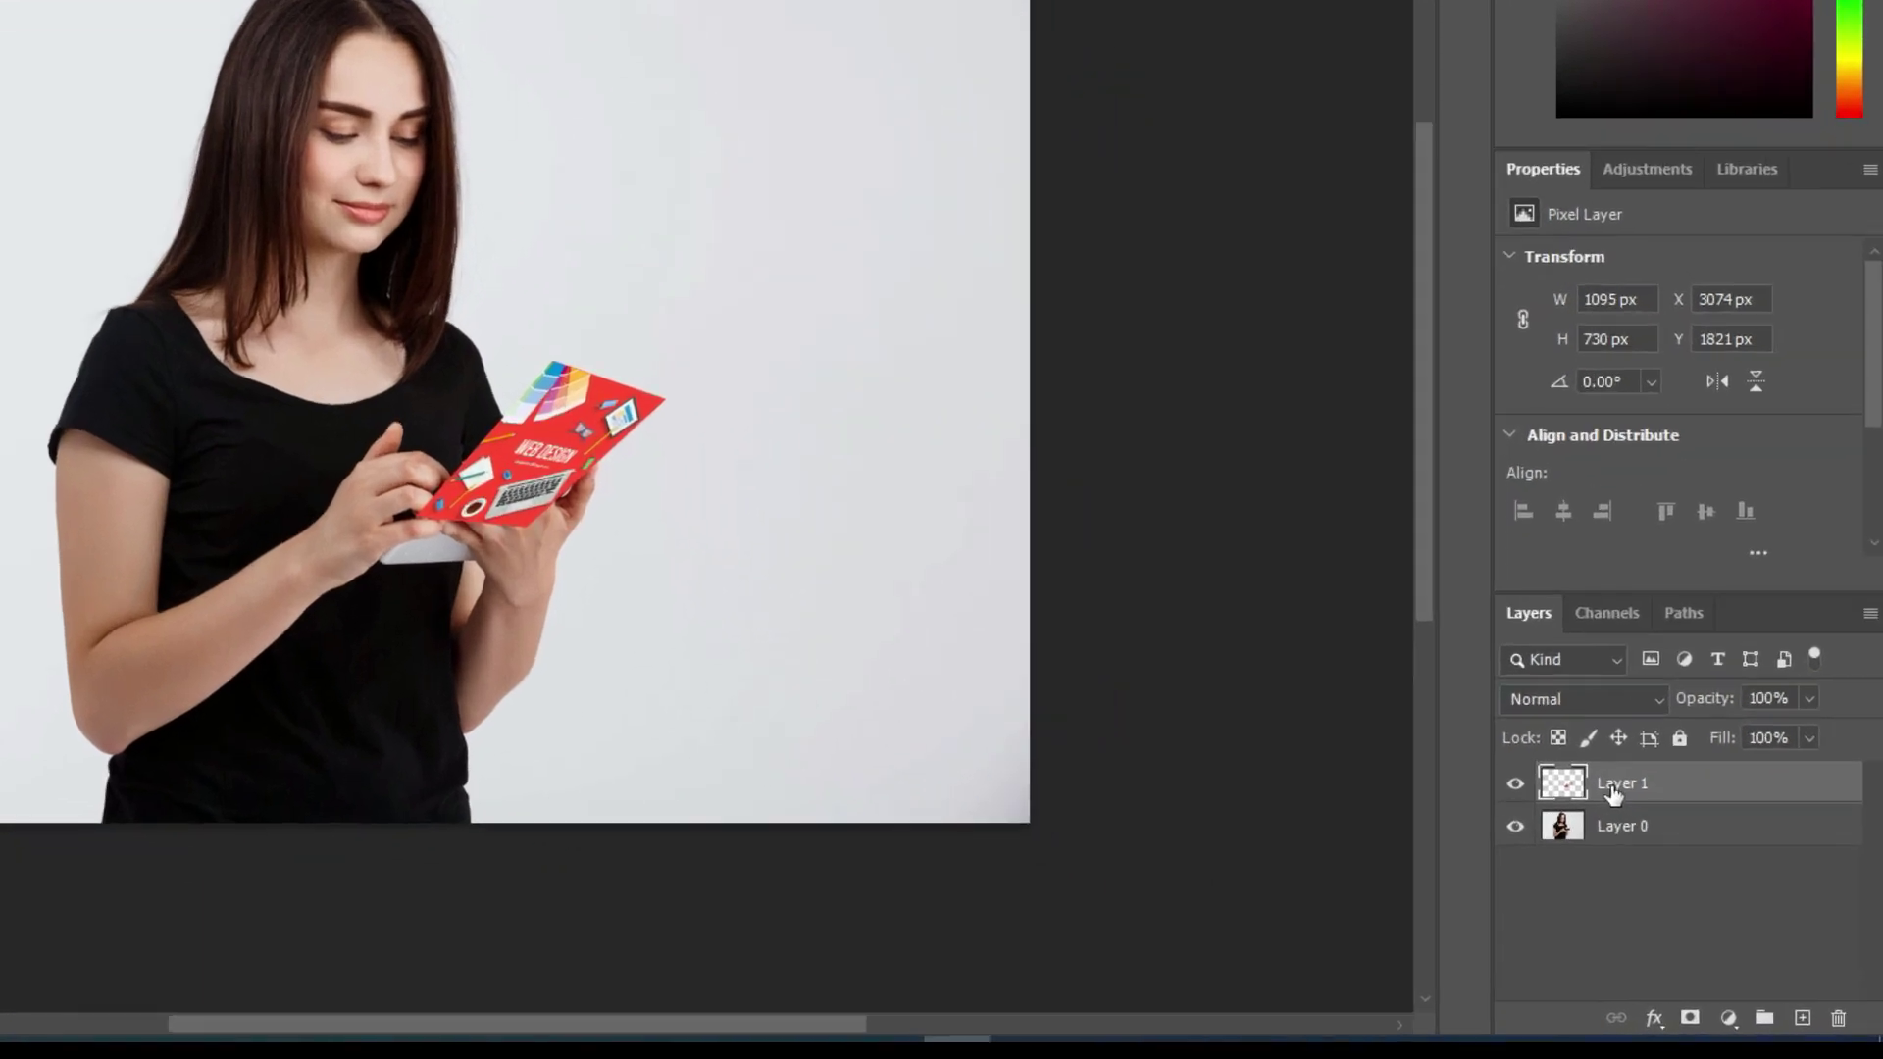
- Duplicate Layer 1, select Layer 0, and hide Layer 1 and Layer 1 copy
{"action": "key", "text": "ctrl+j"}
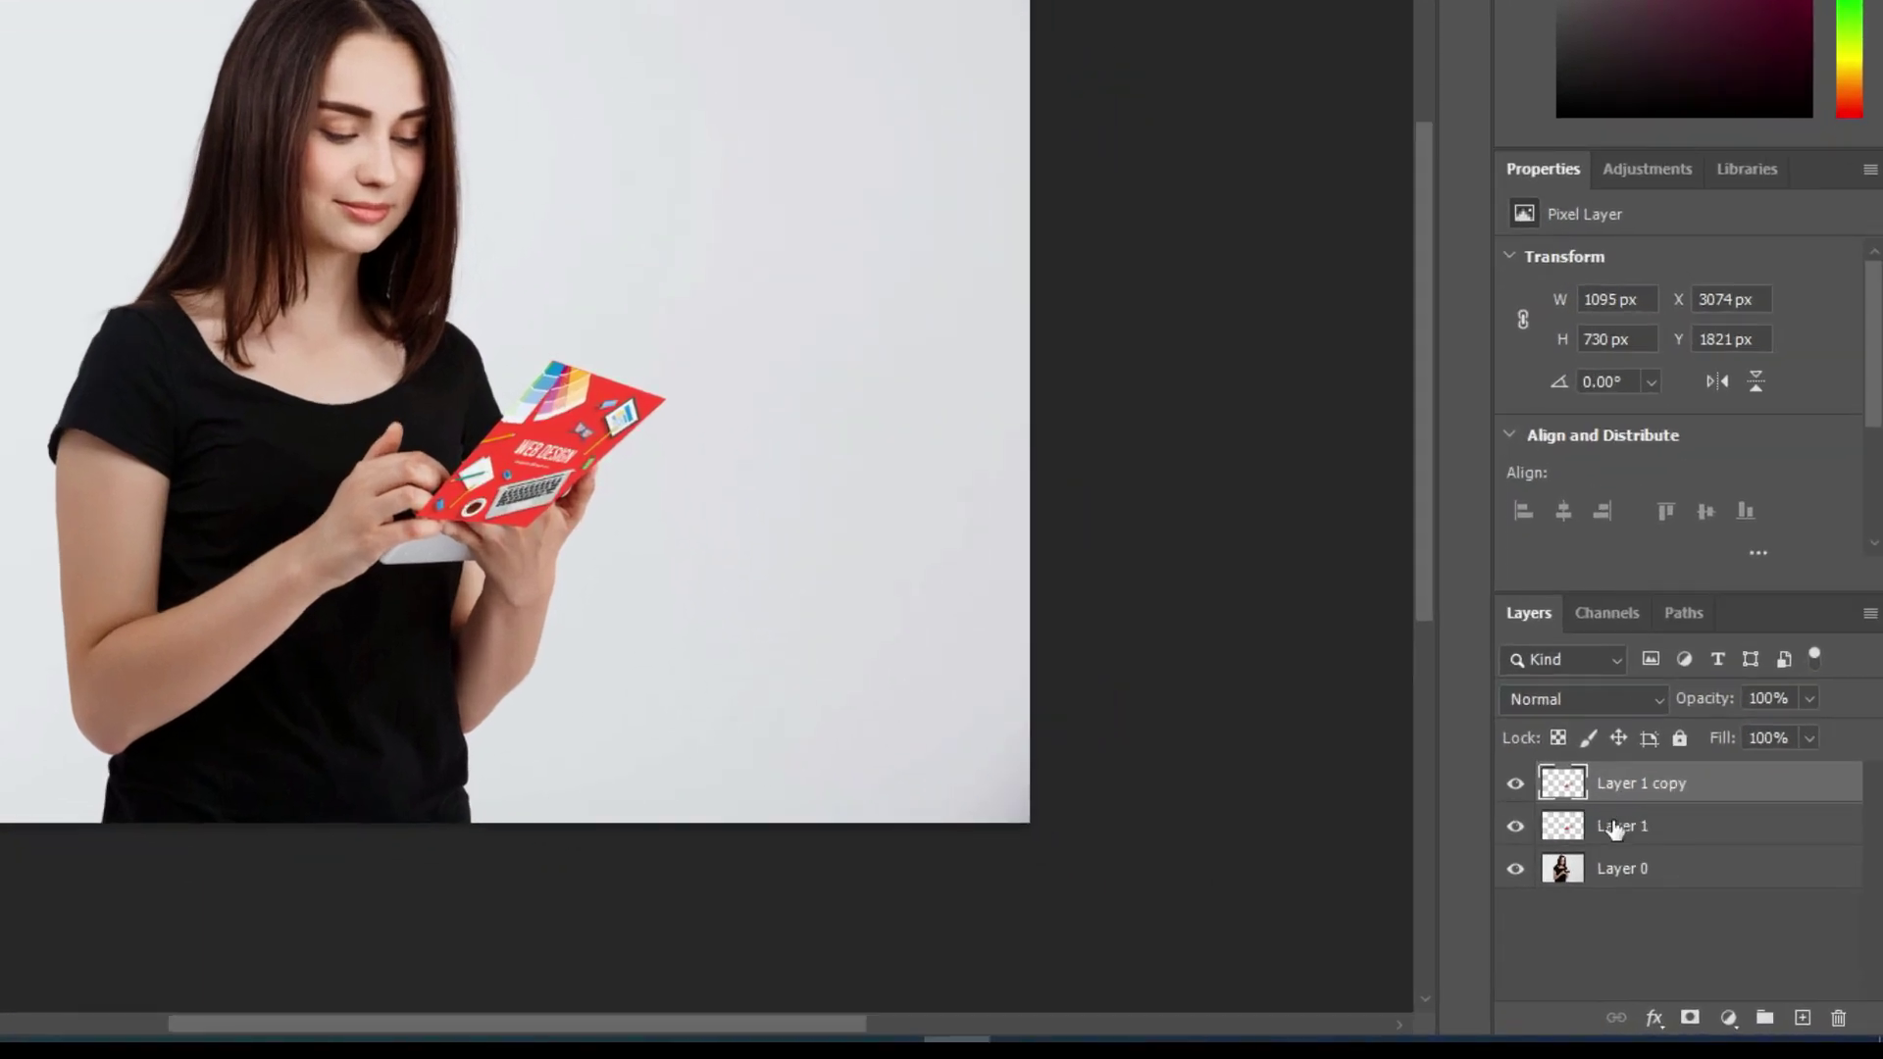
{"action": "left_click", "coordinate": [1567, 876]}
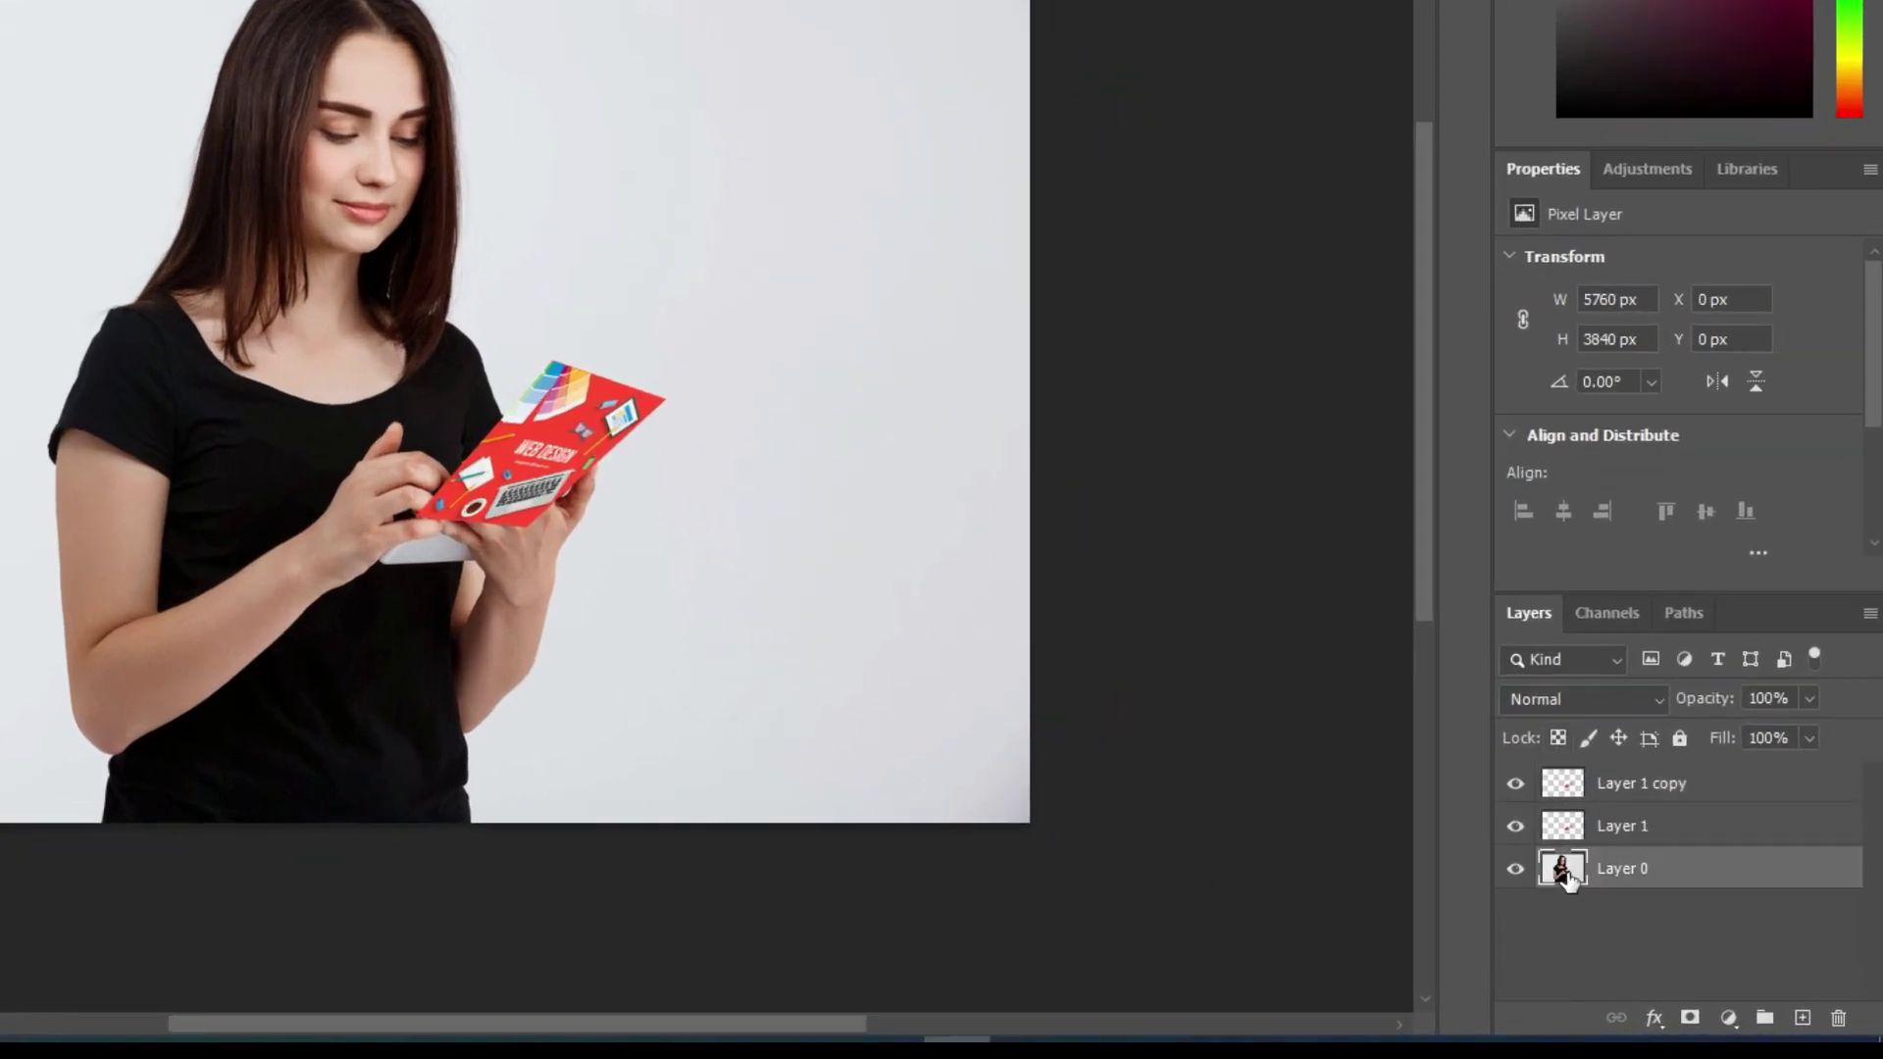
{"action": "left_click", "coordinate": [1515, 826]}
{"action": "left_click", "coordinate": [1515, 783]}
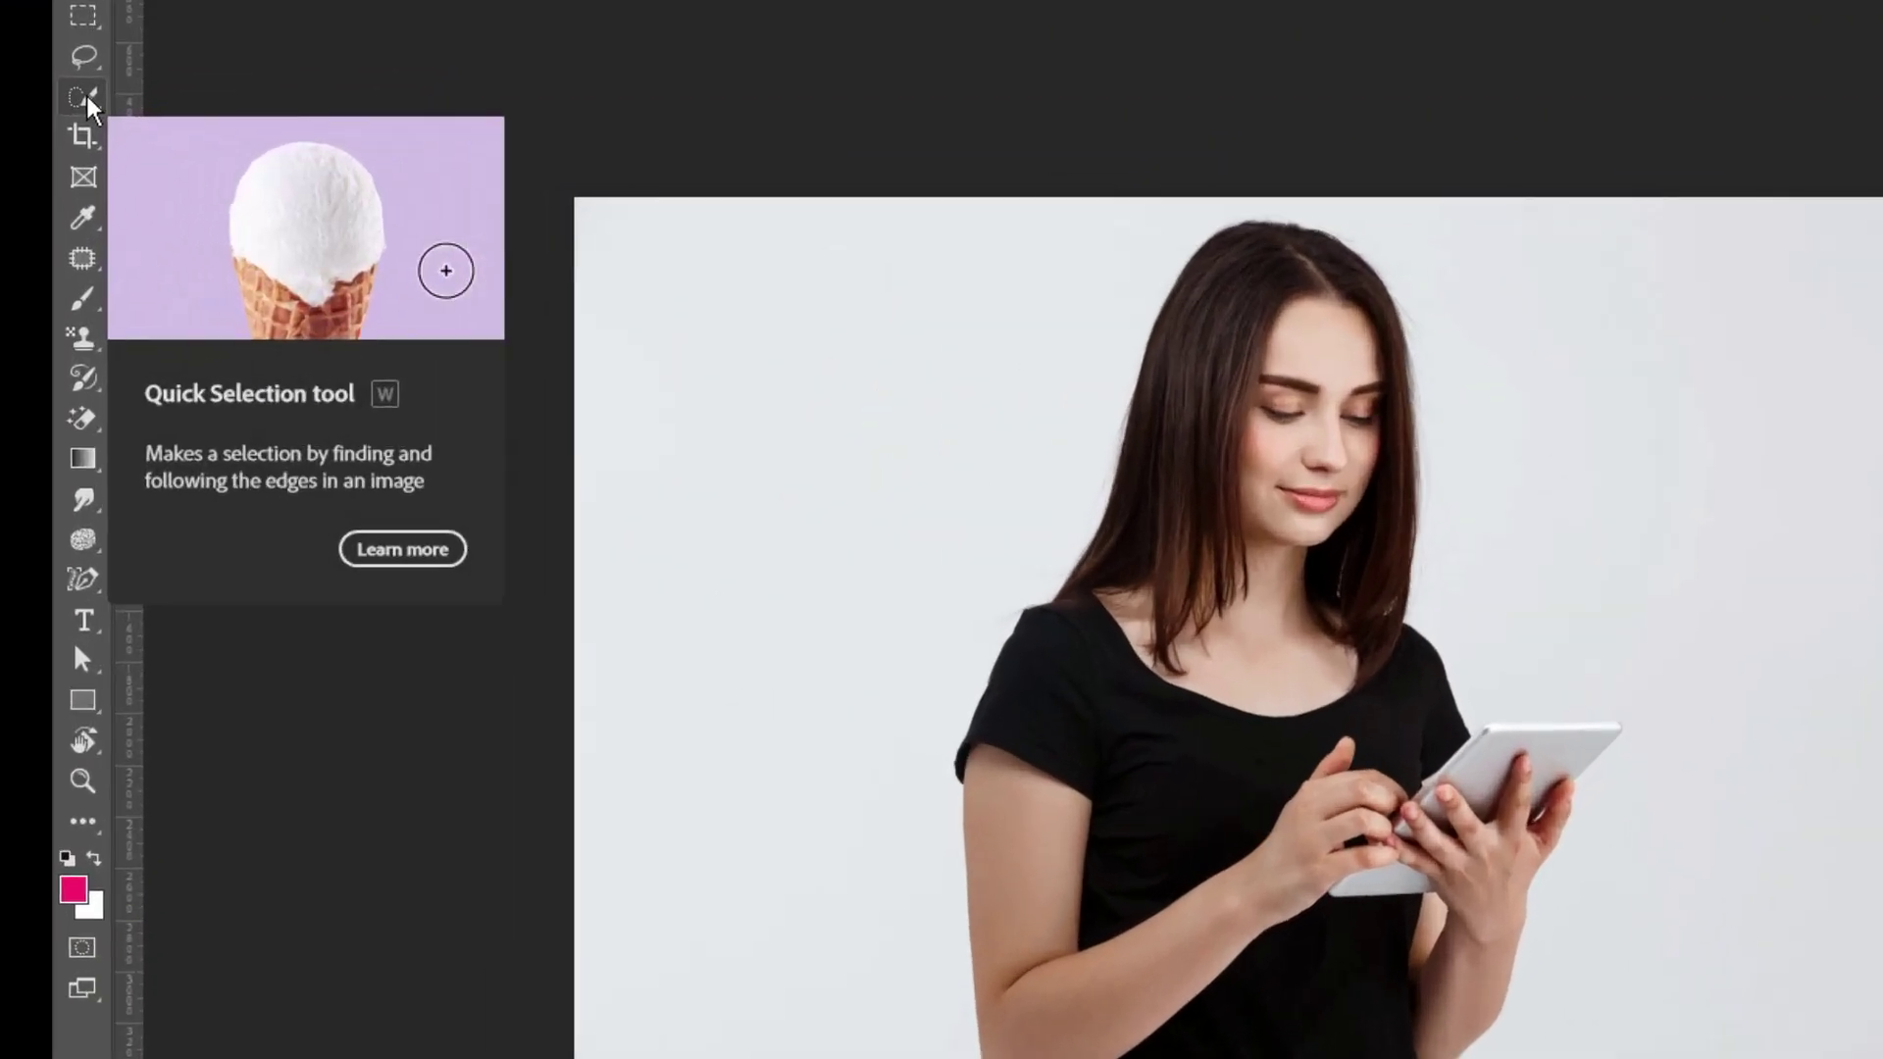
- Quick-select the tablet, hands and left forearm and copy them onto new Layer 2
{"action": "left_click", "coordinate": [84, 97]}
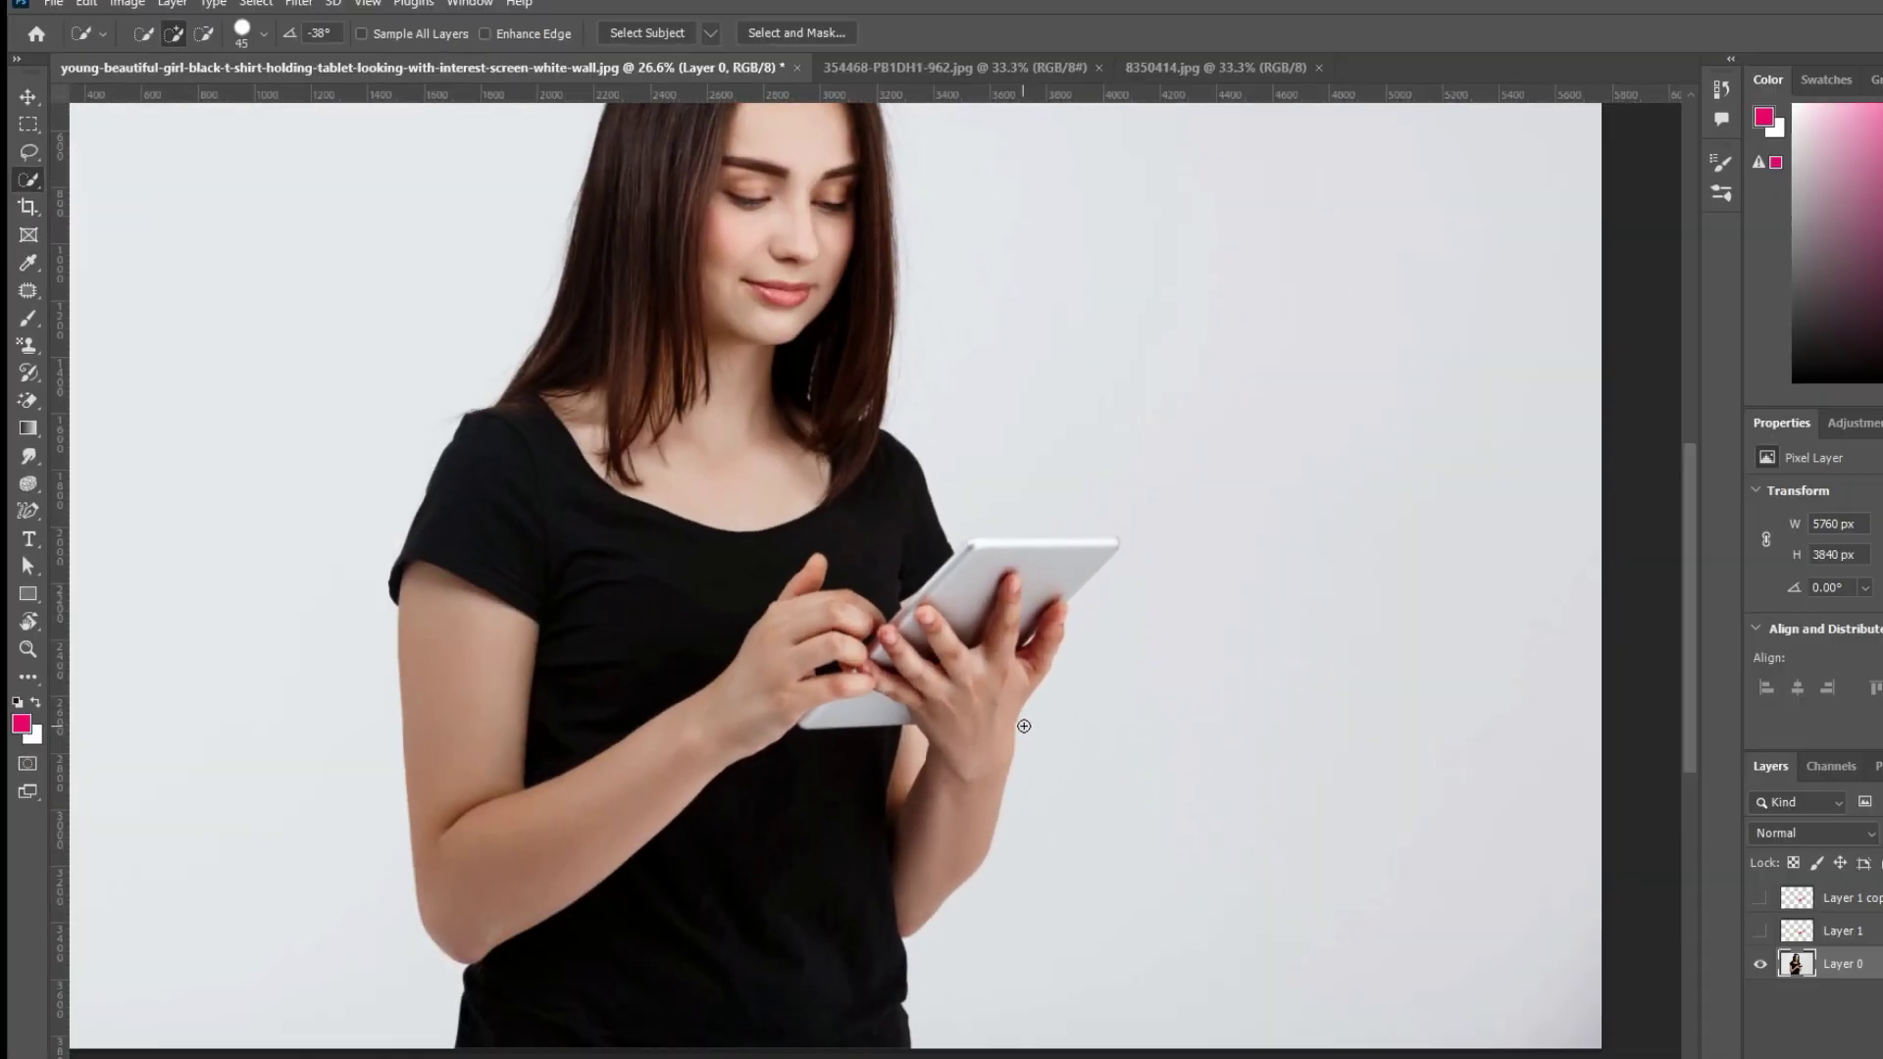
{"action": "scroll", "coordinate": [902, 641], "scroll_direction": "up", "scroll_amount": 3}
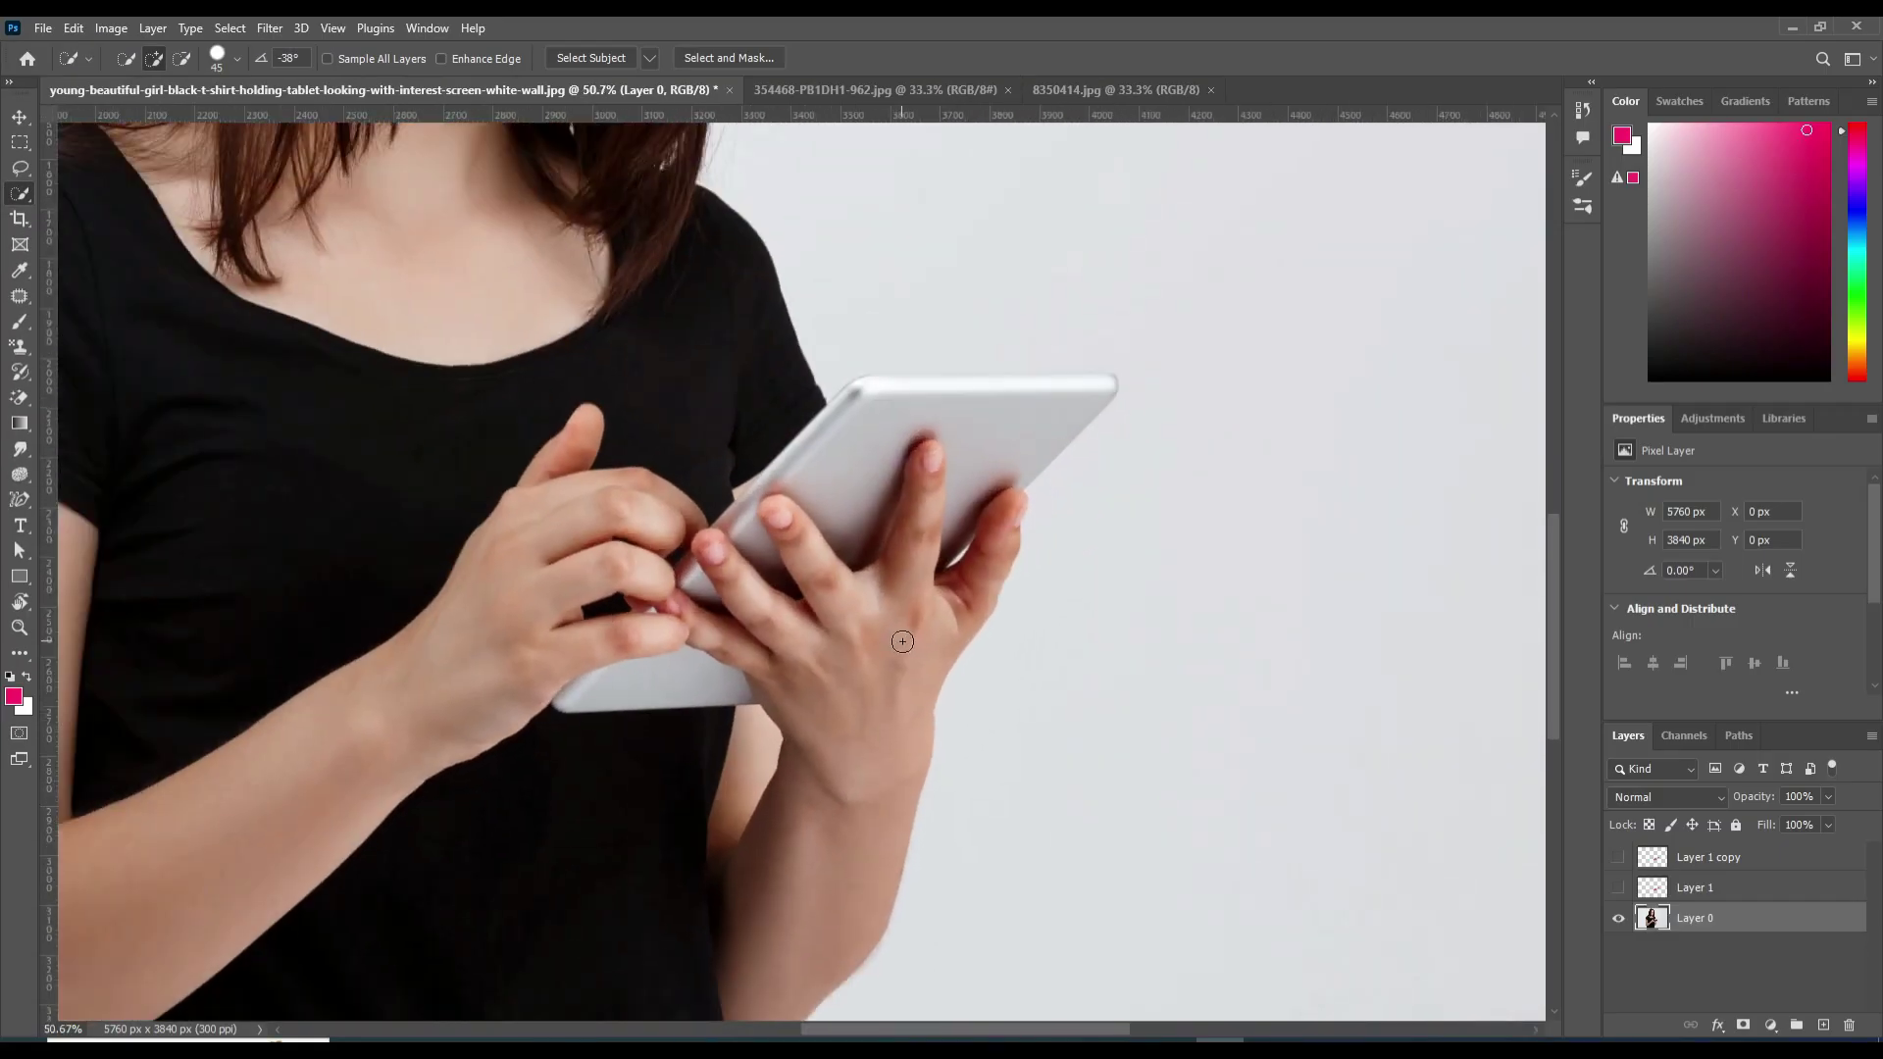
{"action": "left_click_drag", "start_coordinate": [763, 530], "coordinate": [819, 464]}
{"action": "mouse_move", "coordinate": [916, 413]}
{"action": "left_mouse_down"}
{"action": "mouse_move", "coordinate": [1091, 389]}
{"action": "mouse_move", "coordinate": [987, 572]}
{"action": "mouse_move", "coordinate": [819, 676]}
{"action": "mouse_move", "coordinate": [637, 667]}
{"action": "mouse_move", "coordinate": [566, 504]}
{"action": "left_mouse_up"}
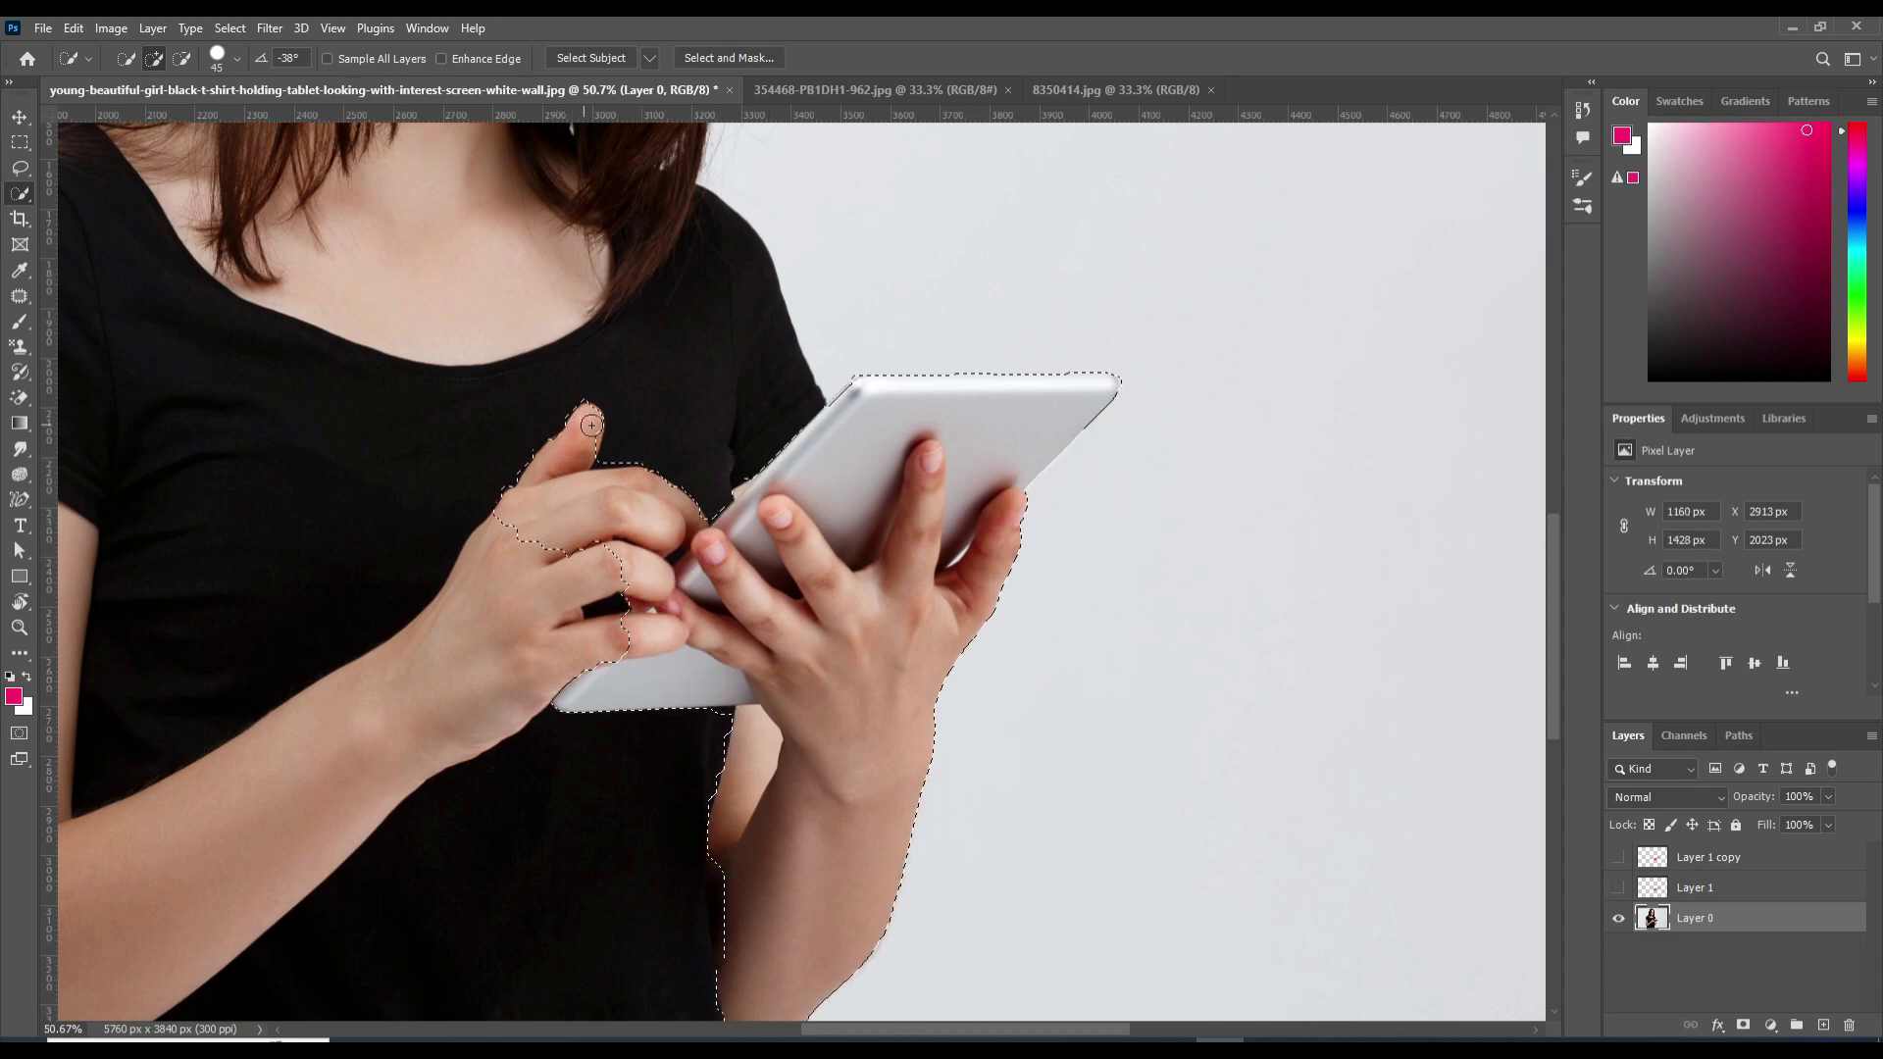
{"action": "left_click_drag", "start_coordinate": [574, 443], "coordinate": [291, 808]}
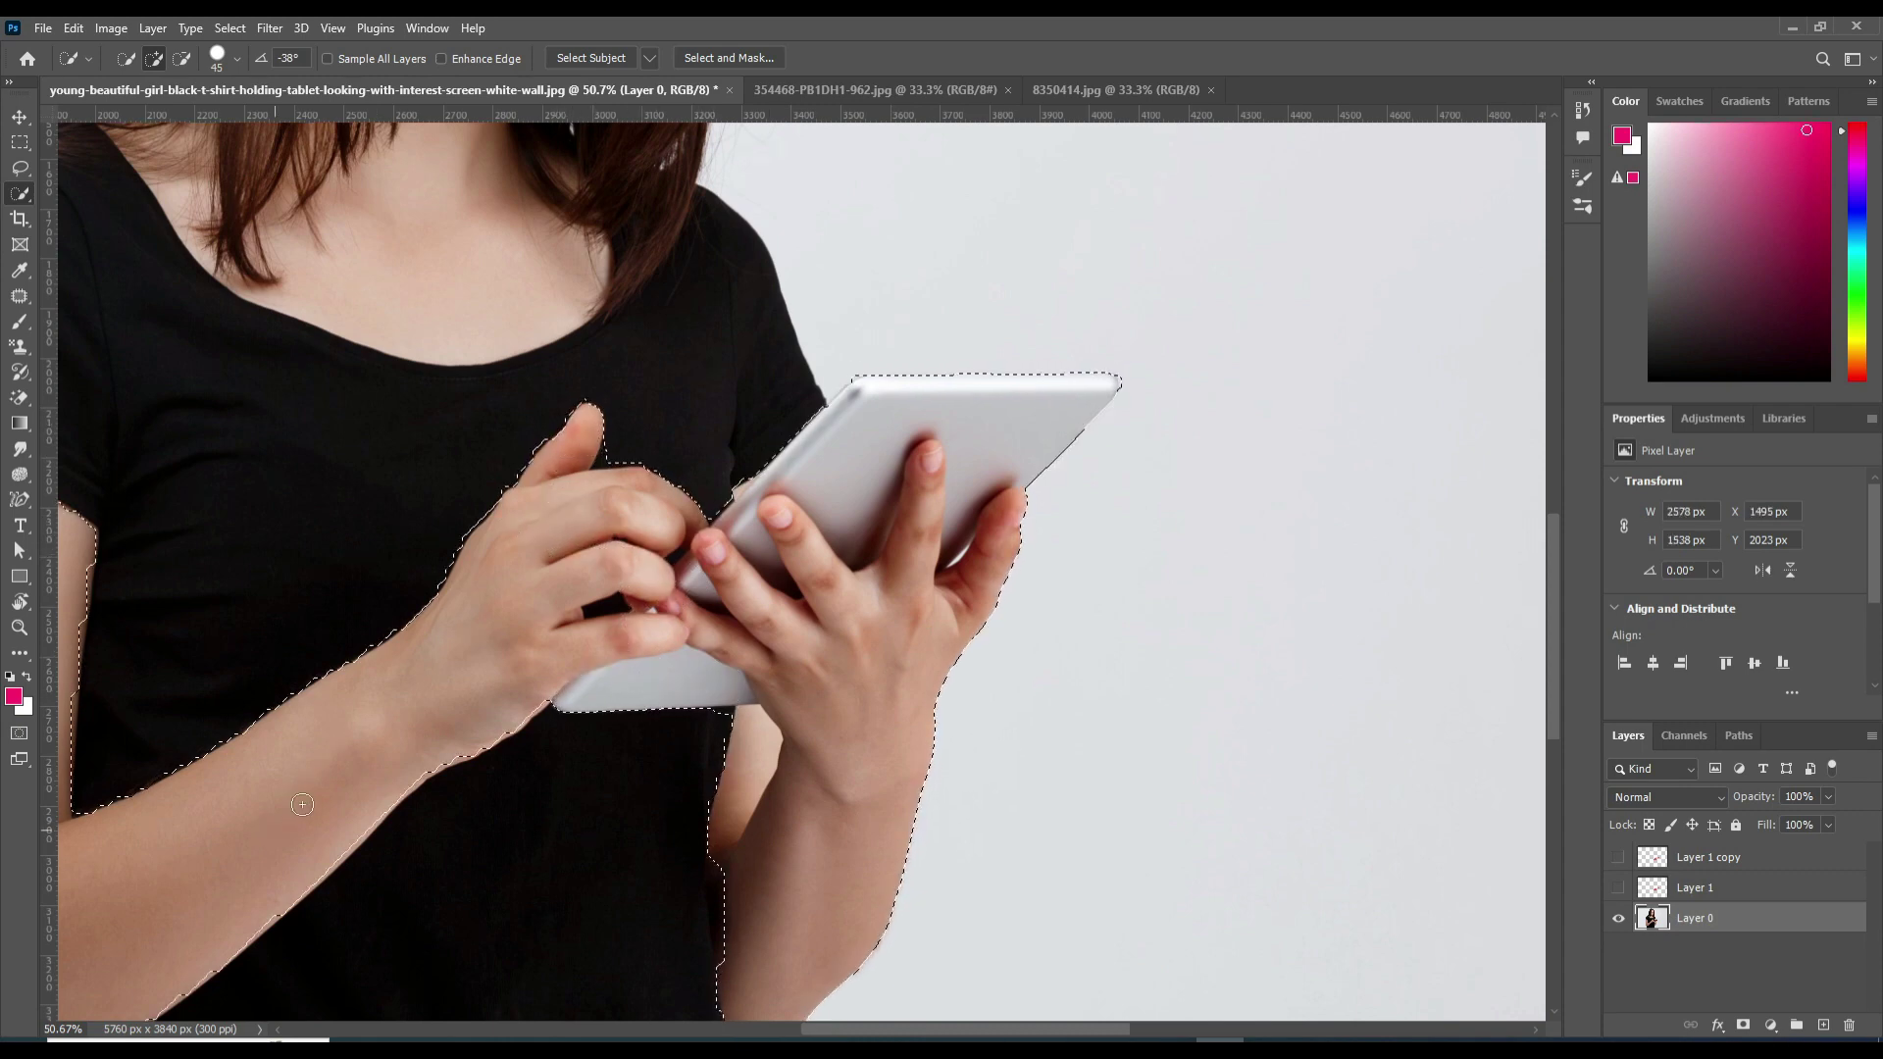
{"action": "scroll", "coordinate": [652, 694], "scroll_direction": "down", "scroll_amount": 2}
{"action": "scroll", "coordinate": [653, 695], "scroll_direction": "down", "scroll_amount": 1}
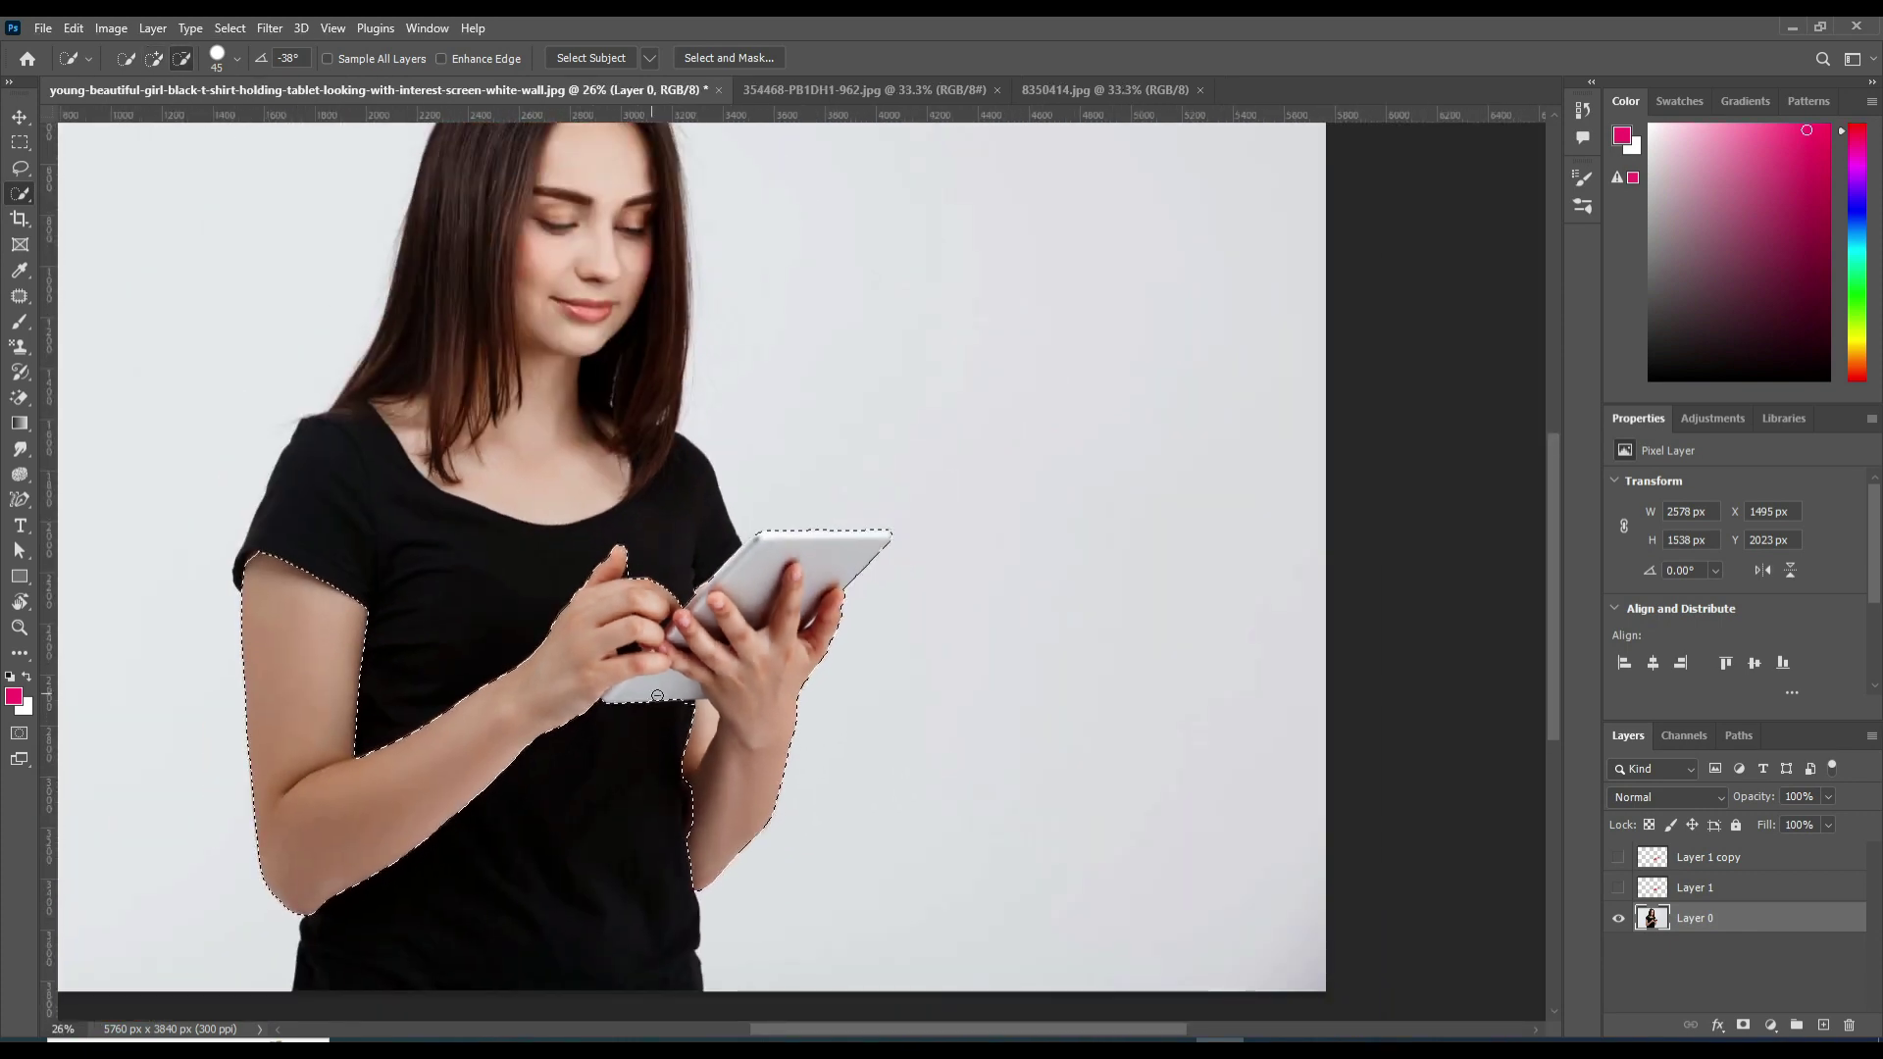
{"action": "key", "text": "ctrl+j"}
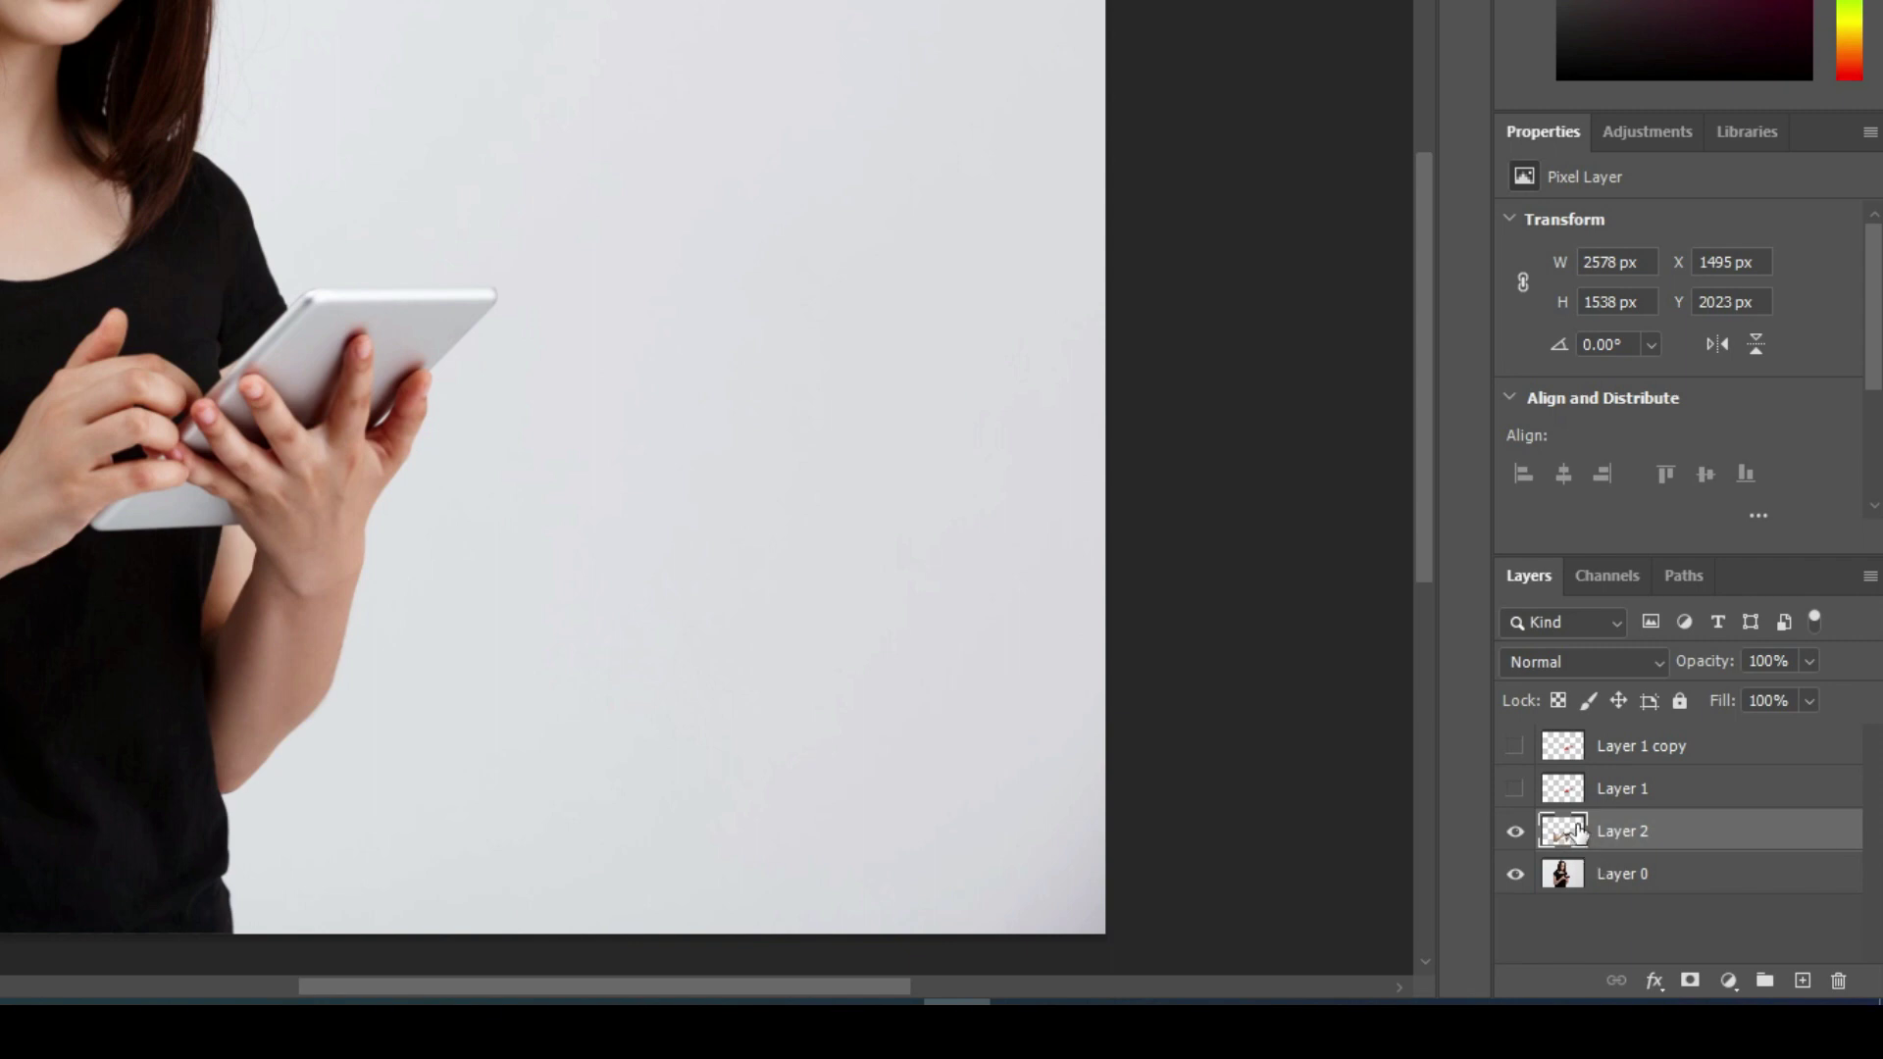
- Show both card layers, load Layer 2's hands outline, and mask Layer 1 with it
{"action": "left_click", "coordinate": [1515, 788]}
{"action": "left_click", "coordinate": [1515, 745]}
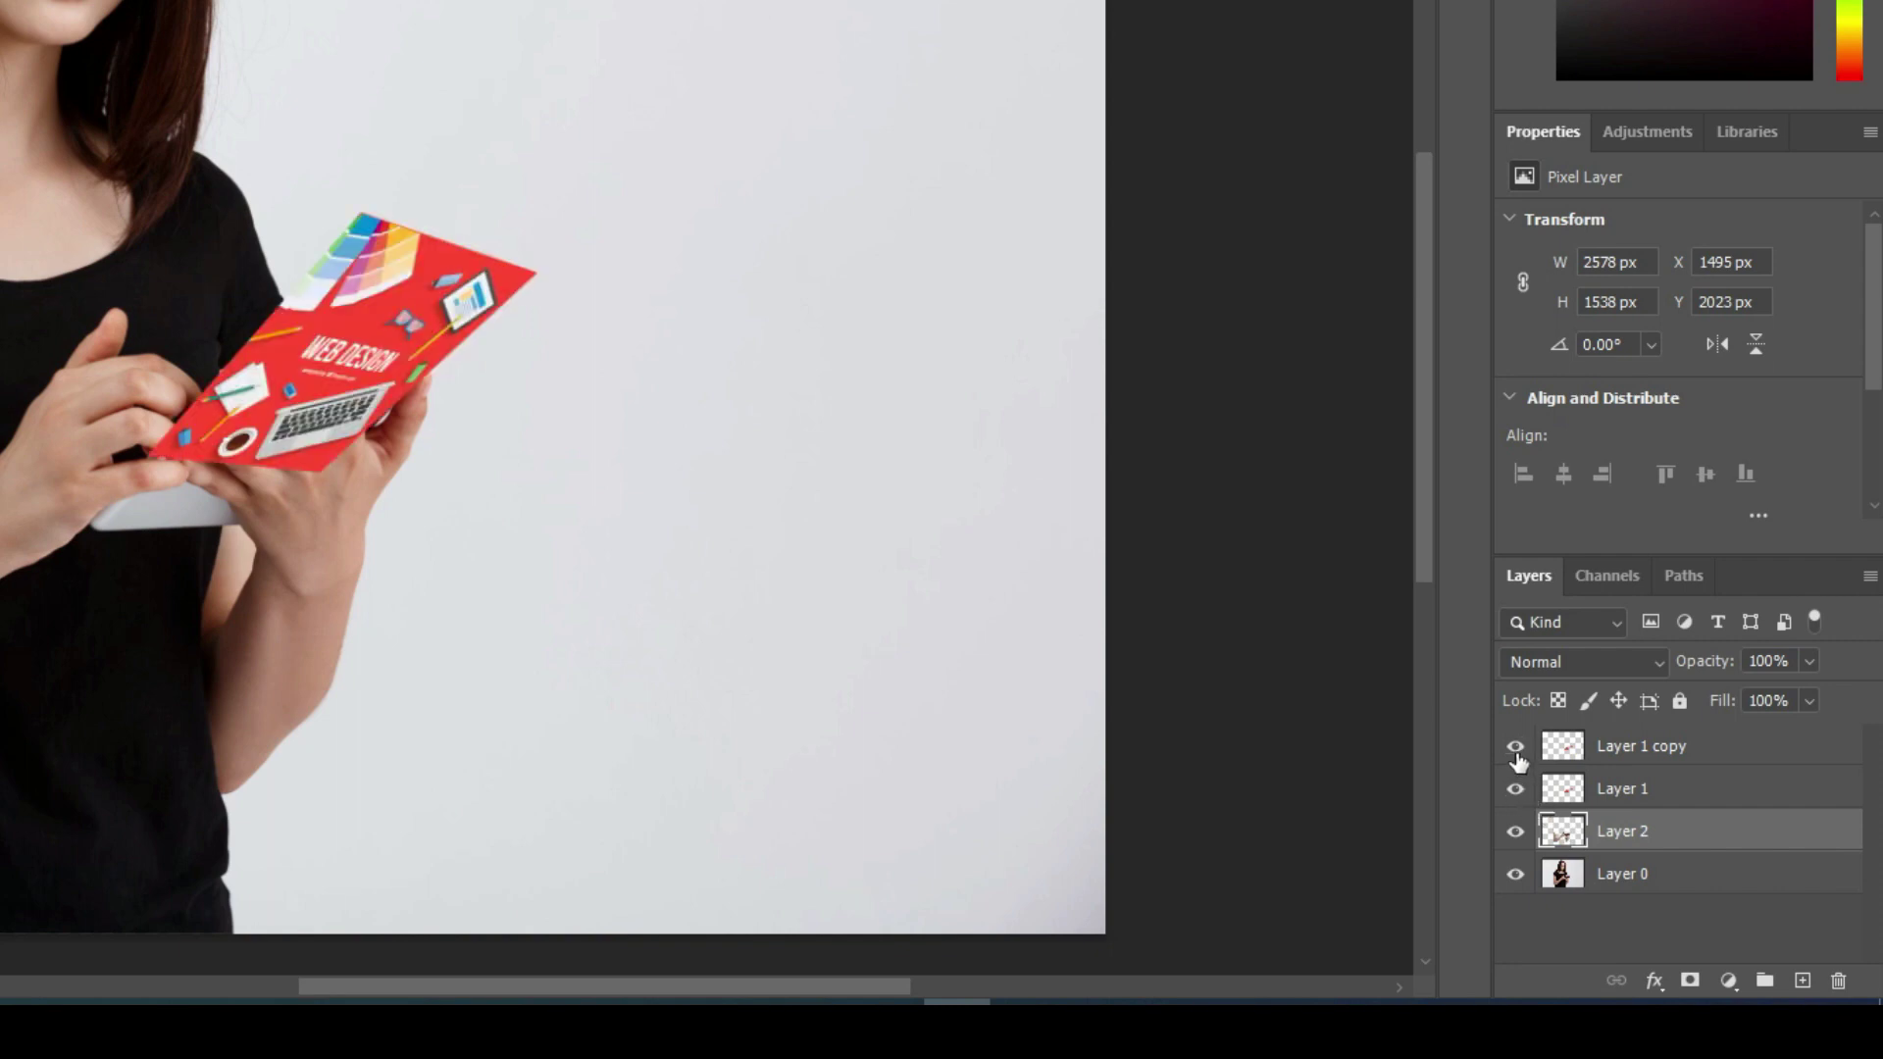
{"action": "left_click", "coordinate": [1573, 794]}
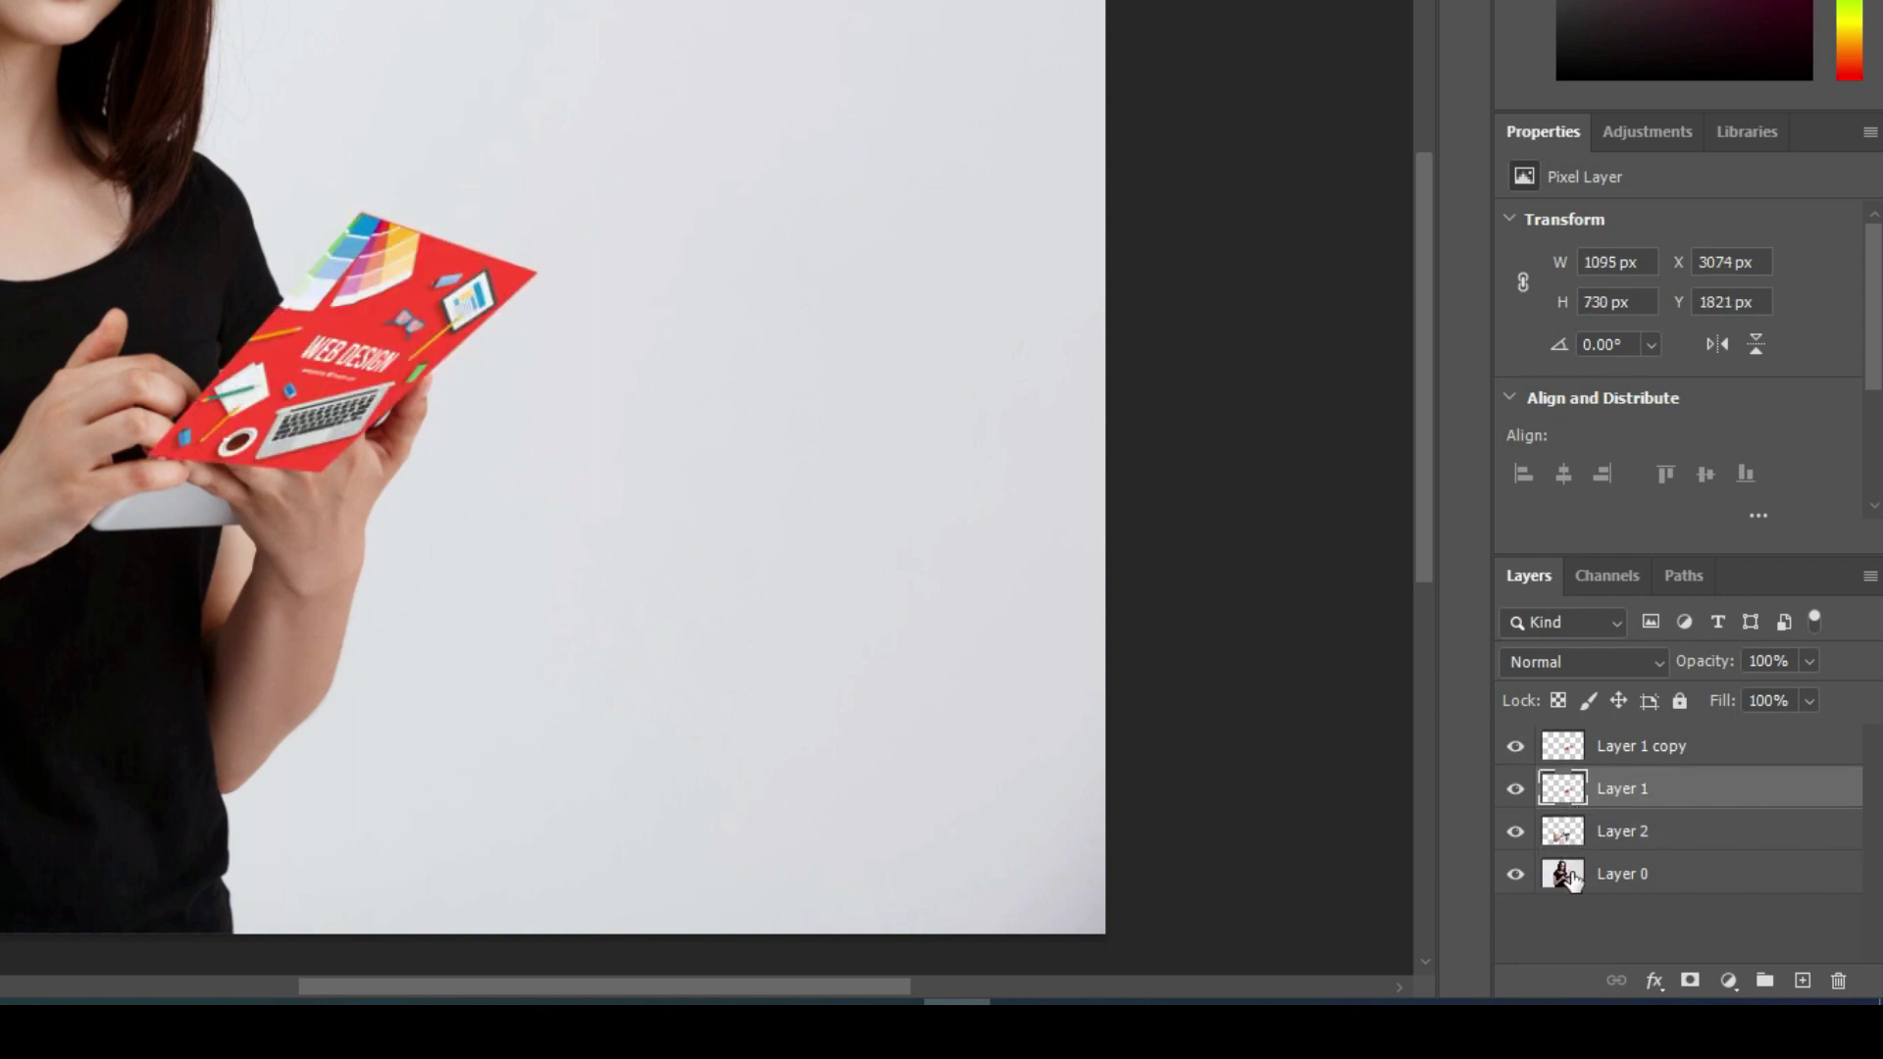
{"action": "left_click", "coordinate": [1566, 838]}
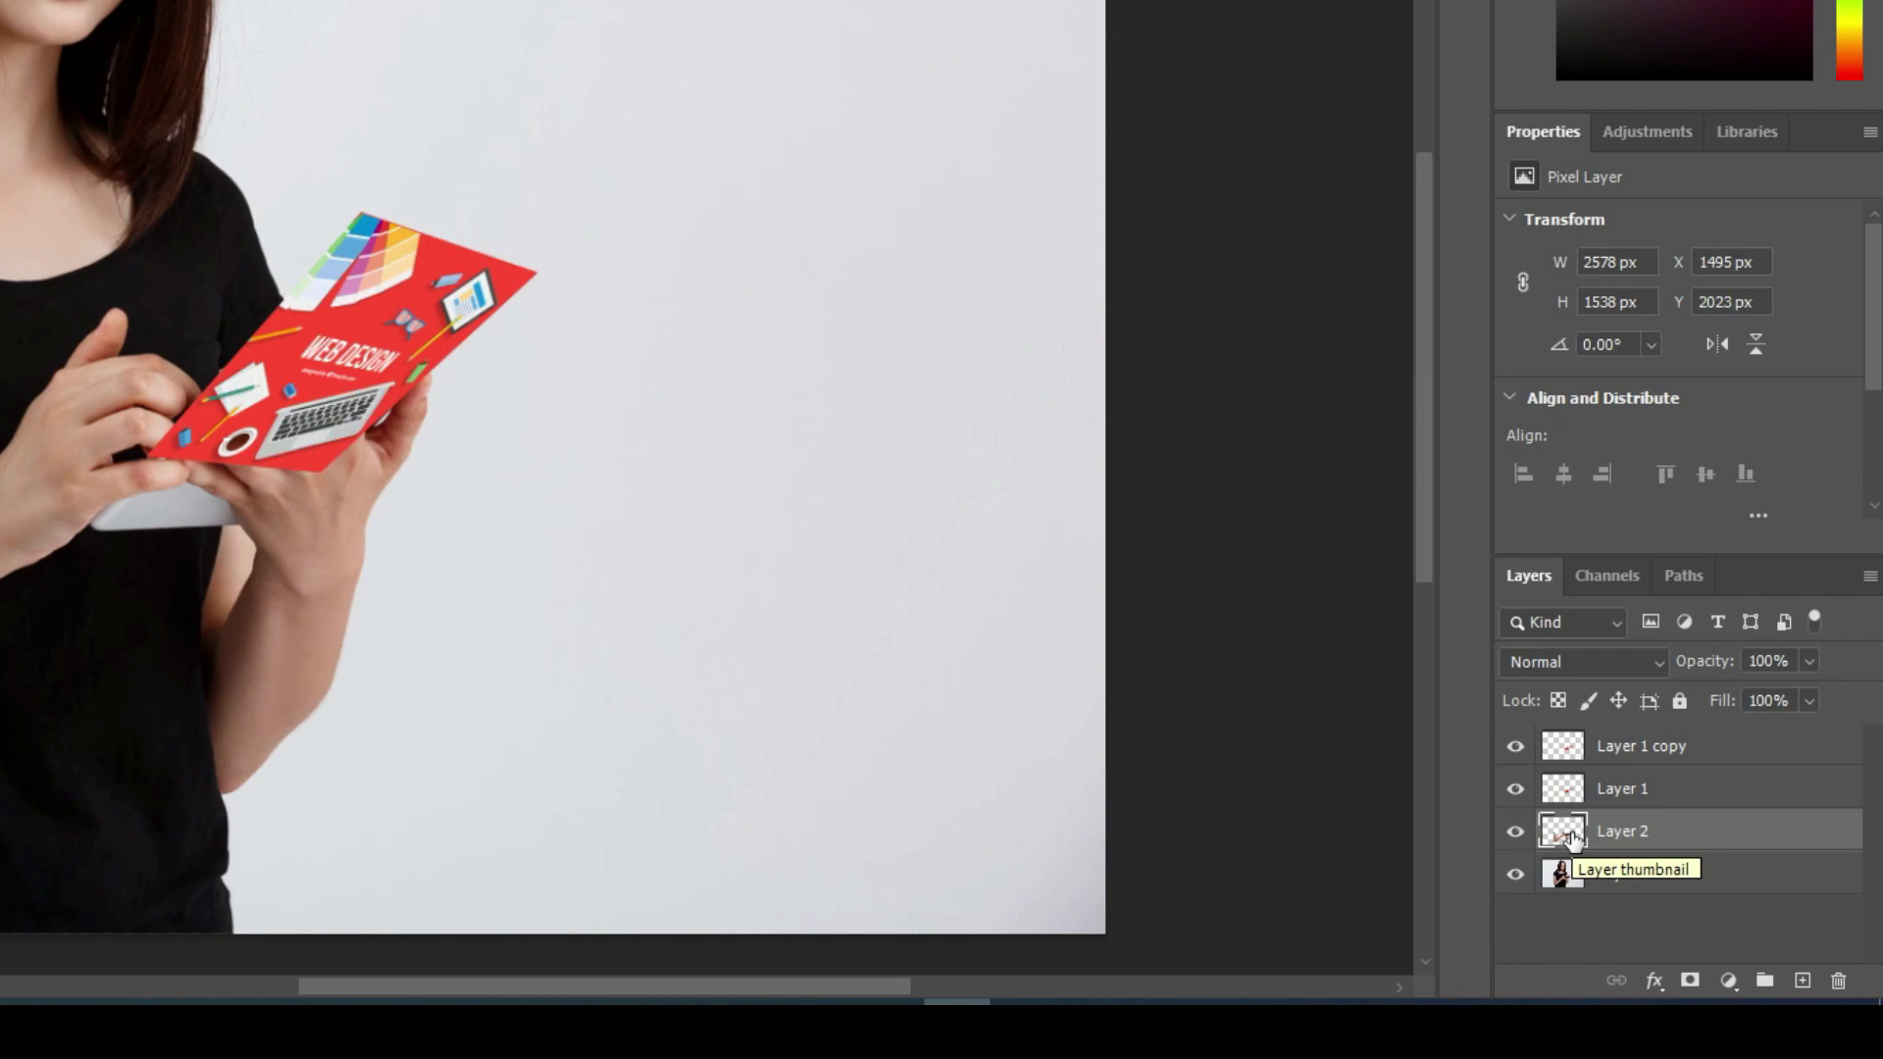
{"action": "left_click", "coordinate": [1566, 832], "text": "ctrl"}
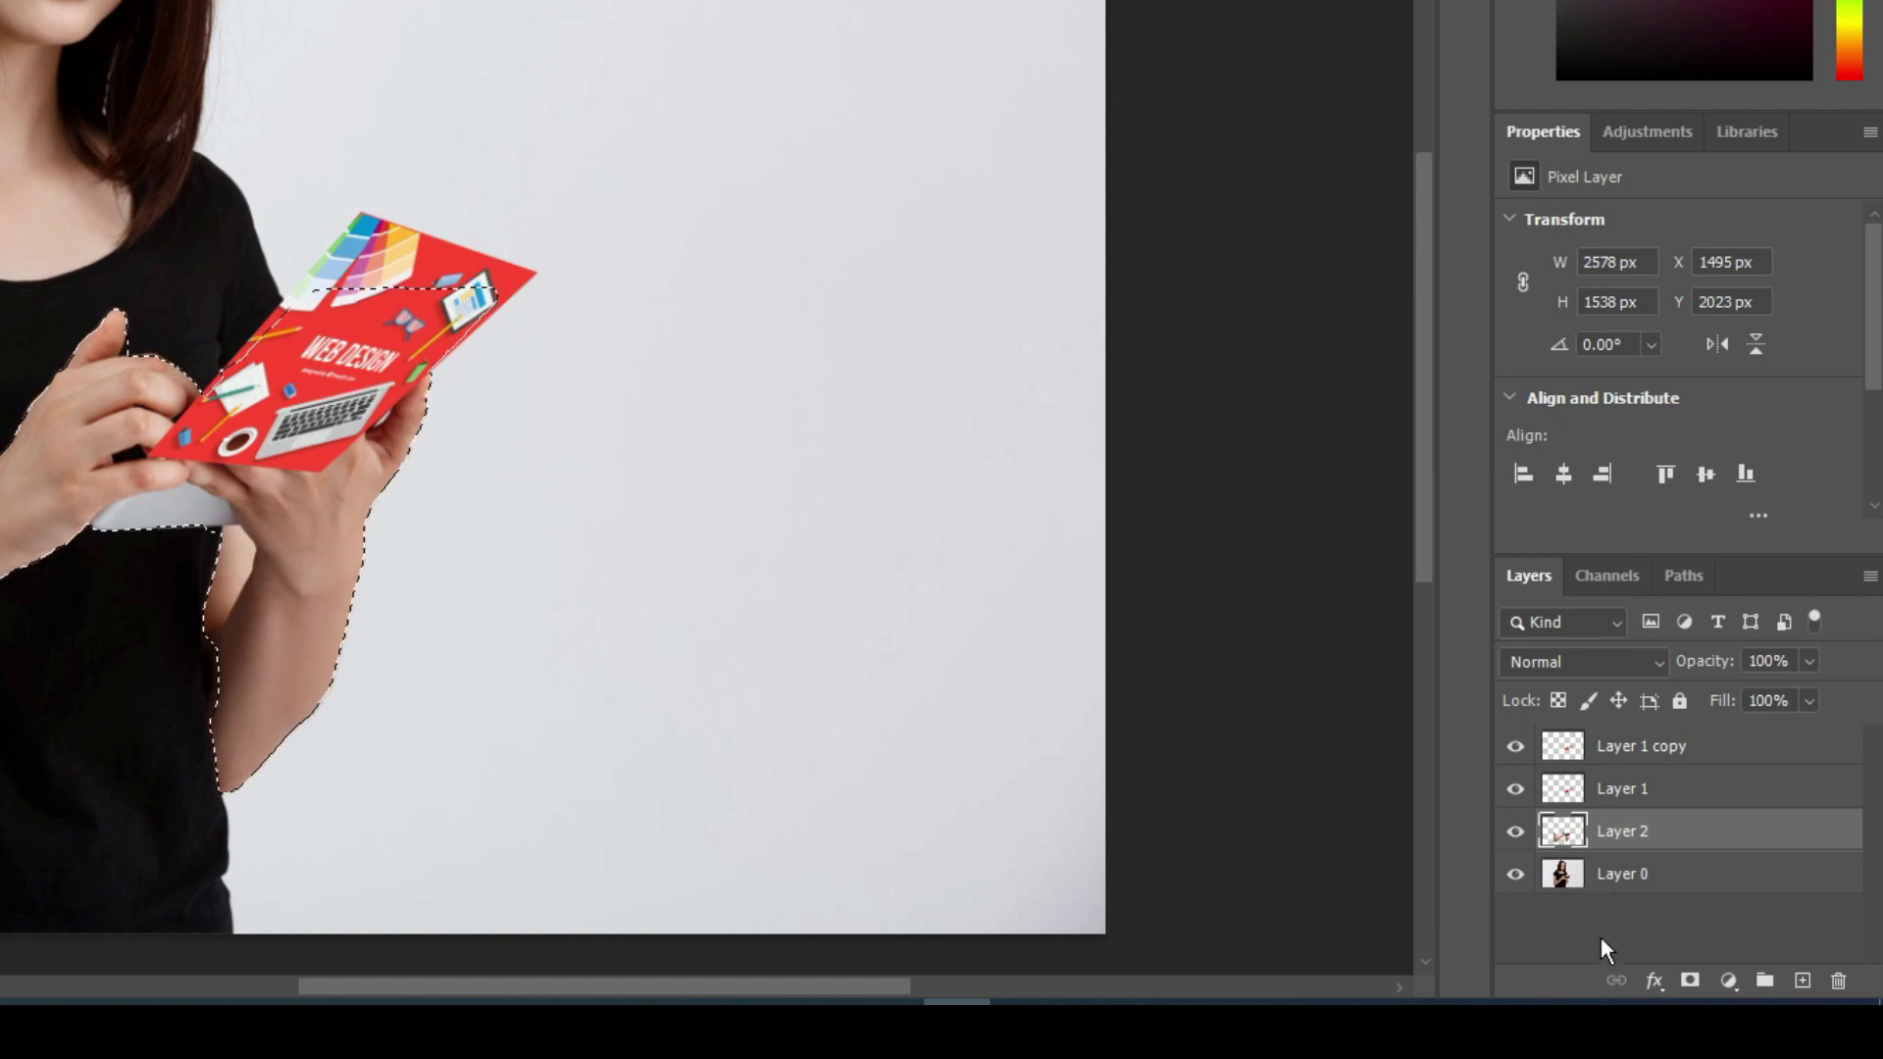
{"action": "left_click", "coordinate": [1594, 796]}
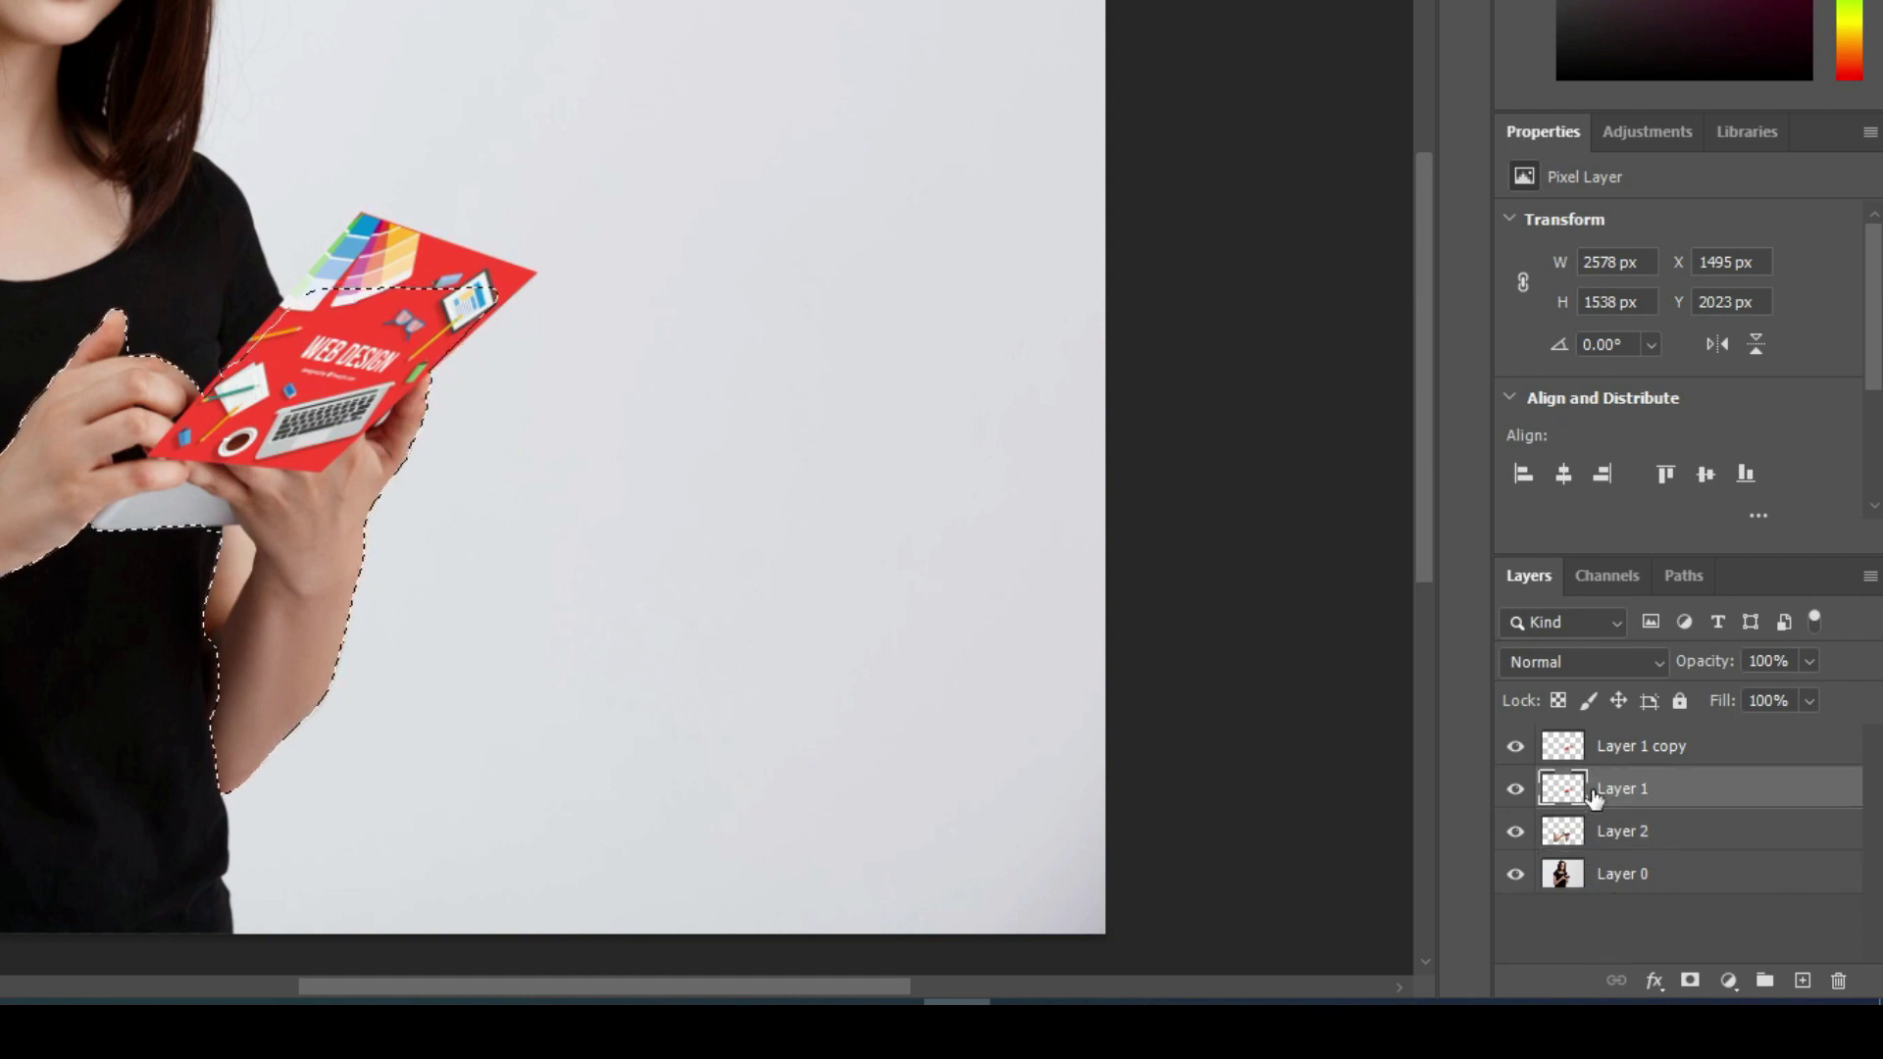
{"action": "left_click", "coordinate": [1689, 980]}
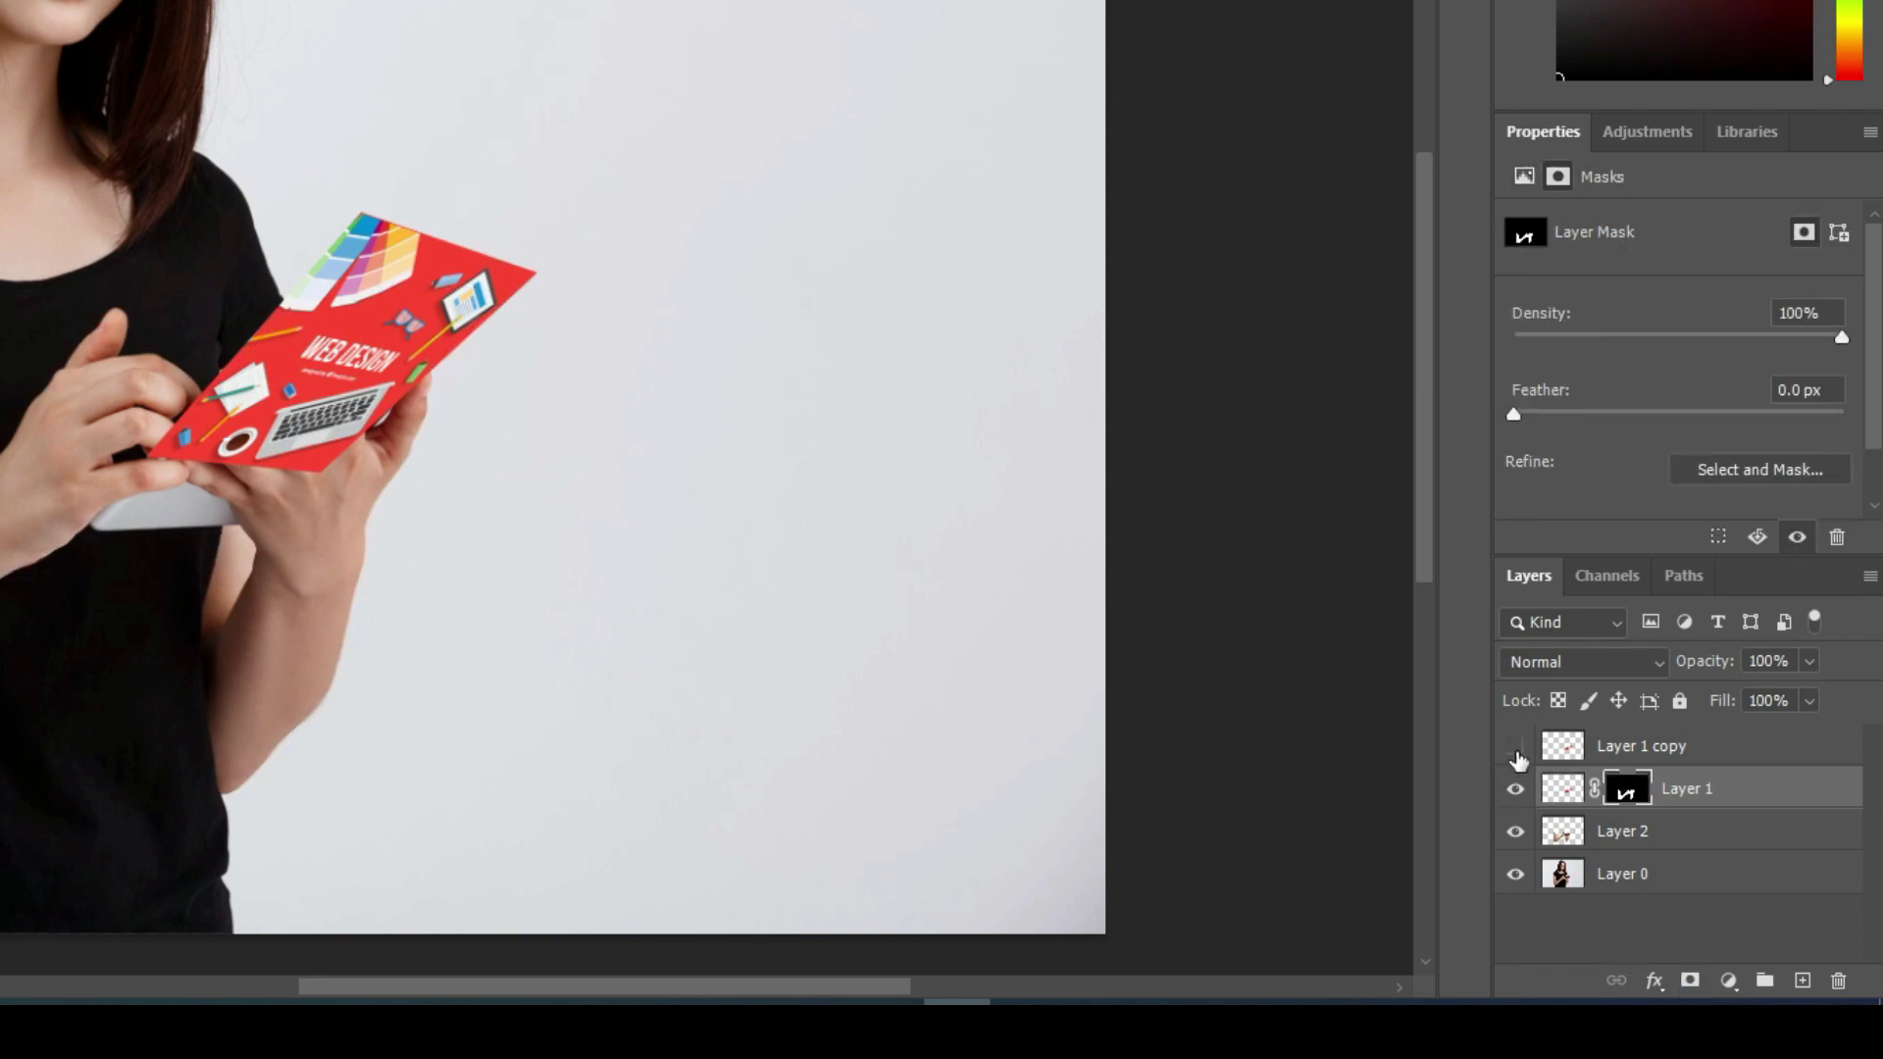
- Hide Layer 1 copy and invert Layer 1's mask so the tablet sits in front
{"action": "left_click", "coordinate": [1515, 746]}
{"action": "left_click", "coordinate": [1566, 754]}
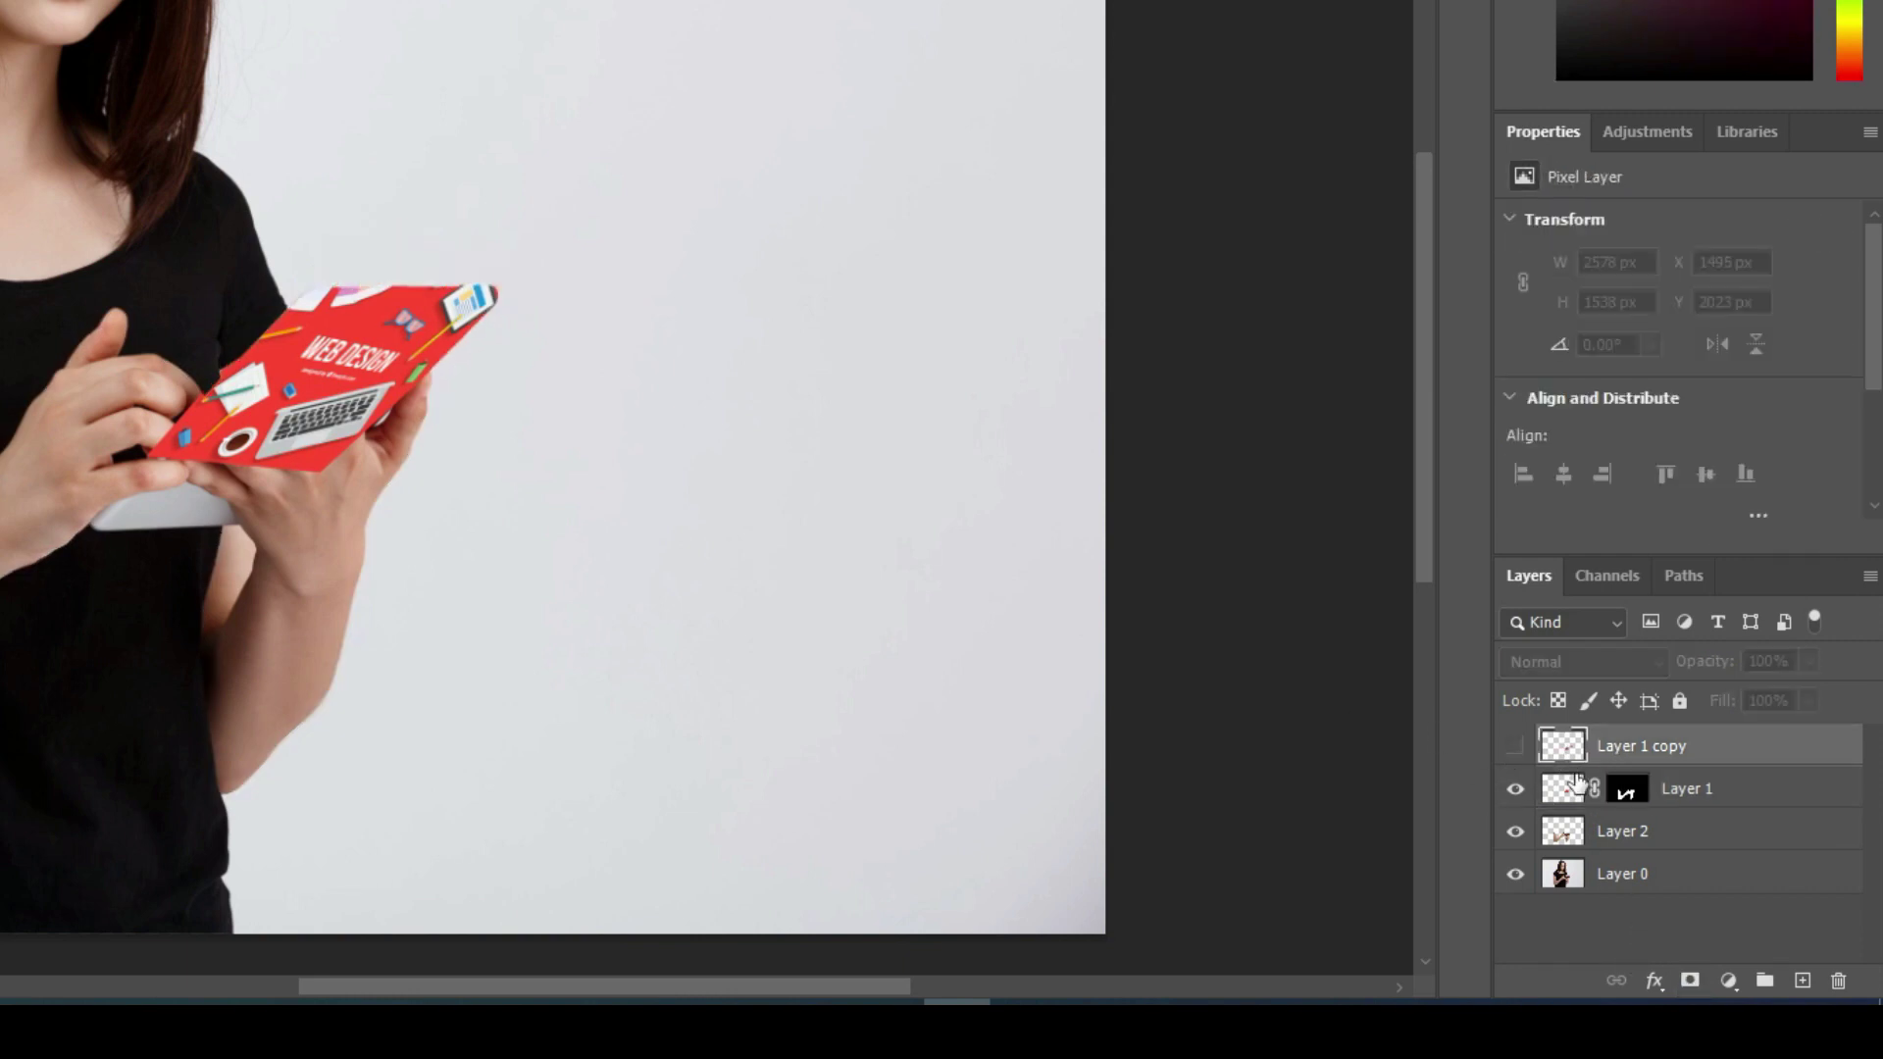
{"action": "left_click", "coordinate": [1626, 789]}
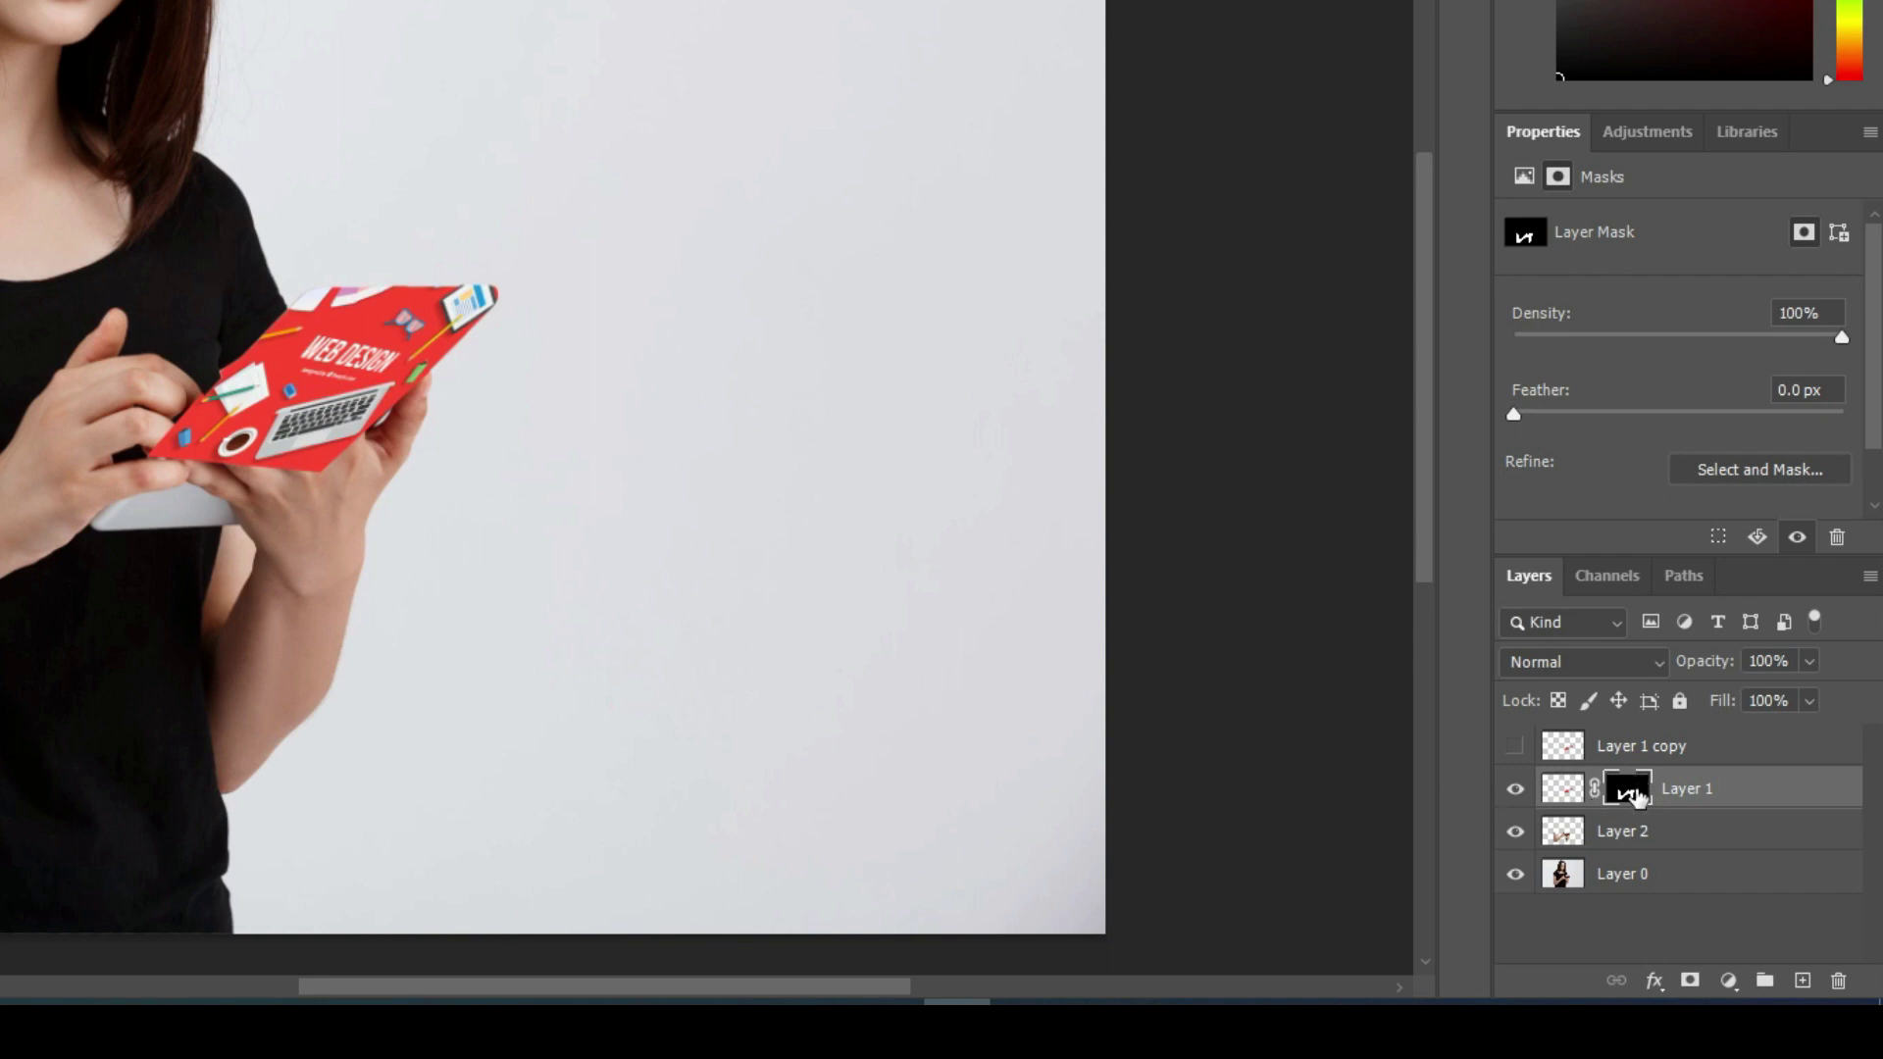
{"action": "left_click_drag", "start_coordinate": [1635, 797], "coordinate": [1637, 800]}
{"action": "key", "text": "ctrl+i"}
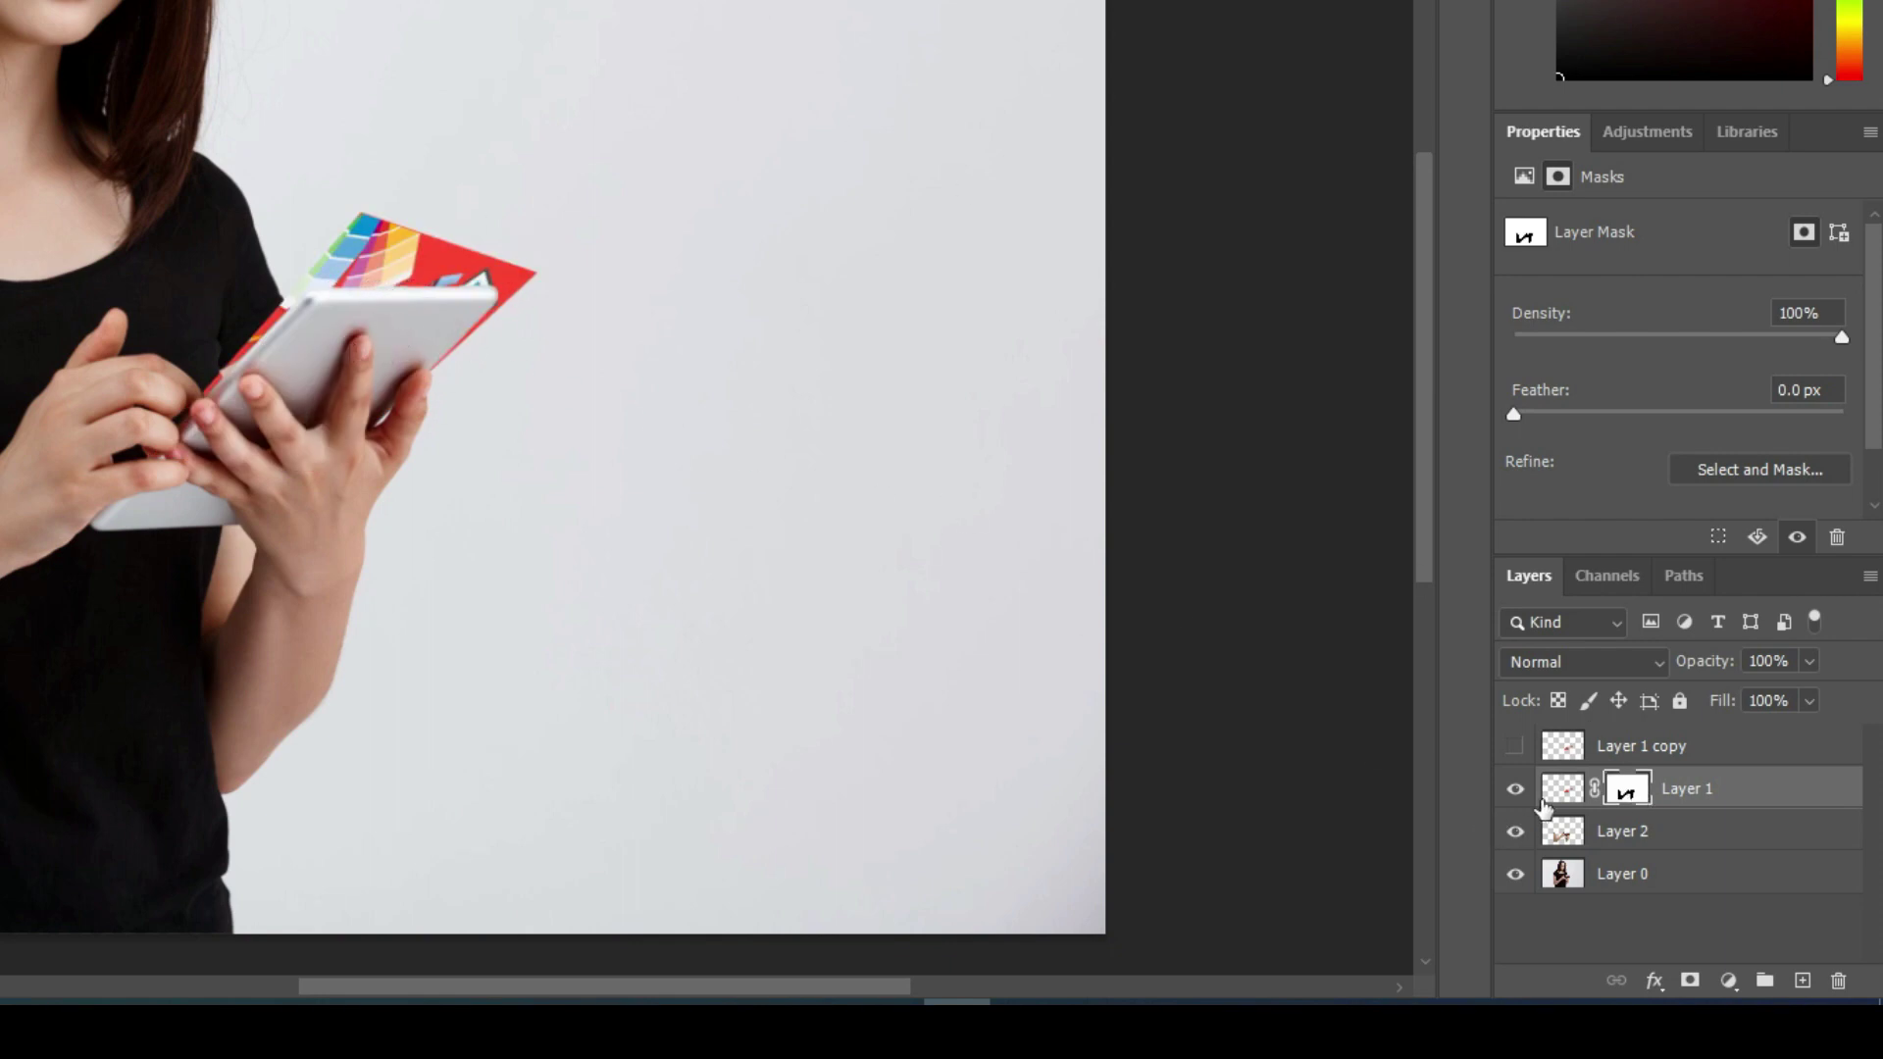
- Show Layer 1 copy, lock Layer 1, move the copy up-left, and load Layer 1's mask selection
{"action": "left_click", "coordinate": [1516, 747]}
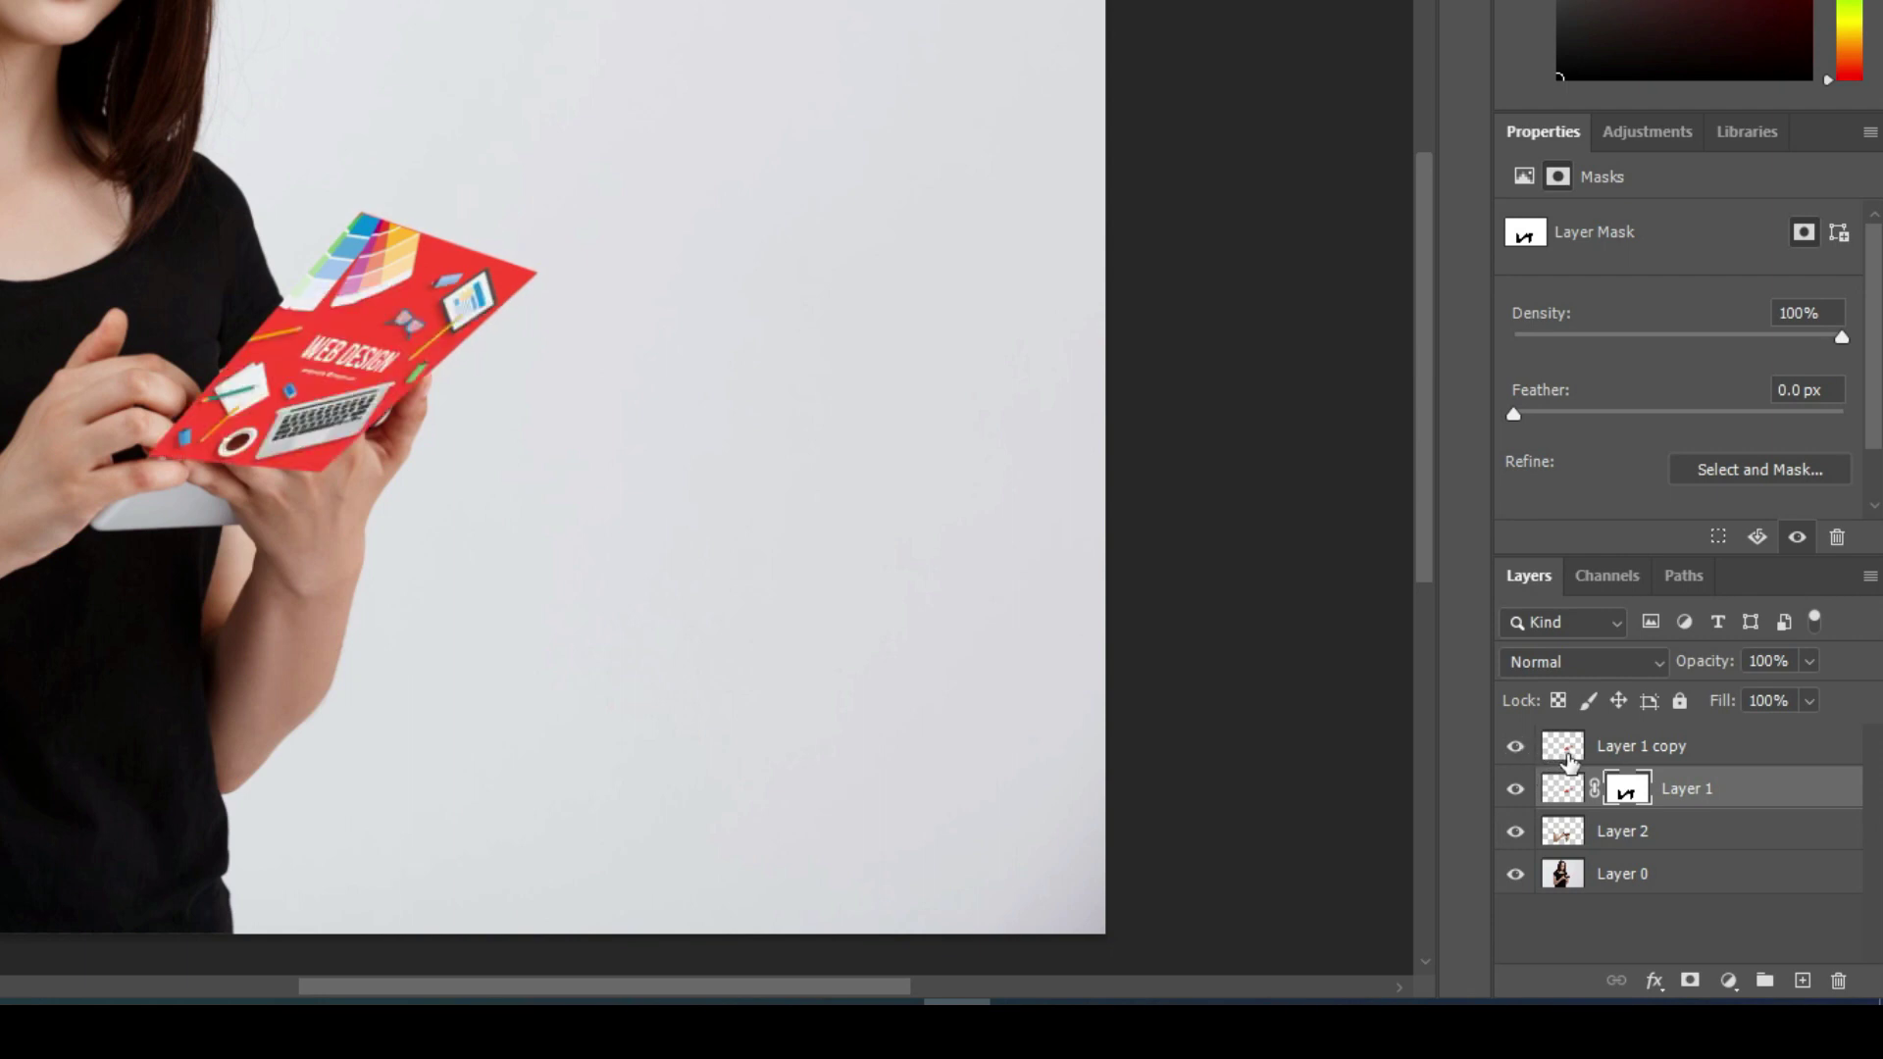
{"action": "left_click", "coordinate": [1568, 756]}
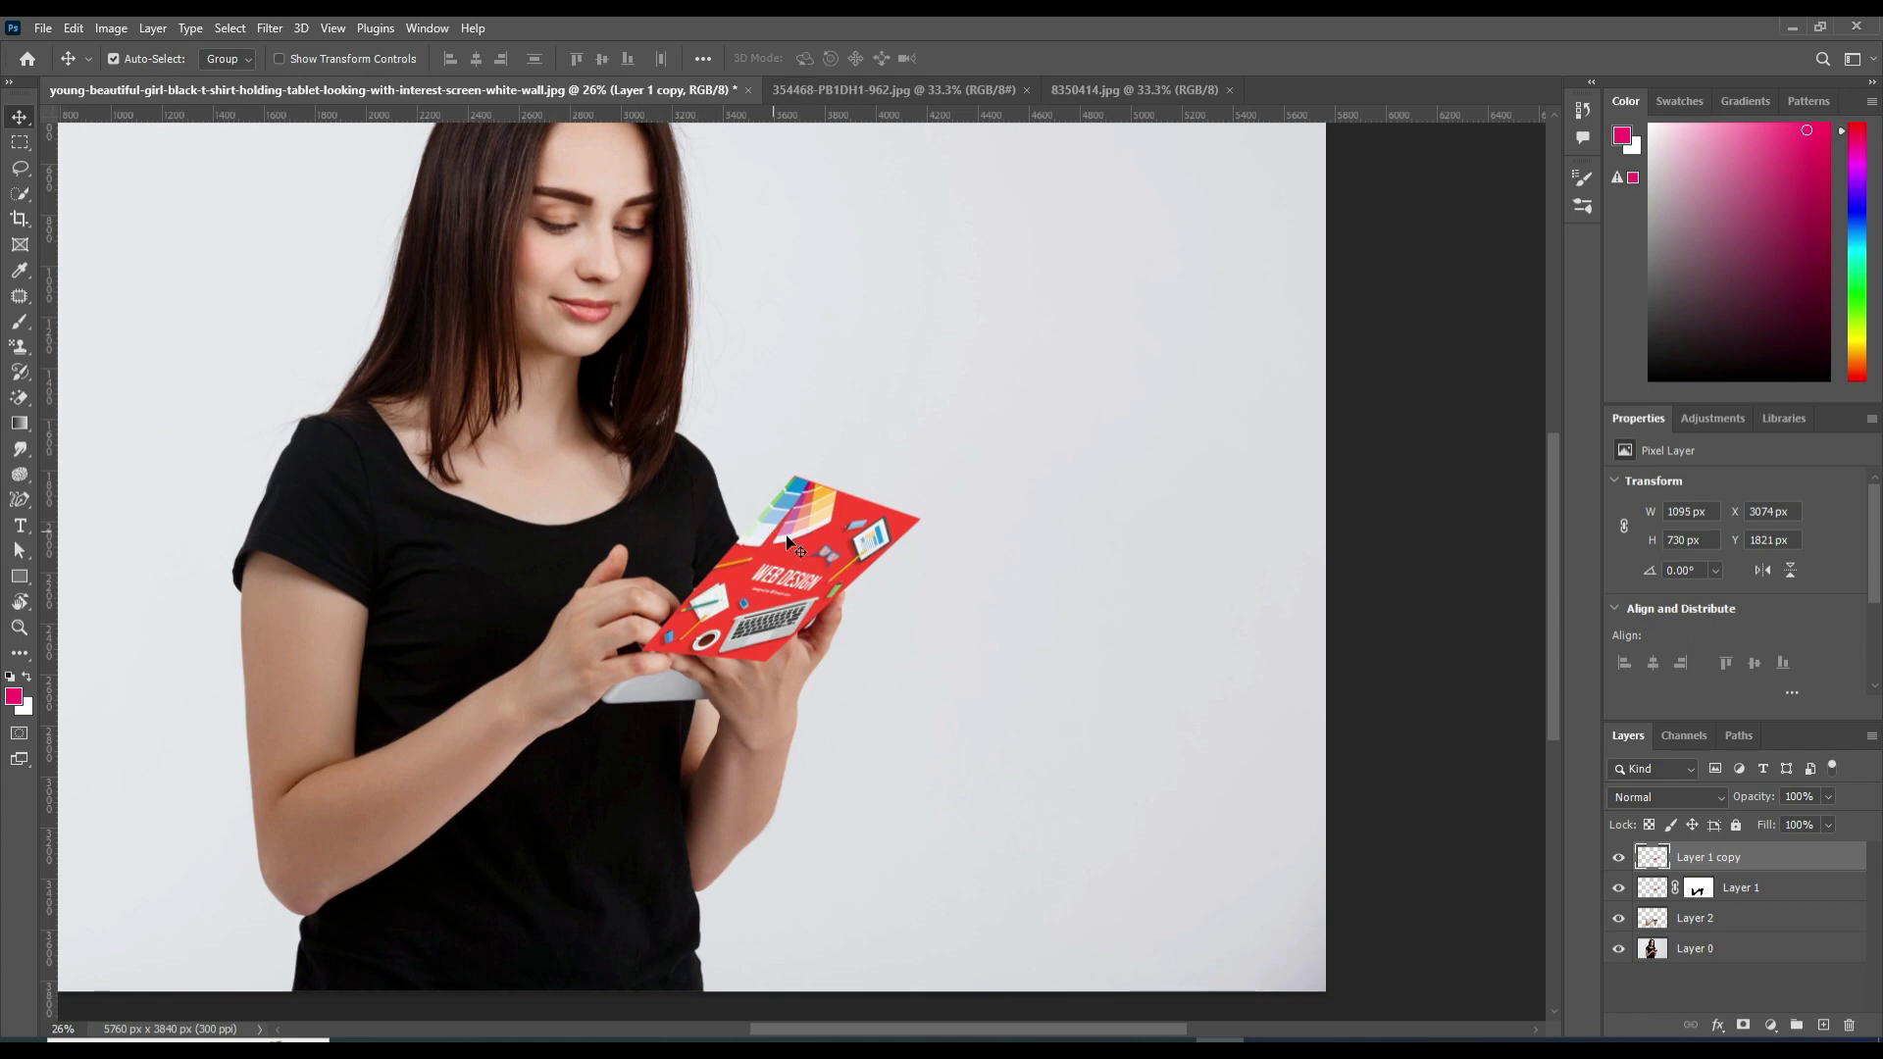
{"action": "left_click", "coordinate": [1800, 890]}
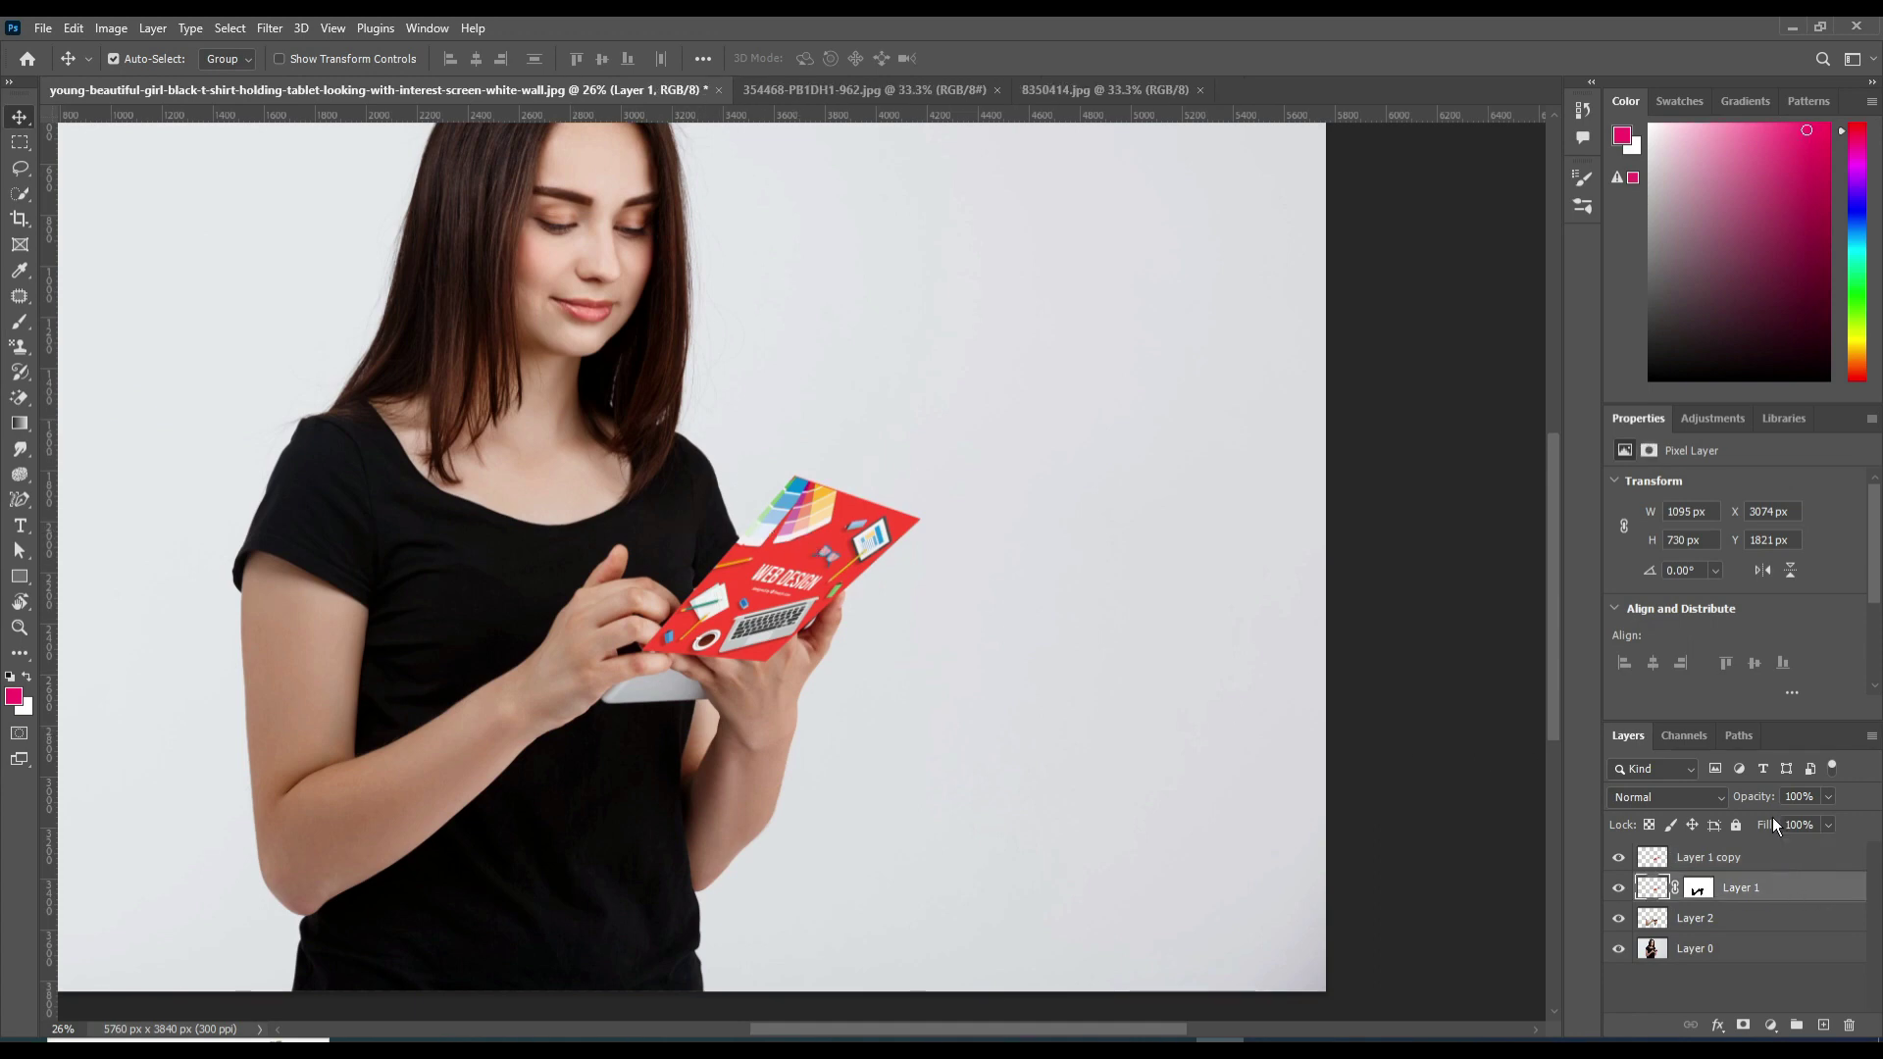
{"action": "left_click", "coordinate": [1737, 827]}
{"action": "left_click", "coordinate": [1706, 860]}
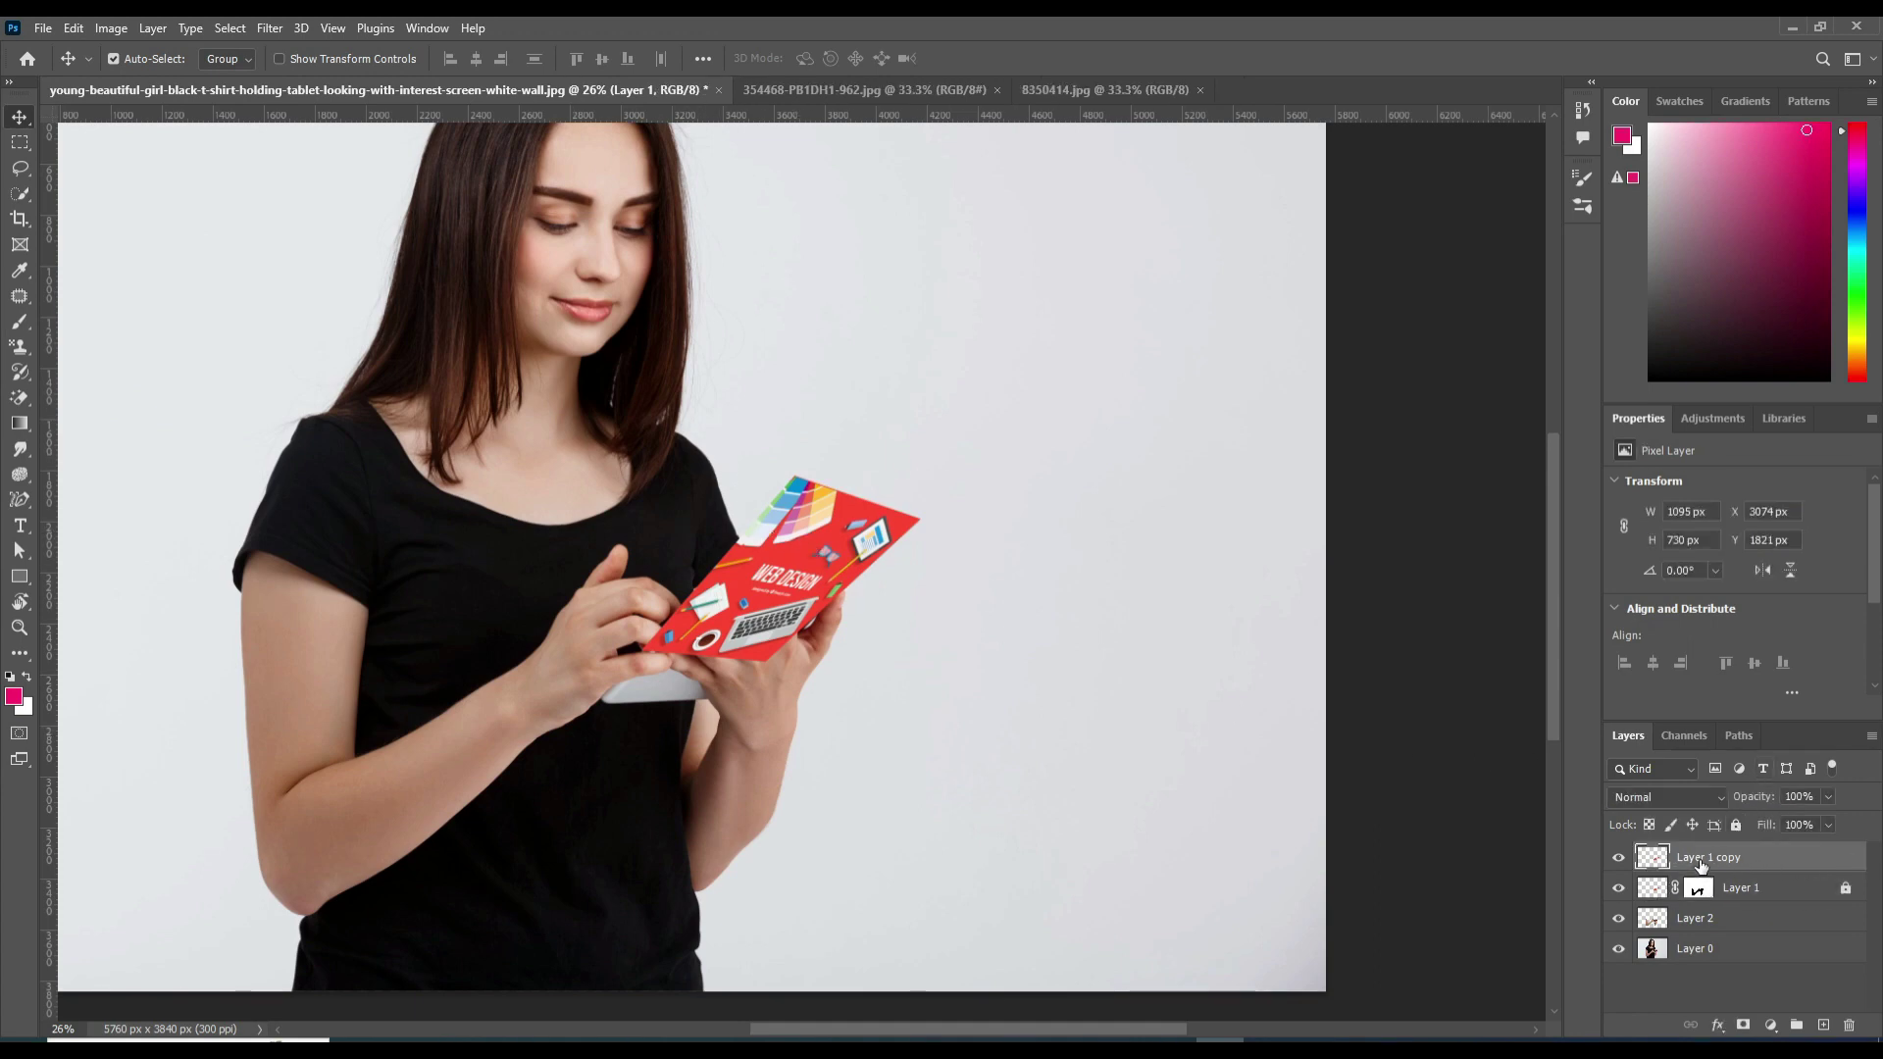
{"action": "mouse_move", "coordinate": [799, 568]}
{"action": "left_mouse_down"}
{"action": "mouse_move", "coordinate": [745, 443]}
{"action": "mouse_move", "coordinate": [766, 464]}
{"action": "left_mouse_up"}
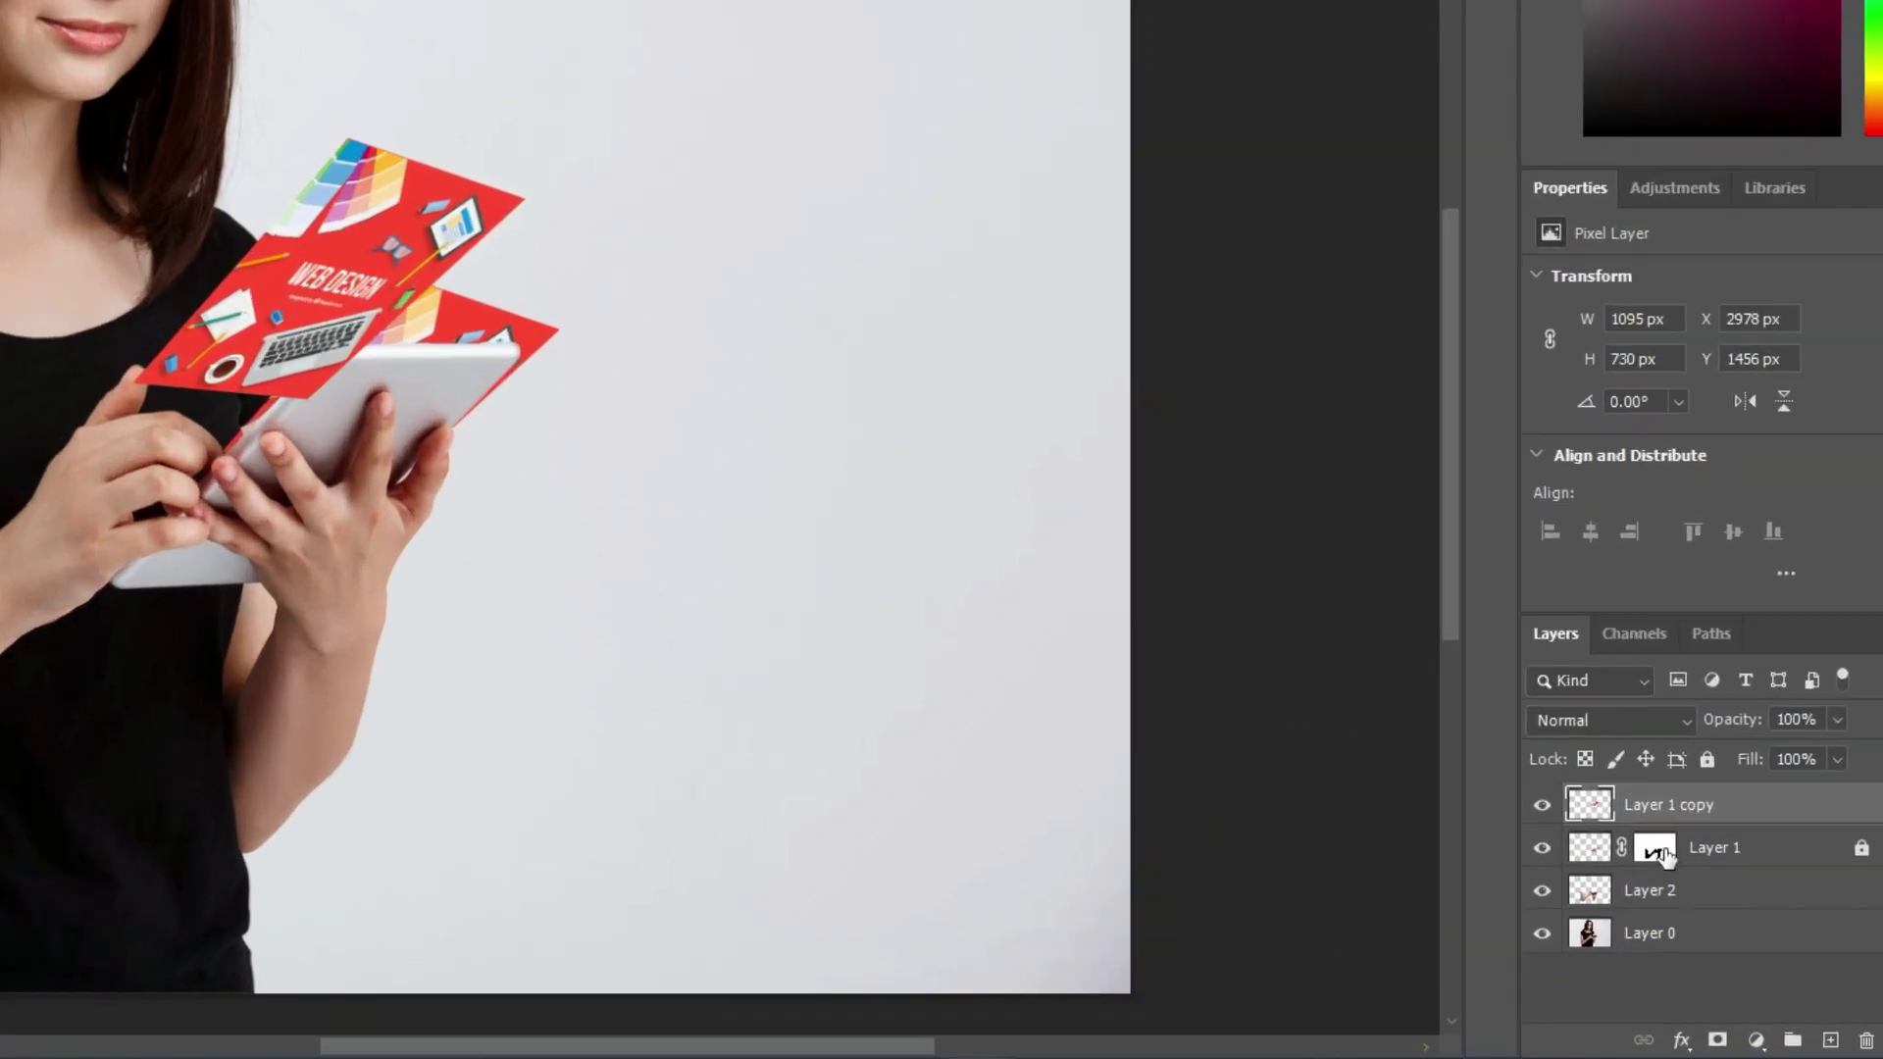
{"action": "left_click", "coordinate": [1652, 847]}
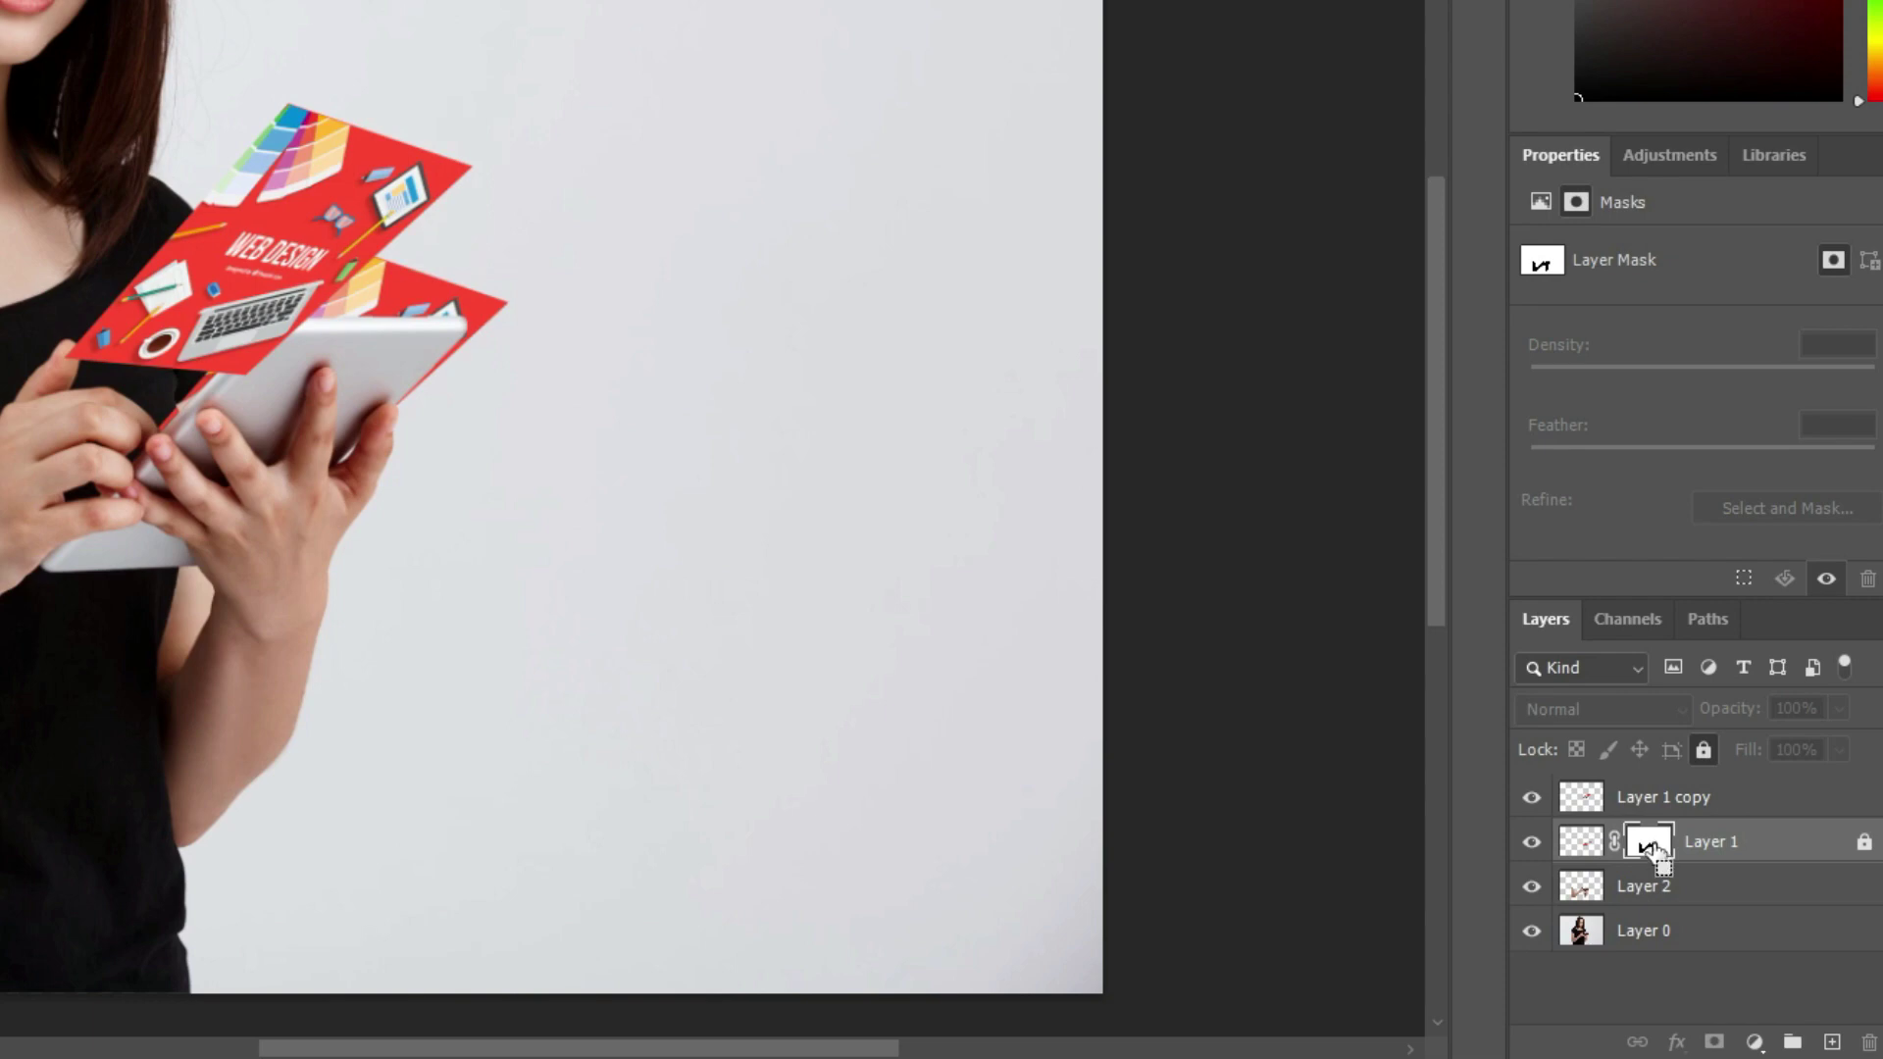
{"action": "left_click", "coordinate": [1651, 848], "text": "ctrl"}
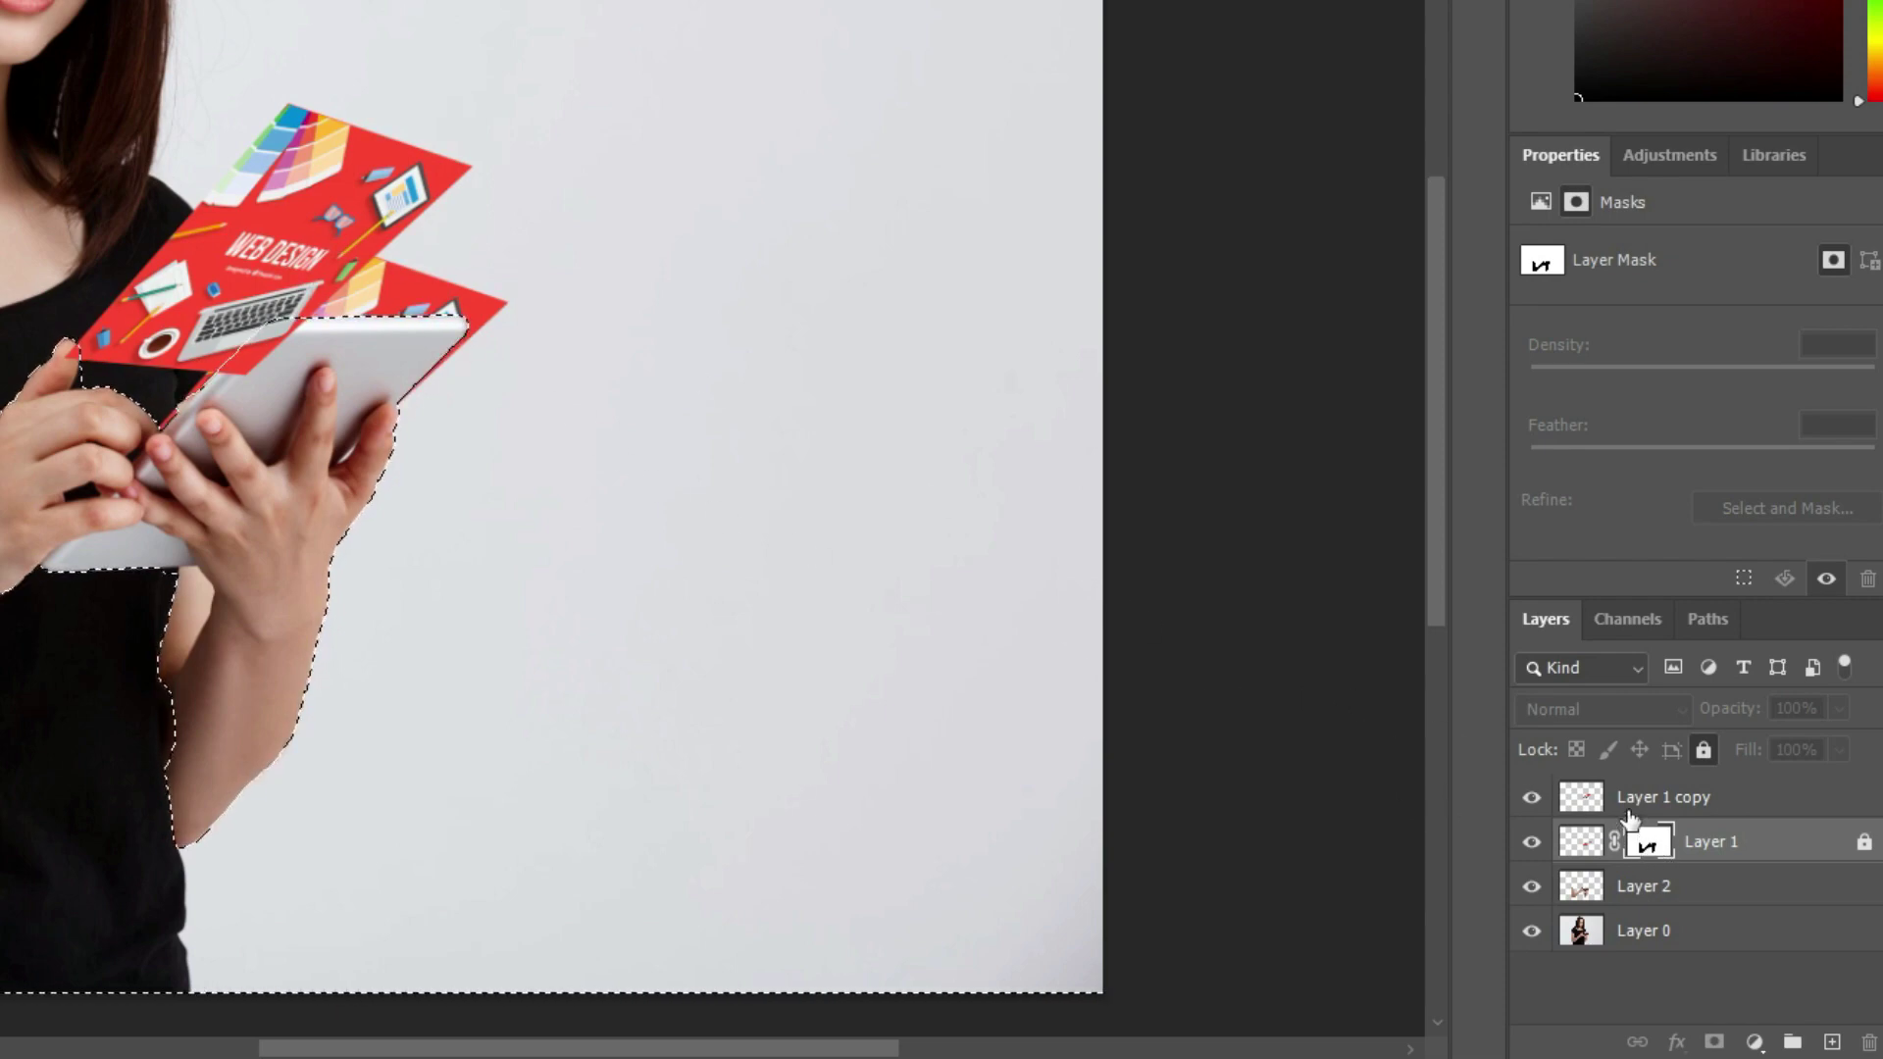
- Add a layer mask to Layer 1 copy from the loaded selection, then select Layer 1
{"action": "left_click", "coordinate": [1667, 797]}
{"action": "left_click", "coordinate": [1716, 1042]}
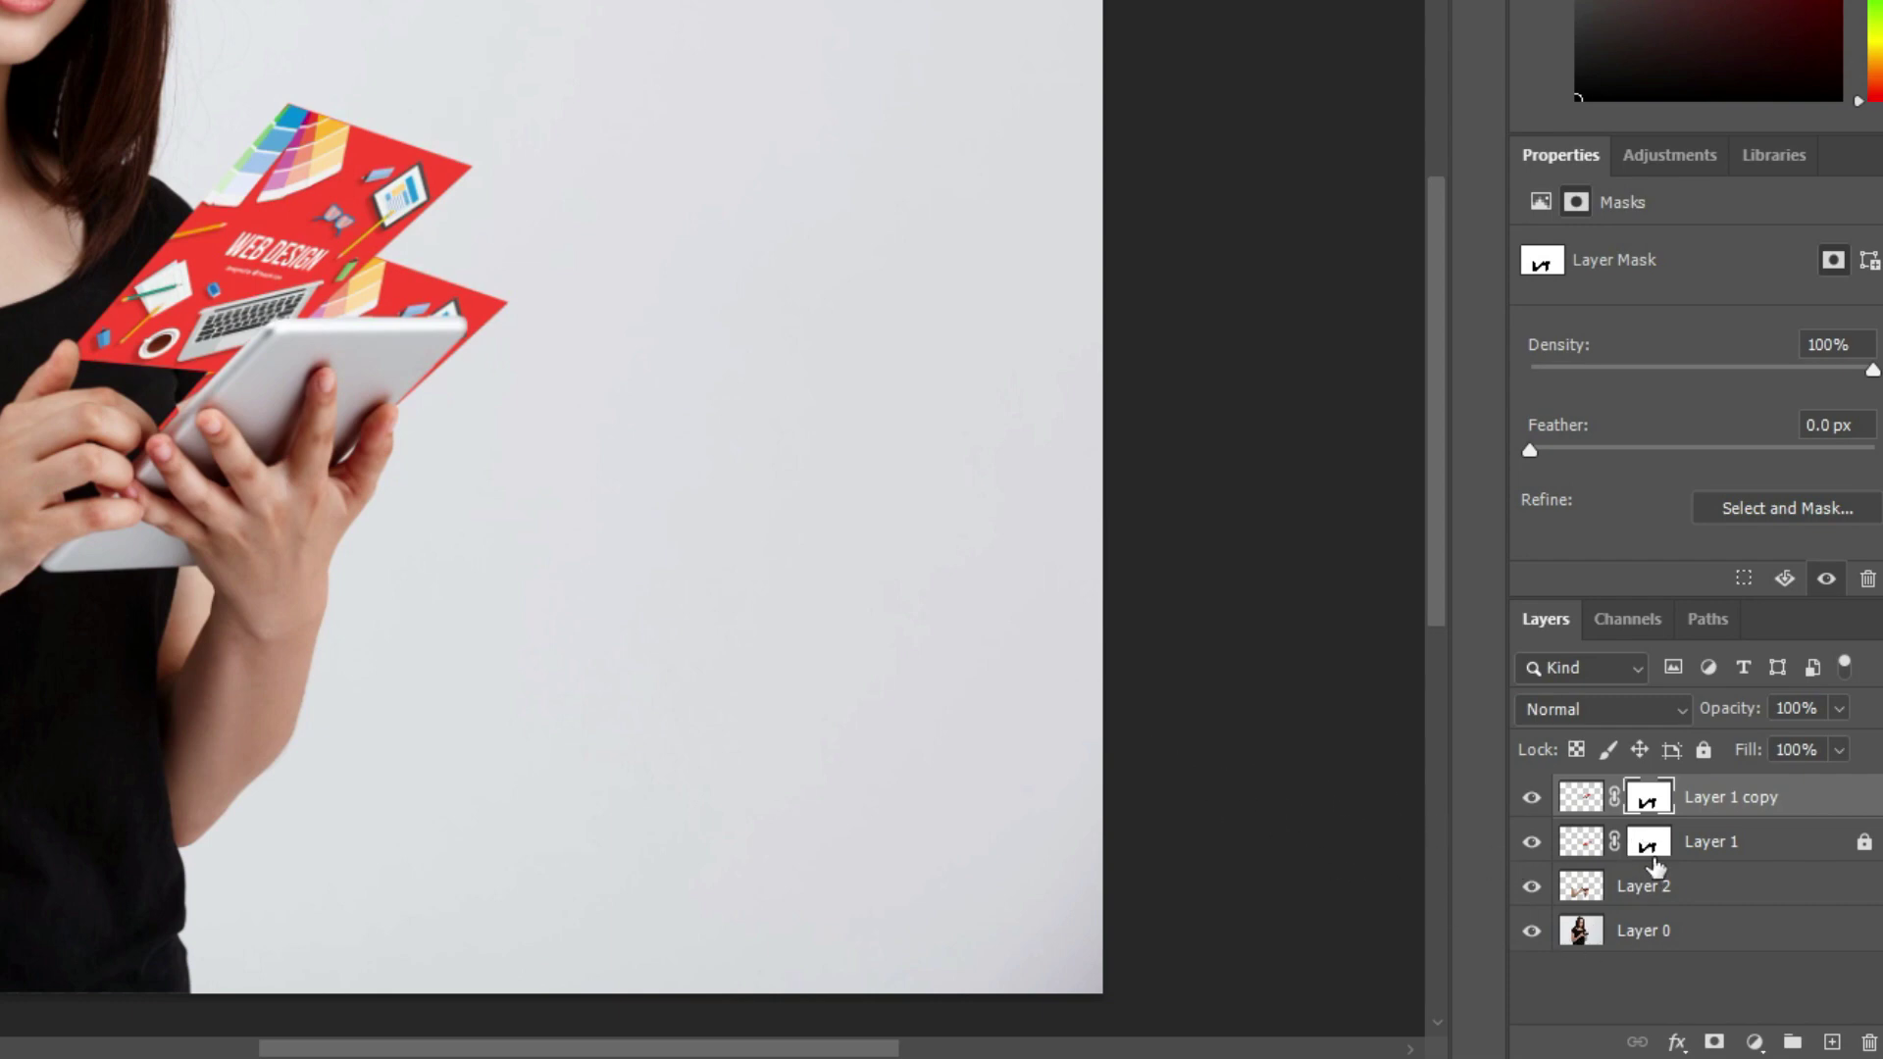
{"action": "left_click", "coordinate": [1589, 846]}
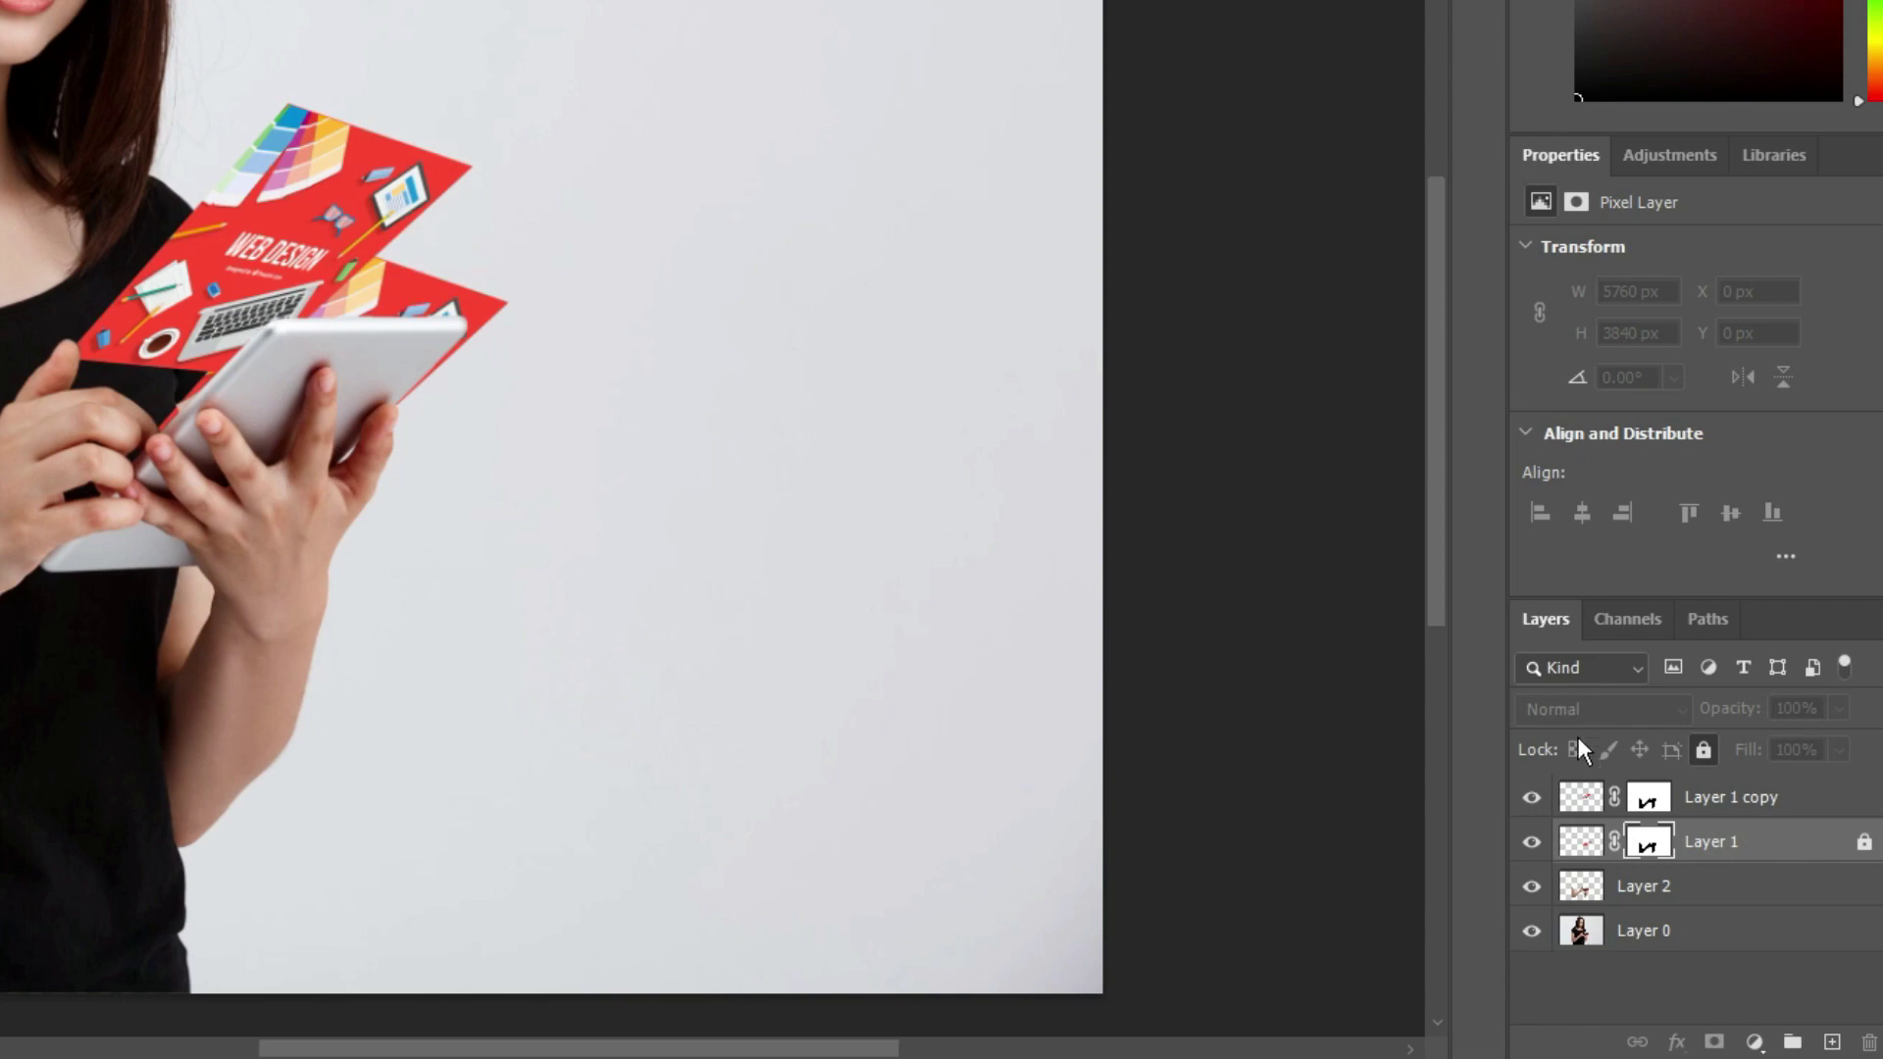
- Unlock Layer 1 and set both Layer 1 and Layer 1 copy to Screen blend mode
{"action": "left_click", "coordinate": [1708, 747]}
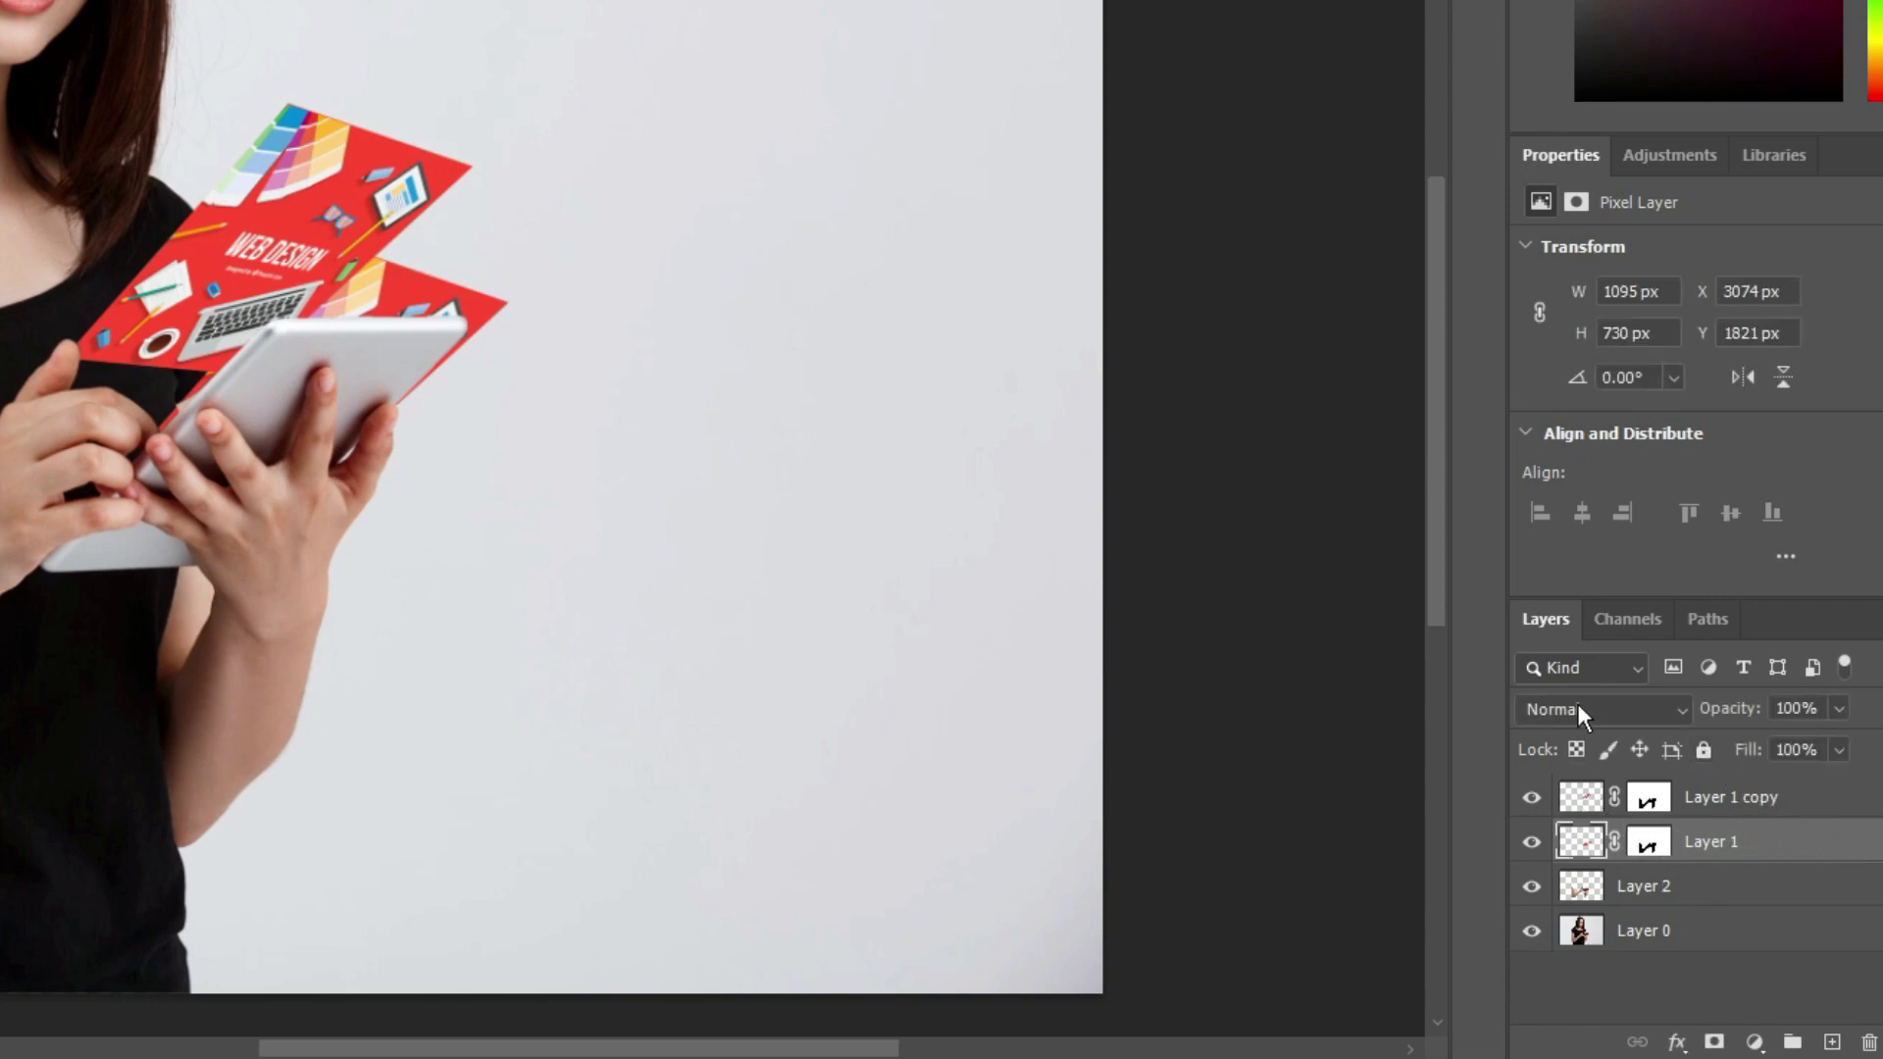
{"action": "left_click", "coordinate": [1579, 709]}
{"action": "left_click", "coordinate": [1549, 520]}
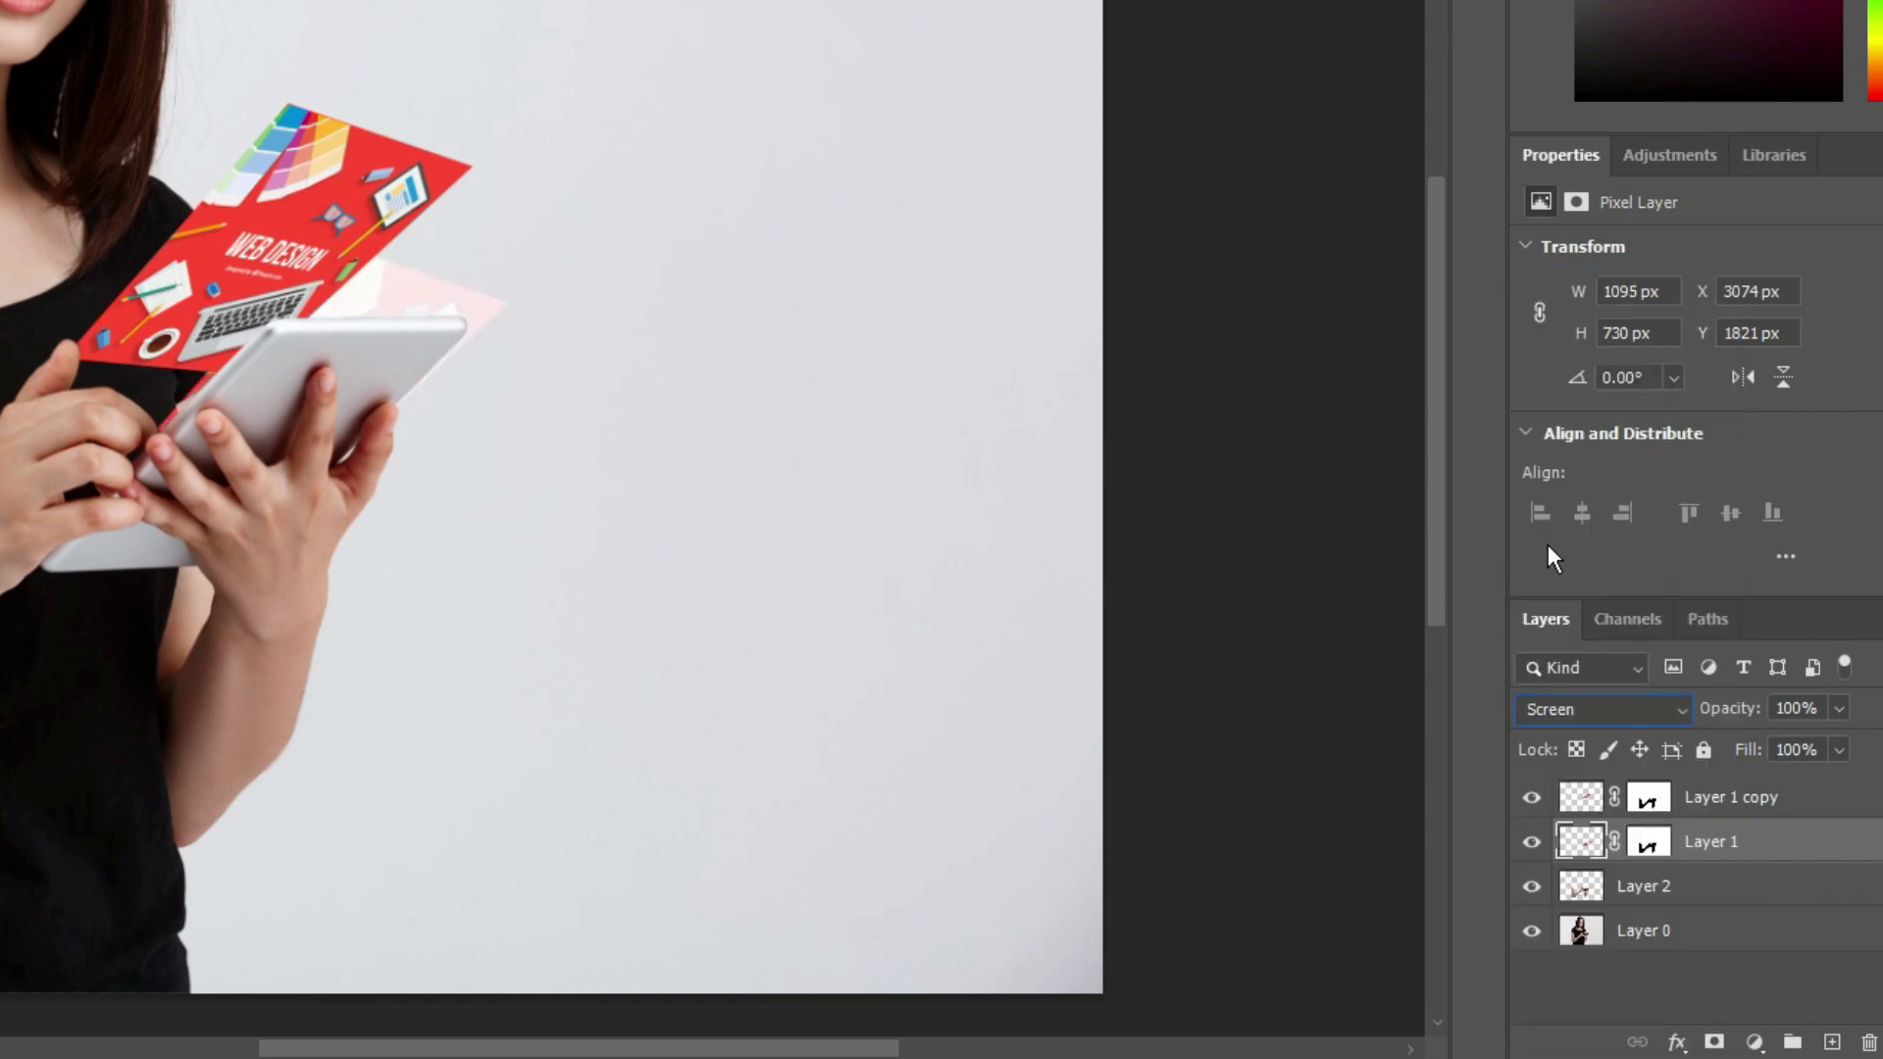
{"action": "left_click", "coordinate": [1600, 797]}
{"action": "left_click", "coordinate": [1628, 708]}
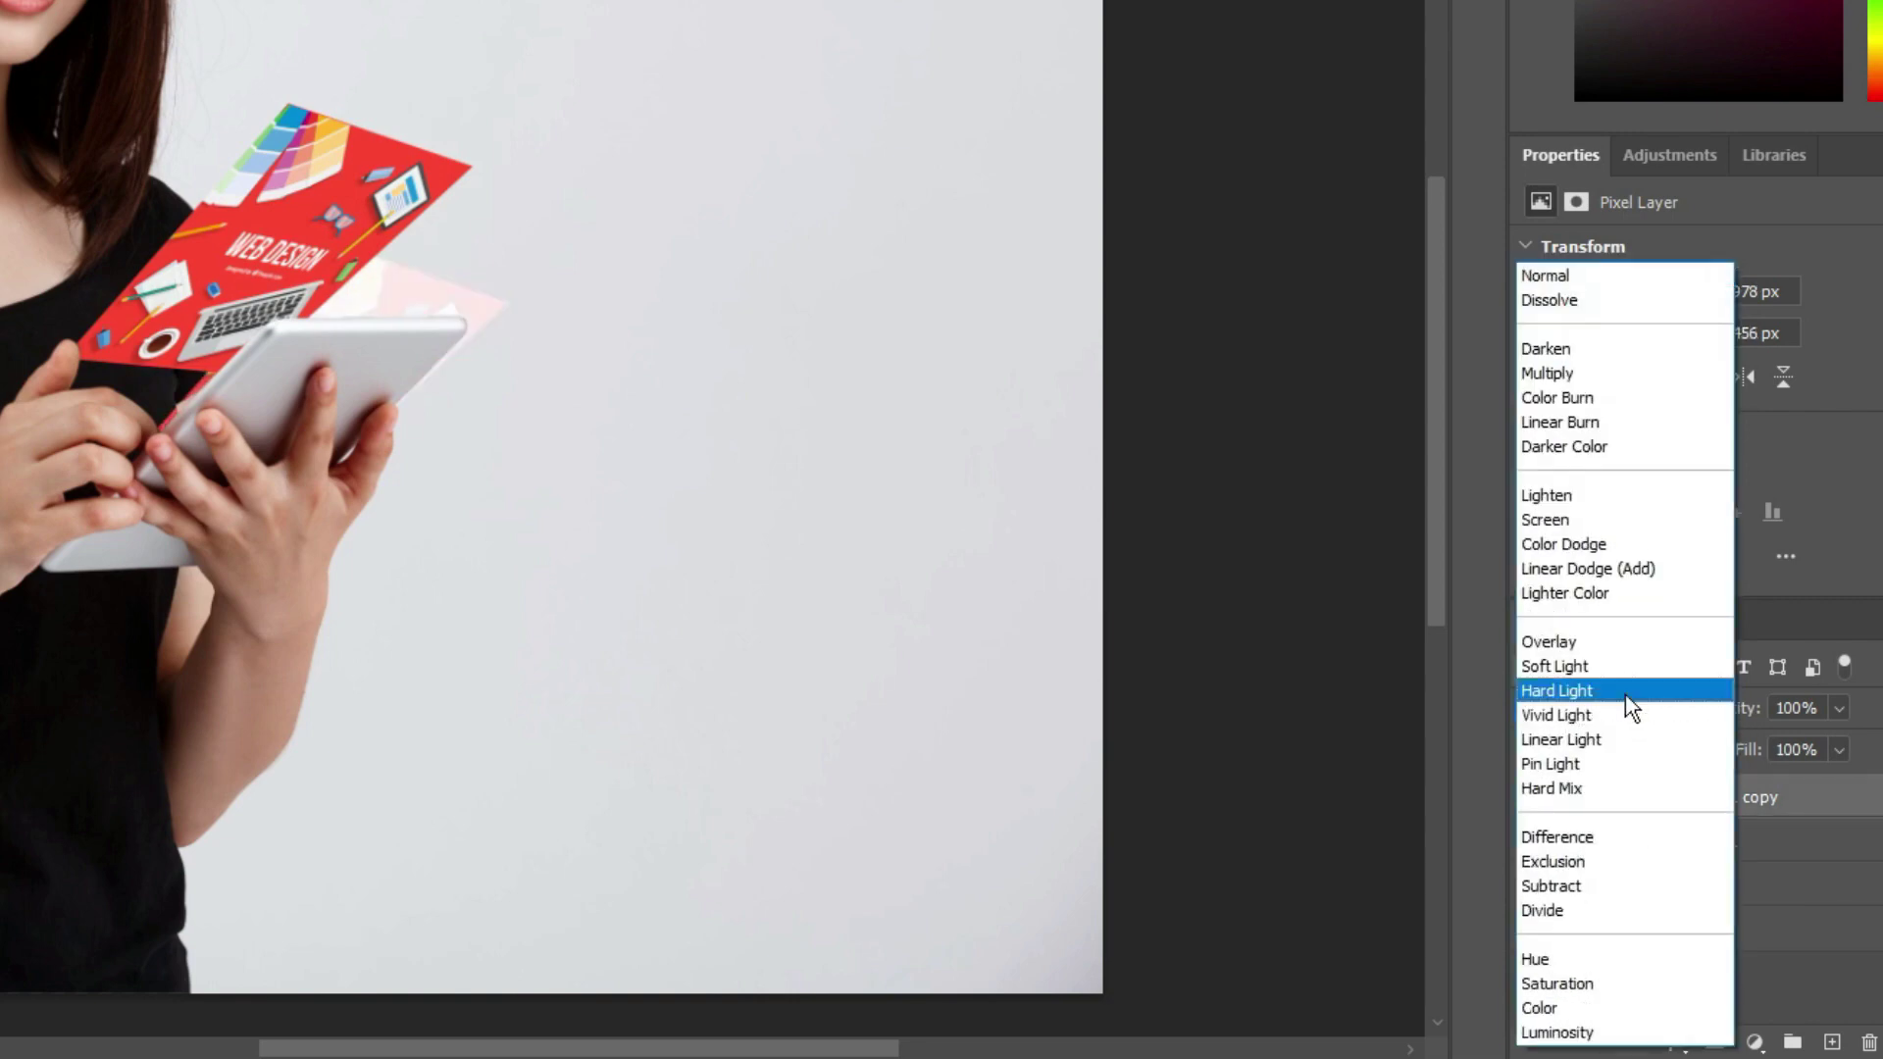
{"action": "left_click", "coordinate": [1581, 521]}
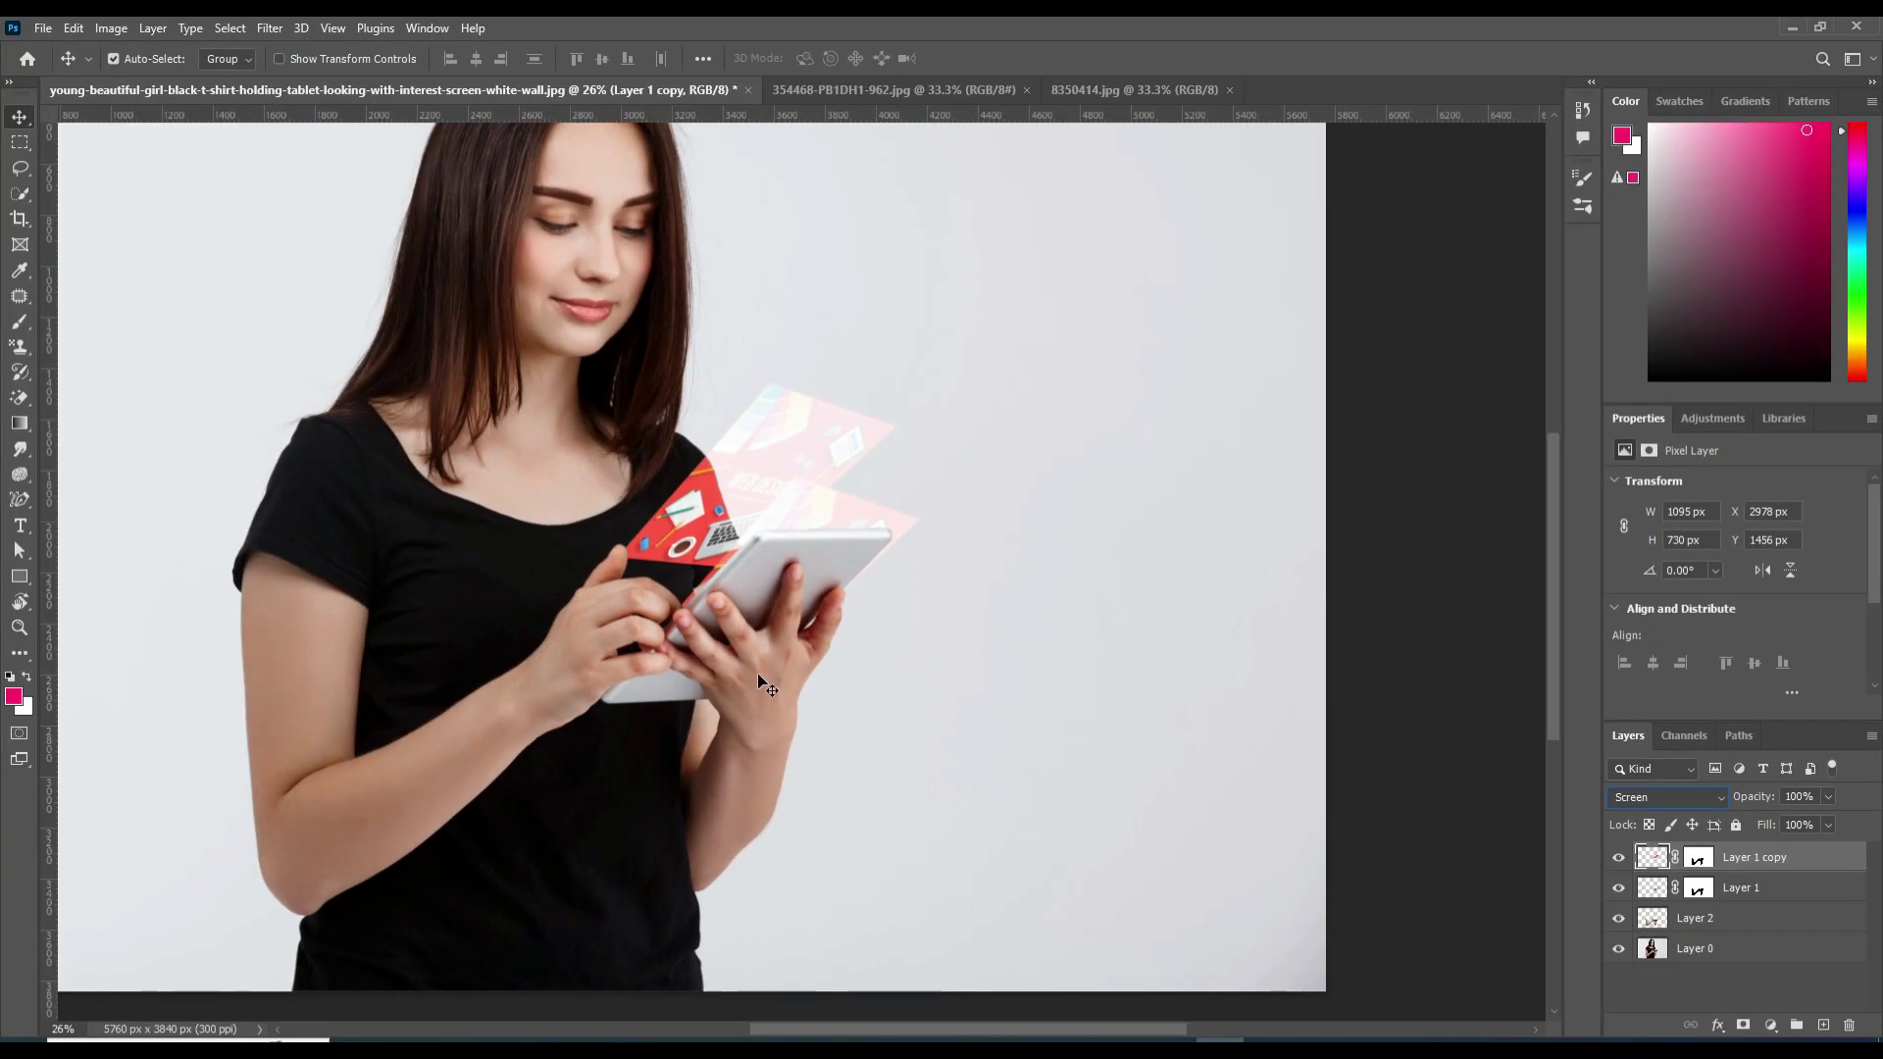
{"action": "left_click", "coordinate": [1751, 887]}
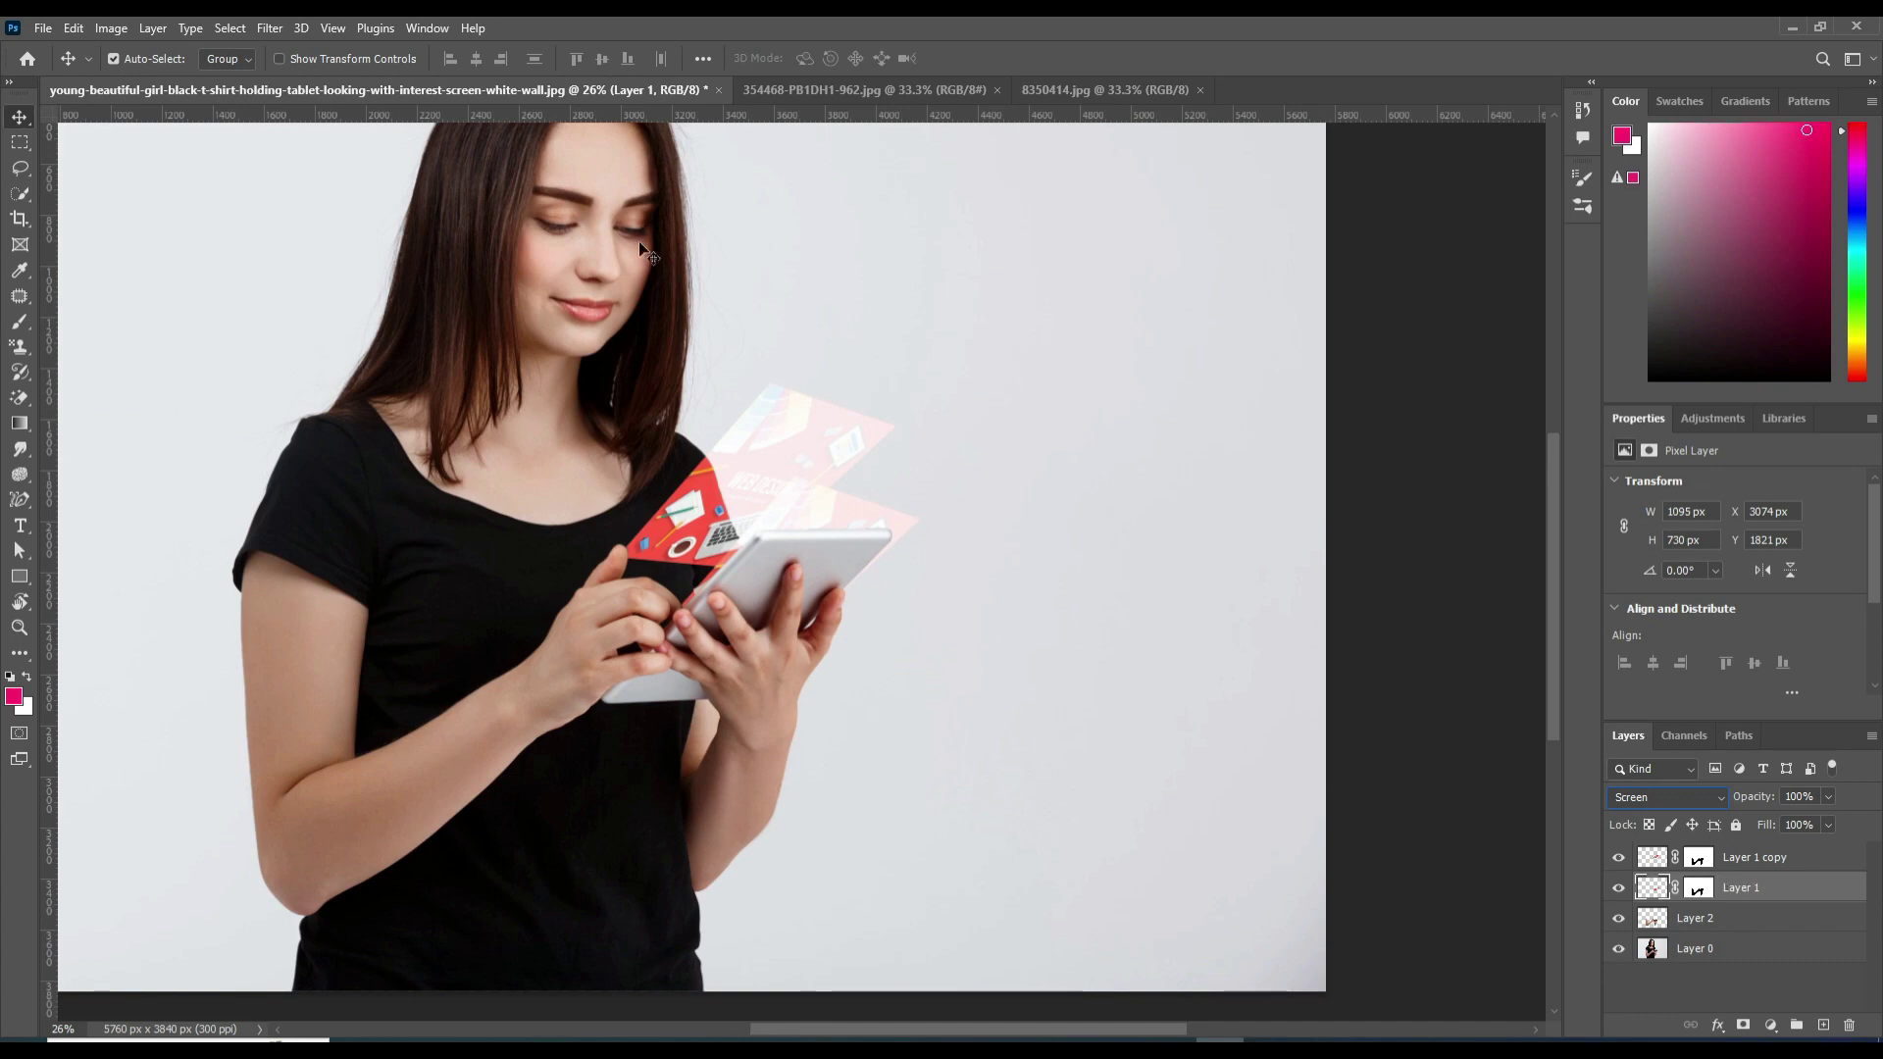
- Apply a 7.8-pixel Gaussian Blur to Layer 1
{"action": "left_click", "coordinate": [276, 32]}
{"action": "mouse_move", "coordinate": [294, 279]}
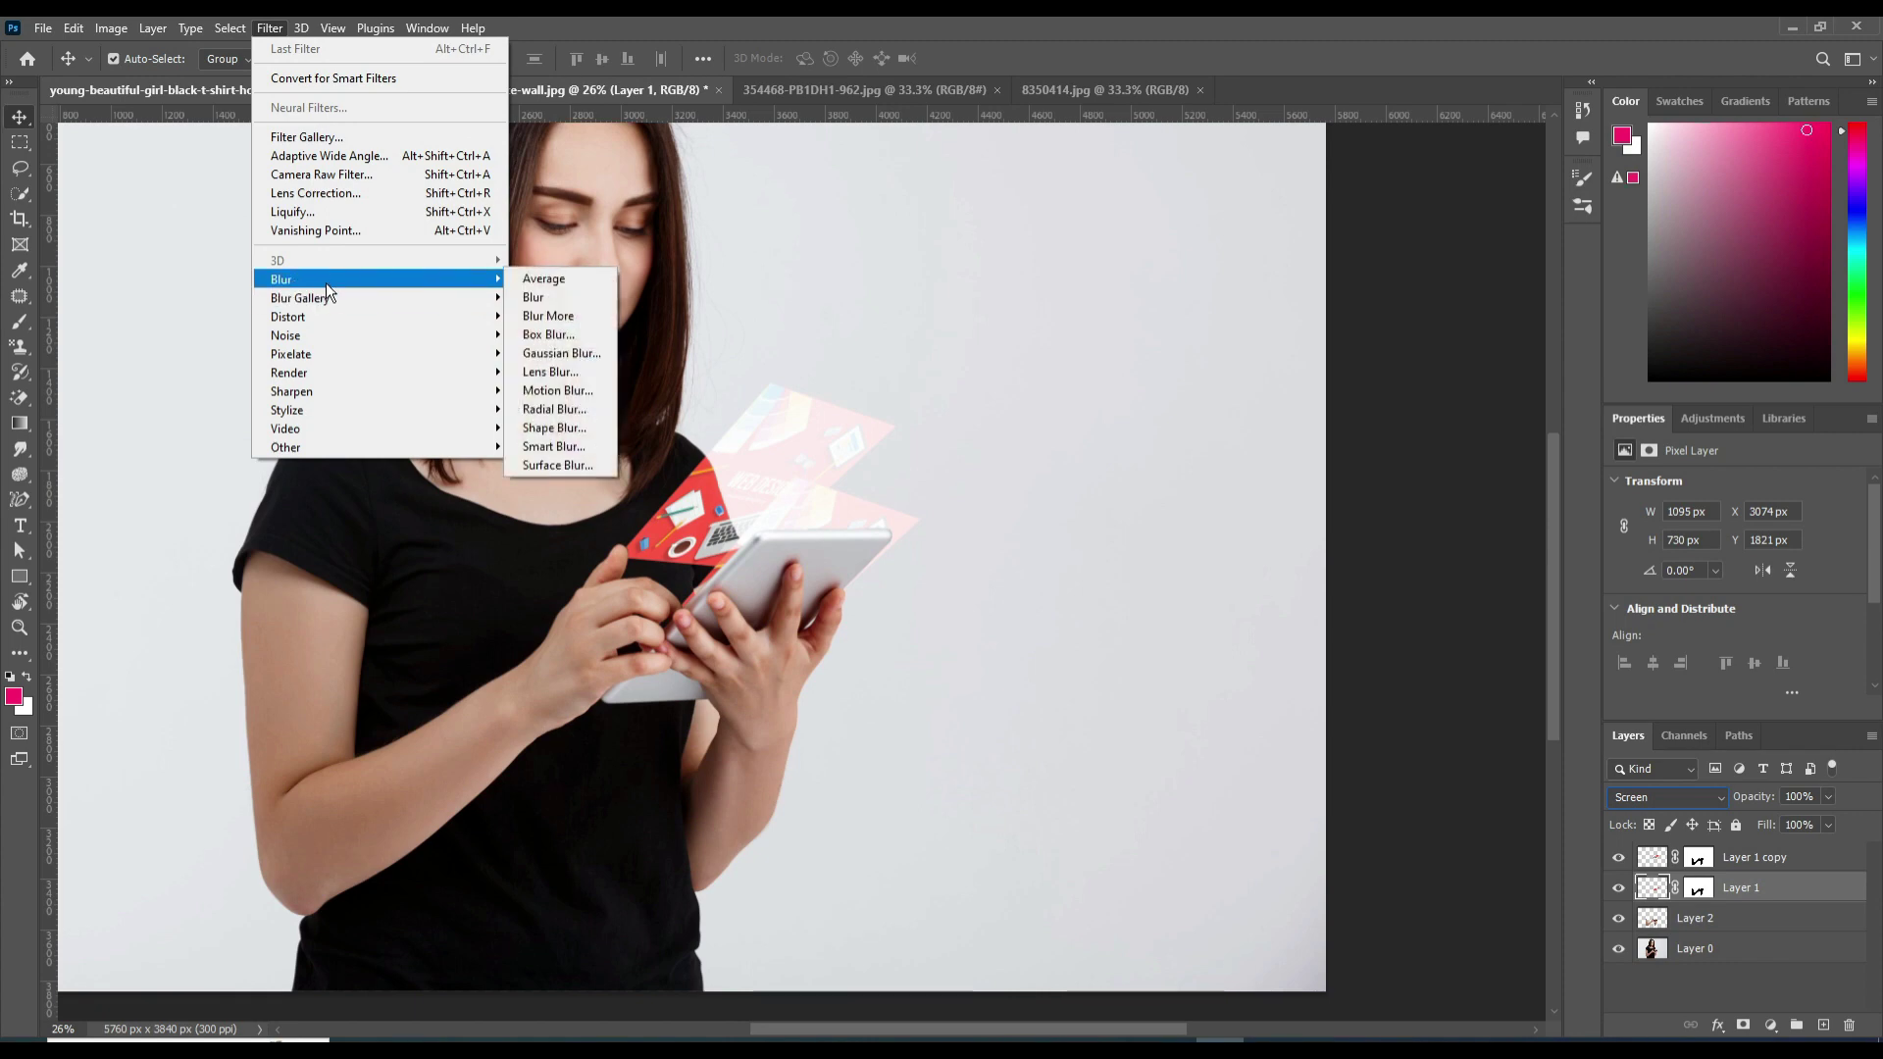
{"action": "left_click", "coordinate": [561, 354]}
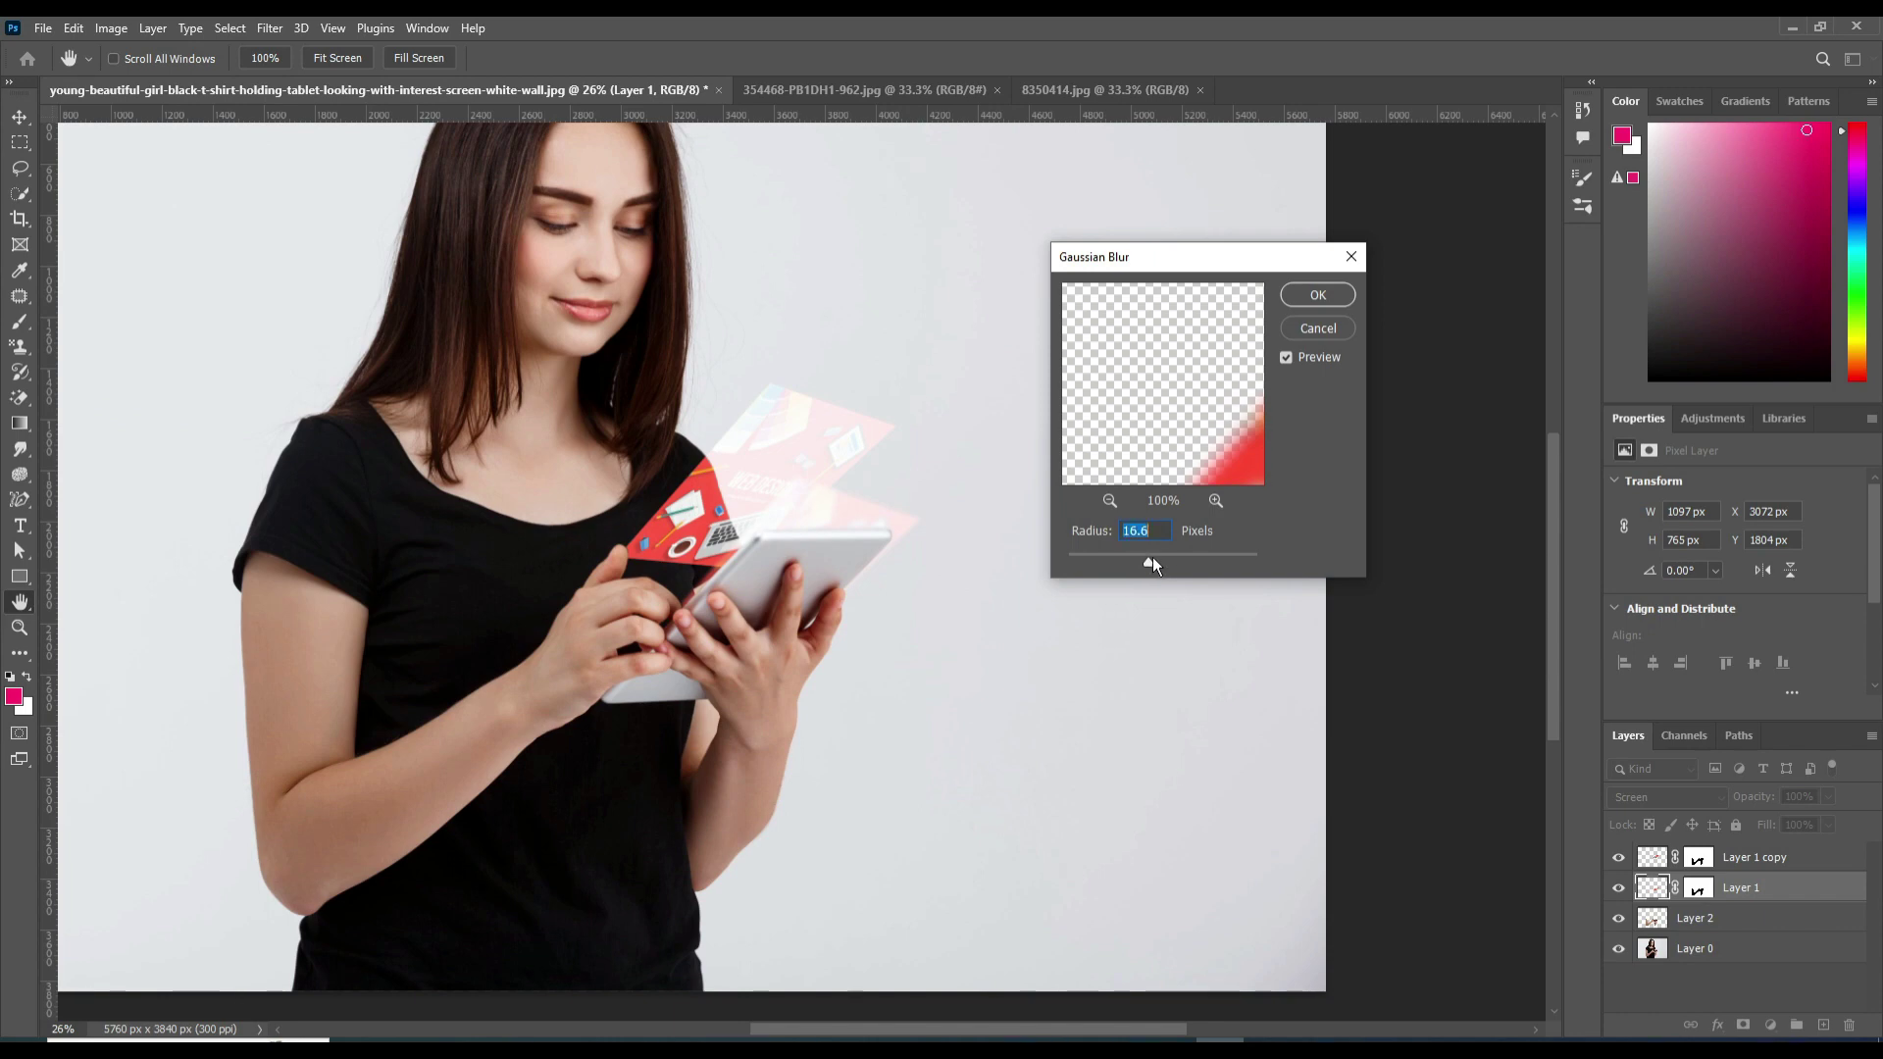
{"action": "mouse_move", "coordinate": [1154, 557]}
{"action": "left_mouse_down"}
{"action": "mouse_move", "coordinate": [1189, 561]}
{"action": "mouse_move", "coordinate": [1140, 563]}
{"action": "left_mouse_up"}
{"action": "left_click", "coordinate": [1319, 296]}
- Apply the same 7.8-pixel Gaussian Blur to Layer 1 copy, then select Layer 0
{"action": "left_click", "coordinate": [1662, 858]}
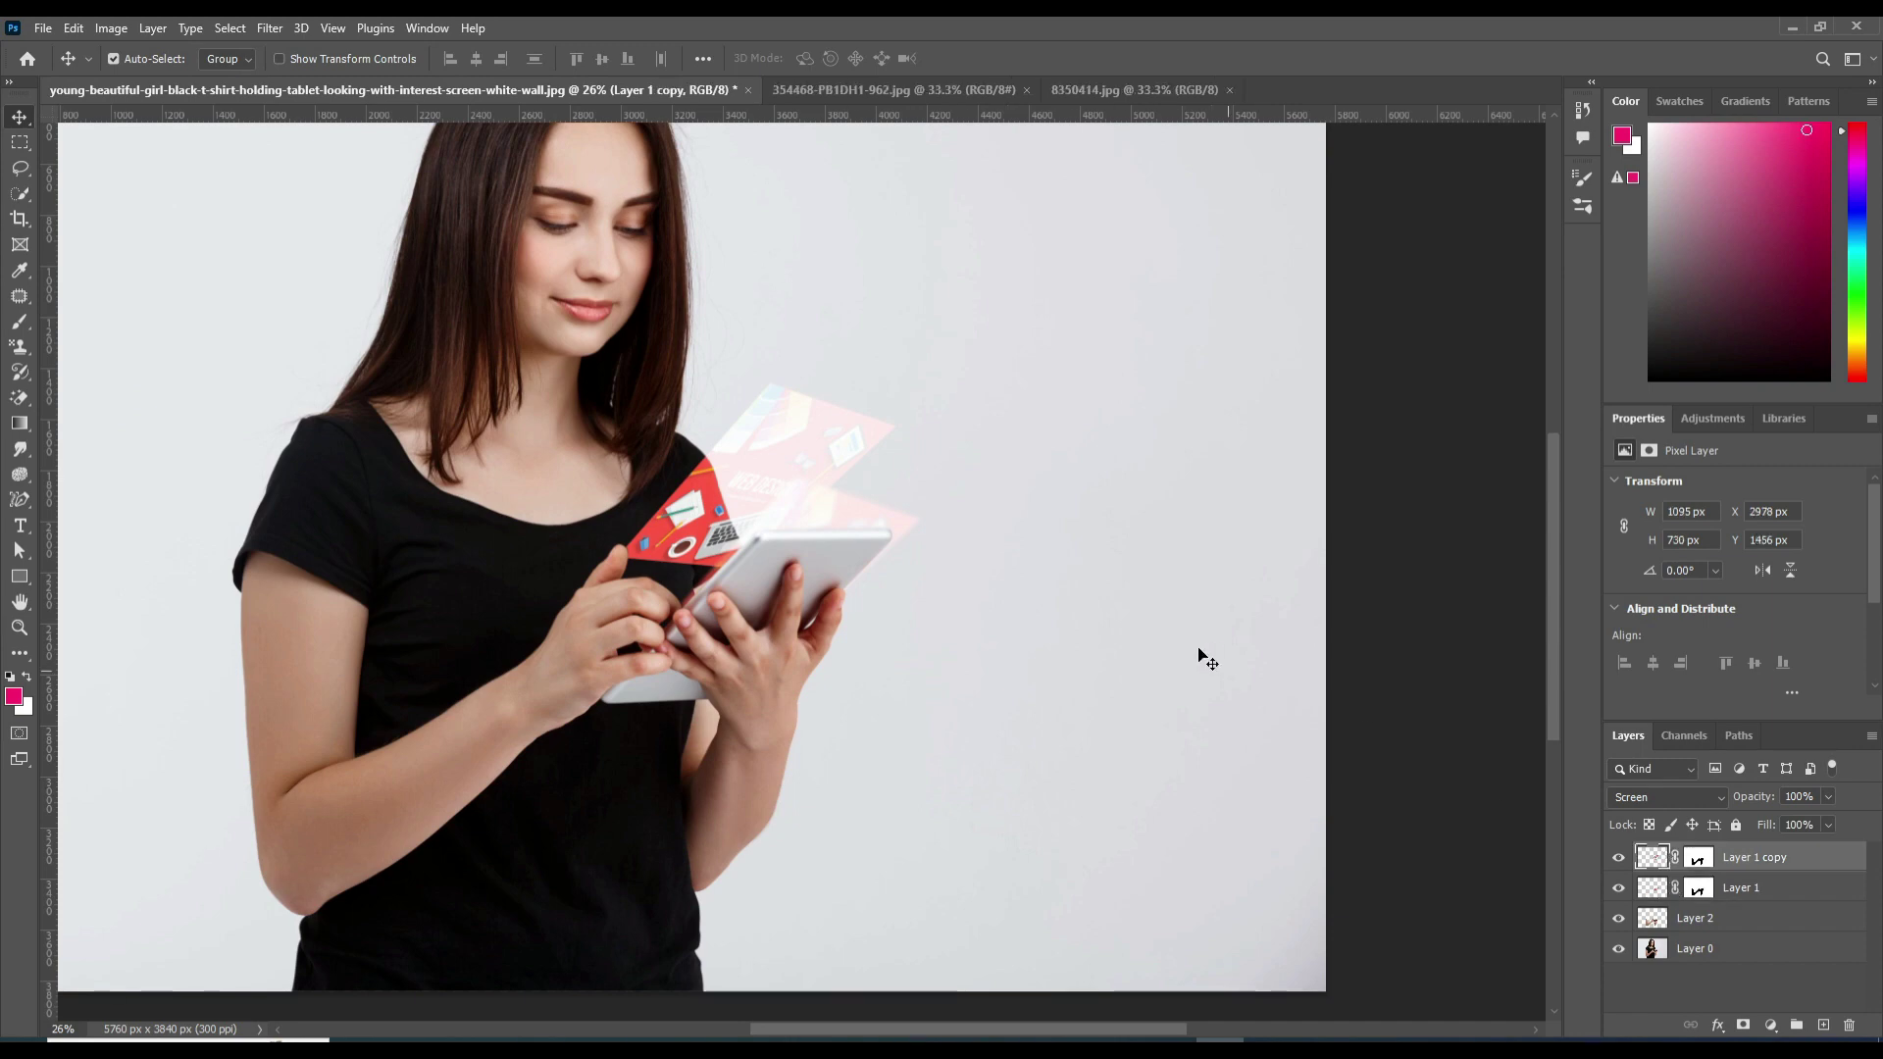
{"action": "left_click", "coordinate": [278, 30]}
{"action": "mouse_move", "coordinate": [347, 280]}
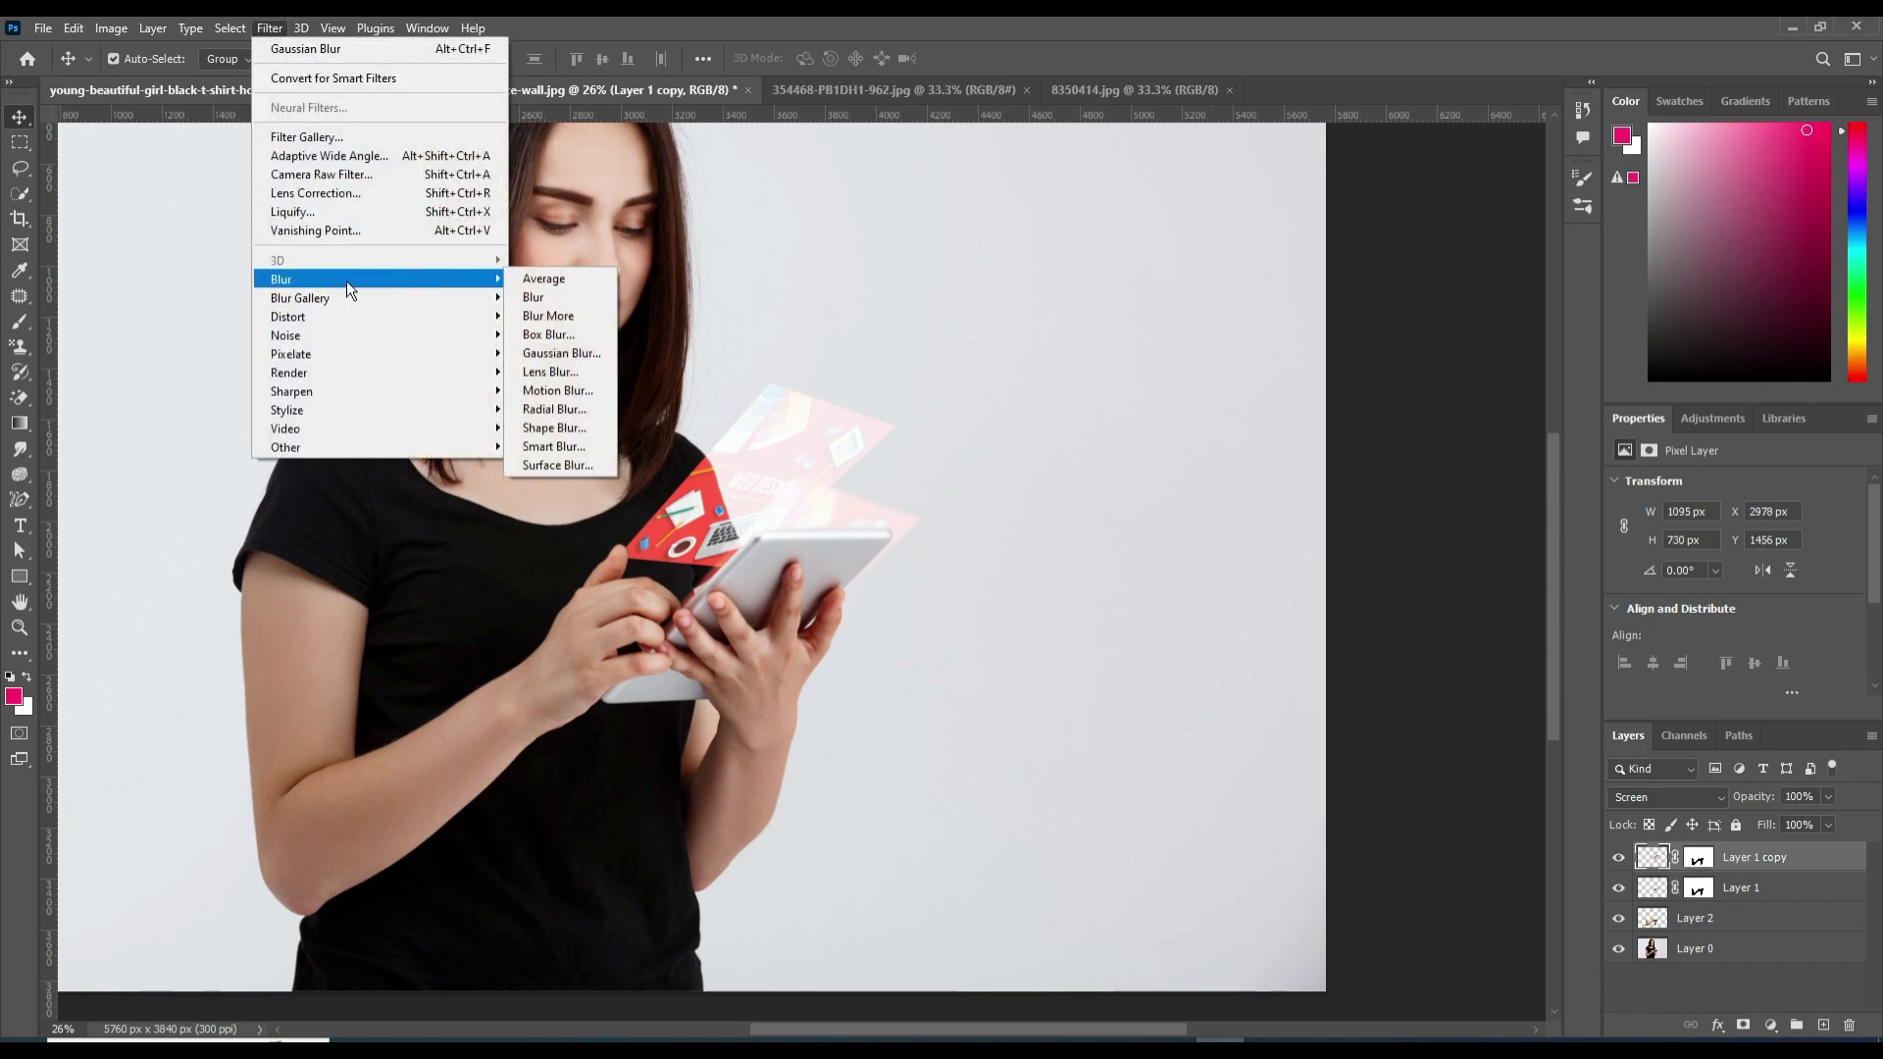
{"action": "left_click", "coordinate": [559, 353]}
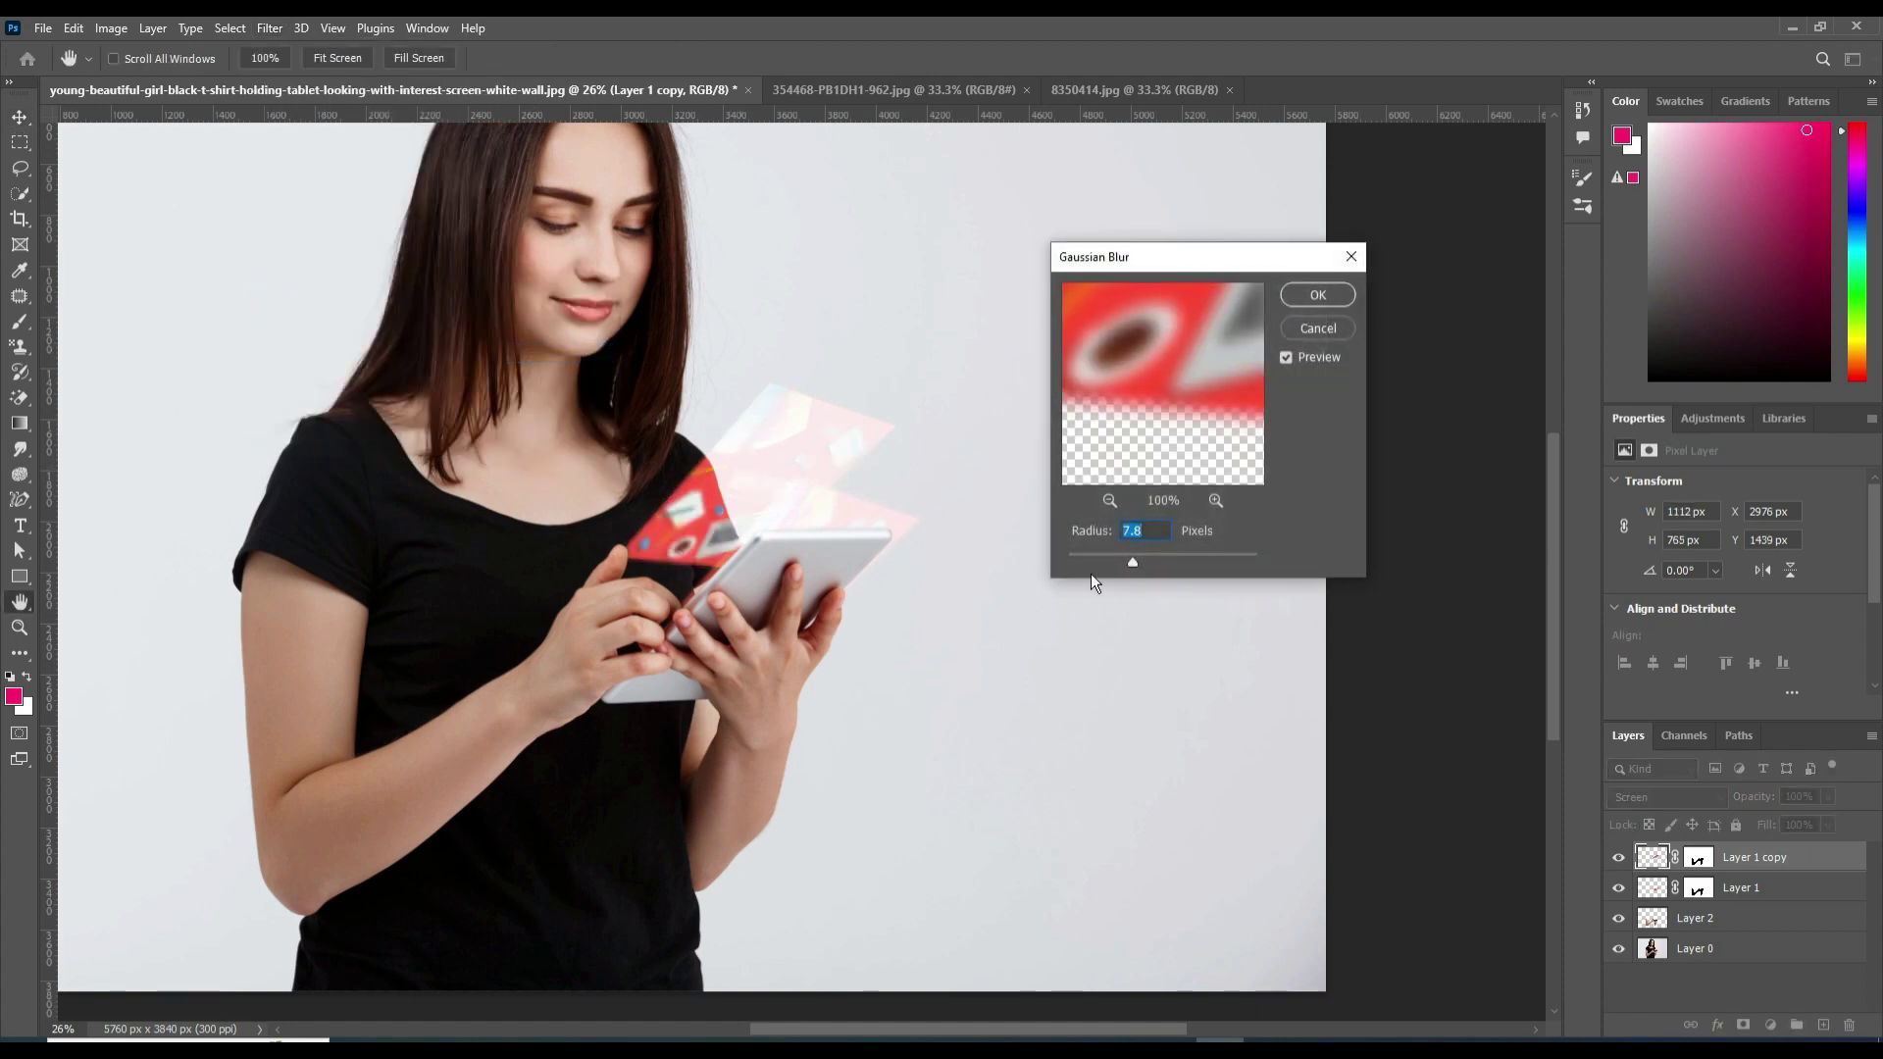
{"action": "left_click", "coordinate": [1317, 295]}
{"action": "left_click", "coordinate": [1741, 888]}
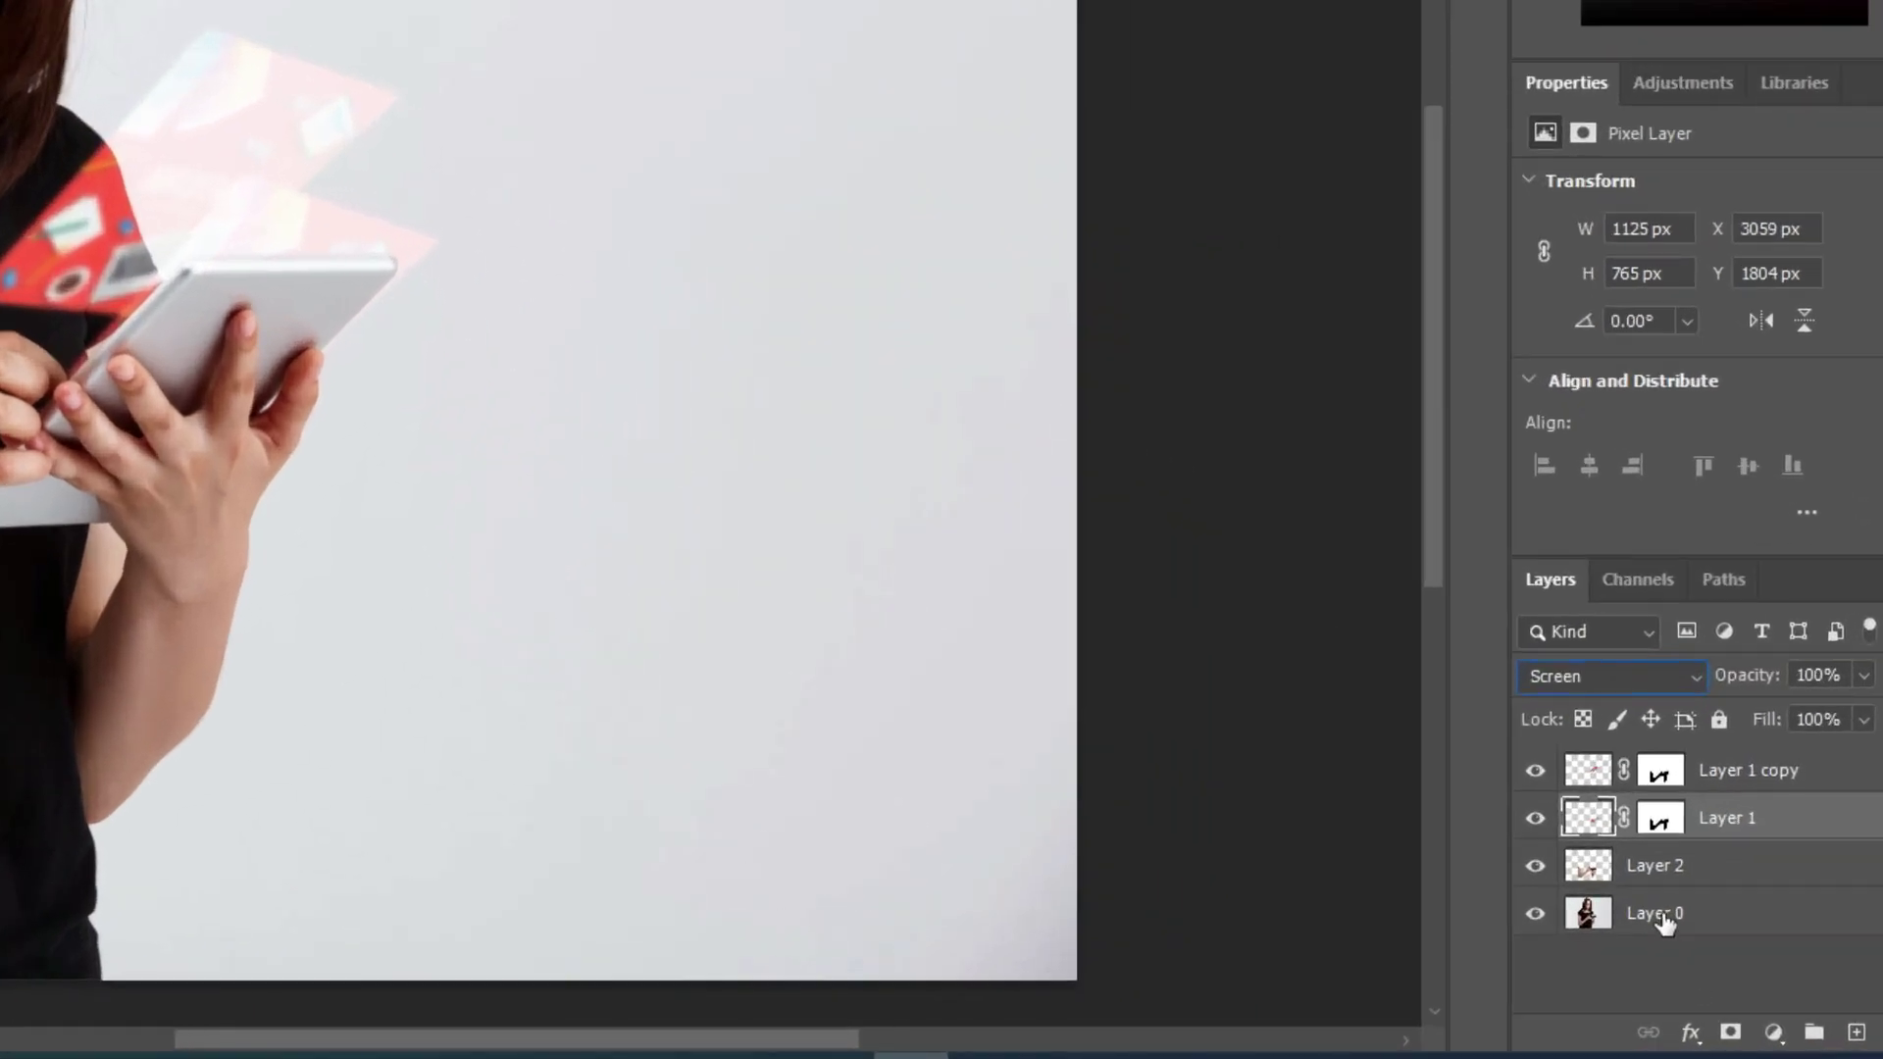
{"action": "left_click", "coordinate": [1664, 922]}
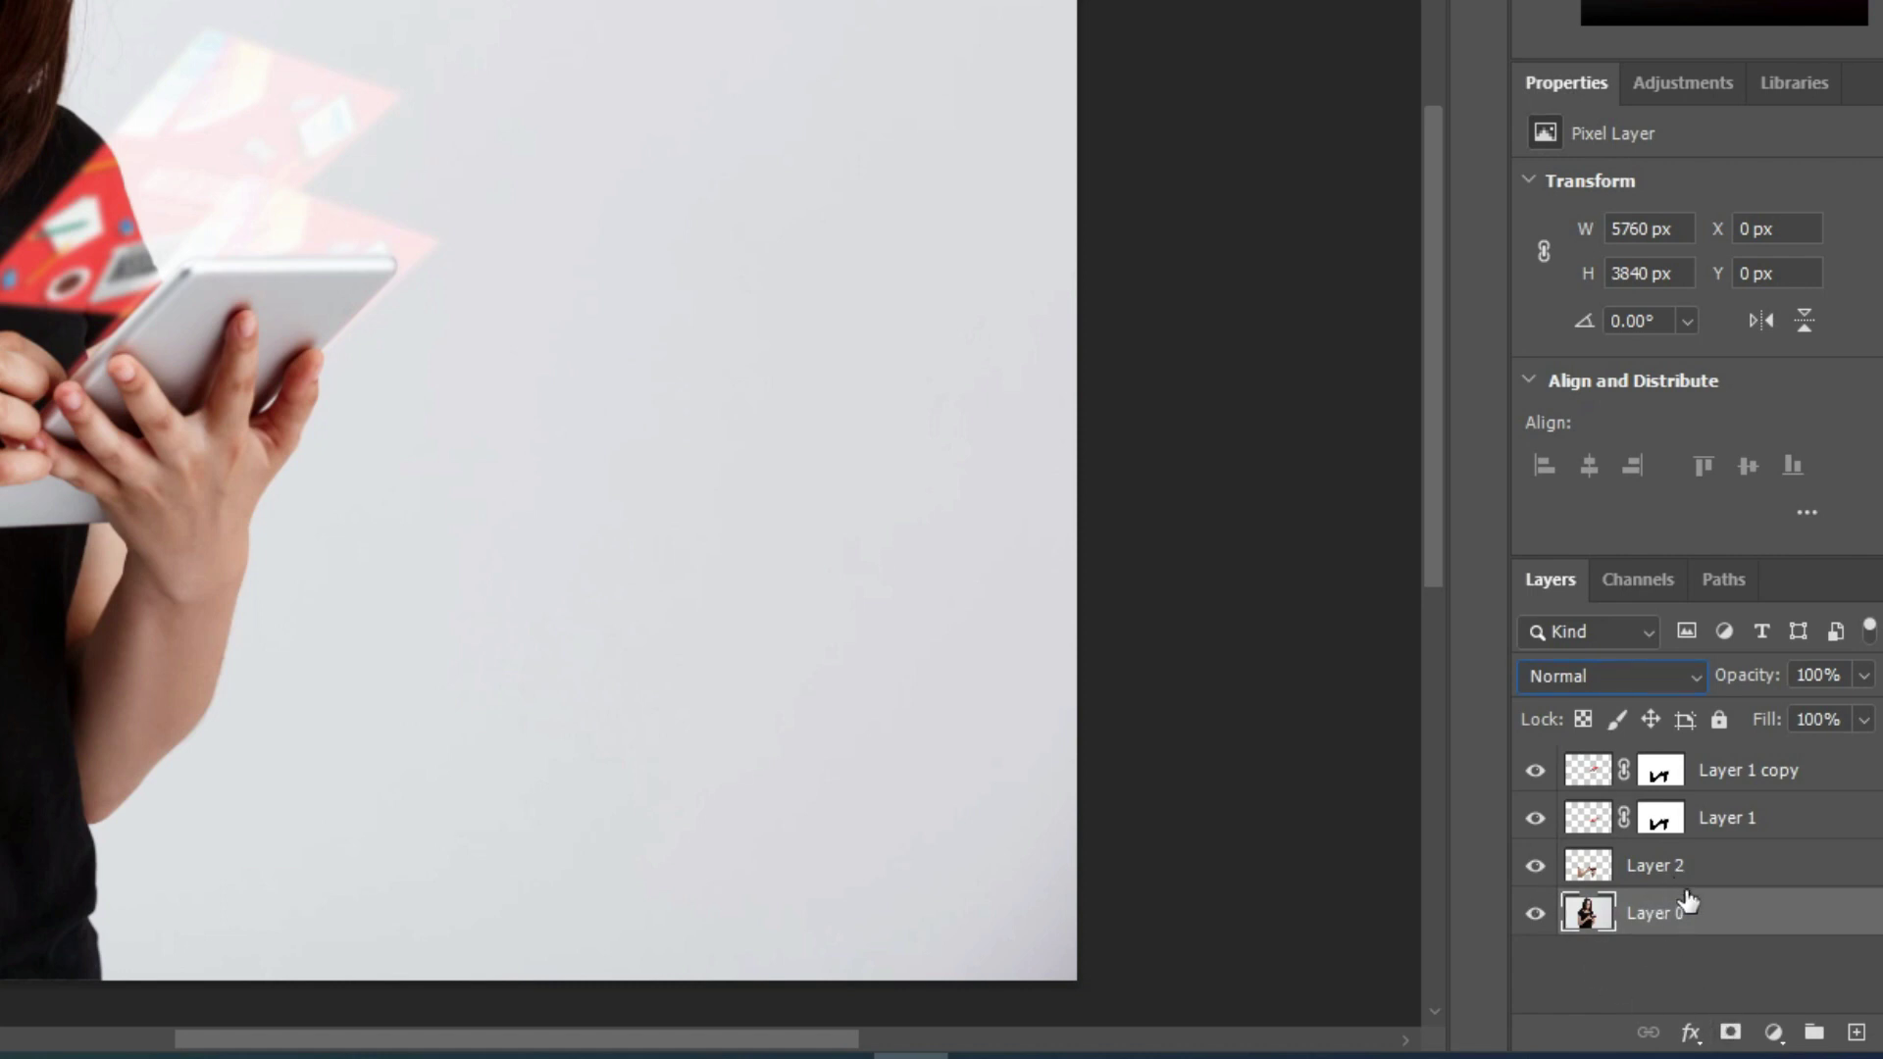
- Add a Moonlight.3DL Color Lookup adjustment and move it above Layer 2, below Layer 1
{"action": "left_click", "coordinate": [1775, 1030]}
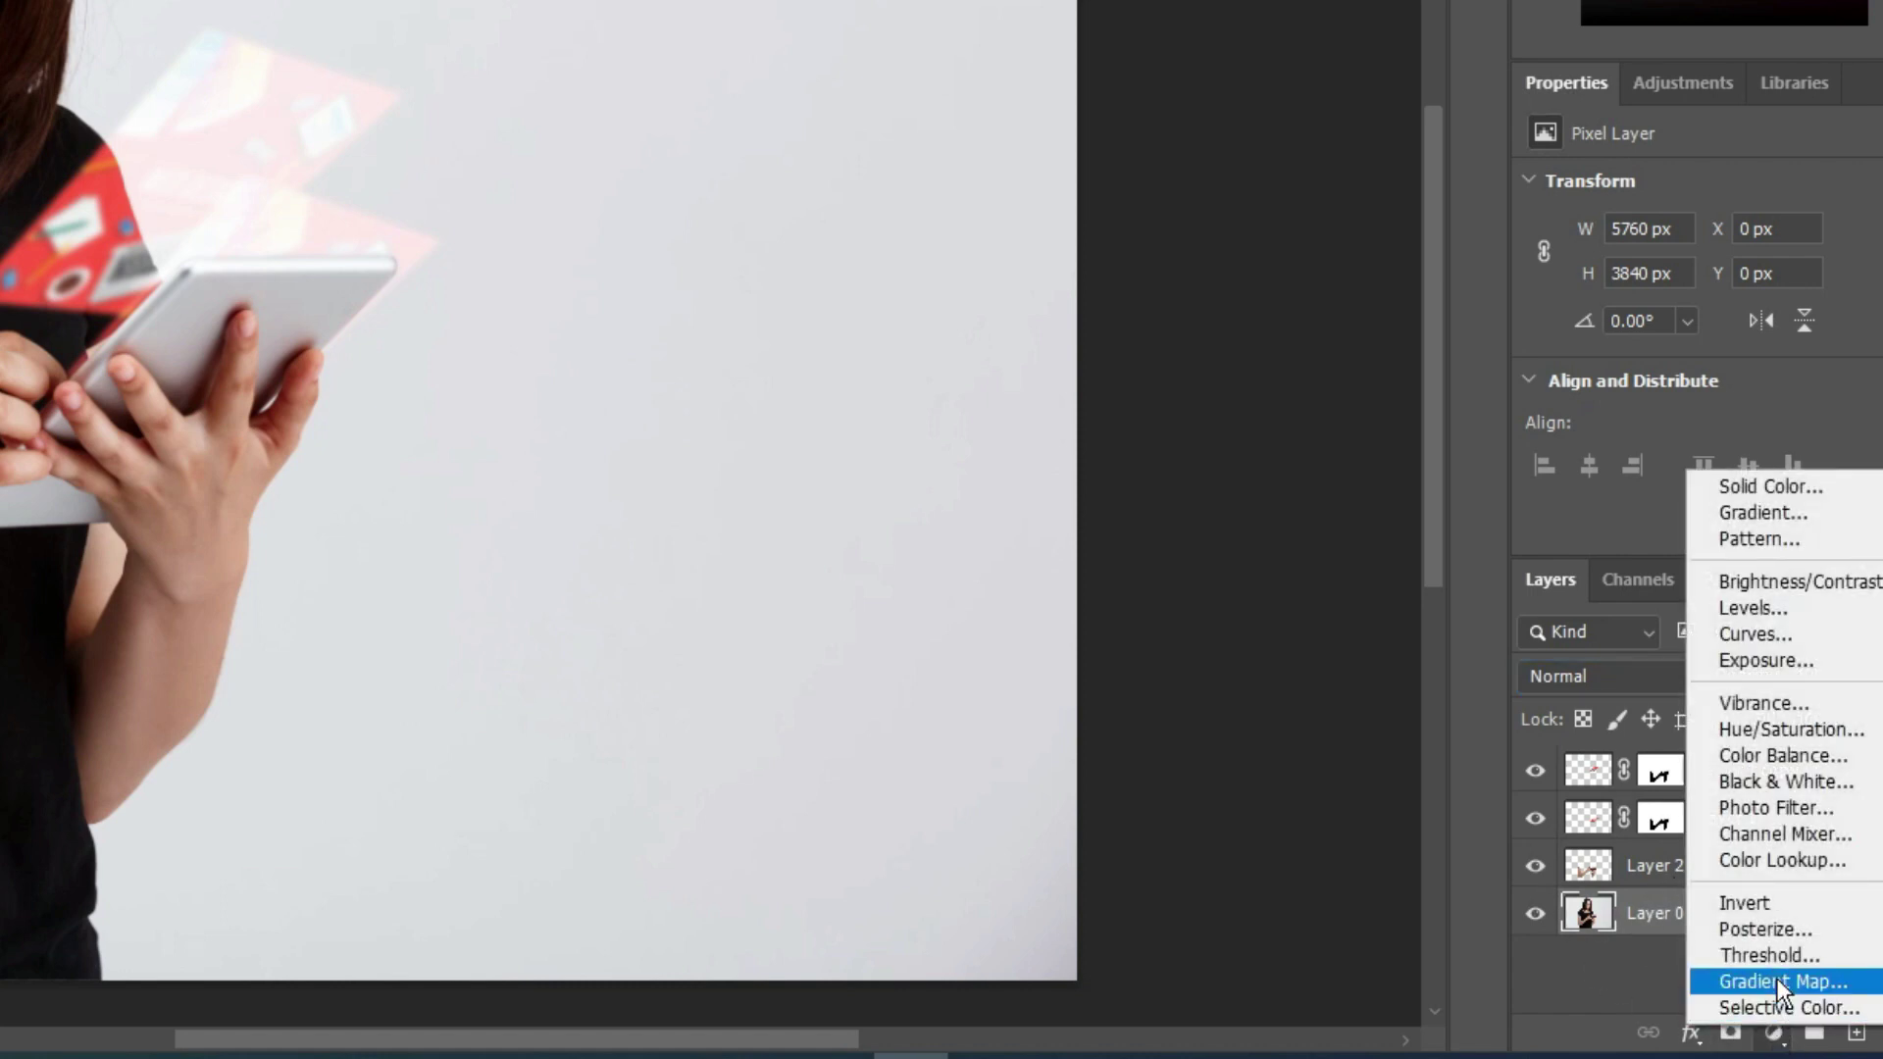
{"action": "left_click", "coordinate": [1780, 863]}
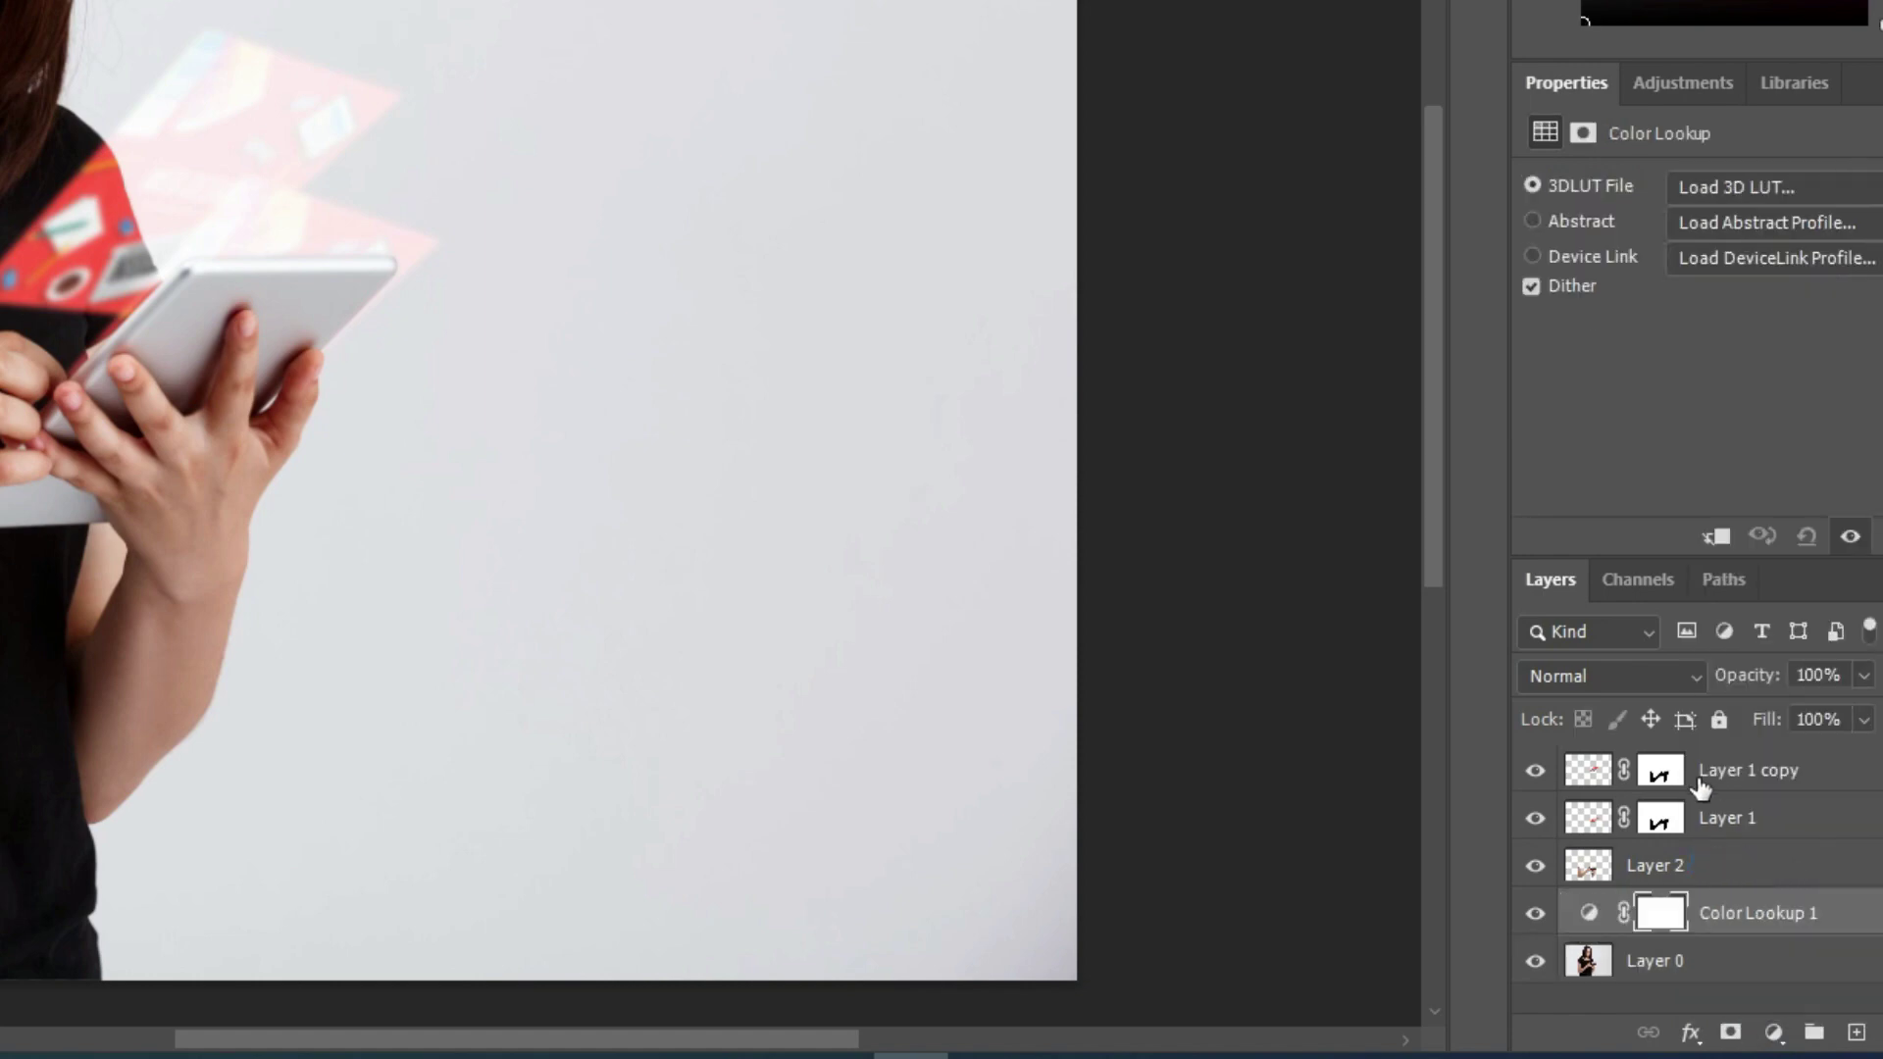
{"action": "left_click", "coordinate": [1750, 187]}
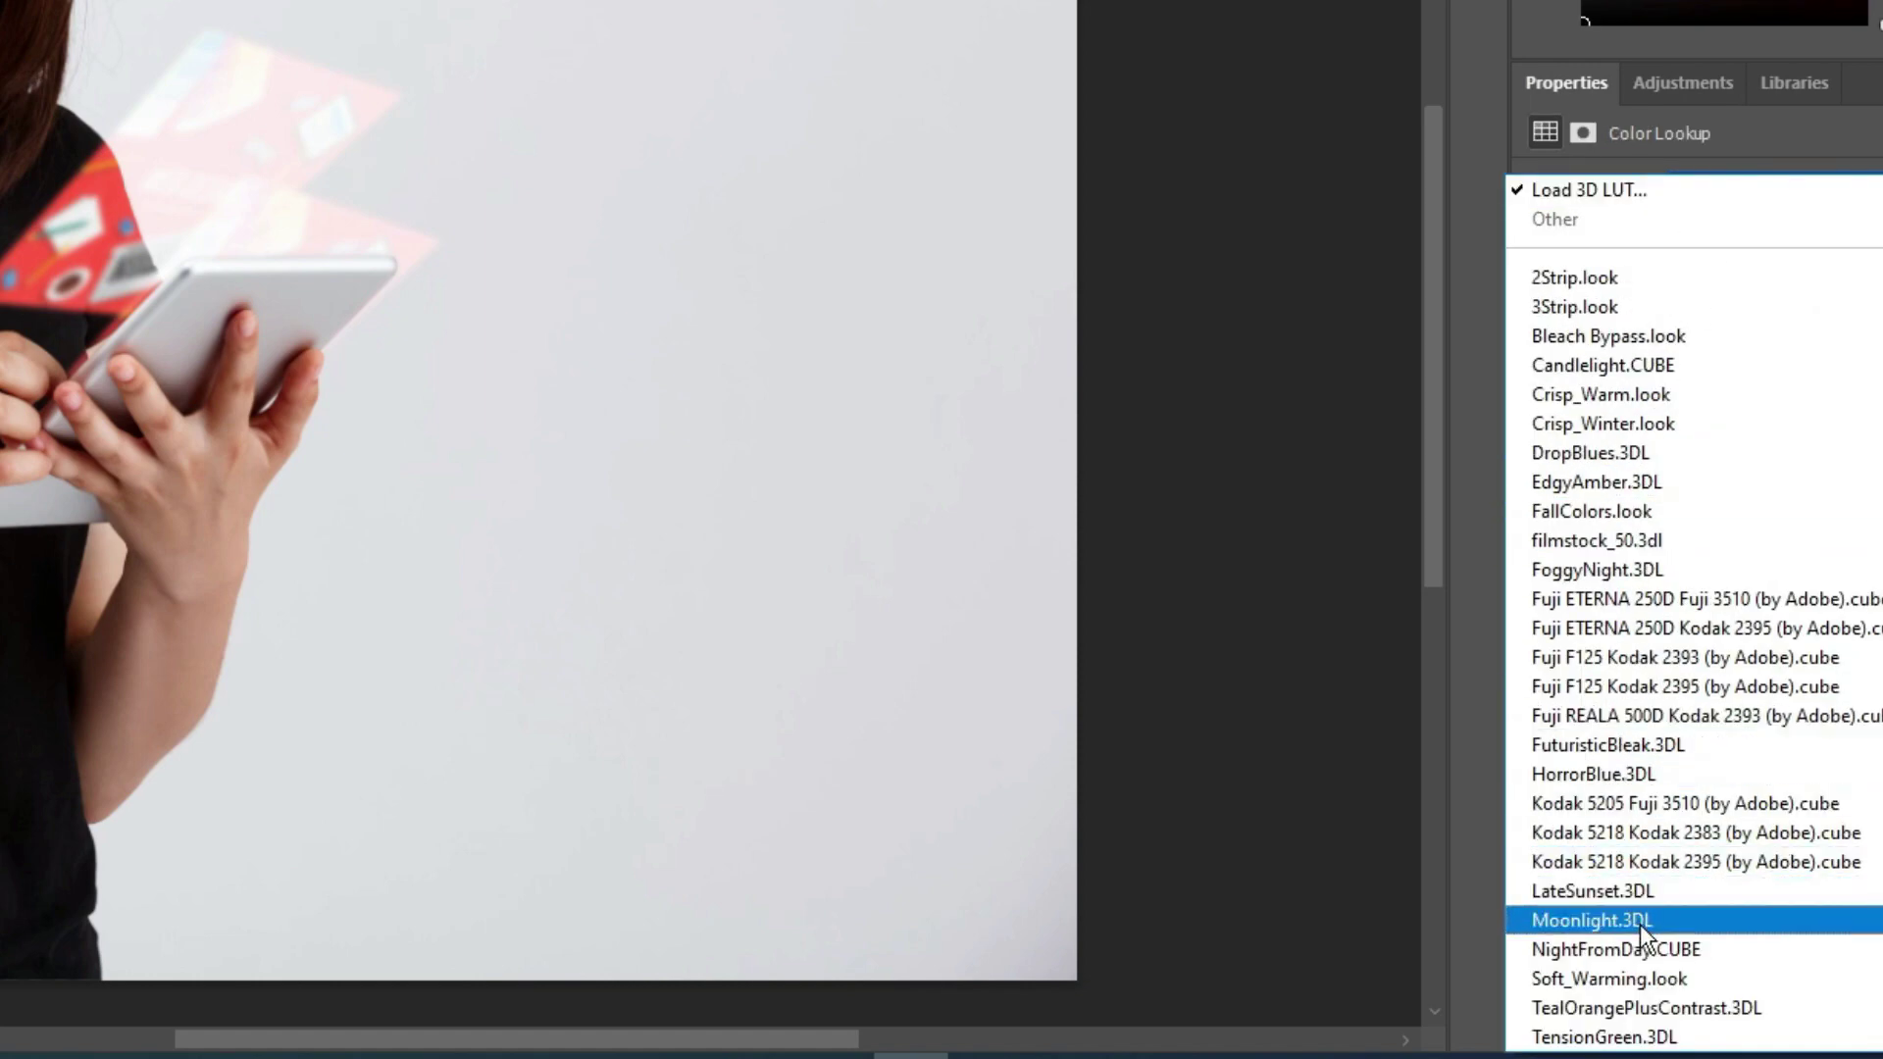
{"action": "left_click", "coordinate": [1632, 918]}
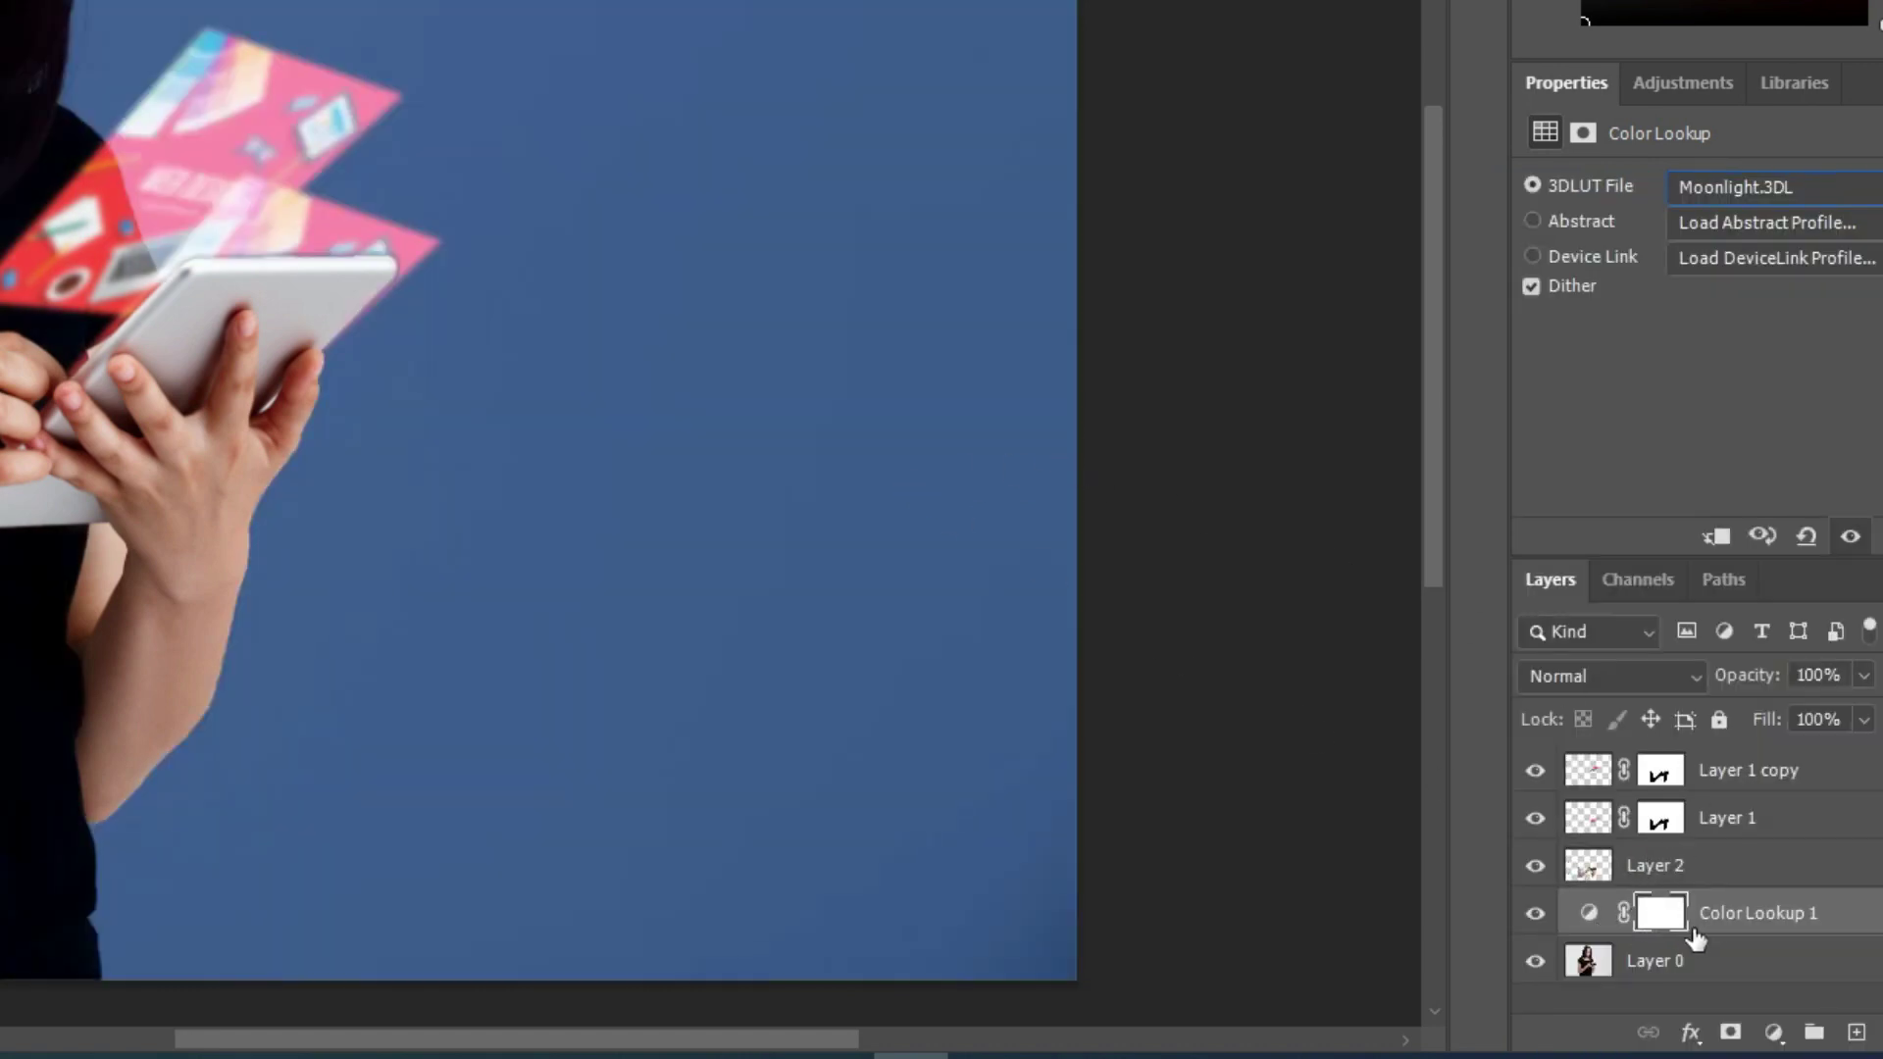
{"action": "left_click_drag", "start_coordinate": [1613, 917], "coordinate": [1605, 857]}
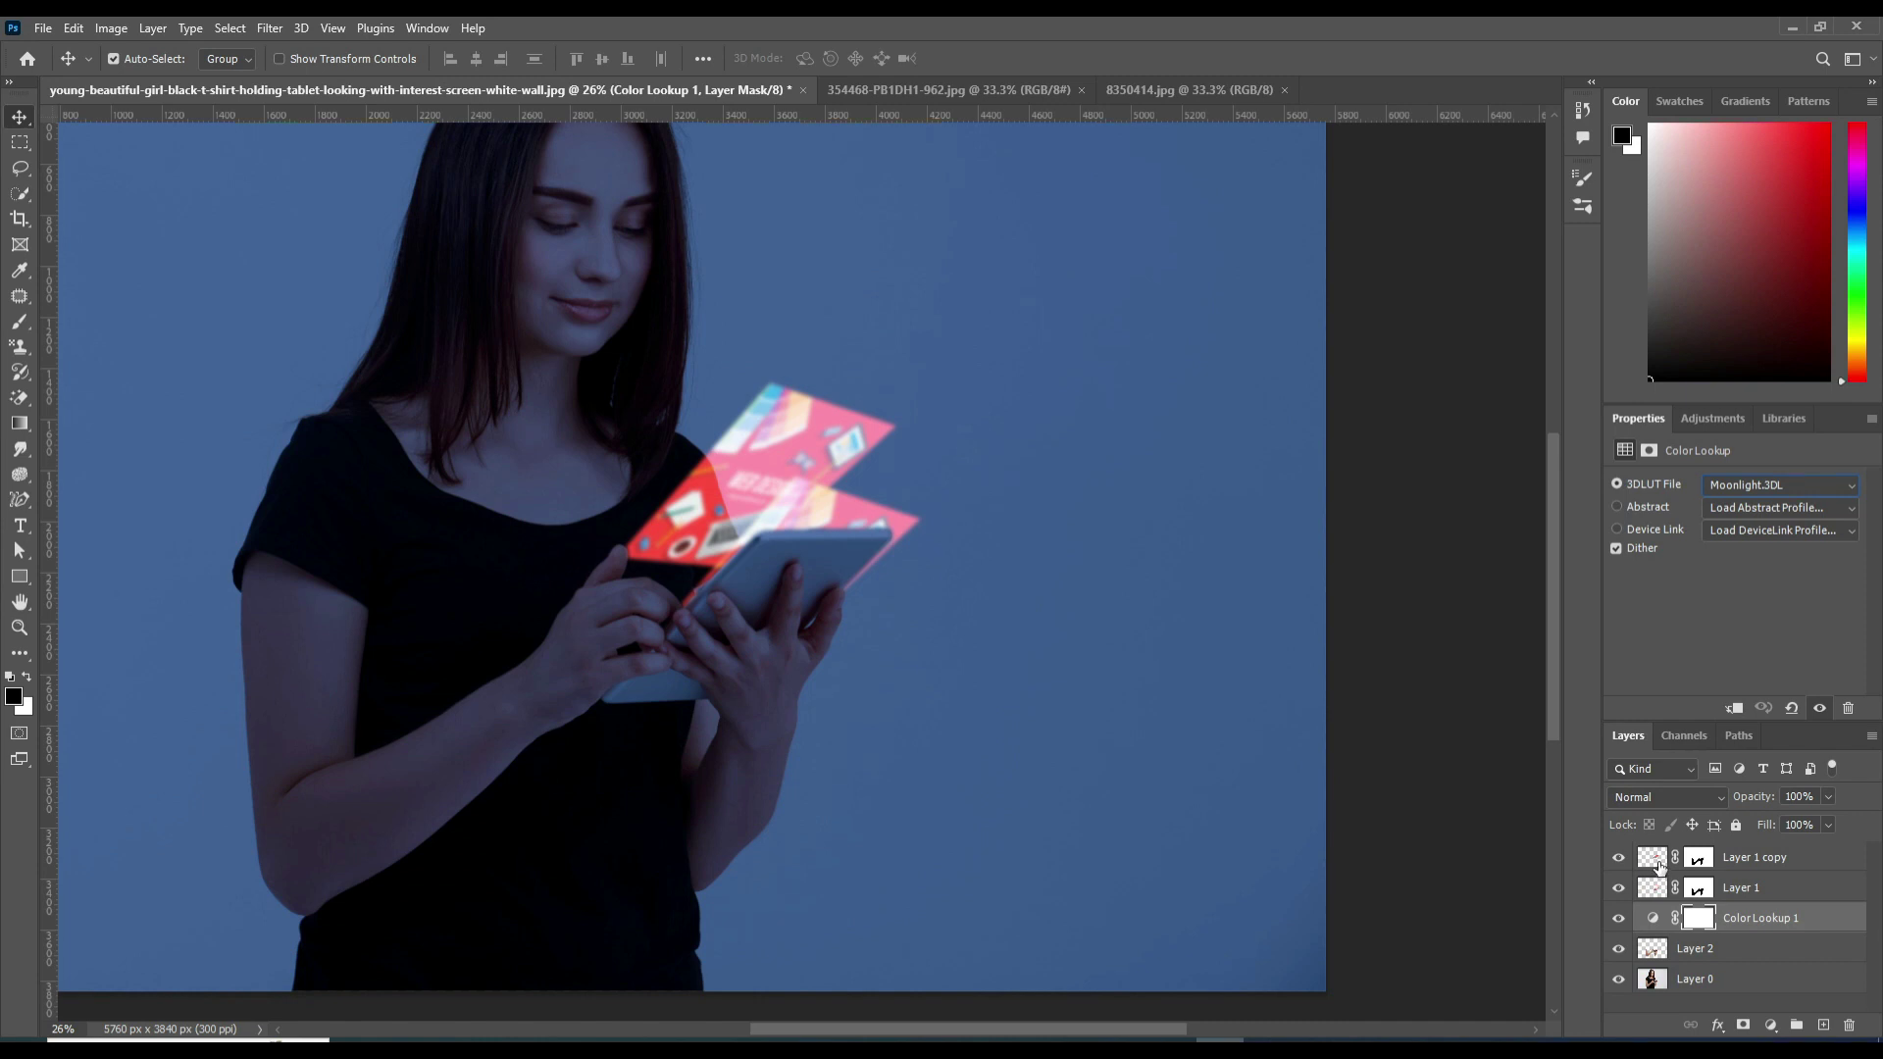
- Change the Layer 1 copy and Layer 1 graphic layers from Screen to Lighten blend mode
{"action": "left_click", "coordinate": [1657, 863]}
{"action": "left_click", "coordinate": [1657, 800]}
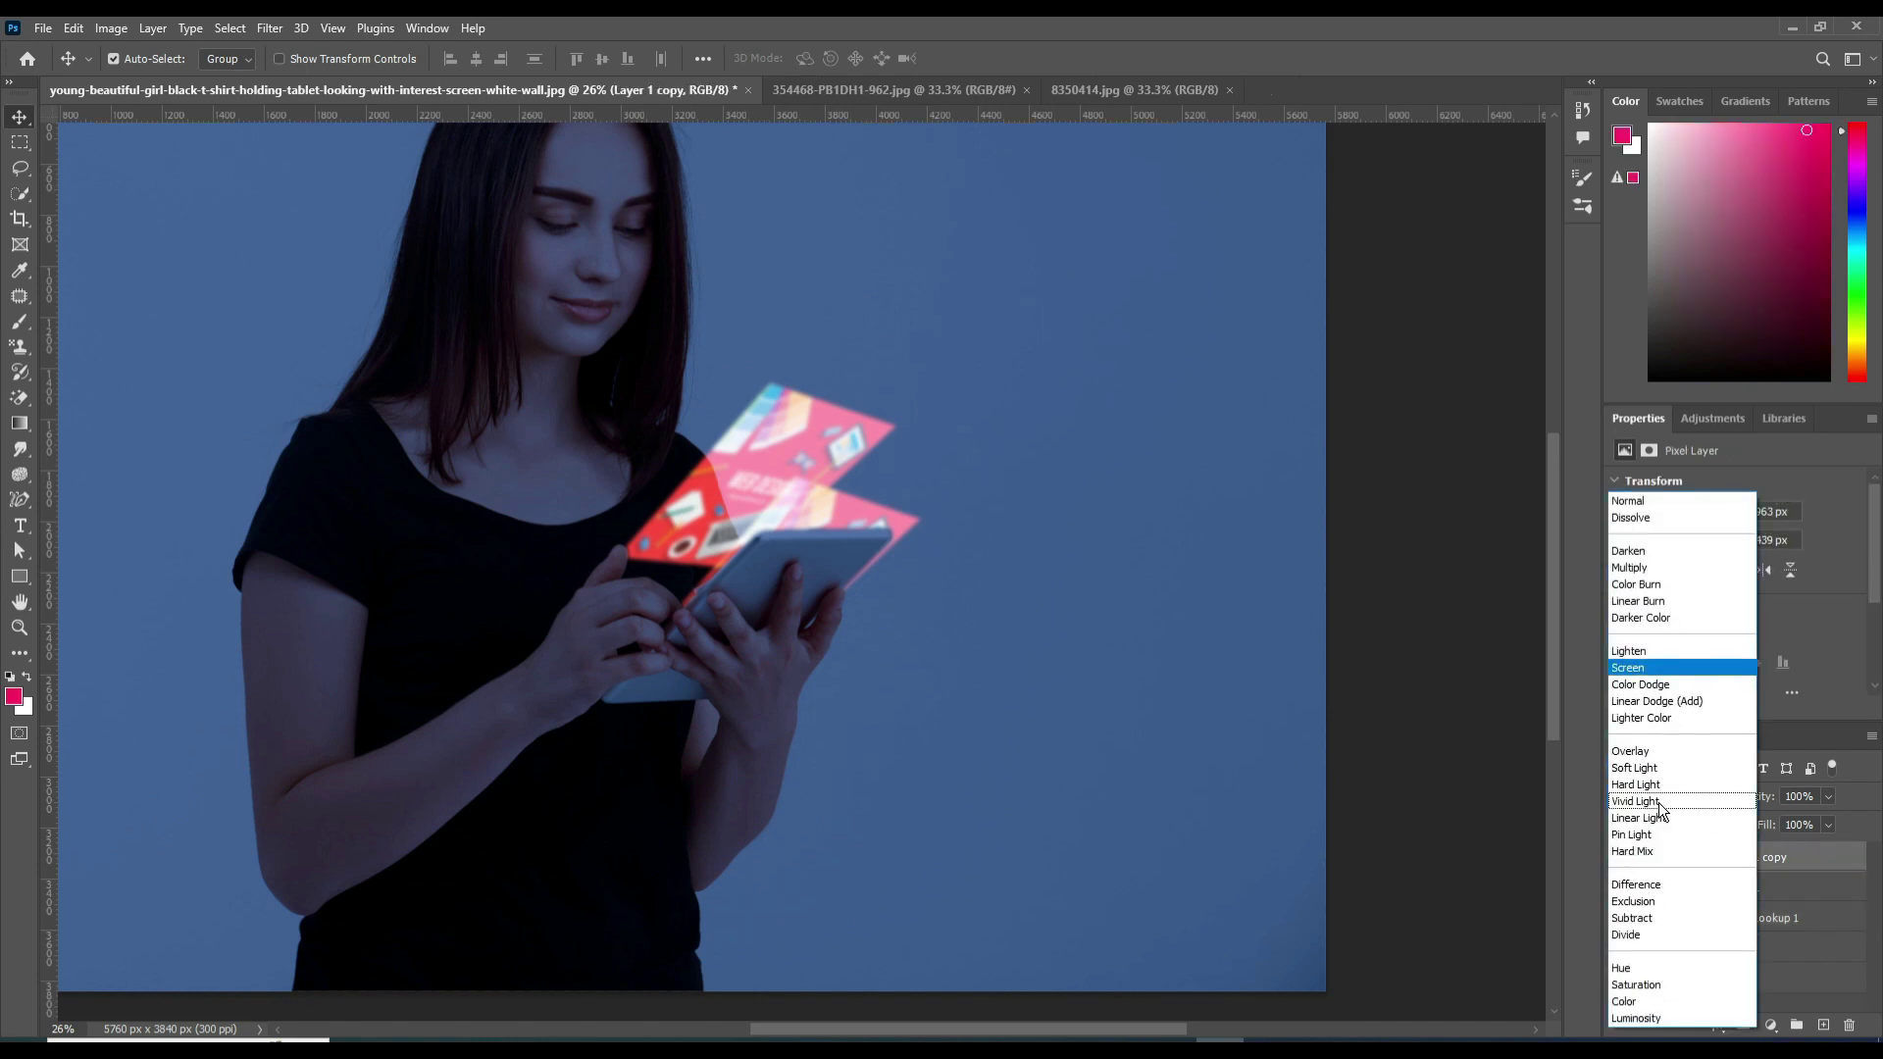
{"action": "left_click", "coordinate": [1636, 654]}
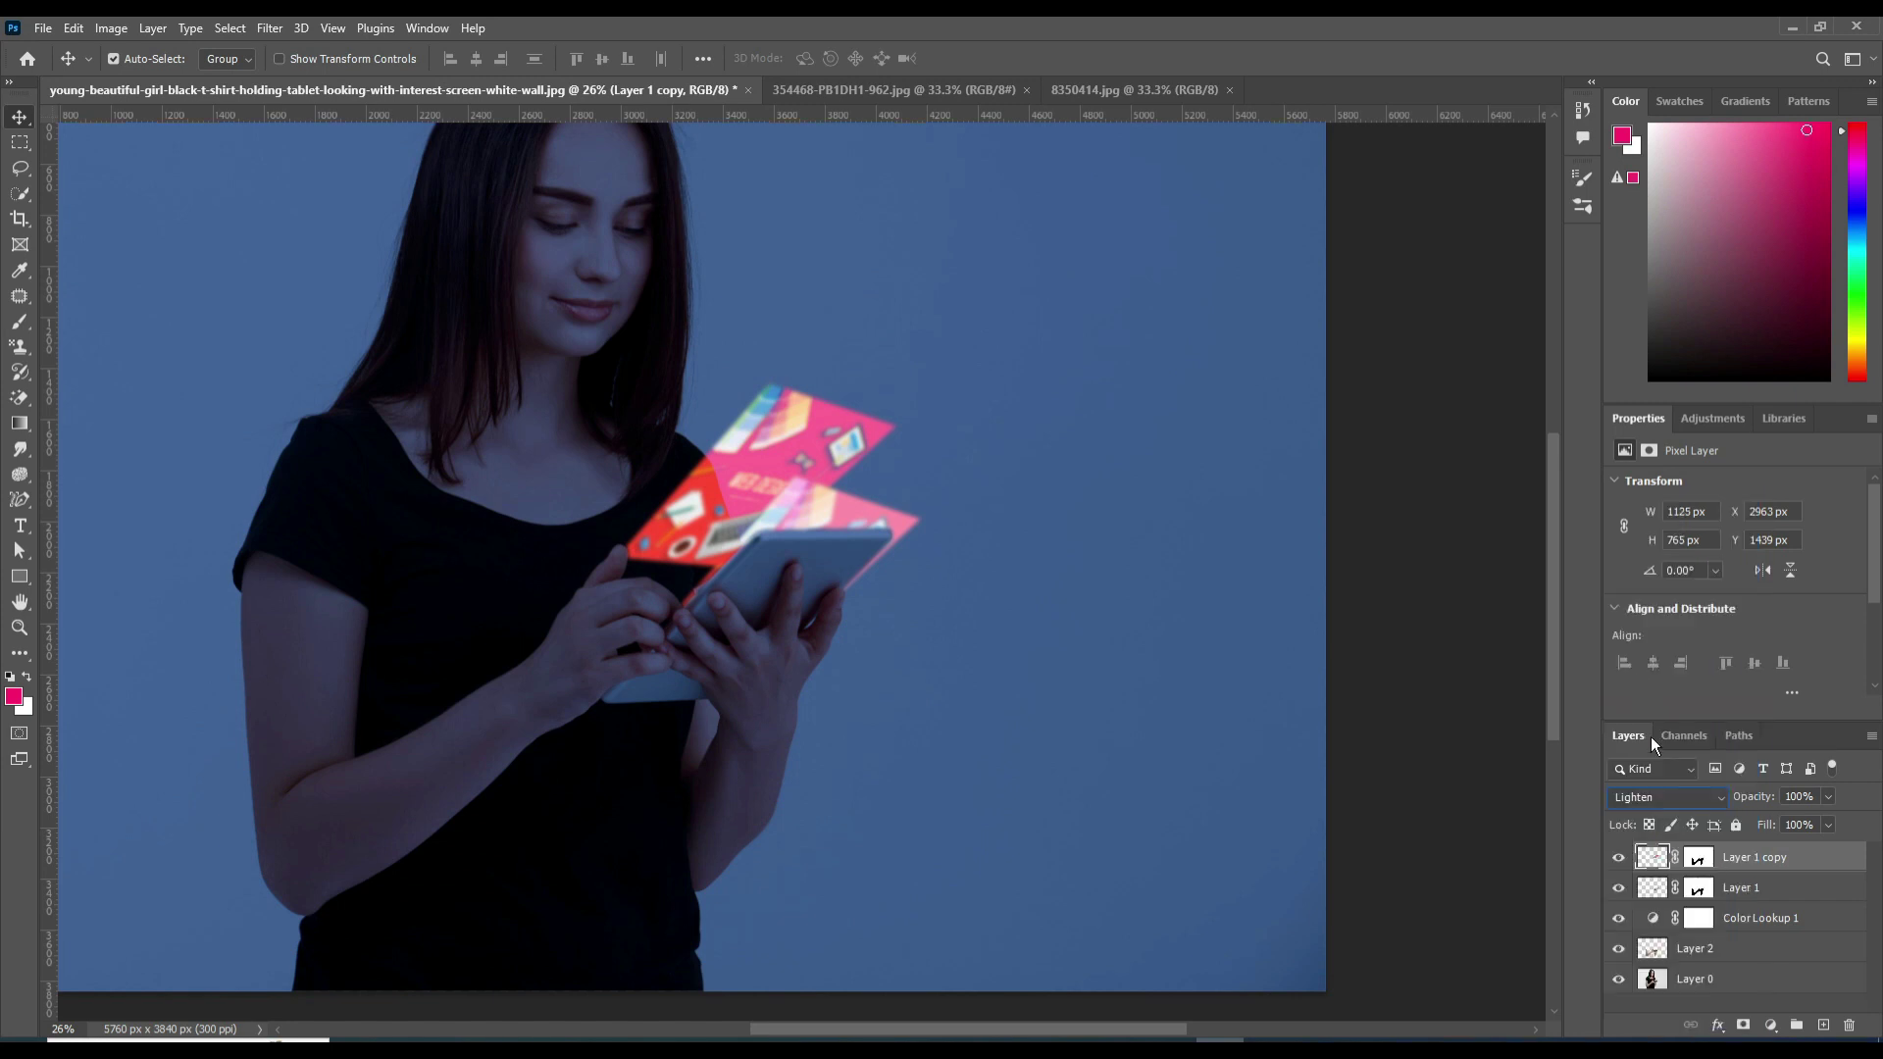
{"action": "left_click", "coordinate": [1741, 895]}
{"action": "left_click", "coordinate": [1658, 797]}
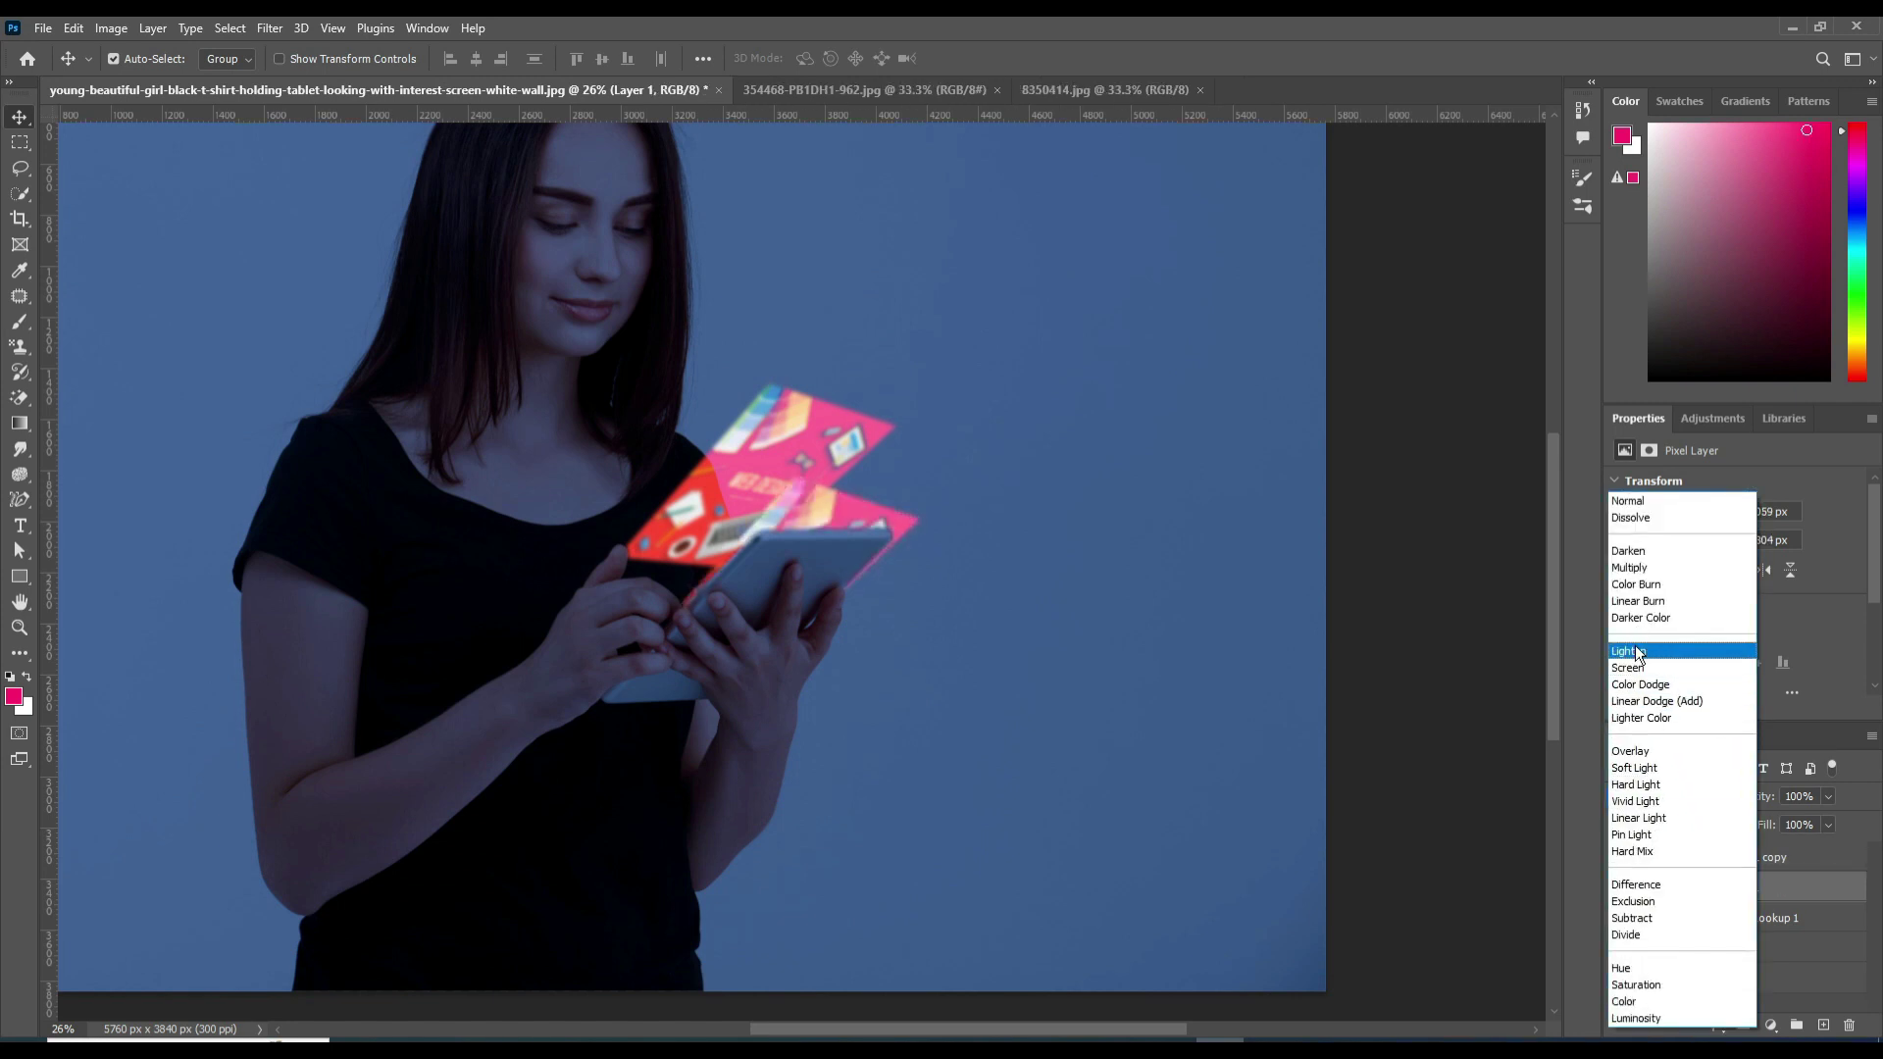
{"action": "left_click", "coordinate": [1628, 650]}
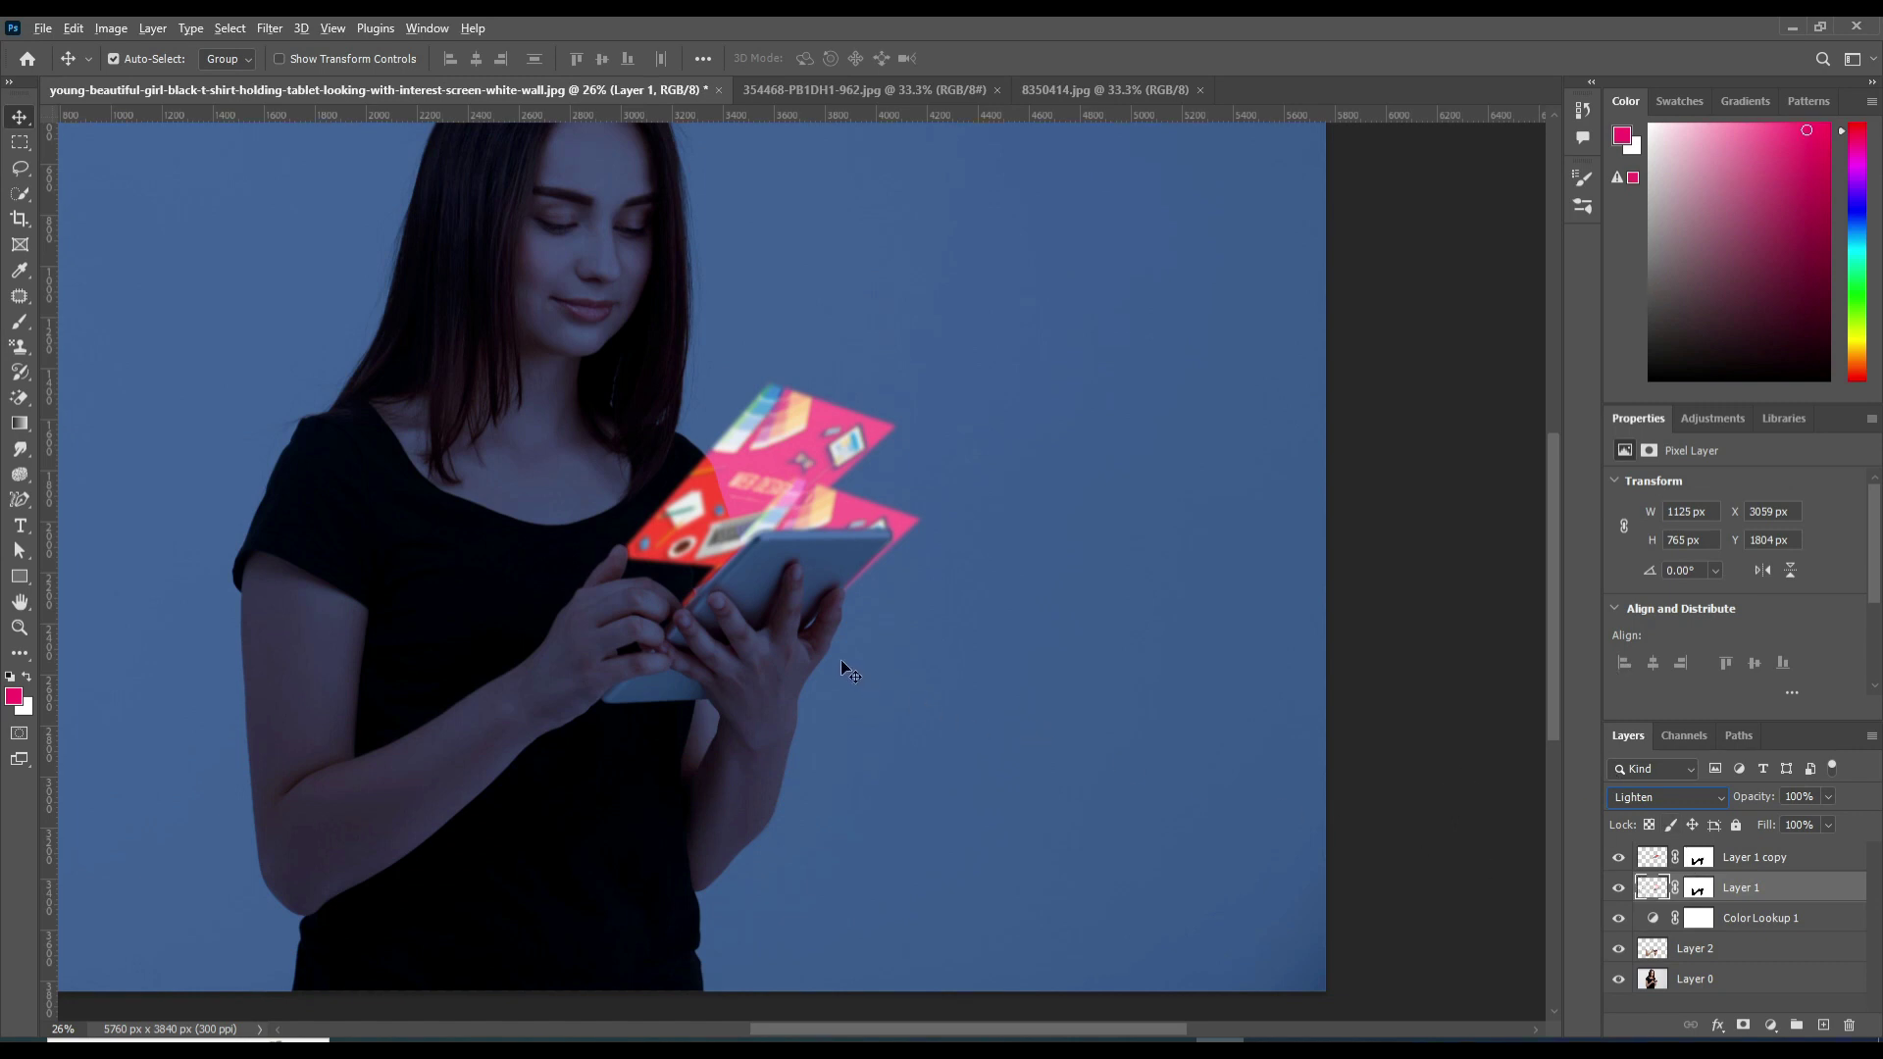
{"action": "left_click", "coordinate": [1697, 922]}
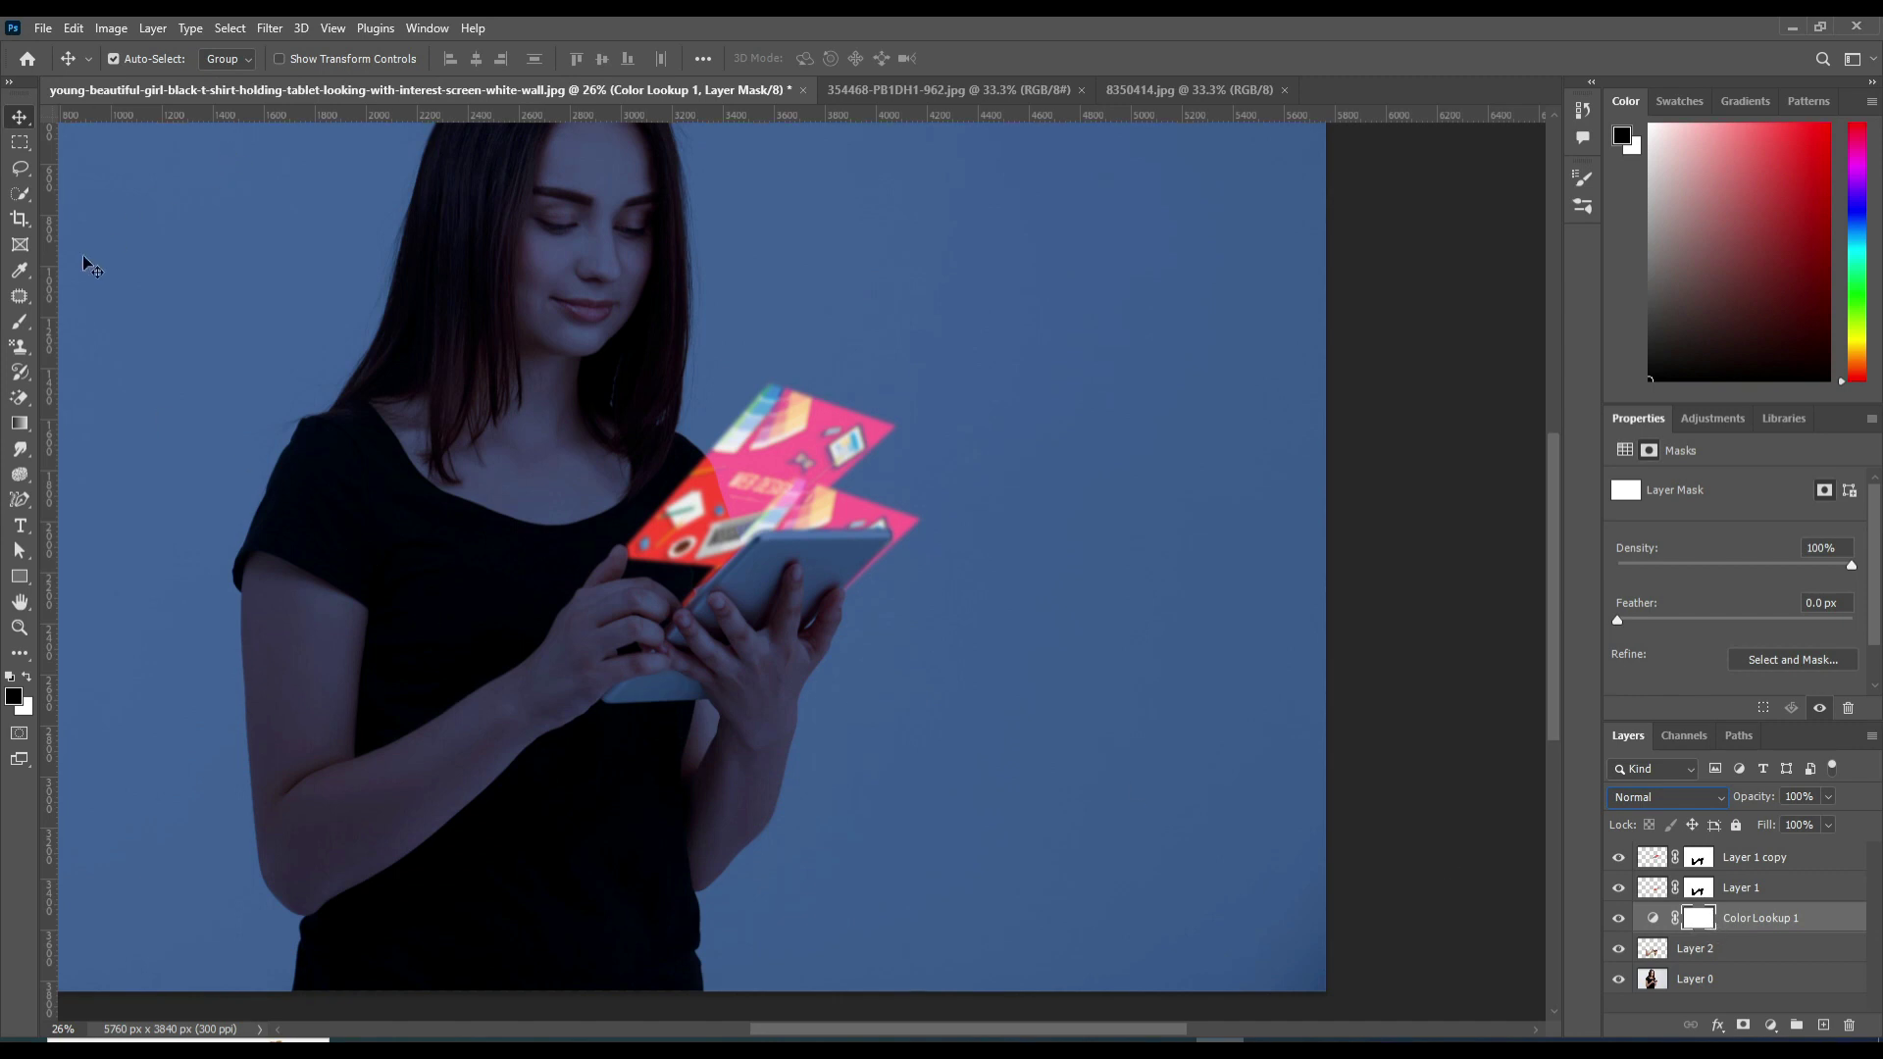
- Choose the Brush tool, zoom in on the face and neck, and enlarge the brush
{"action": "left_click", "coordinate": [27, 322]}
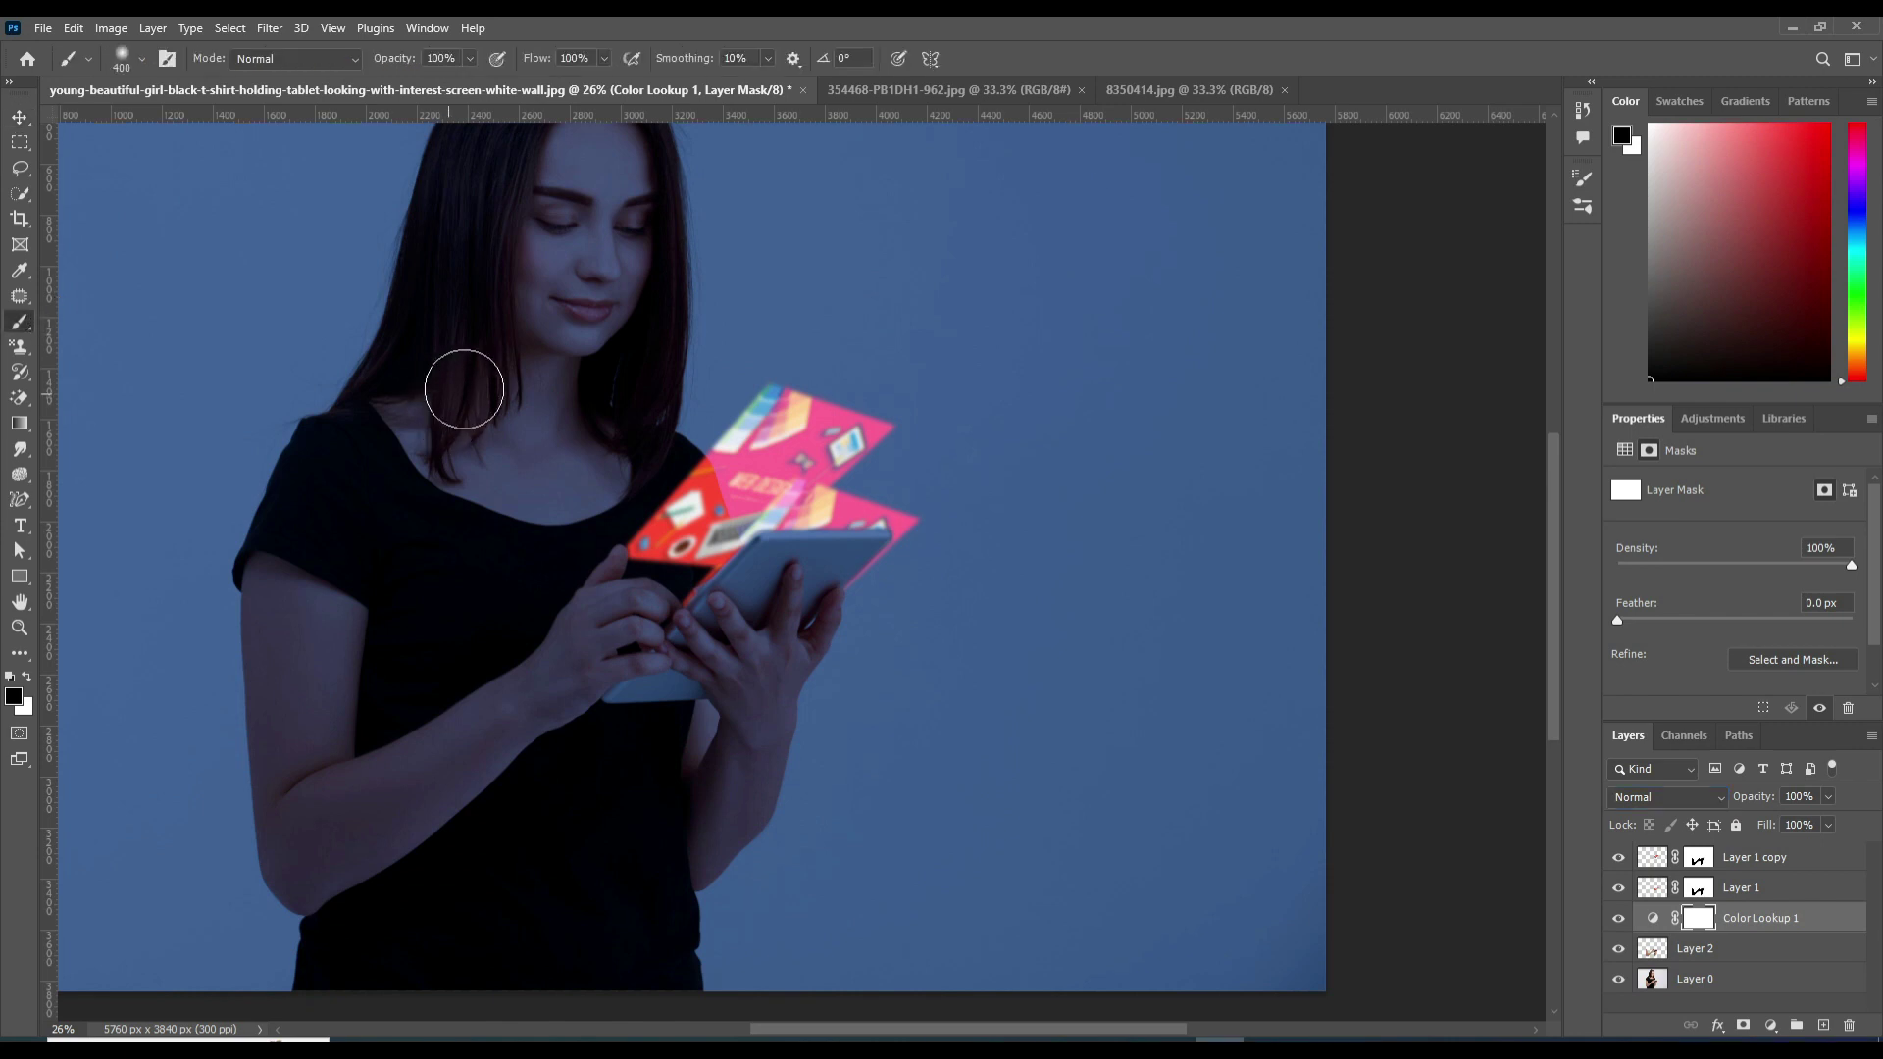
{"action": "scroll", "coordinate": [518, 346], "scroll_direction": "down", "scroll_amount": 2}
{"action": "left_click_drag", "start_coordinate": [437, 284], "coordinate": [651, 471]}
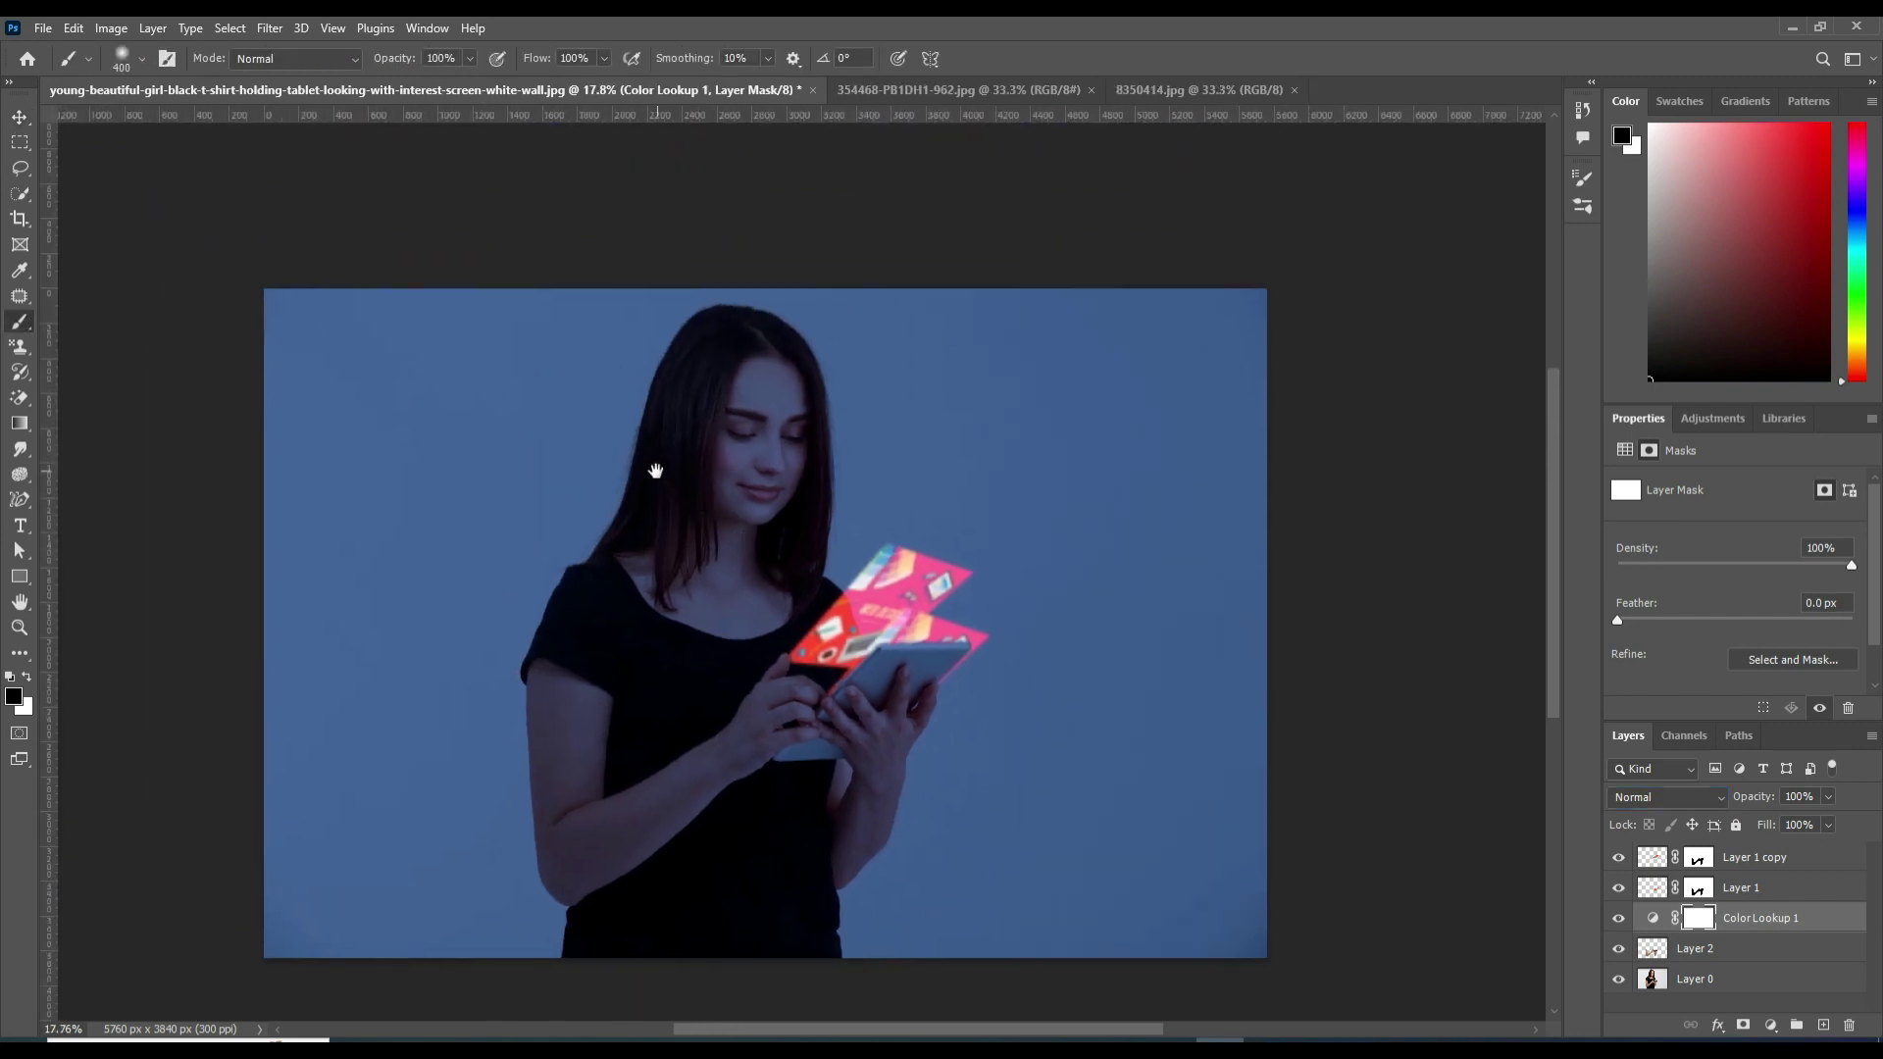
{"action": "scroll", "coordinate": [715, 504], "scroll_direction": "up", "scroll_amount": 1}
{"action": "scroll", "coordinate": [744, 497], "scroll_direction": "up", "scroll_amount": 1}
{"action": "scroll", "coordinate": [754, 486], "scroll_direction": "up", "scroll_amount": 1}
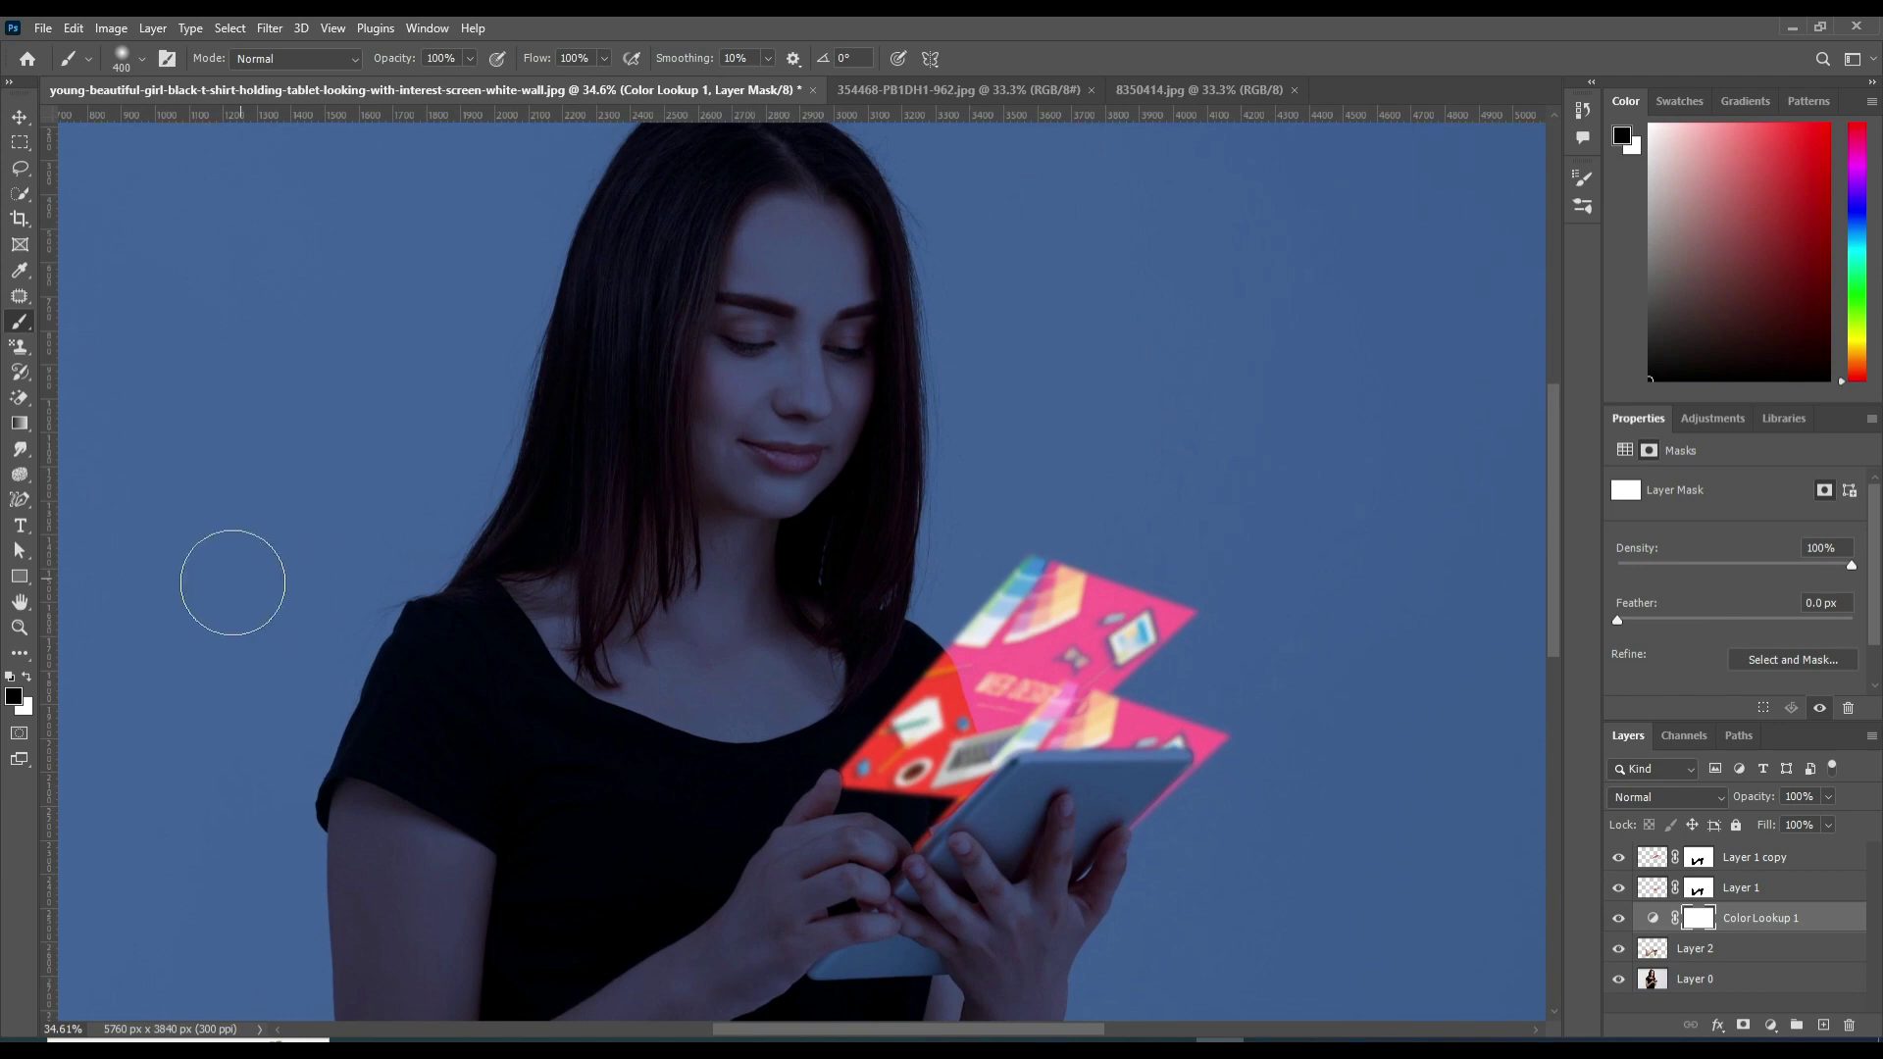
{"action": "scroll", "coordinate": [769, 588], "scroll_direction": "down", "scroll_amount": 1}
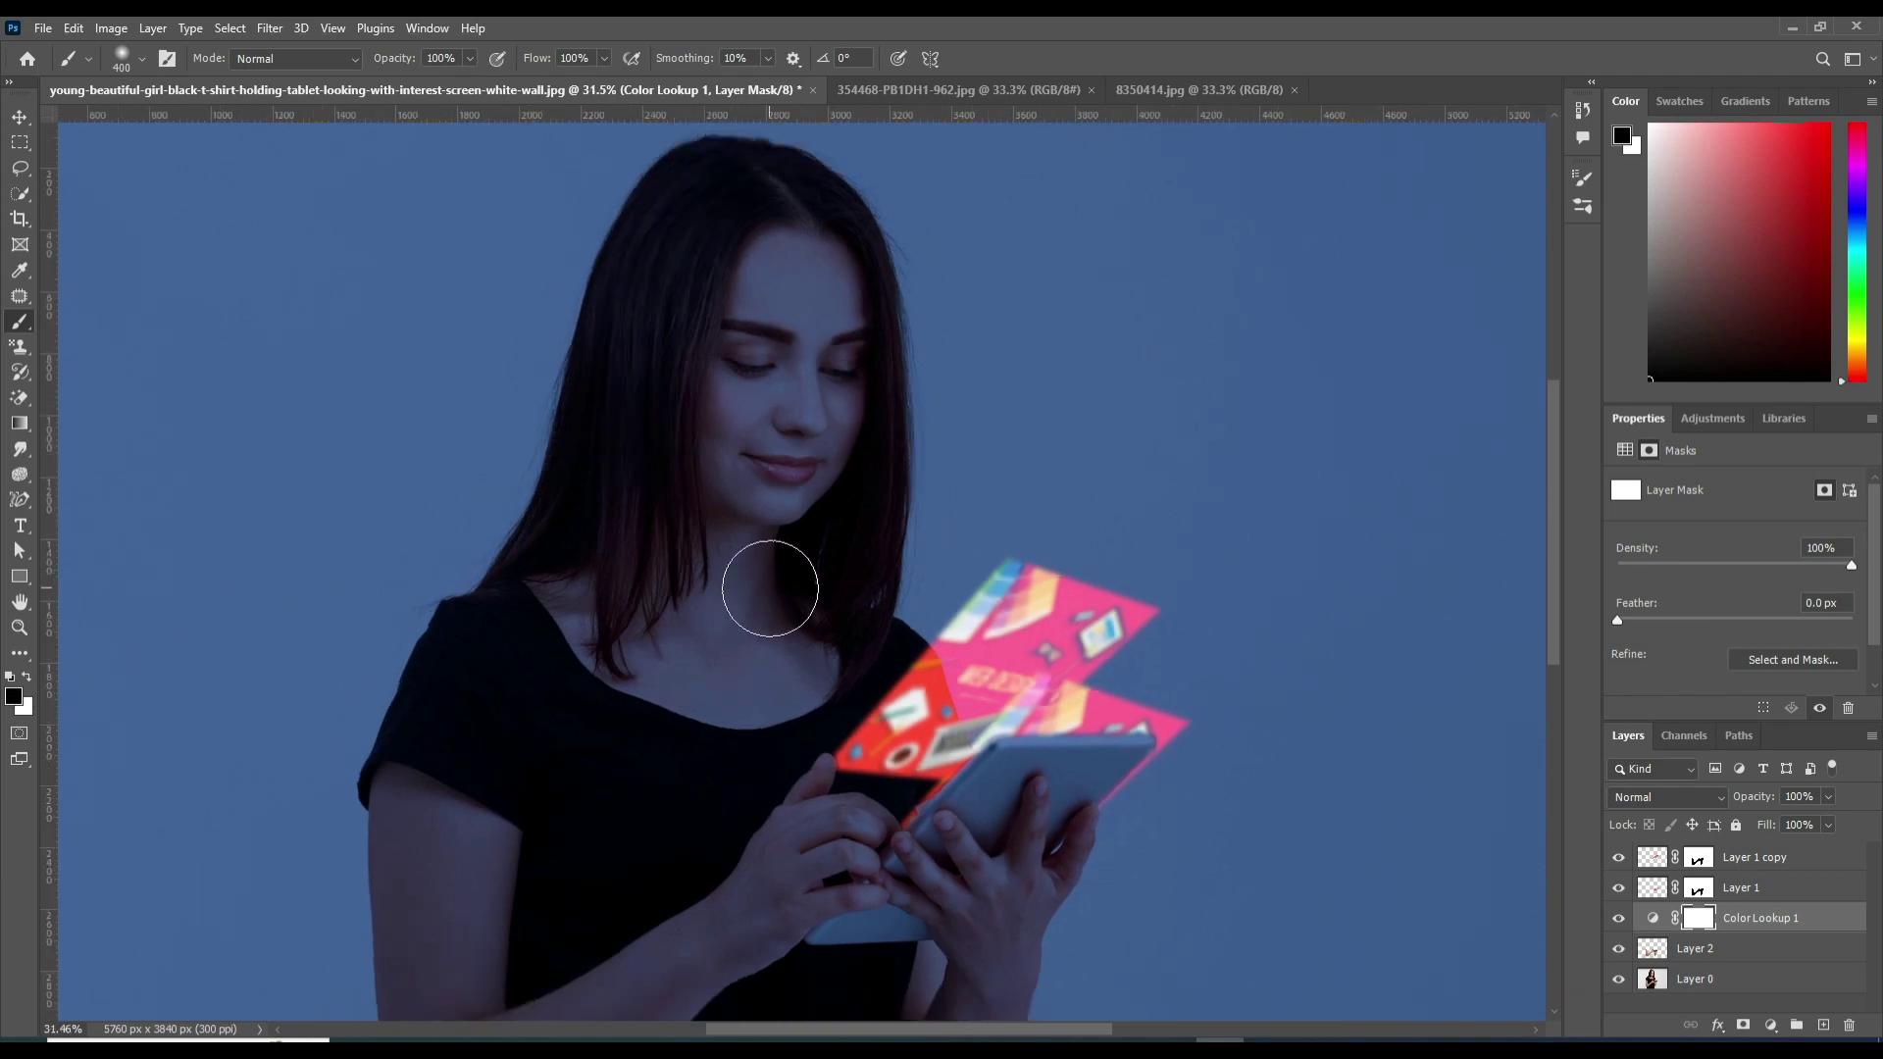
{"action": "key", "text": "bracketright"}
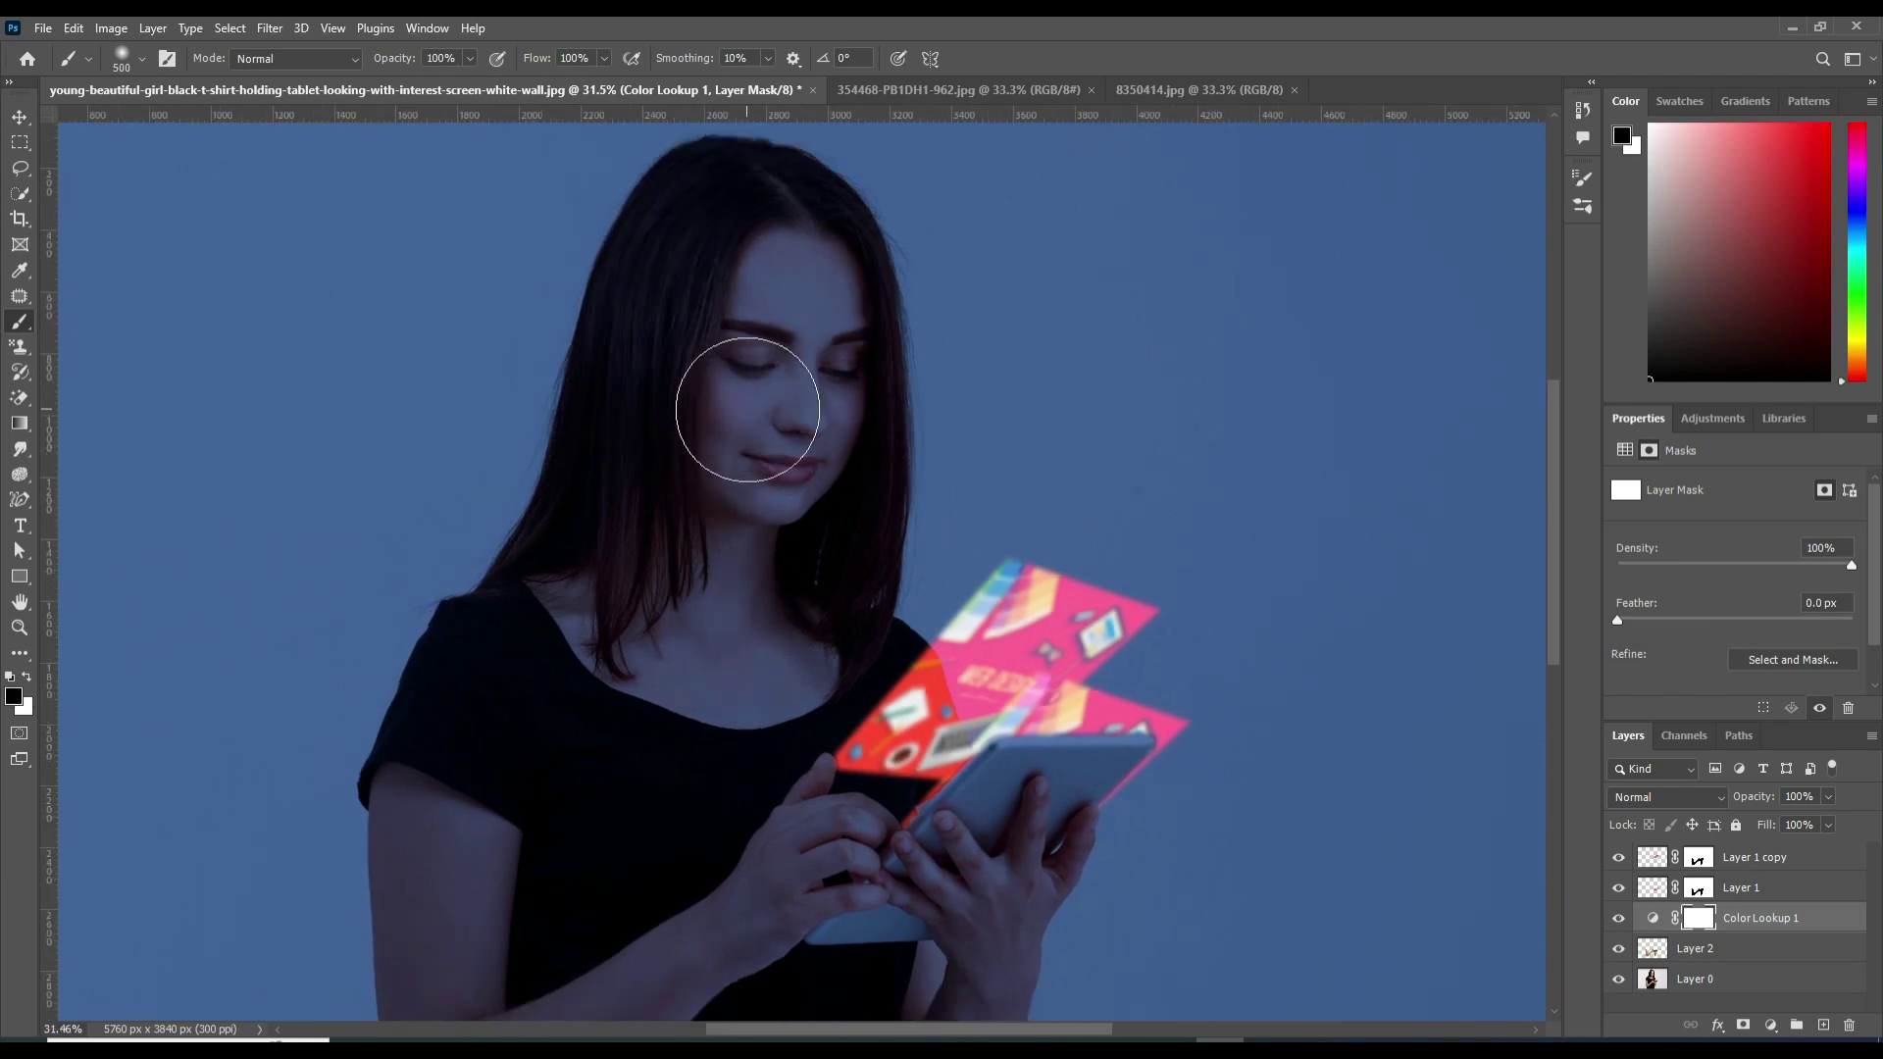
{"action": "key", "text": "bracketright"}
{"action": "key", "text": "bracketright"}
{"action": "key", "text": "bracketright"}
{"action": "key", "text": "bracketright"}
{"action": "key", "text": "bracketright"}
{"action": "key", "text": "bracketright"}
{"action": "key", "text": "bracketright"}
{"action": "key", "text": "bracketright"}
{"action": "key", "text": "bracketright"}
{"action": "key", "text": "bracketright"}
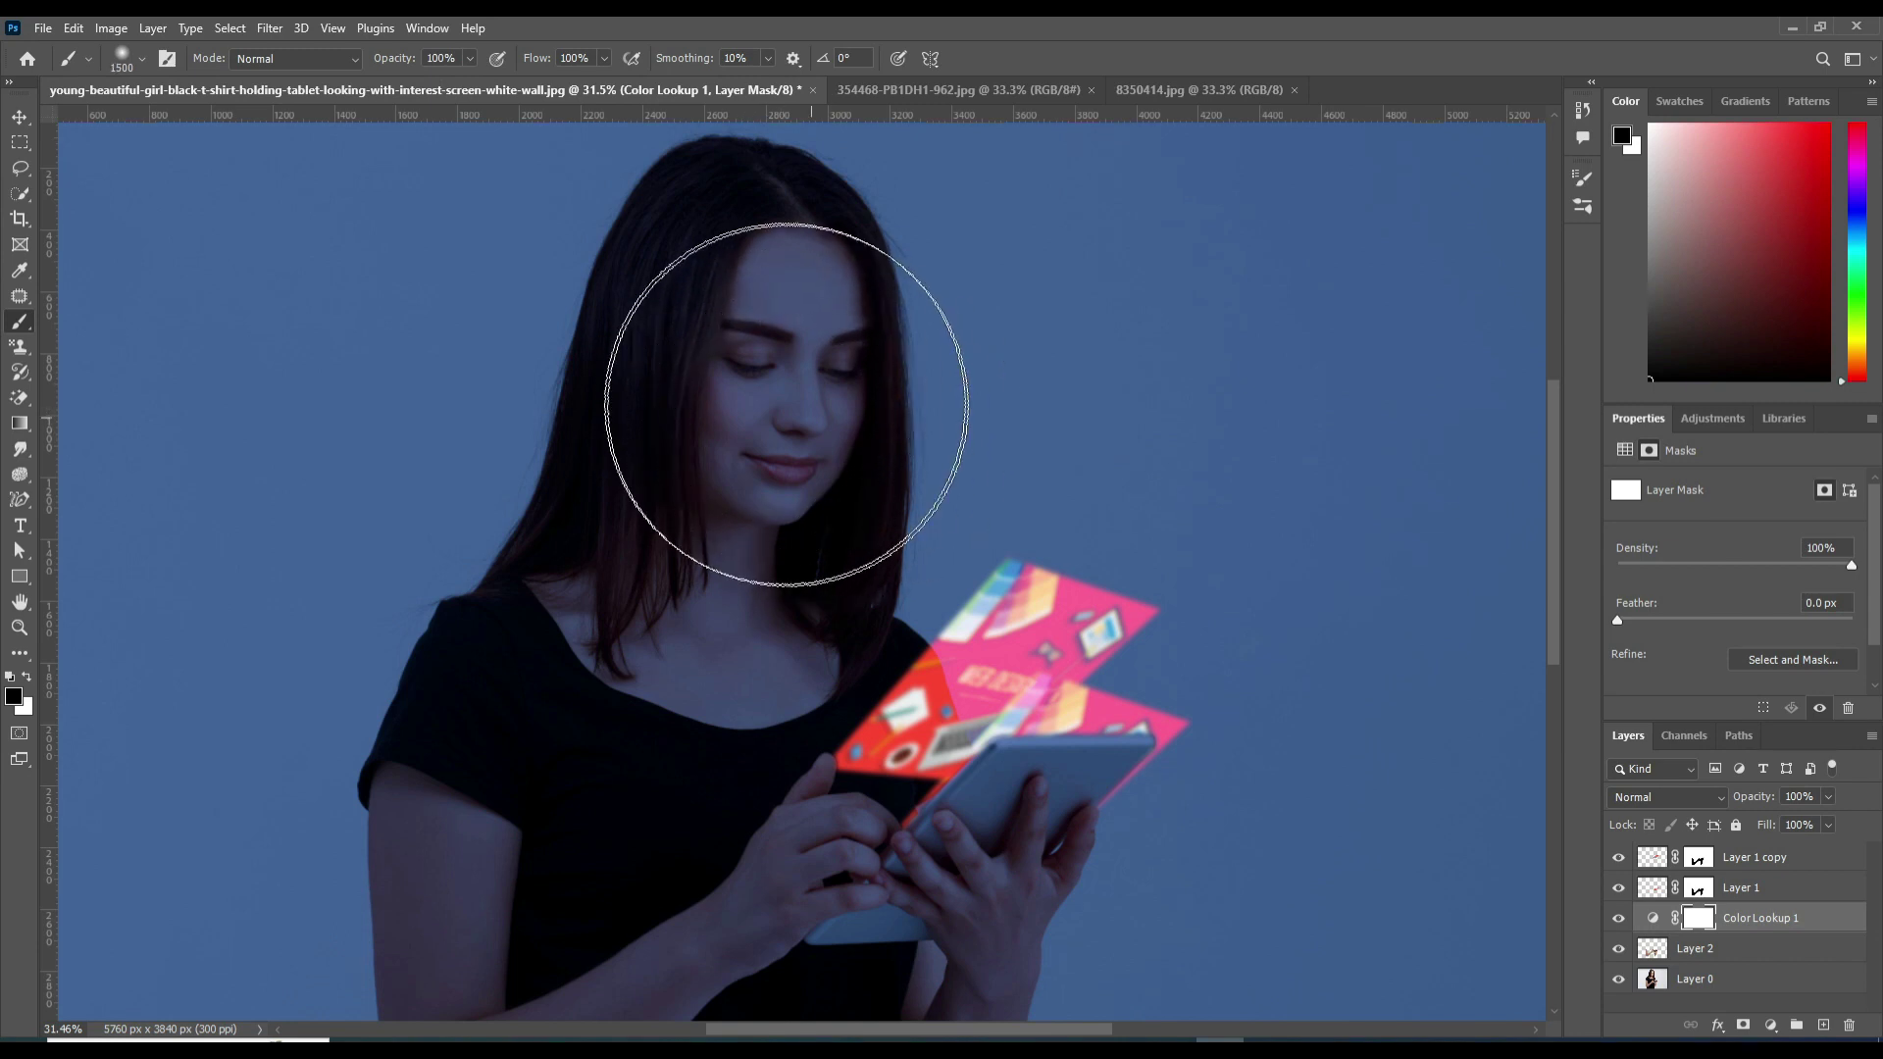
{"action": "key", "text": "bracketright"}
{"action": "key", "text": "bracketright"}
{"action": "key", "text": "bracketright"}
- Paint the Color Lookup 1 mask over the face and neck to remove the blue grade
{"action": "left_click", "coordinate": [1679, 981]}
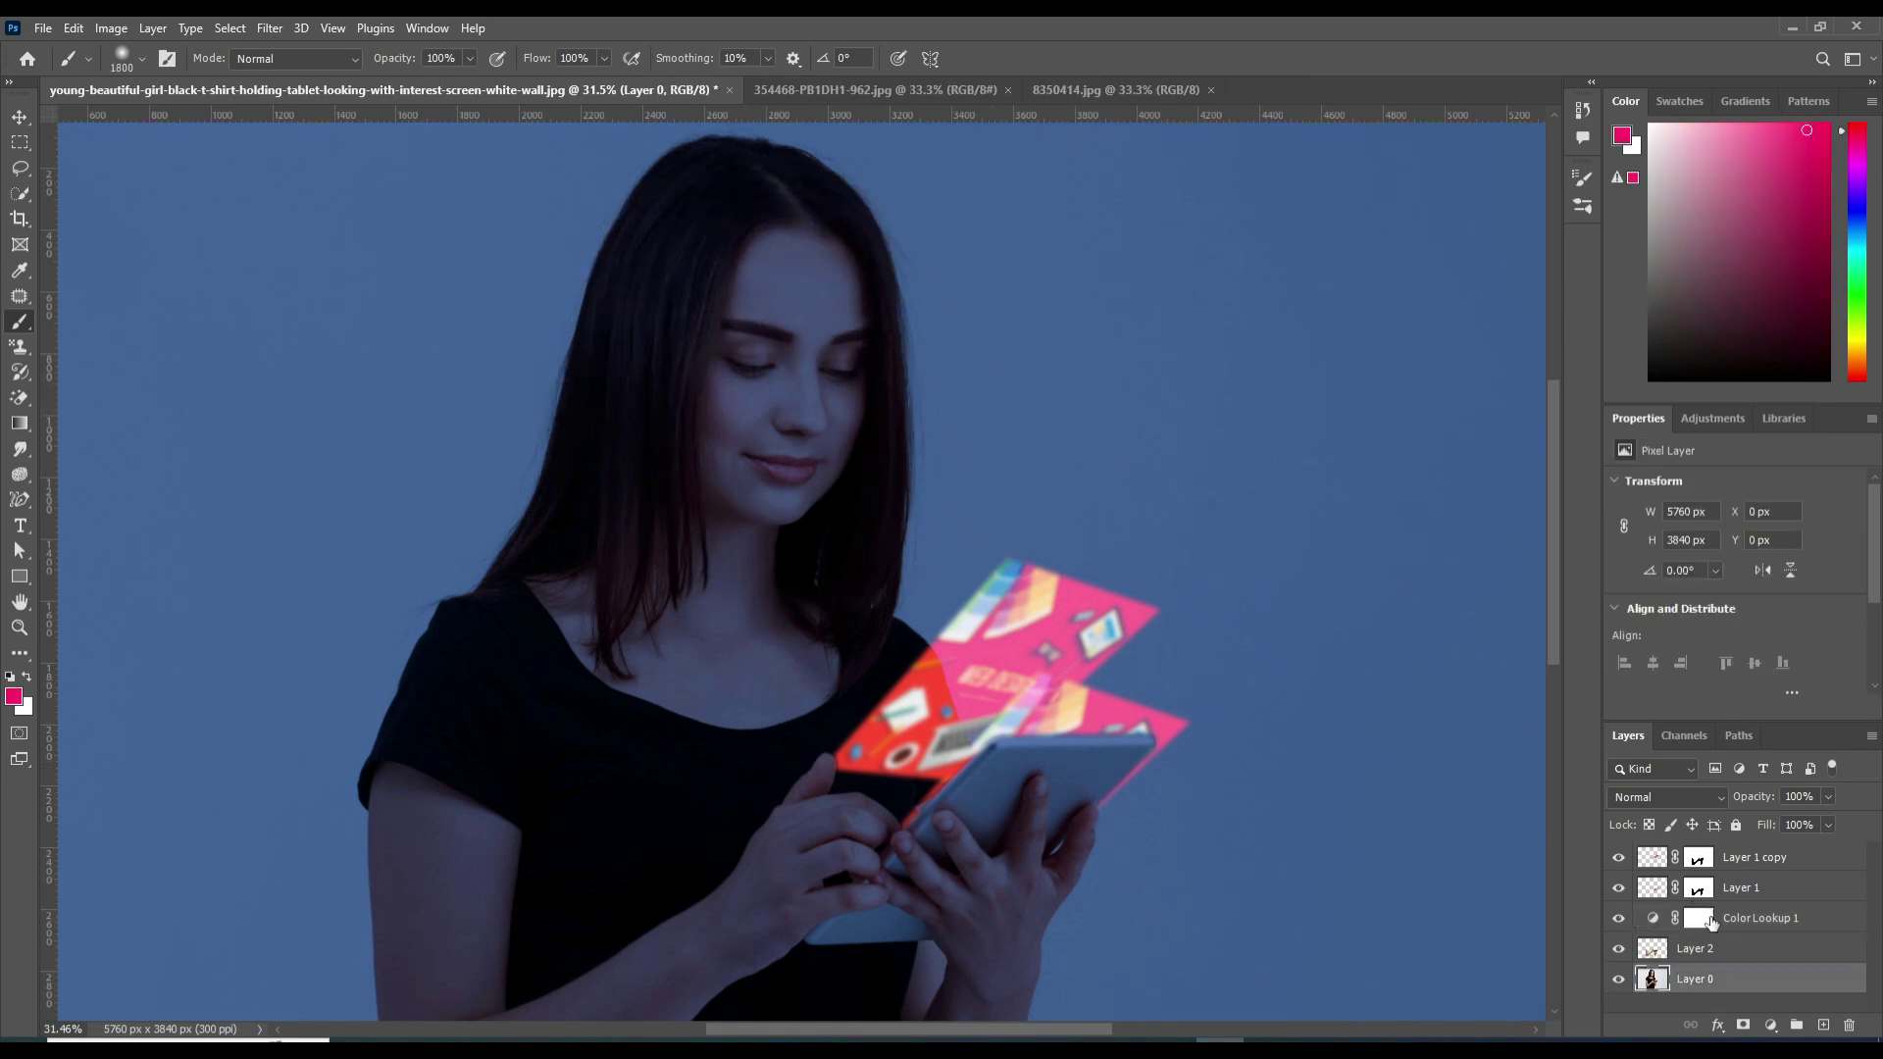
{"action": "left_click", "coordinate": [1700, 919]}
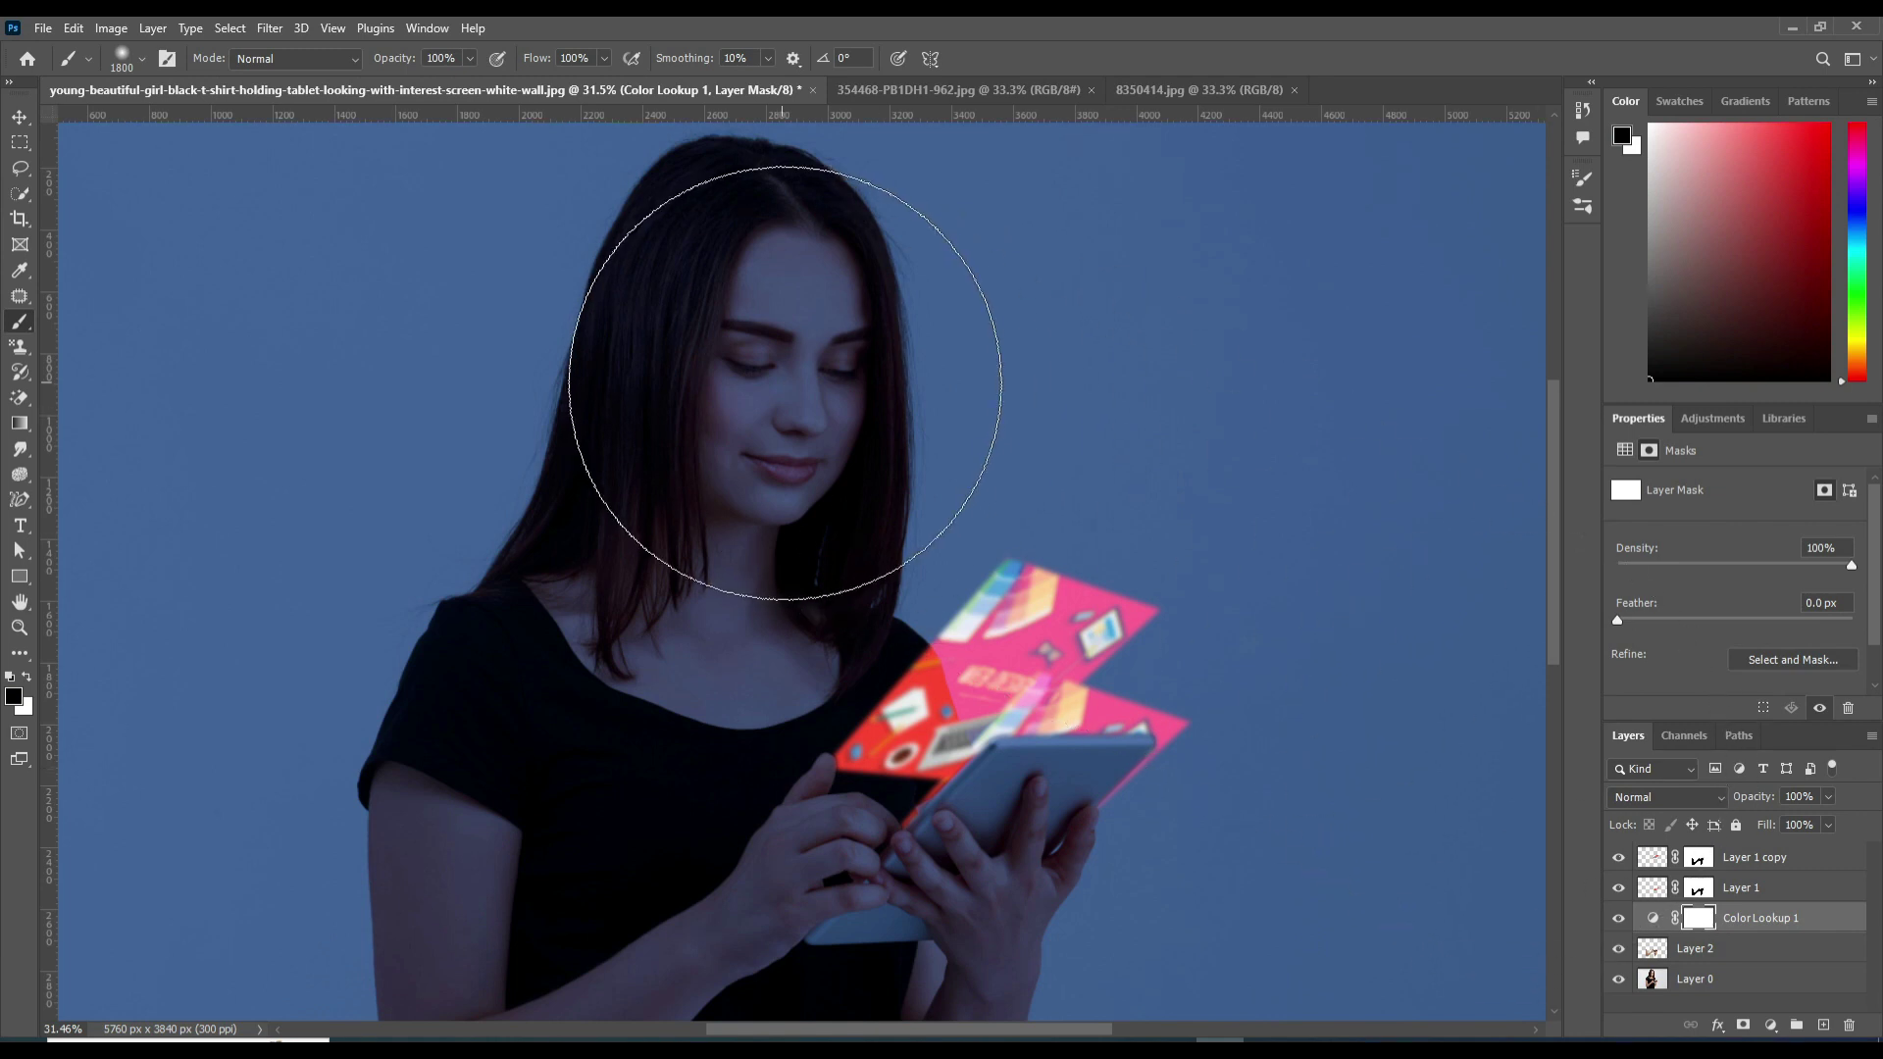
{"action": "left_click_drag", "start_coordinate": [785, 369], "coordinate": [759, 416]}
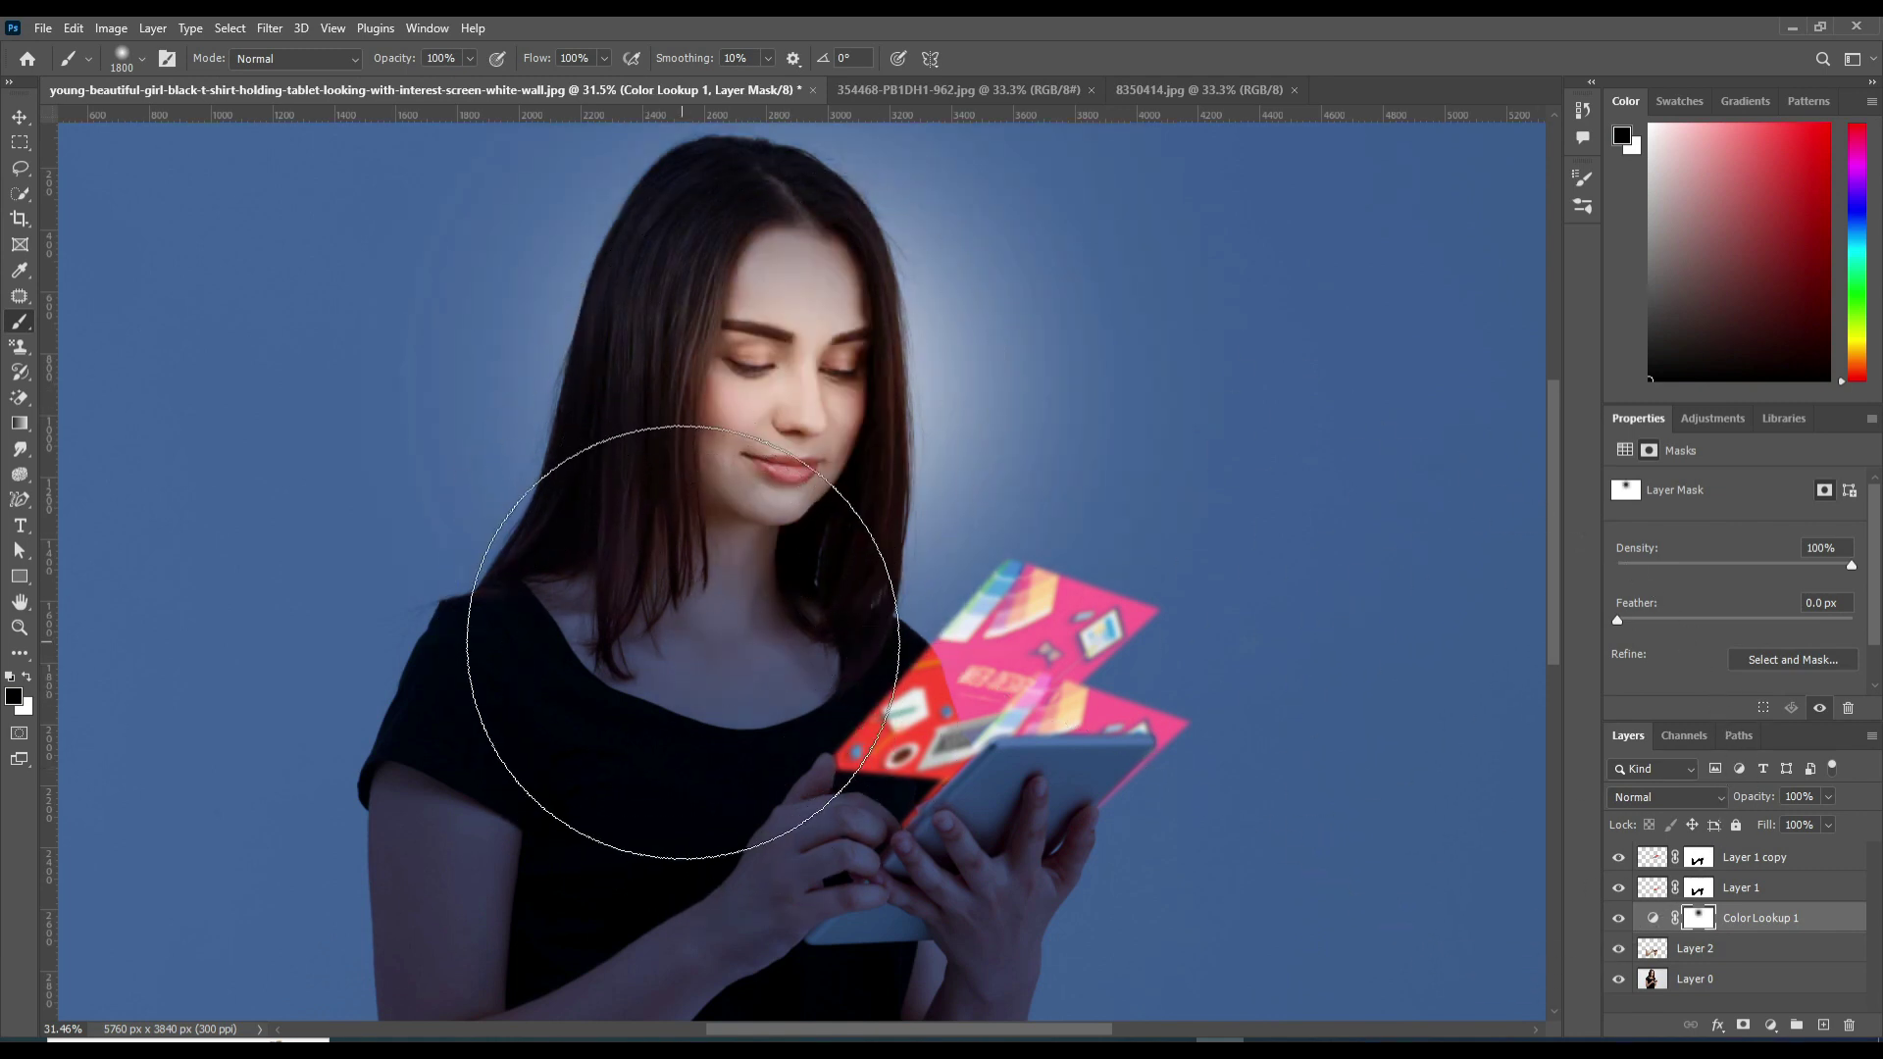
{"action": "key", "text": "bracketleft"}
{"action": "key", "text": "bracketleft"}
{"action": "key", "text": "bracketleft"}
{"action": "key", "text": "bracketleft"}
{"action": "key", "text": "bracketleft"}
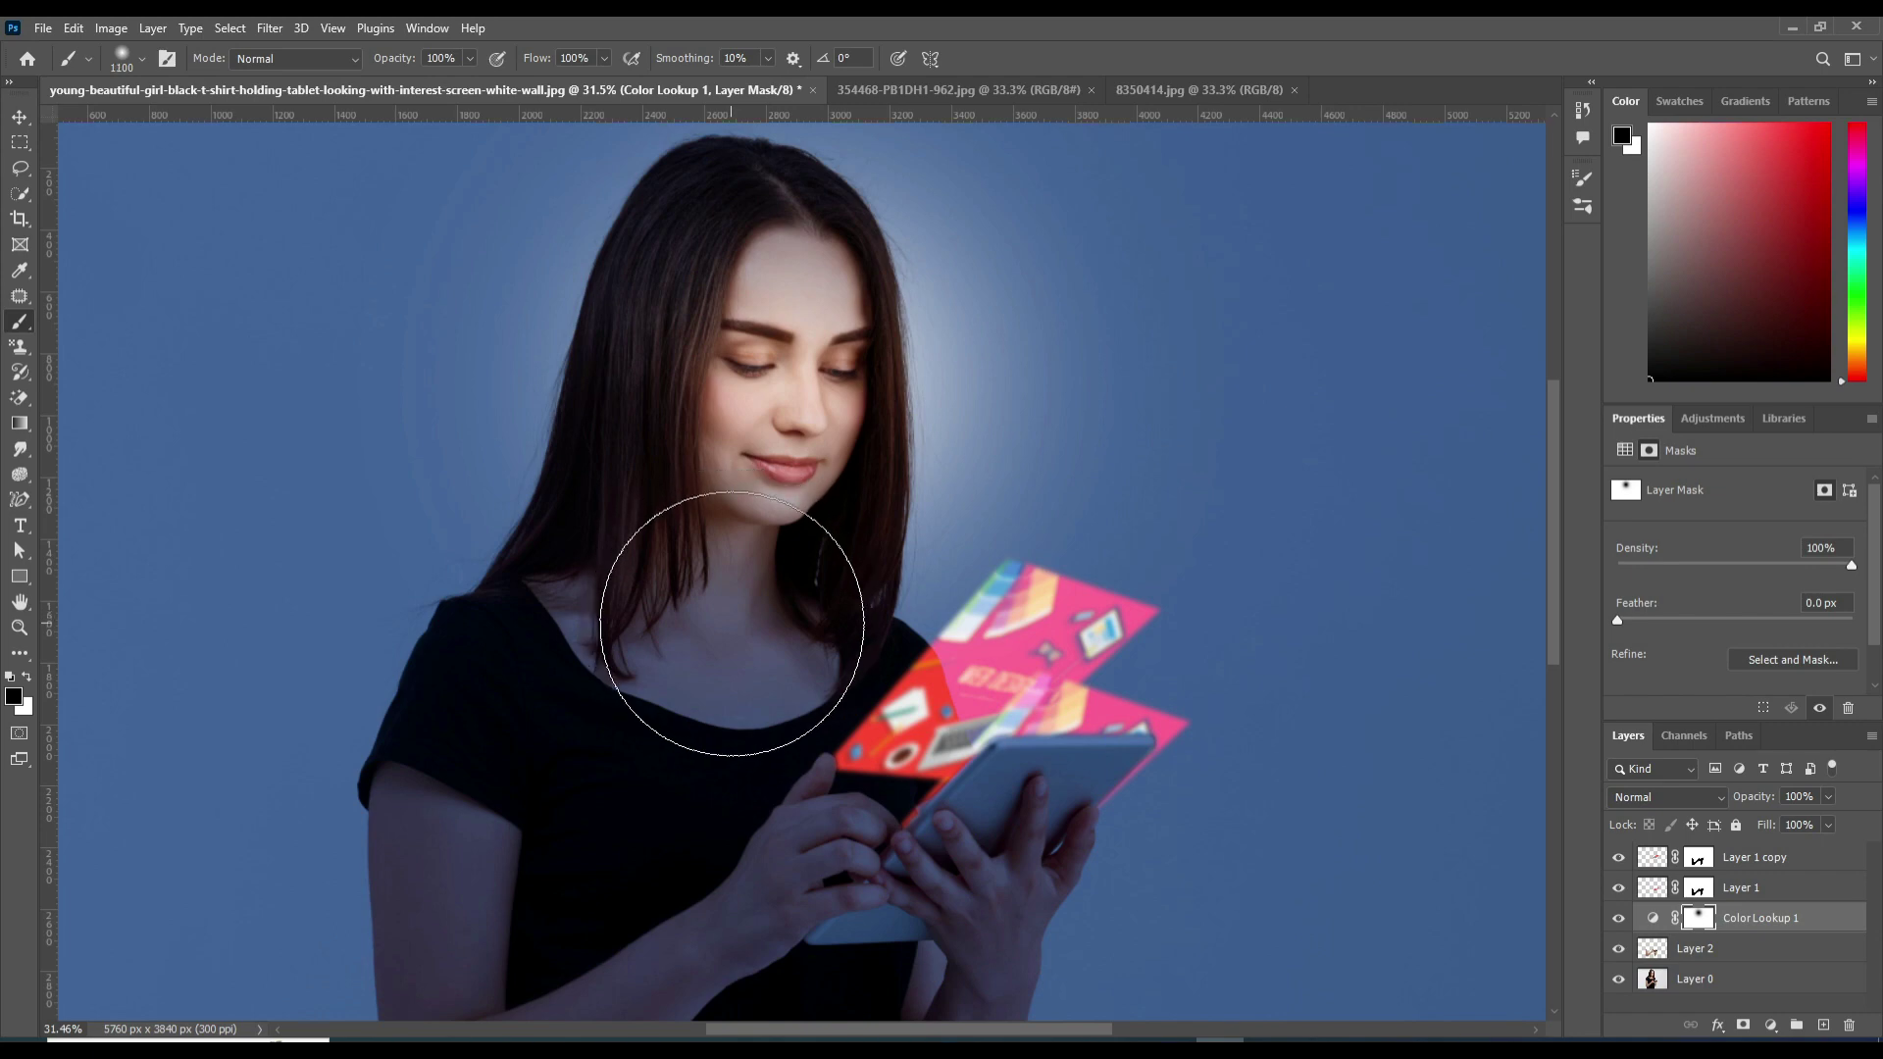
{"action": "key", "text": "bracketleft"}
{"action": "key", "text": "bracketleft"}
{"action": "left_click", "coordinate": [747, 635]}
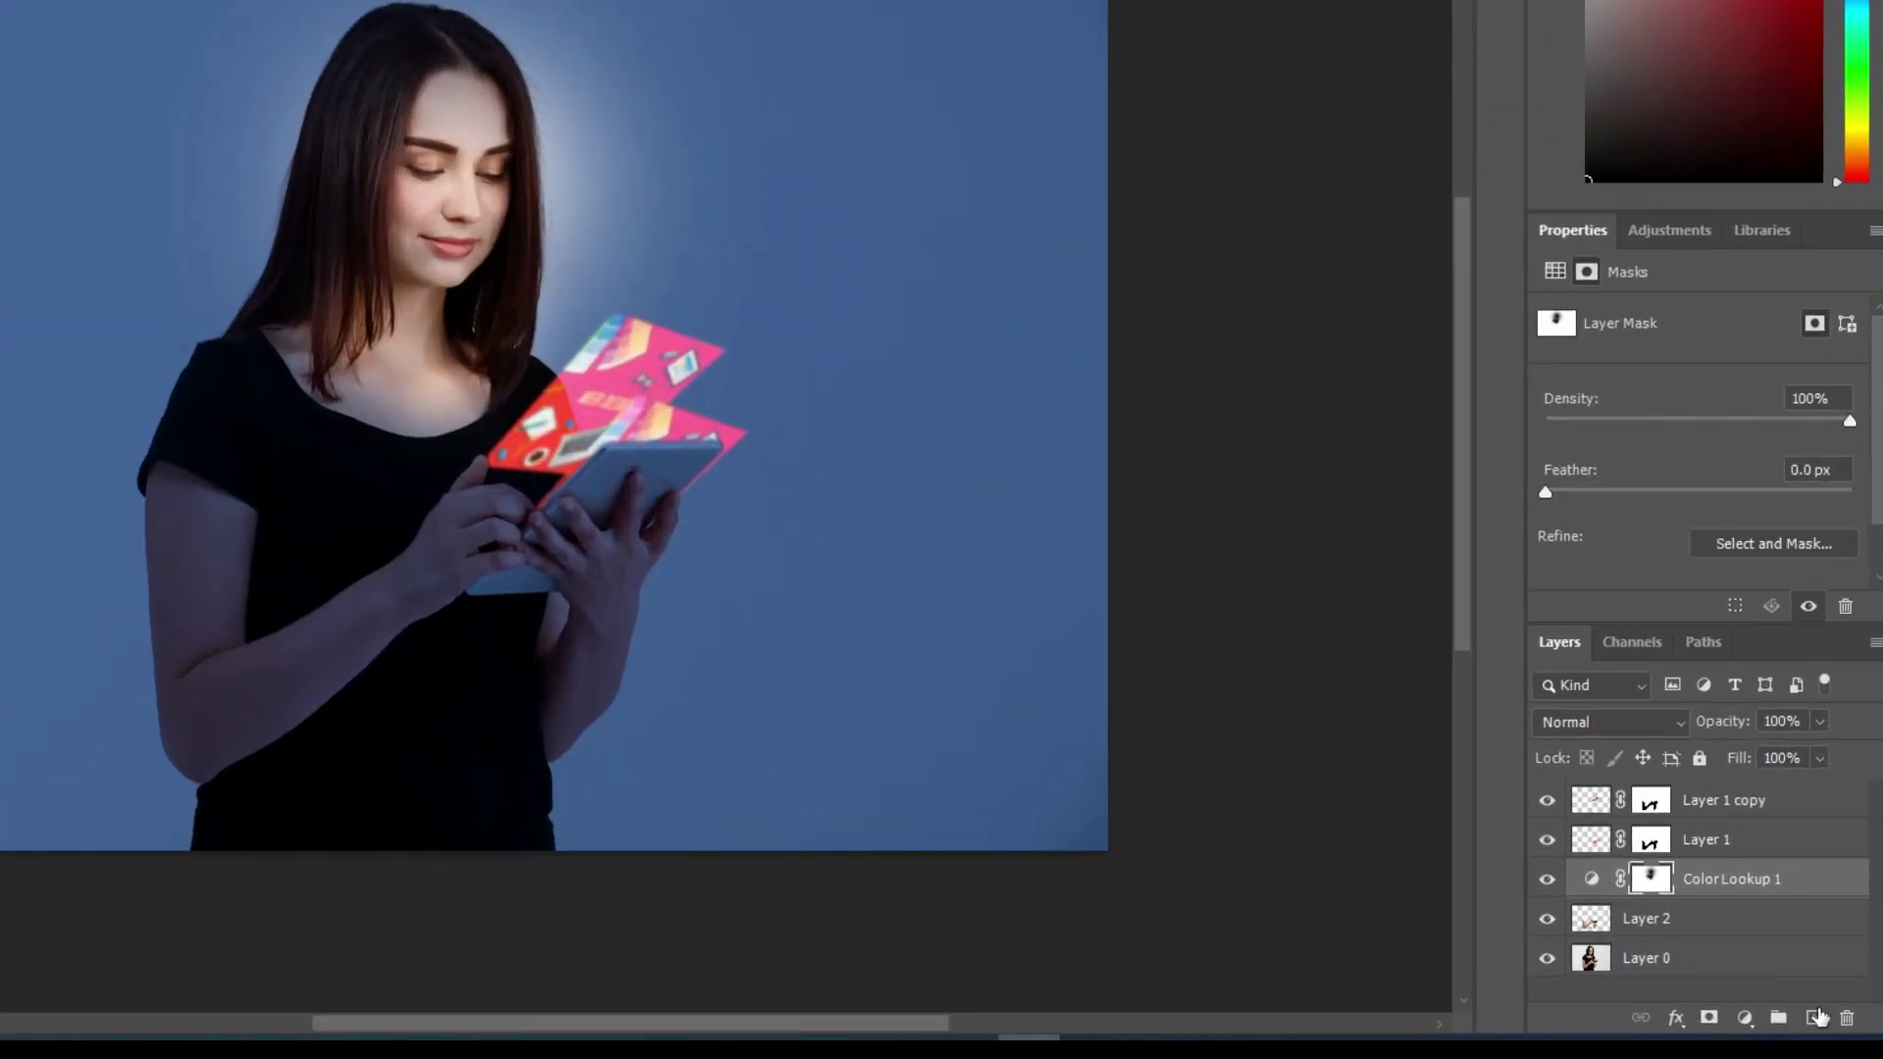
- Add a new Layer 3 at the top of the stack and set the foreground to pink fb1b6a
{"action": "left_click", "coordinate": [1813, 1017]}
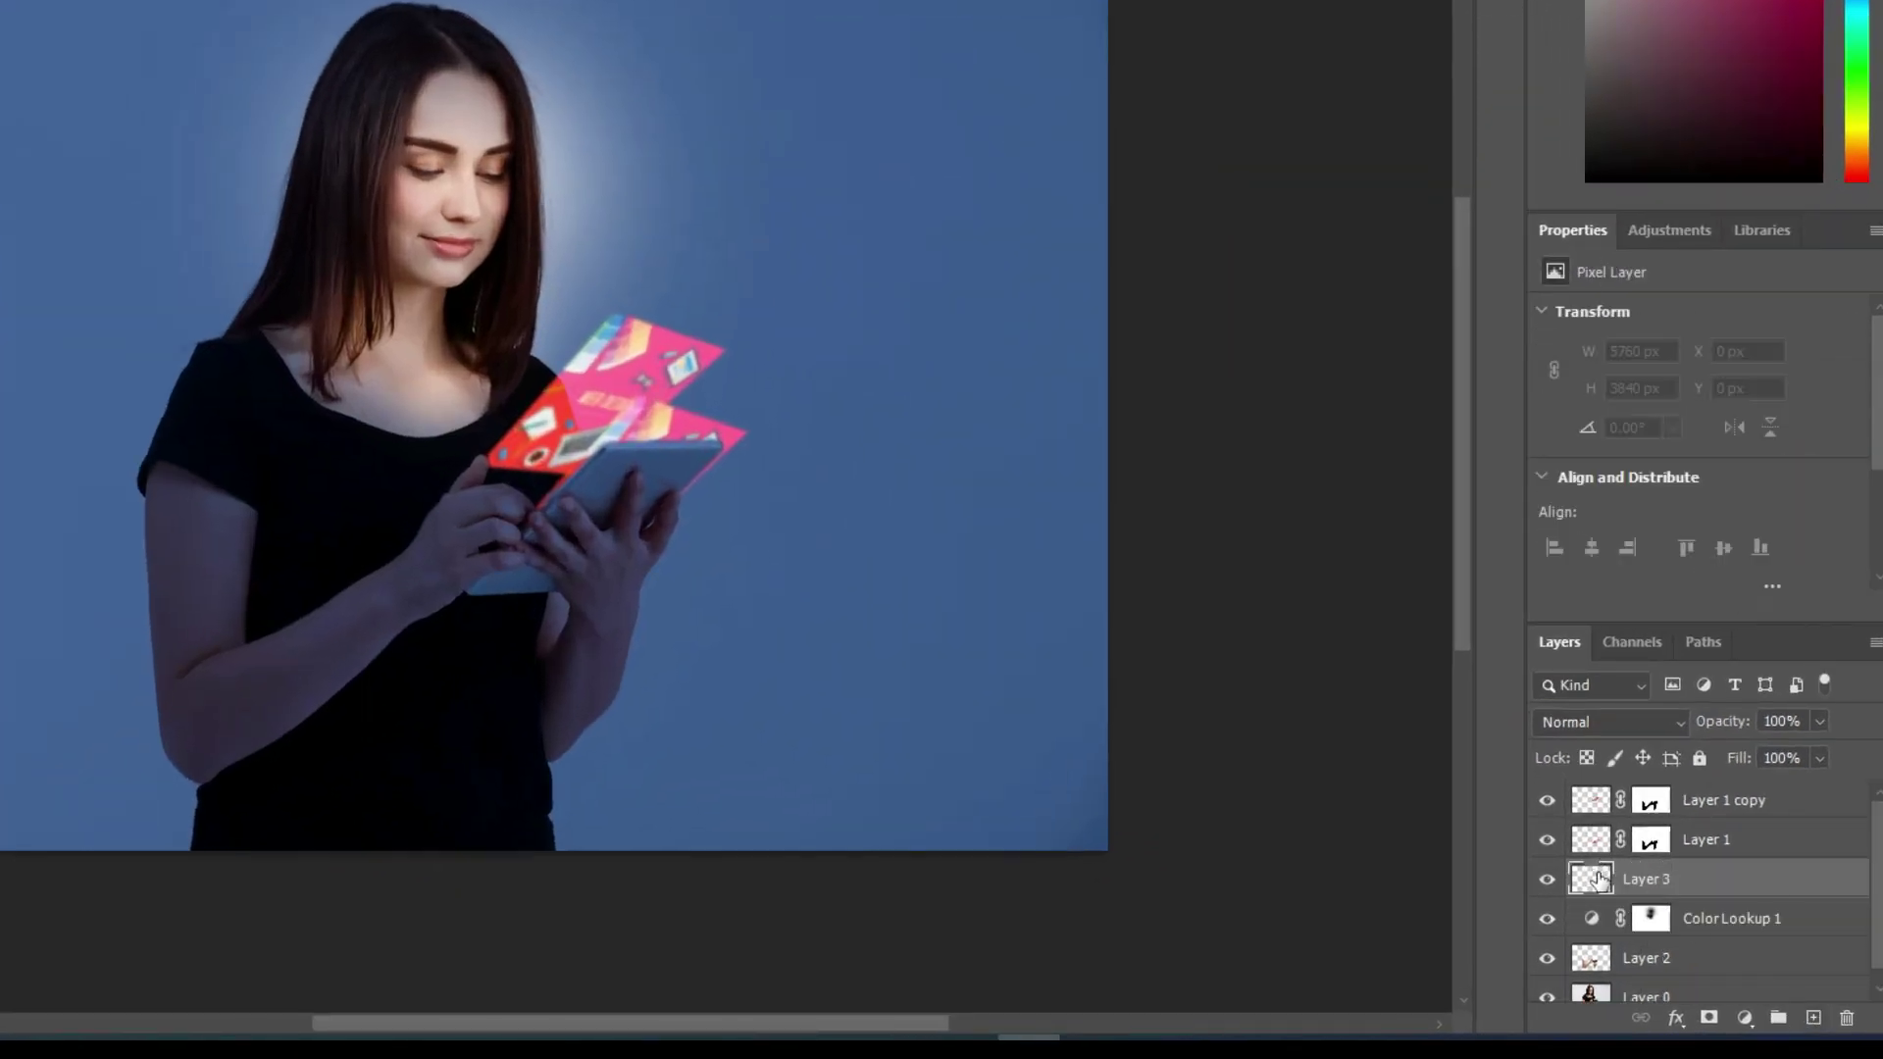
{"action": "left_click_drag", "start_coordinate": [1601, 879], "coordinate": [1618, 800]}
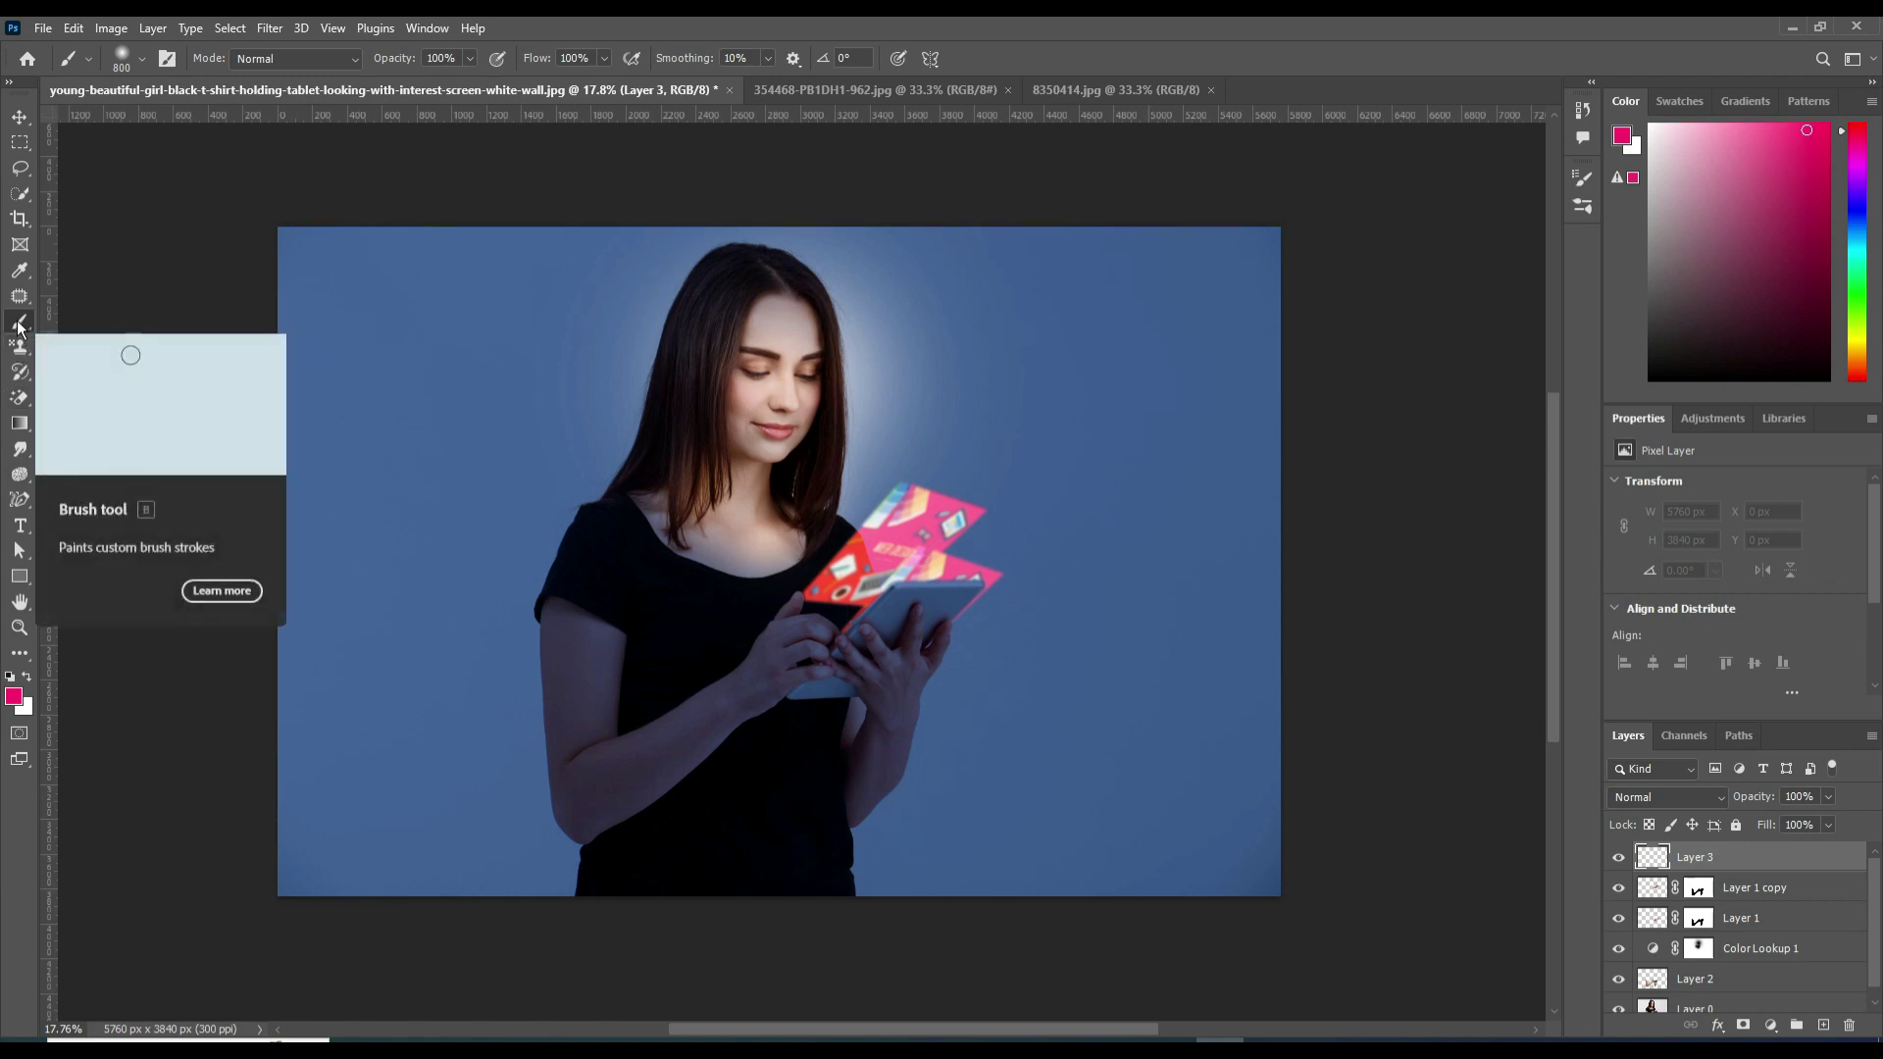
{"action": "left_click", "coordinate": [14, 696]}
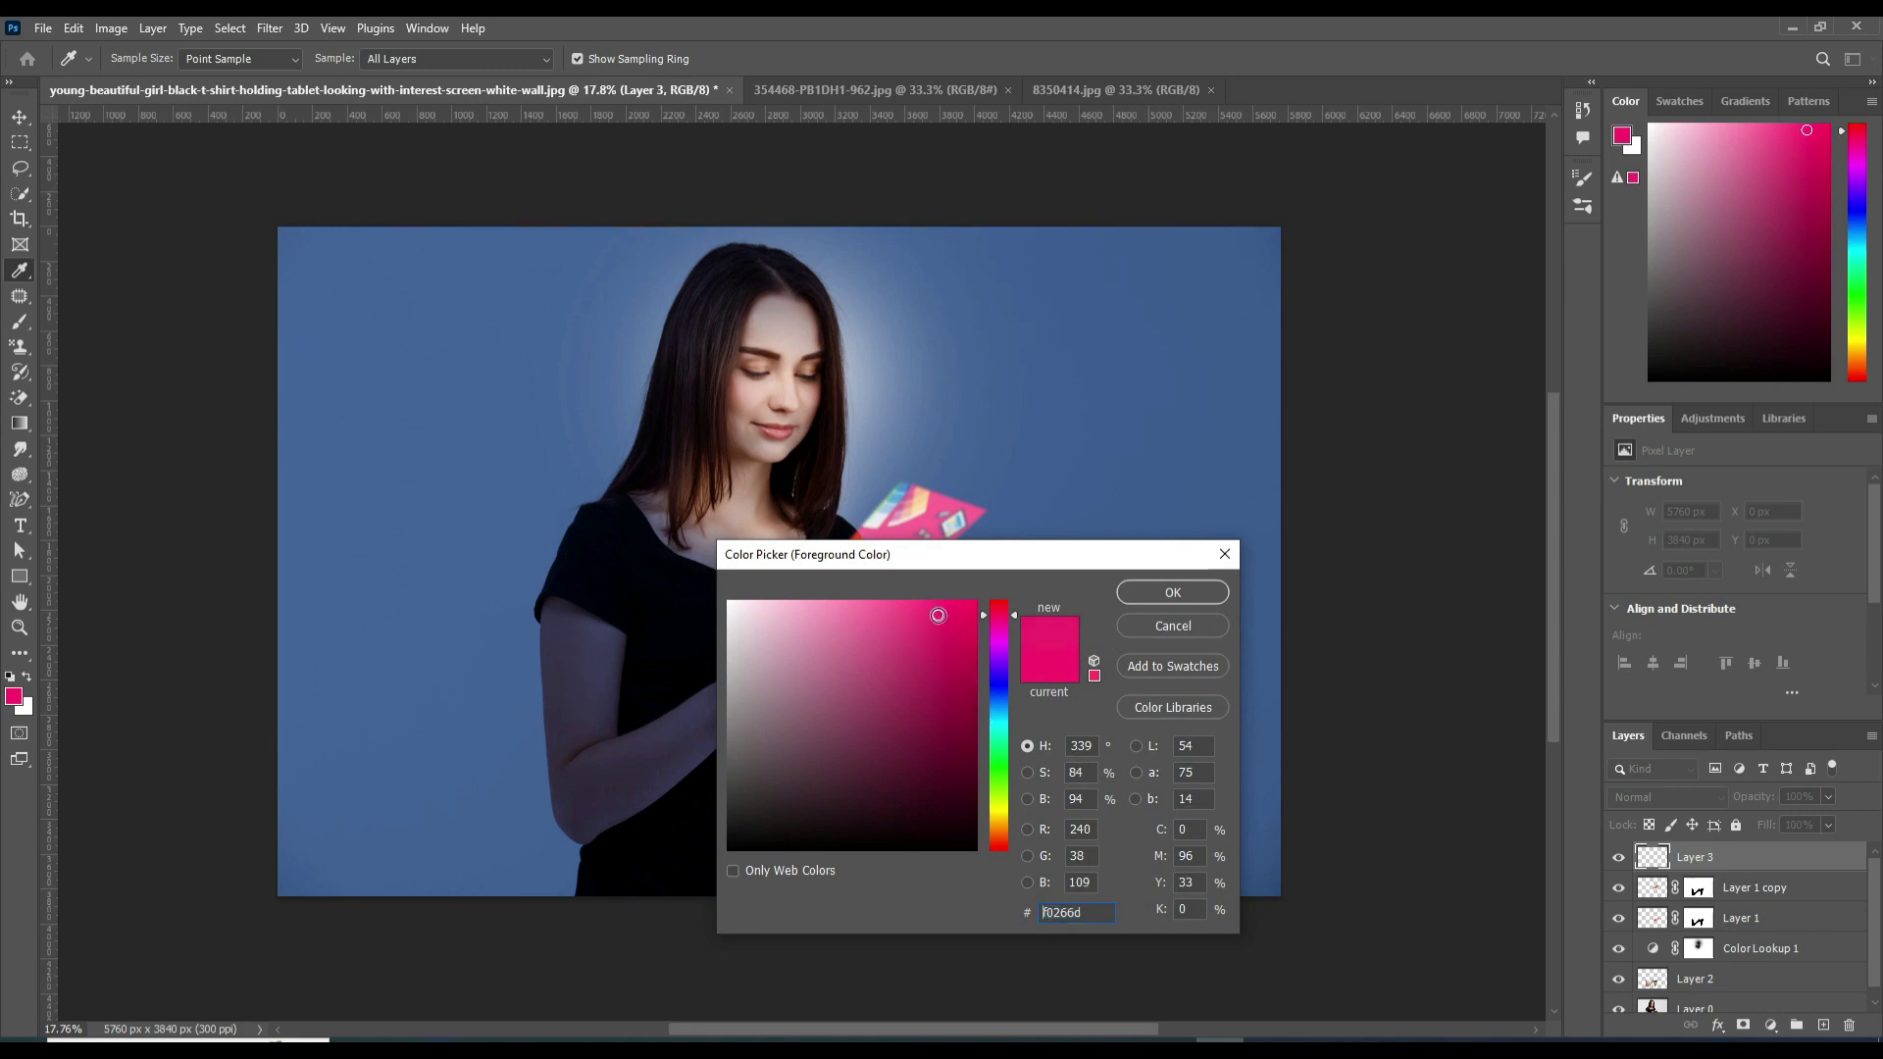
{"action": "left_click", "coordinate": [952, 612]}
{"action": "left_click_drag", "start_coordinate": [951, 609], "coordinate": [950, 605]}
- Dab soft pink glows at top right, beside the head, and on the left background
{"action": "left_click", "coordinate": [1178, 588]}
{"action": "key", "text": "b"}
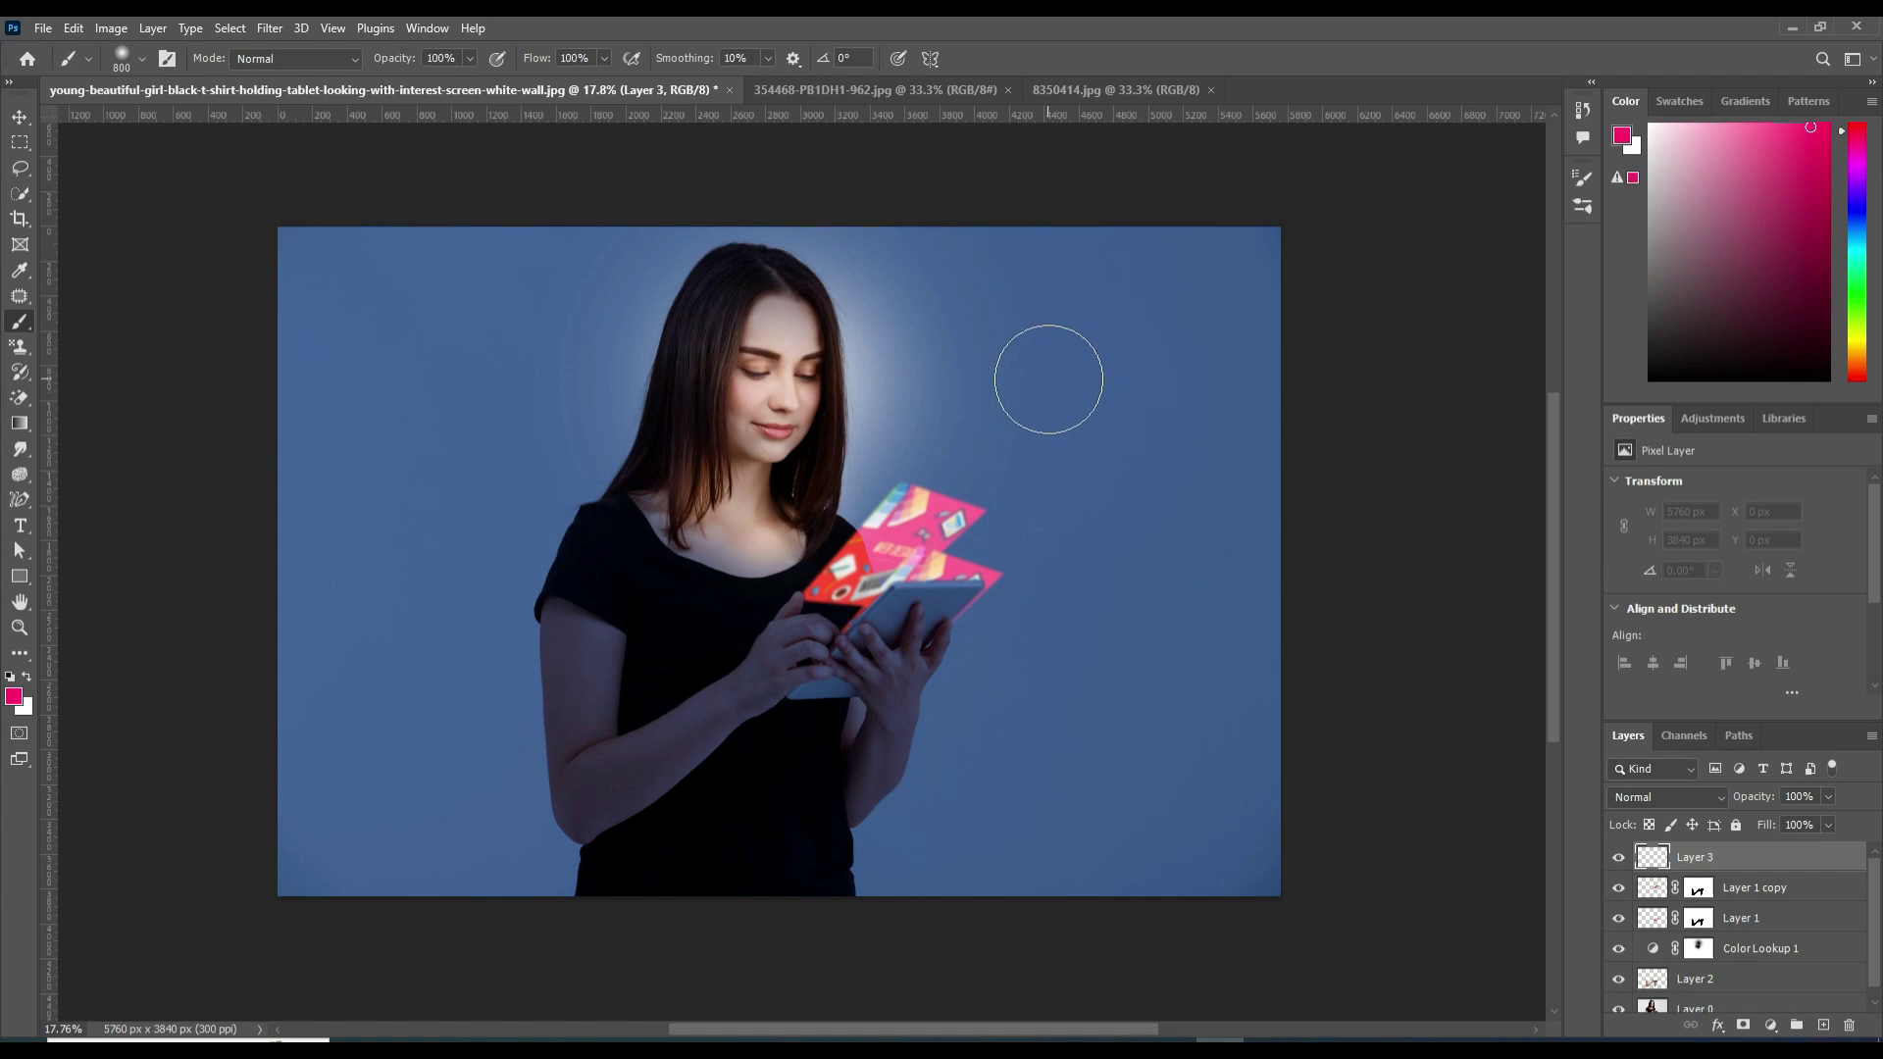
{"action": "scroll", "coordinate": [1041, 371], "scroll_direction": "up", "scroll_amount": 3}
{"action": "scroll", "coordinate": [1038, 365], "scroll_direction": "down", "scroll_amount": 2}
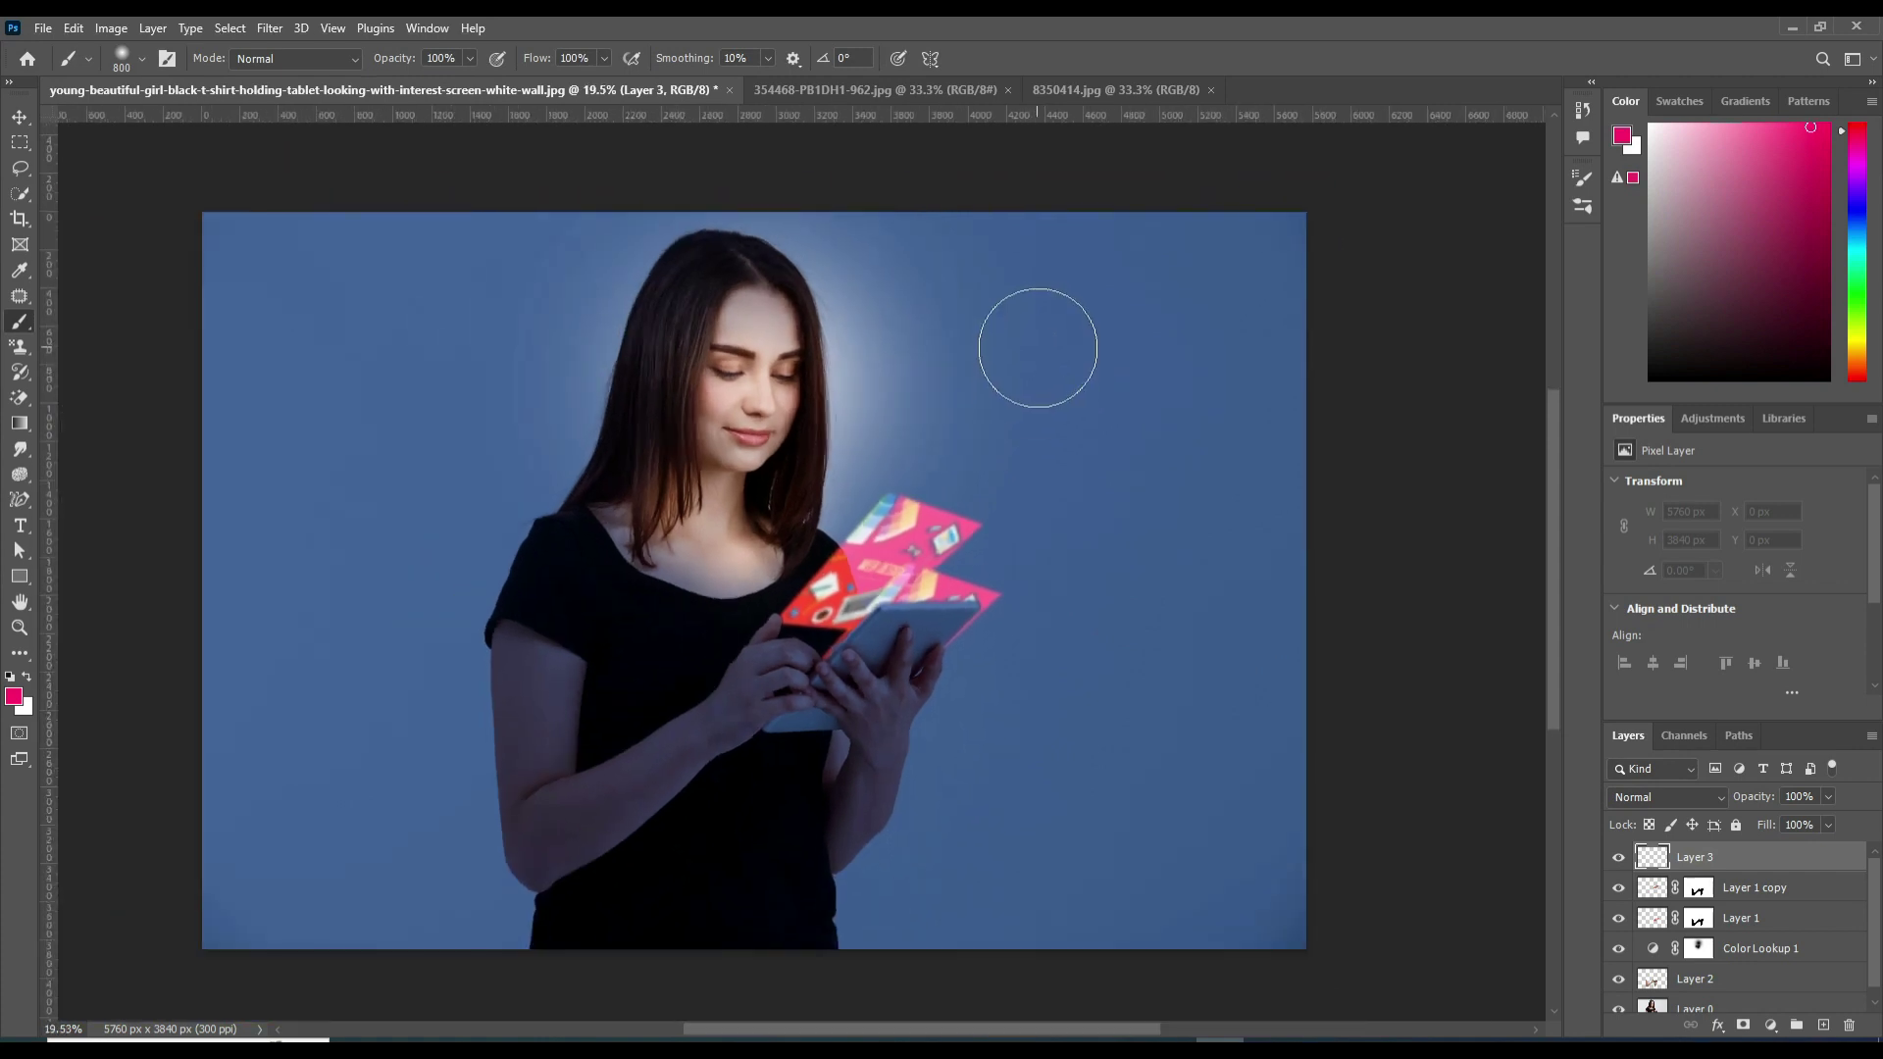
{"action": "key", "text": "bracketright"}
{"action": "left_click", "coordinate": [1176, 307]}
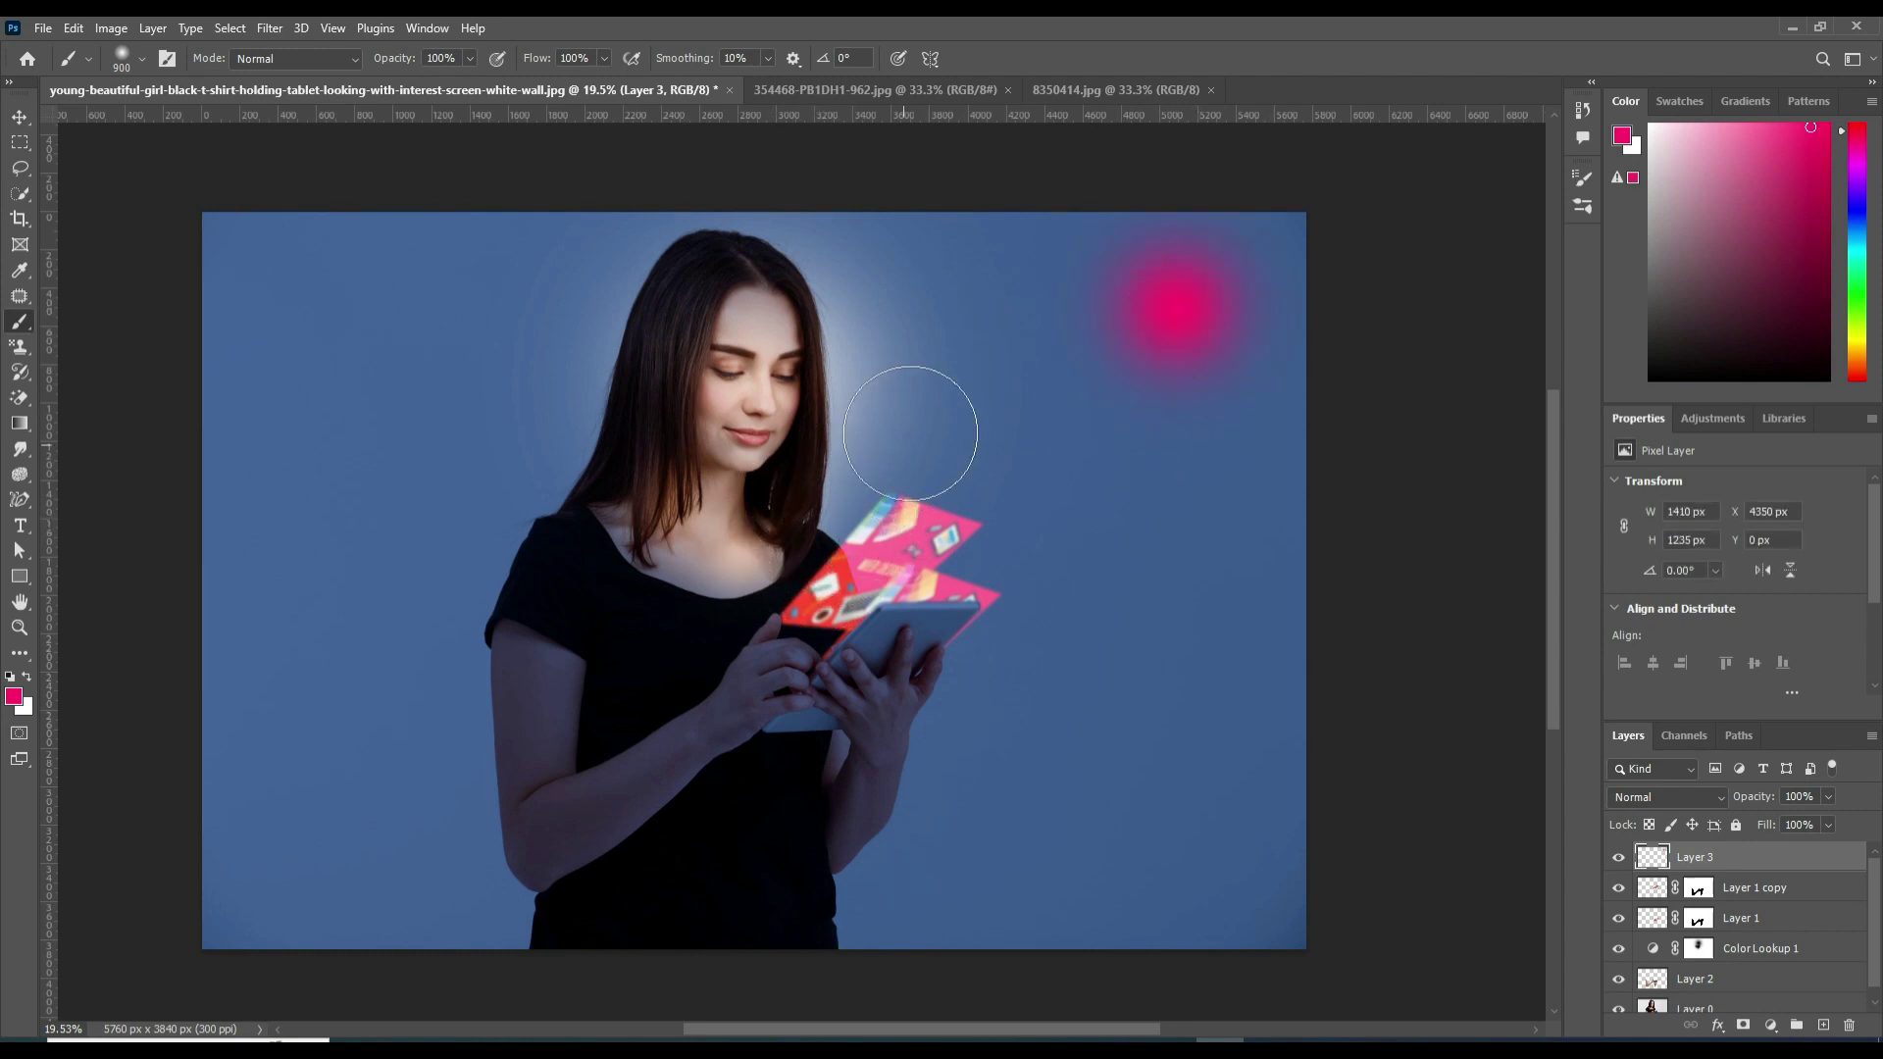
{"action": "left_click", "coordinate": [917, 404]}
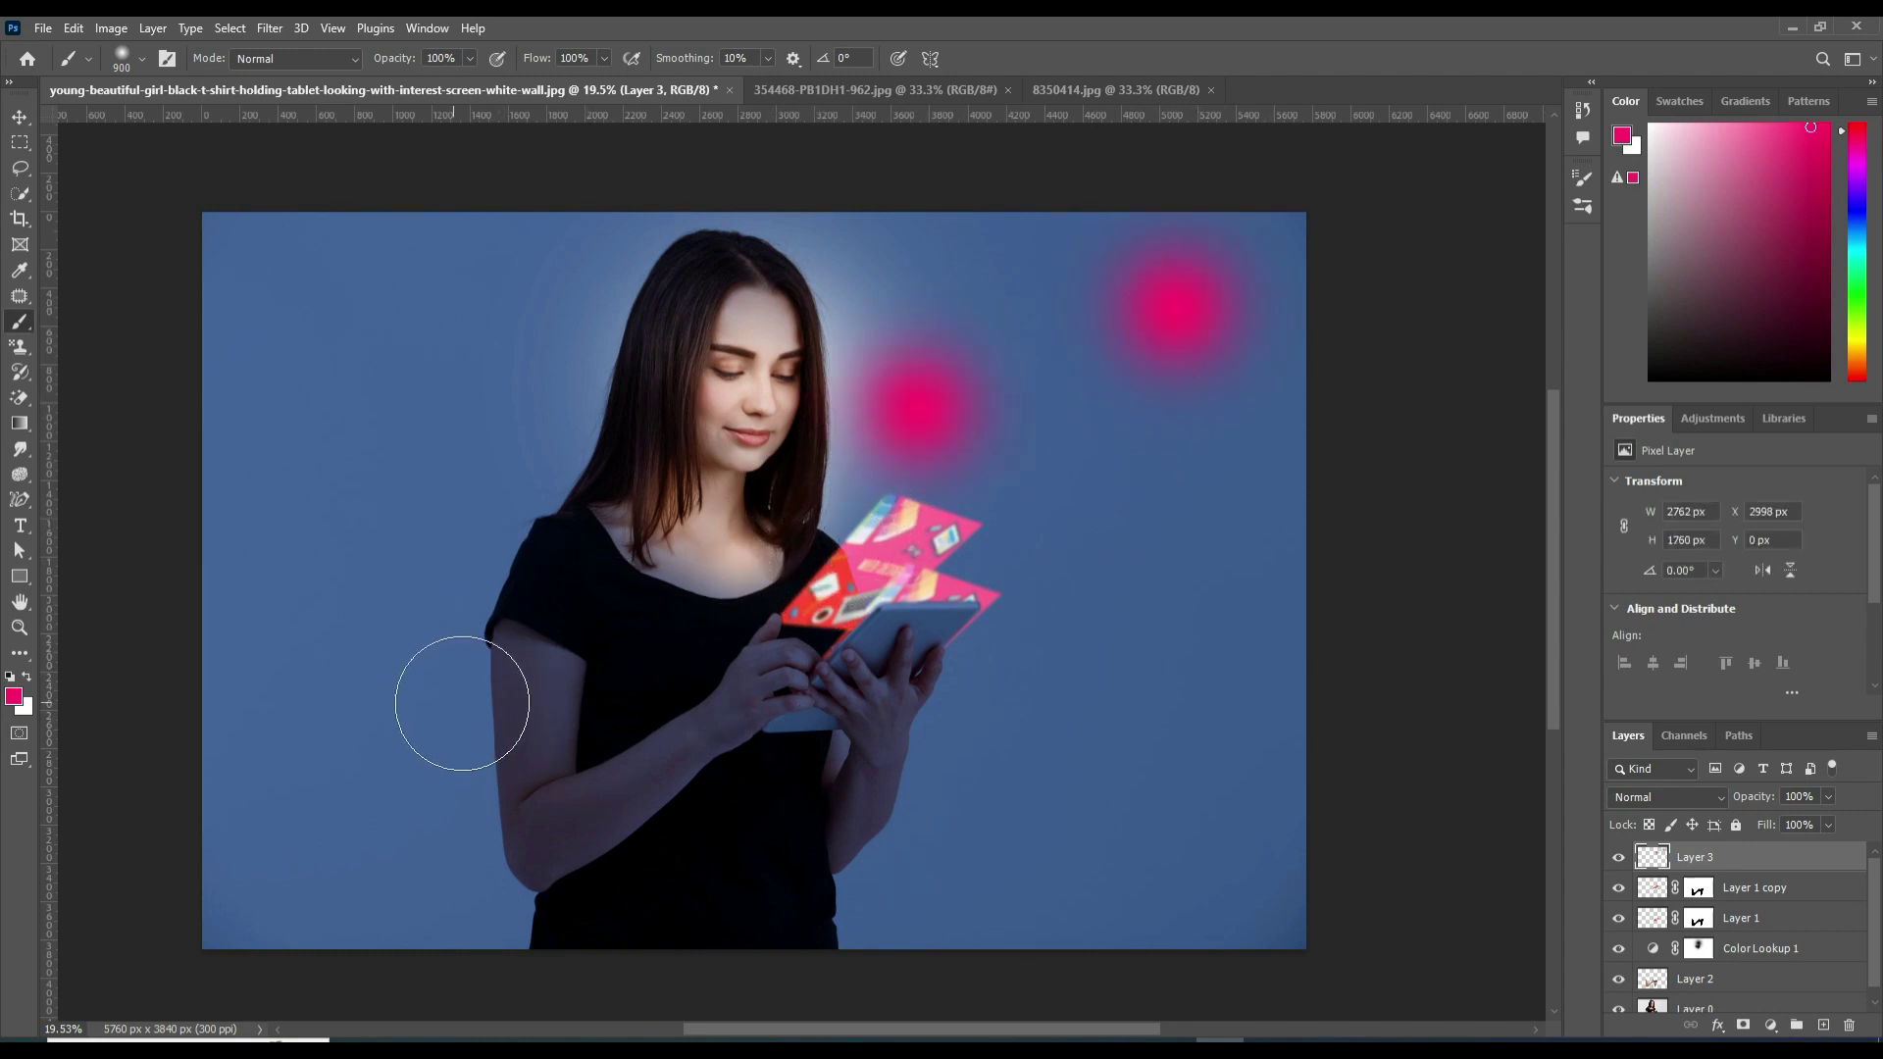
{"action": "left_click", "coordinate": [326, 373]}
- Switch the colour to cyan 0fd1d8 and dab glows at lower left, lower right and upper left
{"action": "left_click", "coordinate": [13, 697]}
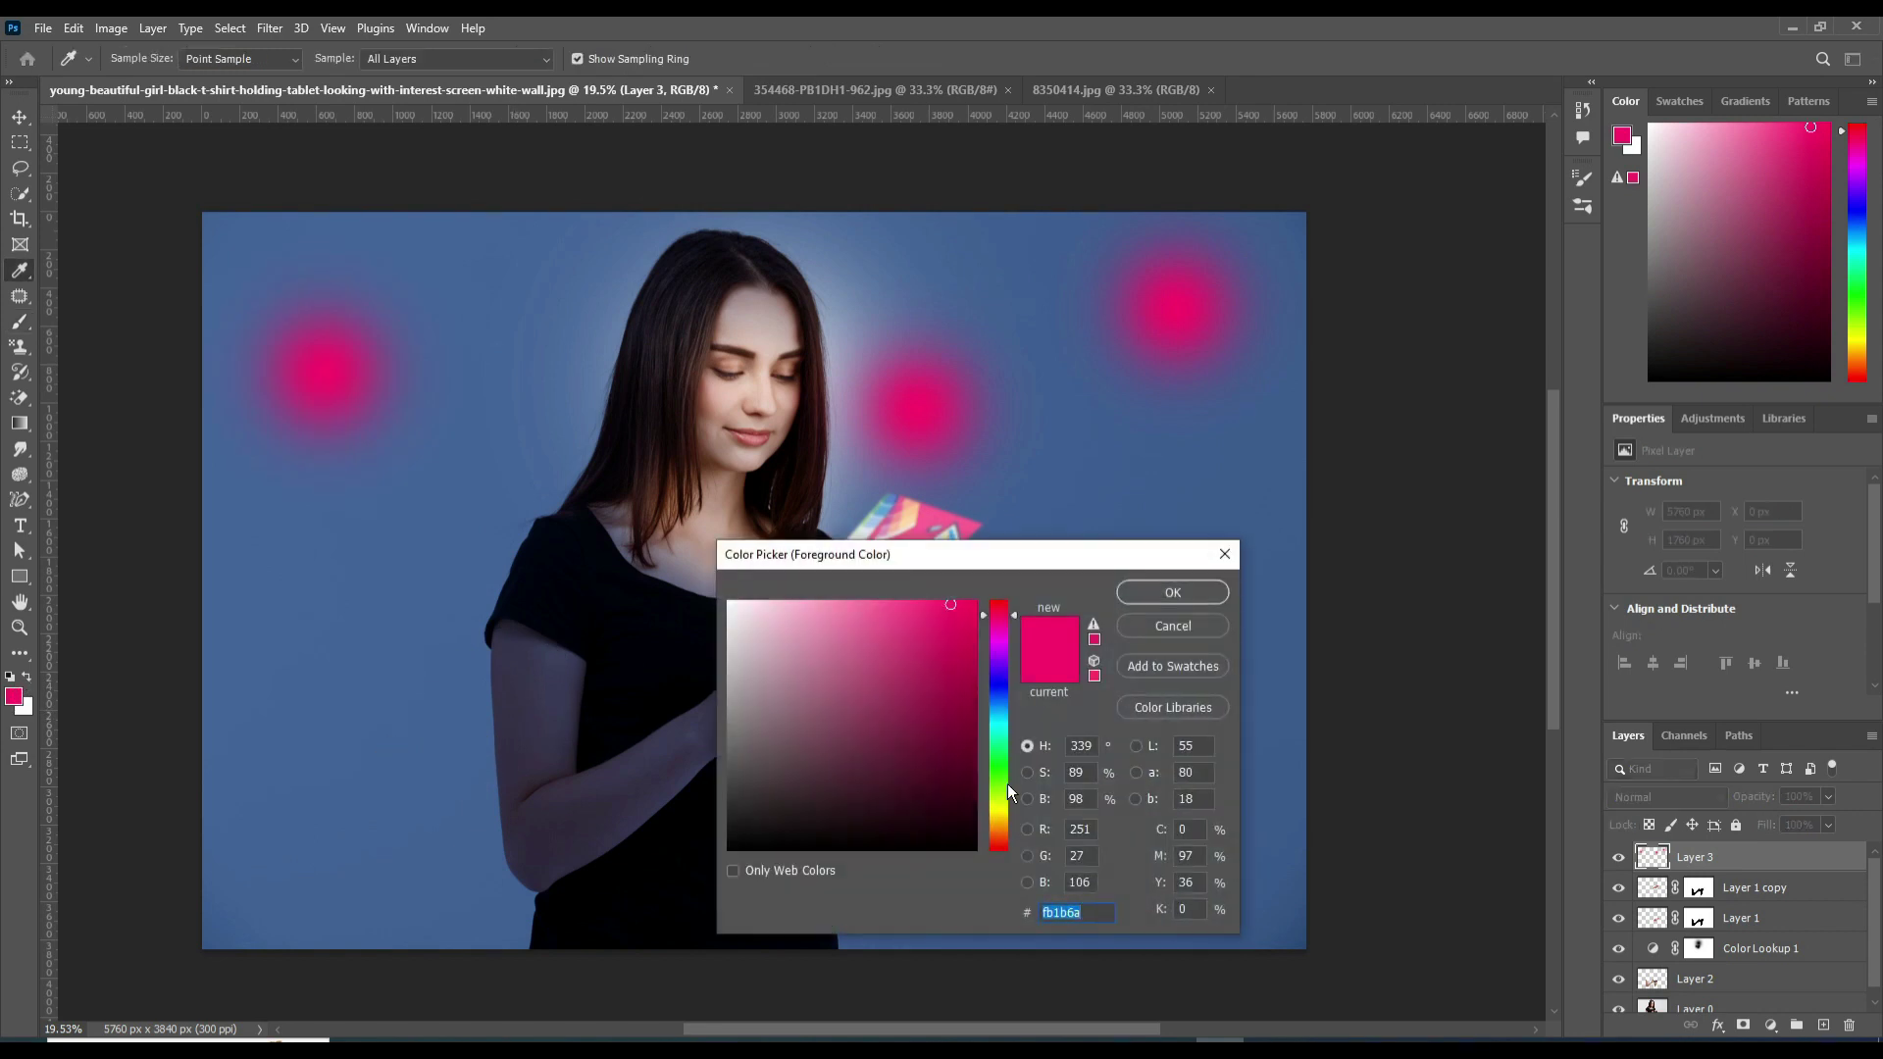
{"action": "left_click", "coordinate": [998, 725]}
{"action": "left_click", "coordinate": [955, 619]}
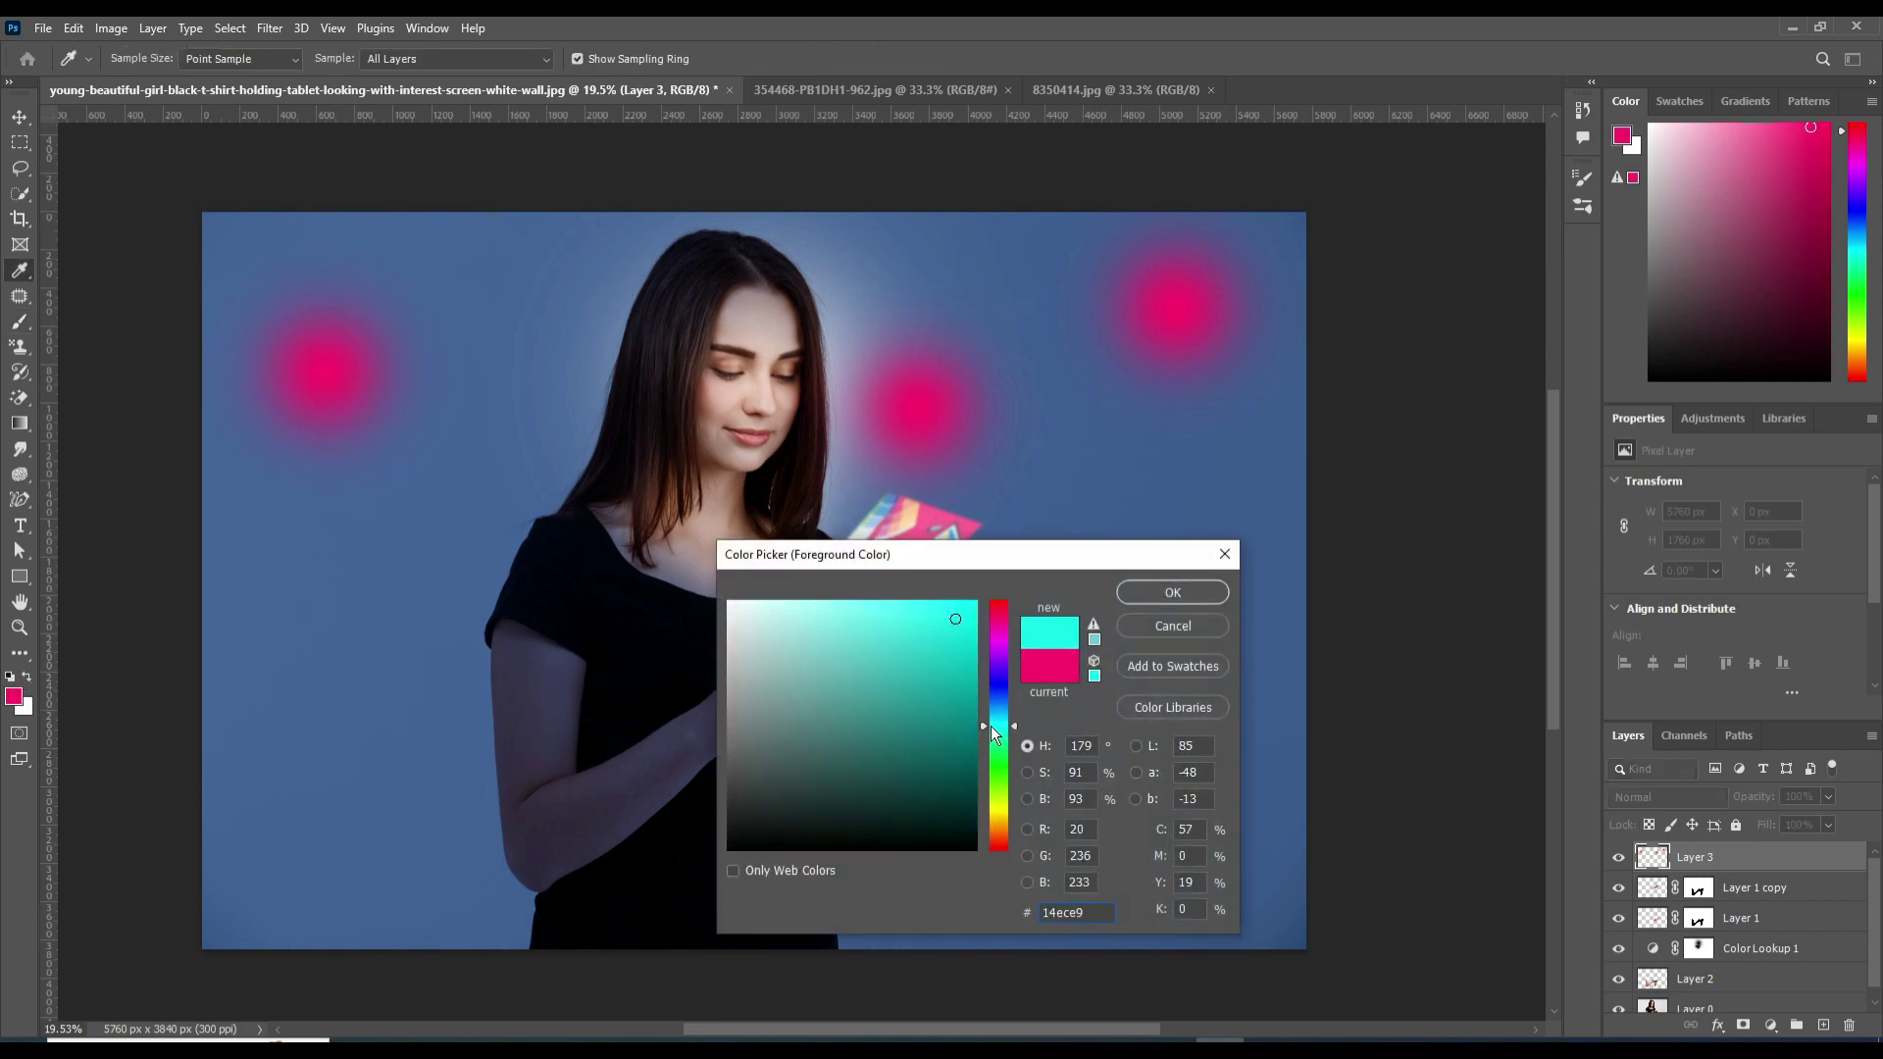
{"action": "left_click", "coordinate": [997, 724]}
{"action": "left_click", "coordinate": [959, 639]}
{"action": "left_click", "coordinate": [1190, 594]}
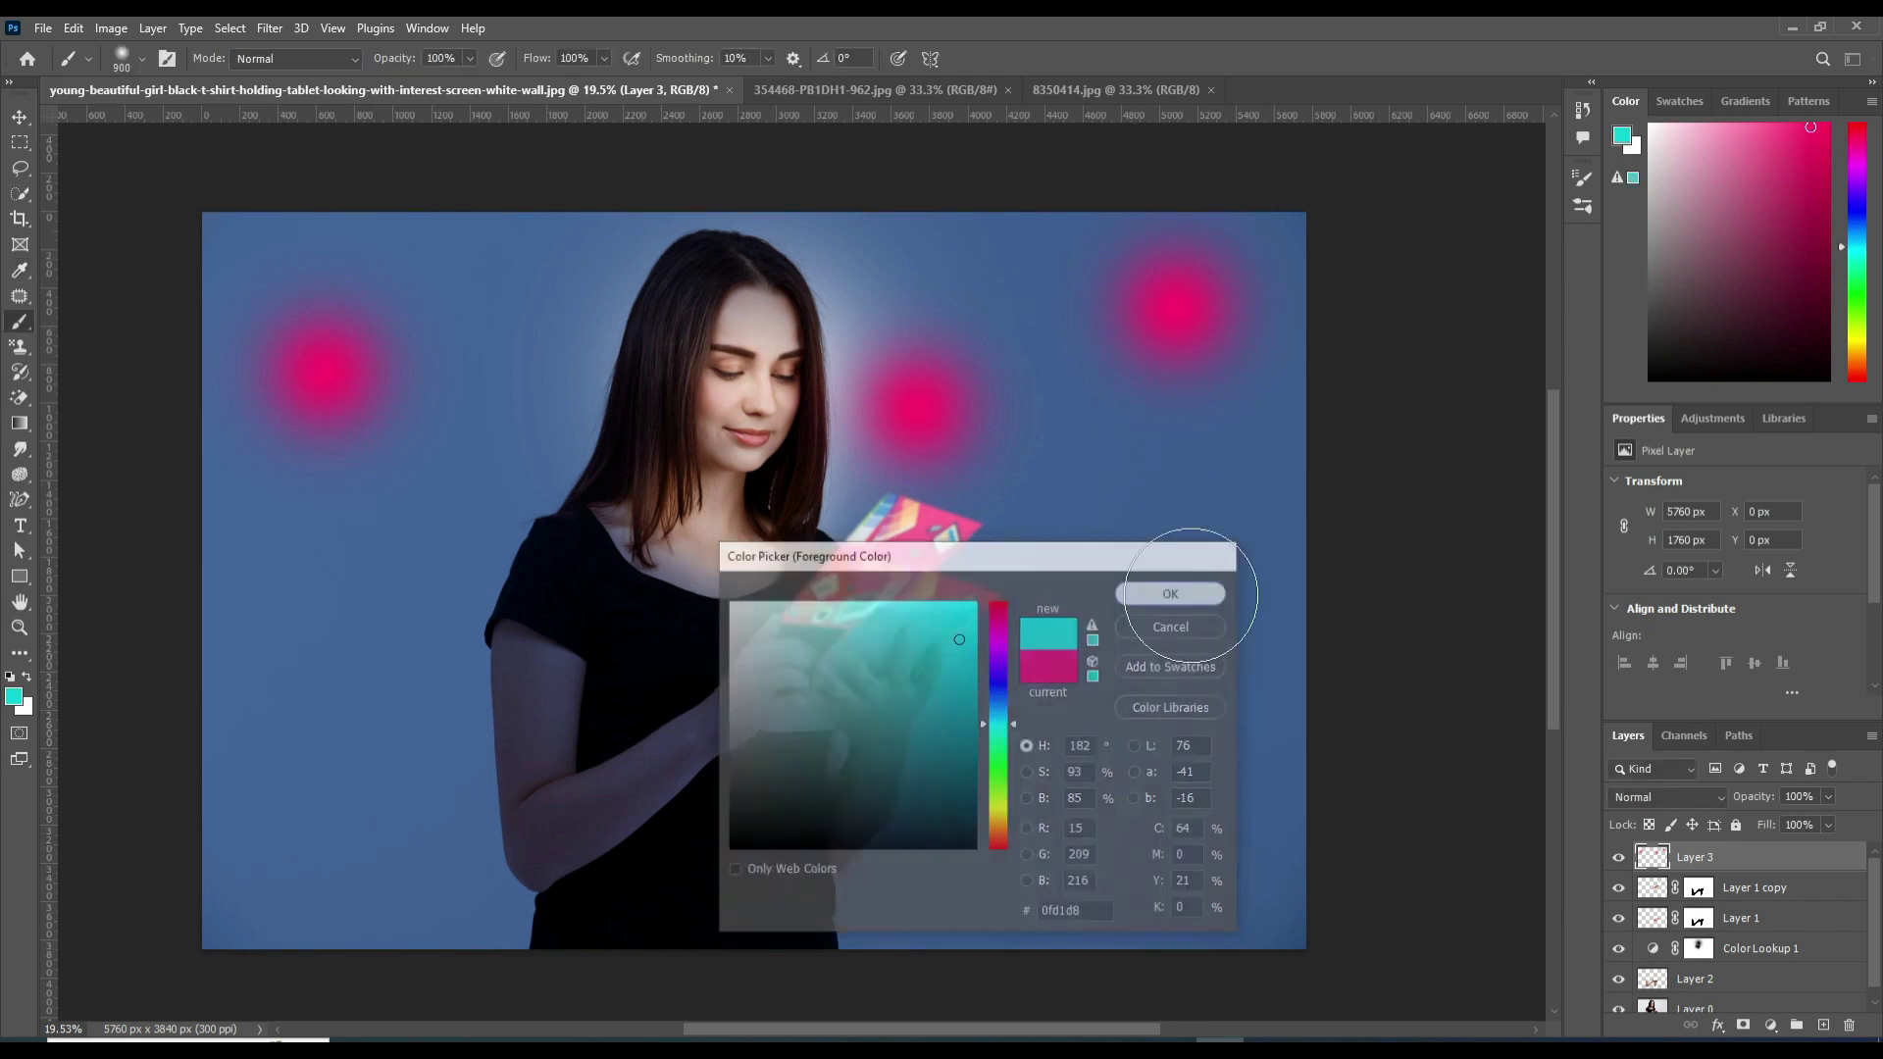
{"action": "left_click", "coordinate": [1118, 694]}
{"action": "left_click", "coordinate": [397, 701]}
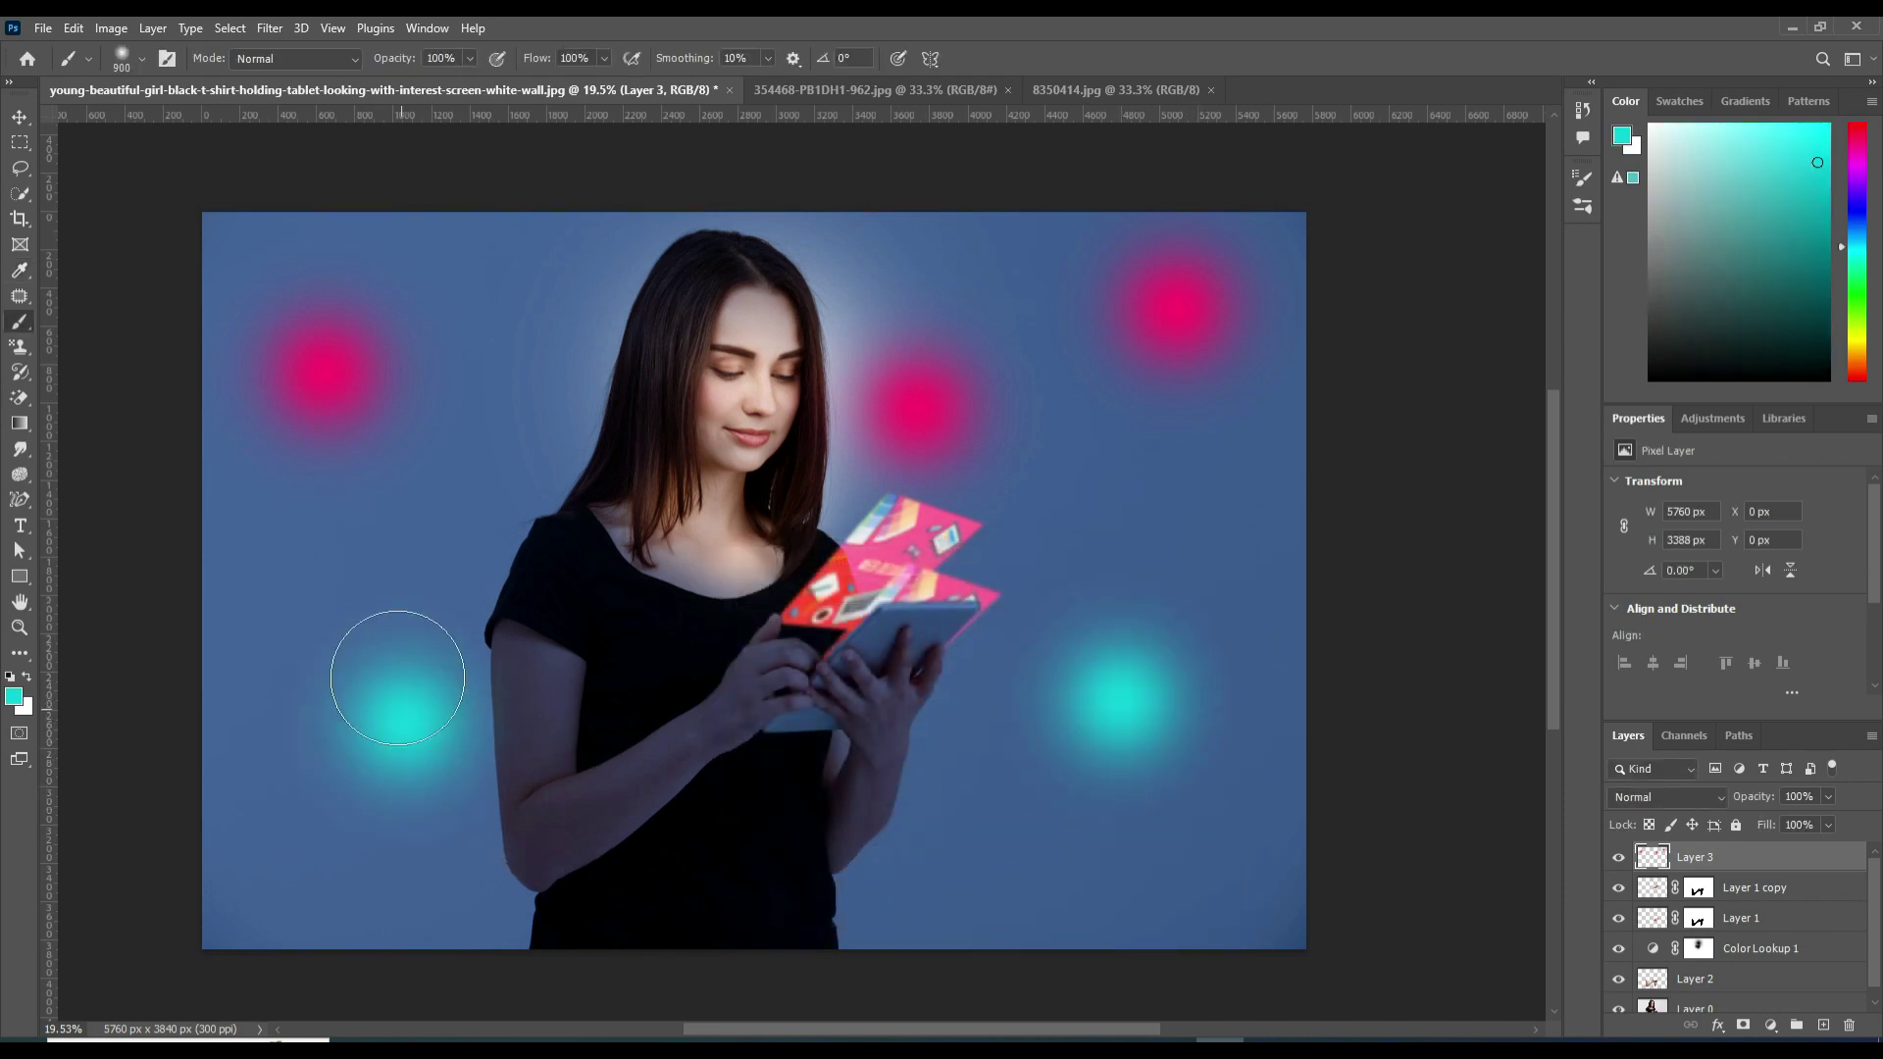
{"action": "left_click", "coordinate": [478, 355]}
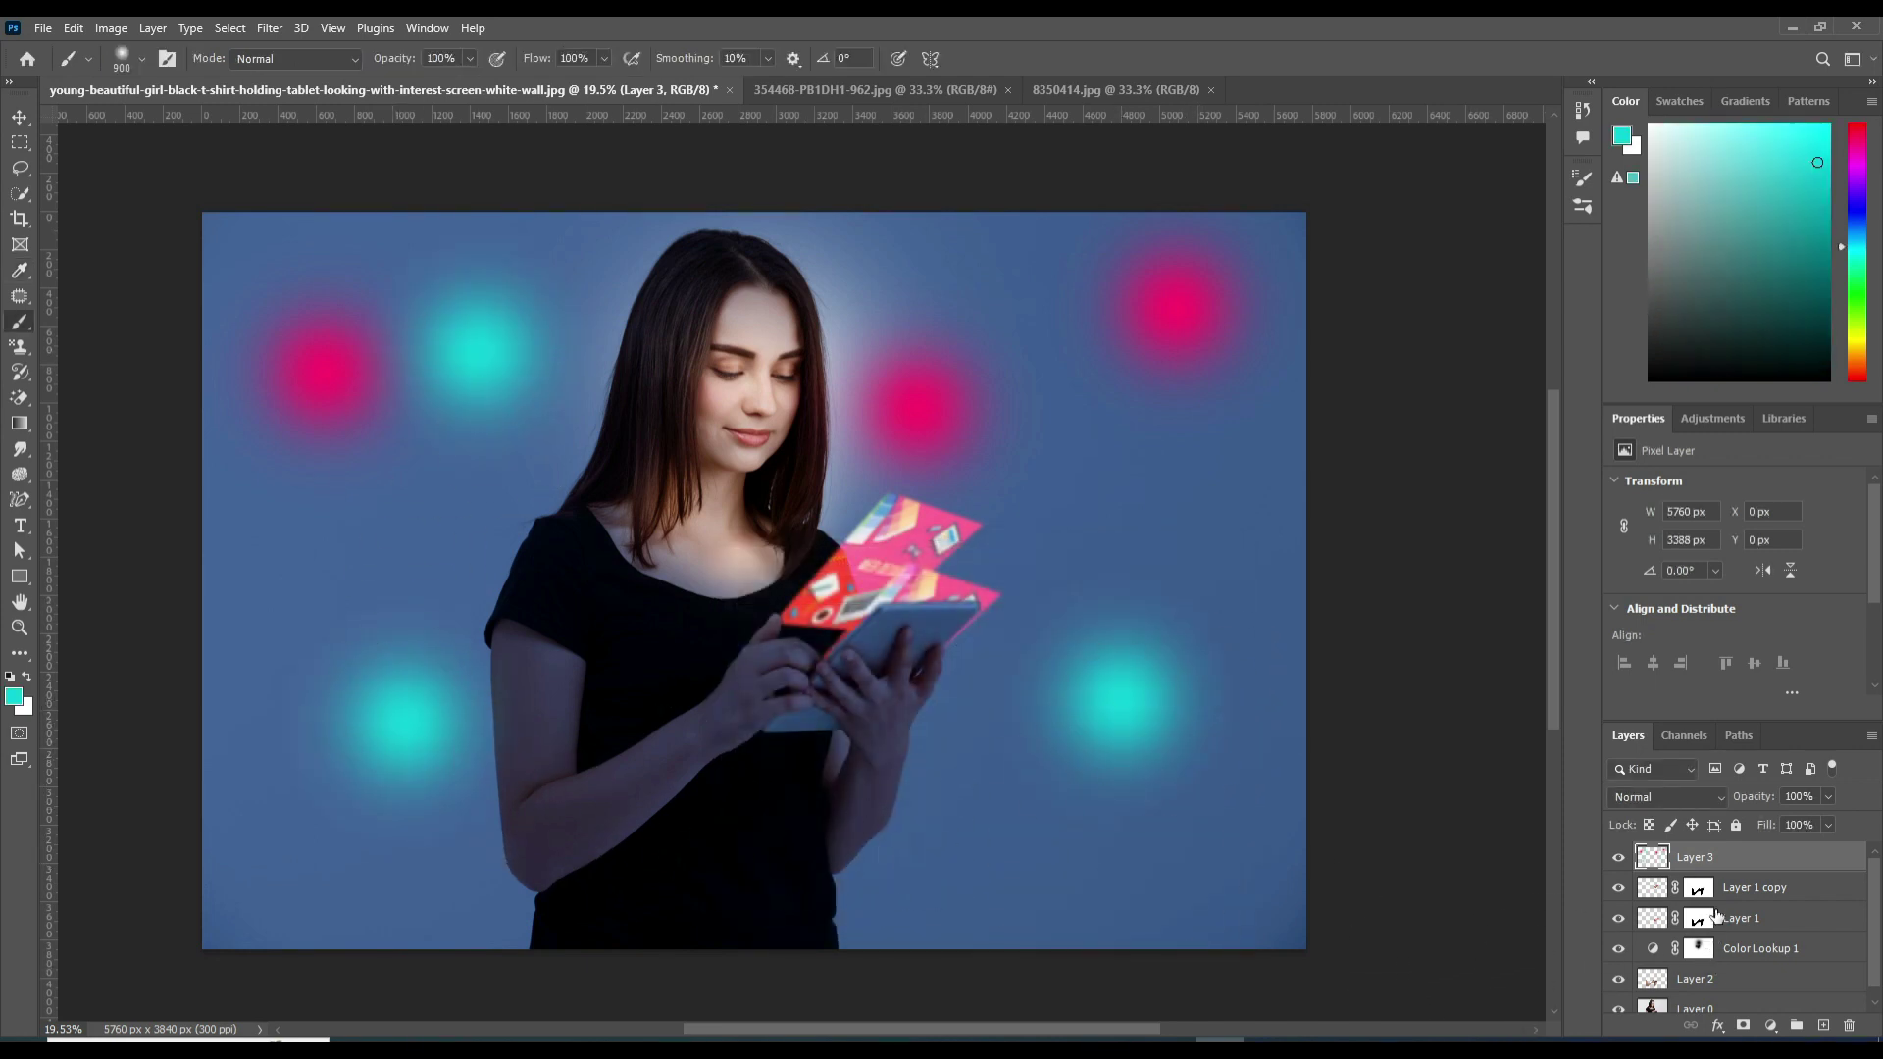
- Set Layer 3 to Screen blend mode at 37% opacity
{"action": "left_click", "coordinate": [1709, 795]}
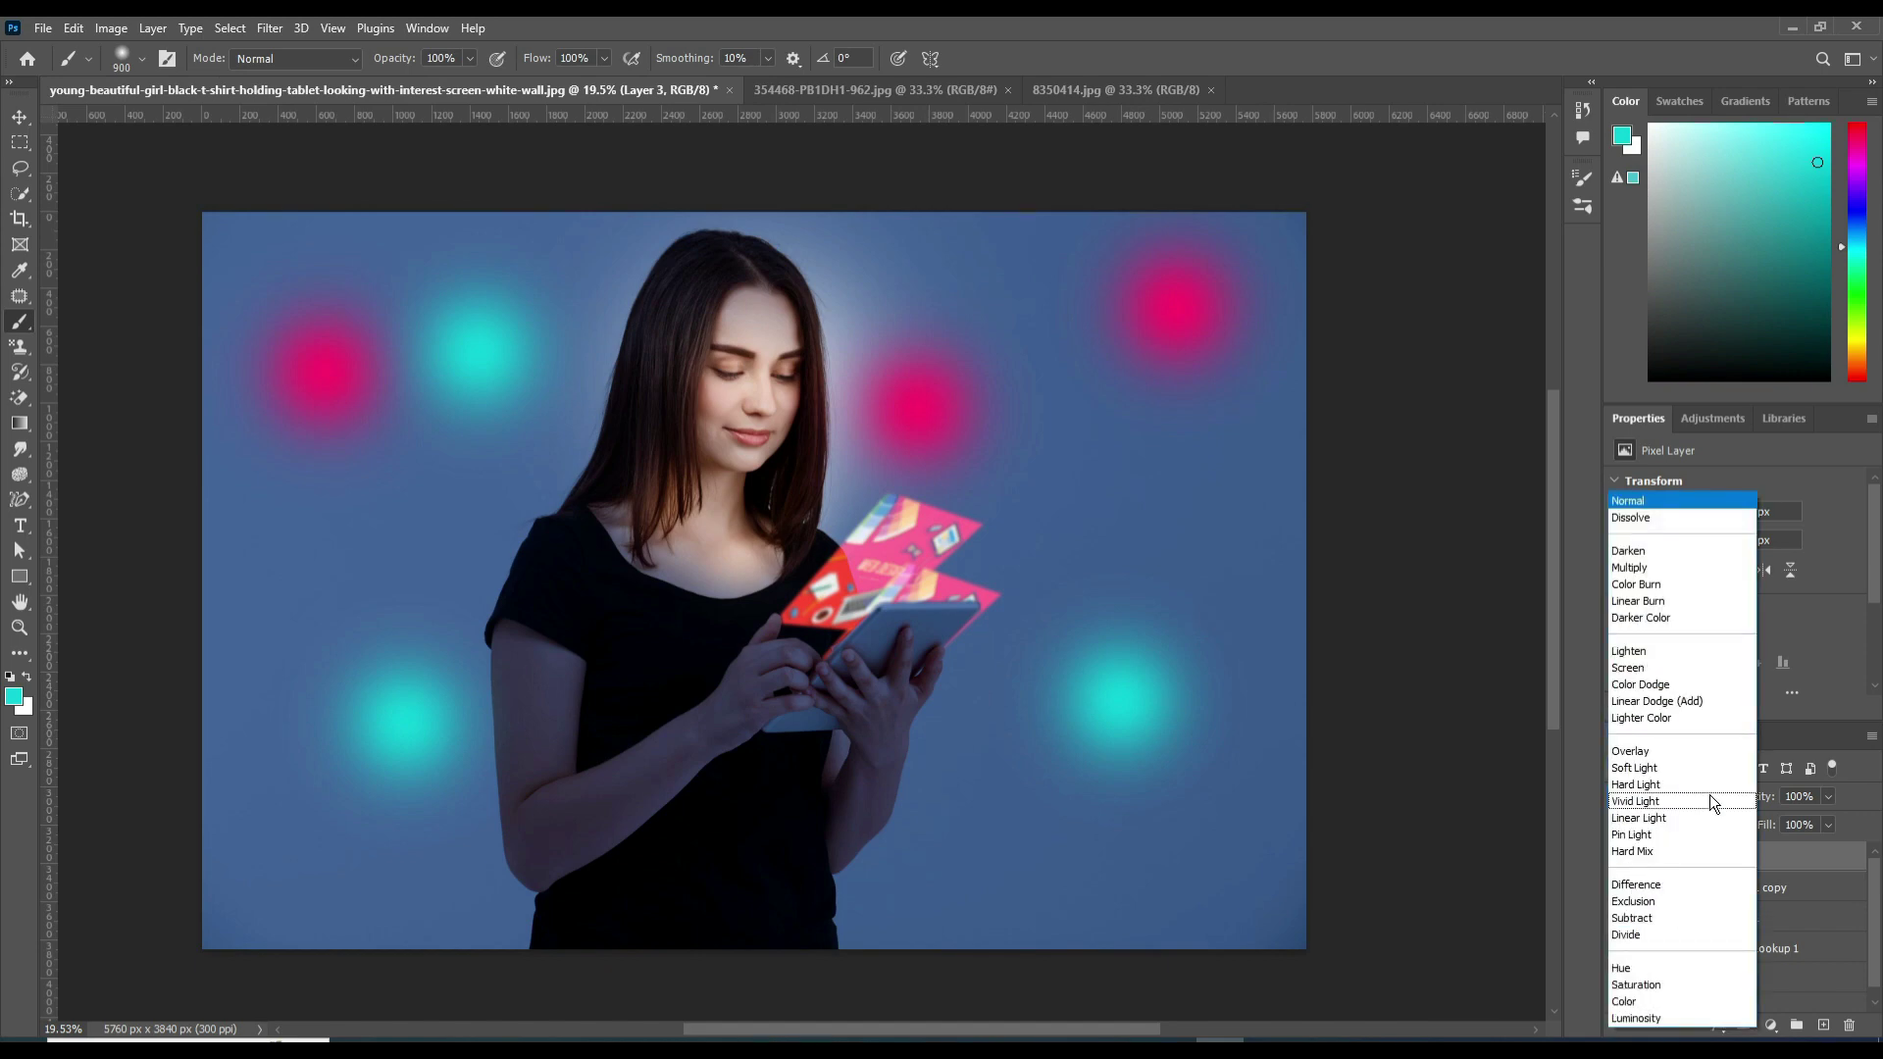
{"action": "left_click", "coordinate": [1647, 669]}
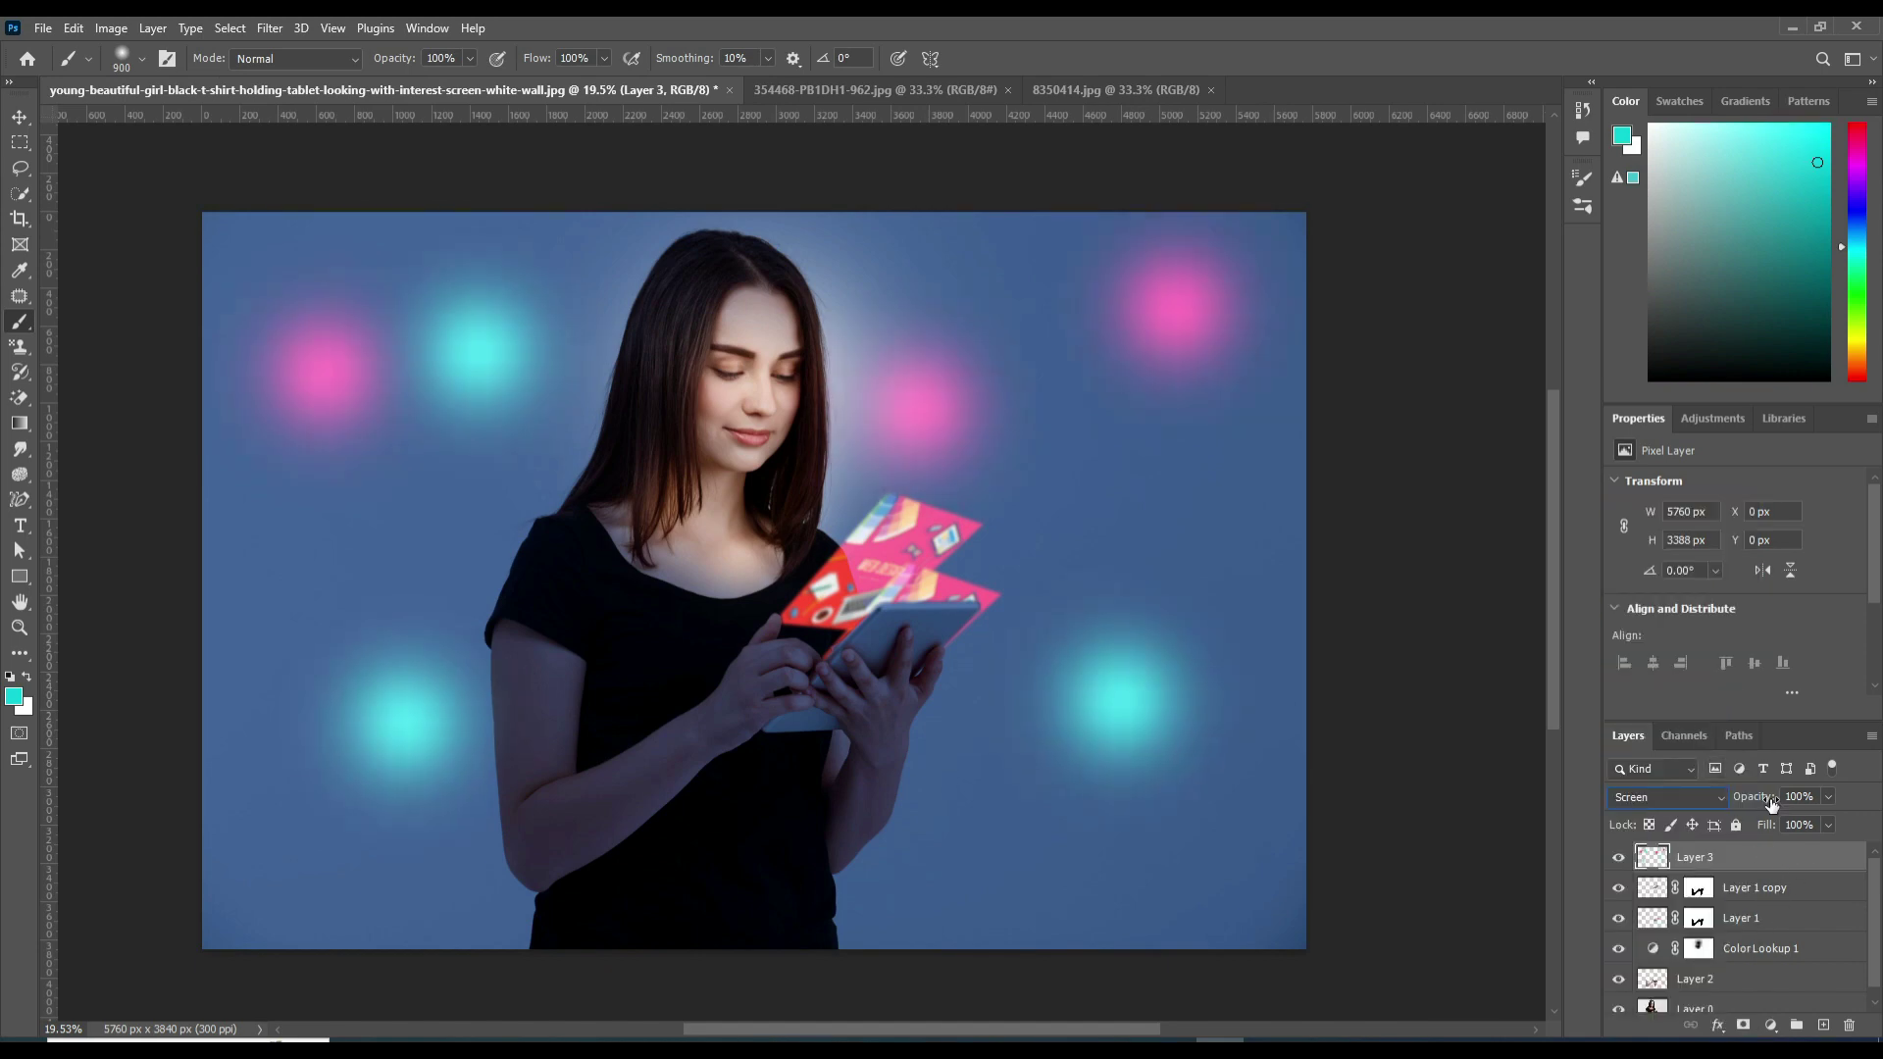
{"action": "left_click_drag", "start_coordinate": [1771, 804], "coordinate": [1739, 805]}
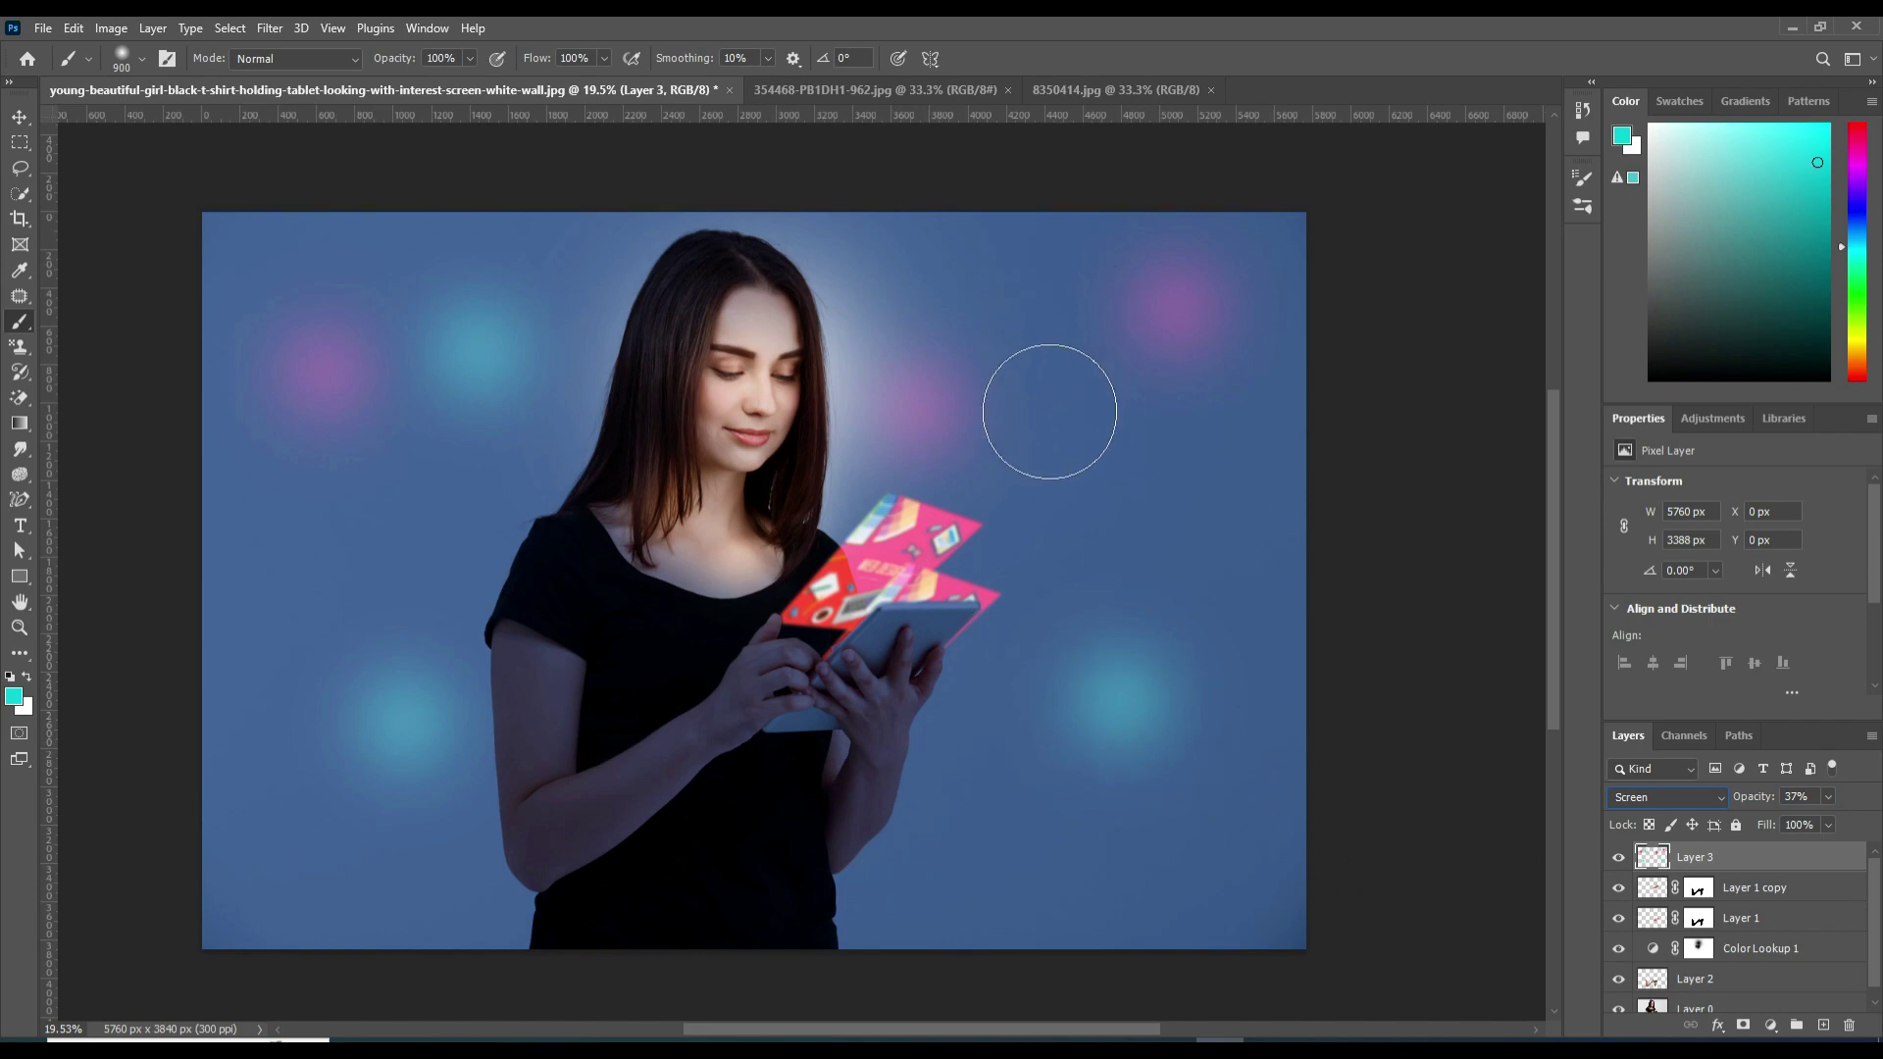
- Bring the 8350414.jpg bokeh image into the woman photo and scale it to fill the canvas
{"action": "left_click", "coordinate": [1085, 93]}
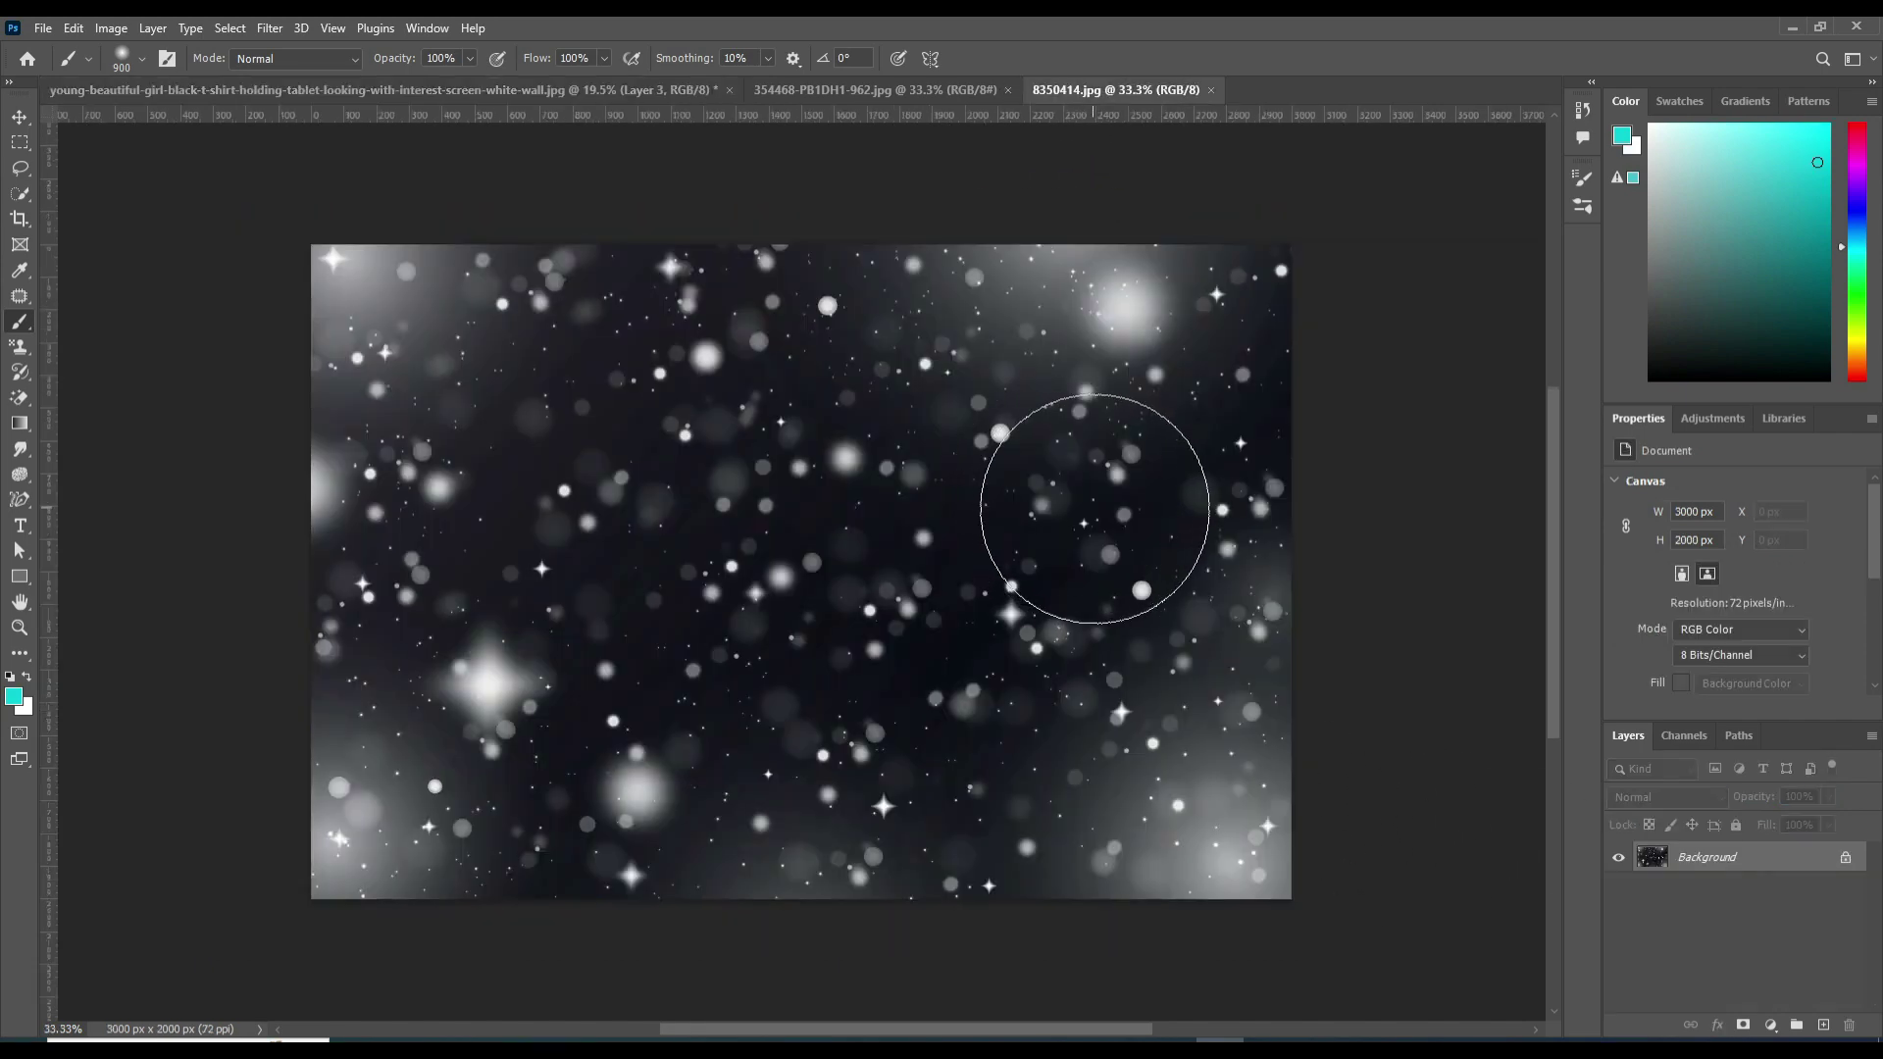
{"action": "key", "text": "v"}
{"action": "mouse_move", "coordinate": [1142, 512]}
{"action": "left_mouse_down"}
{"action": "mouse_move", "coordinate": [677, 339]}
{"action": "mouse_move", "coordinate": [608, 433]}
{"action": "left_mouse_up"}
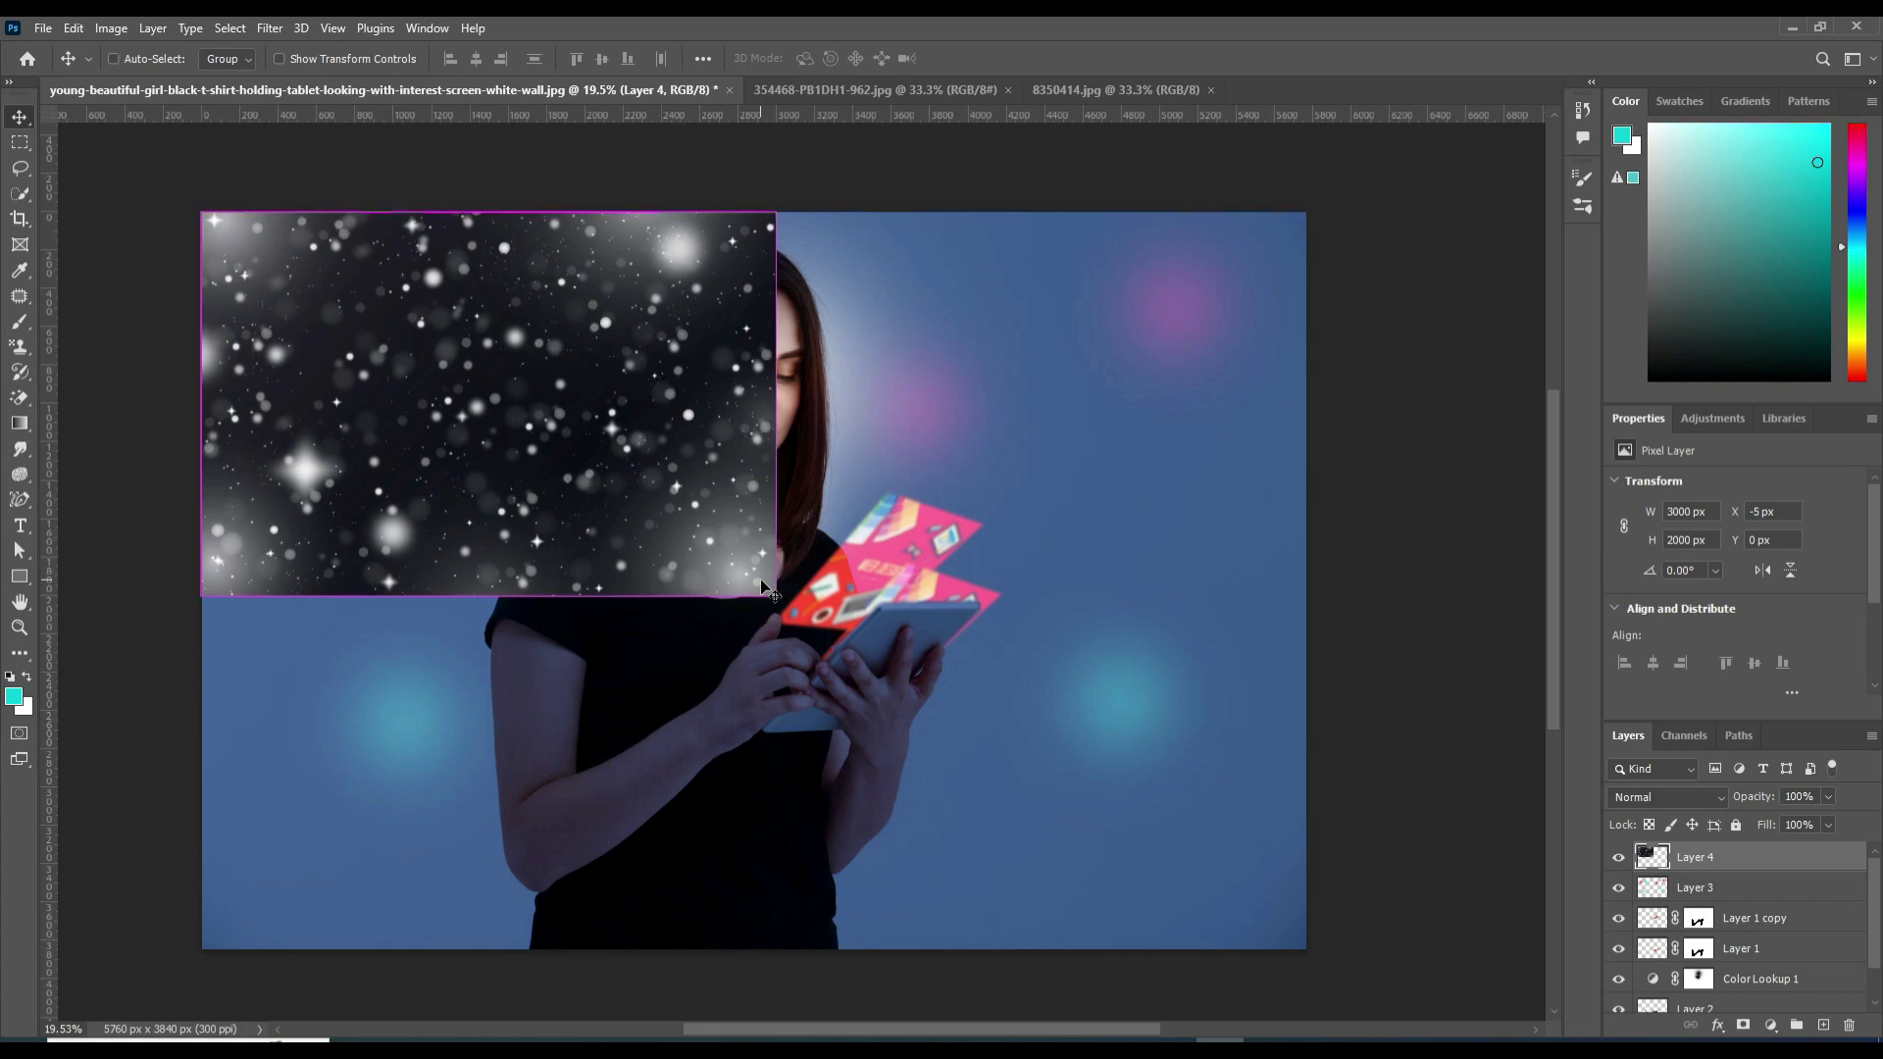
{"action": "key", "text": "ctrl+t"}
{"action": "left_click_drag", "start_coordinate": [775, 595], "coordinate": [1306, 949]}
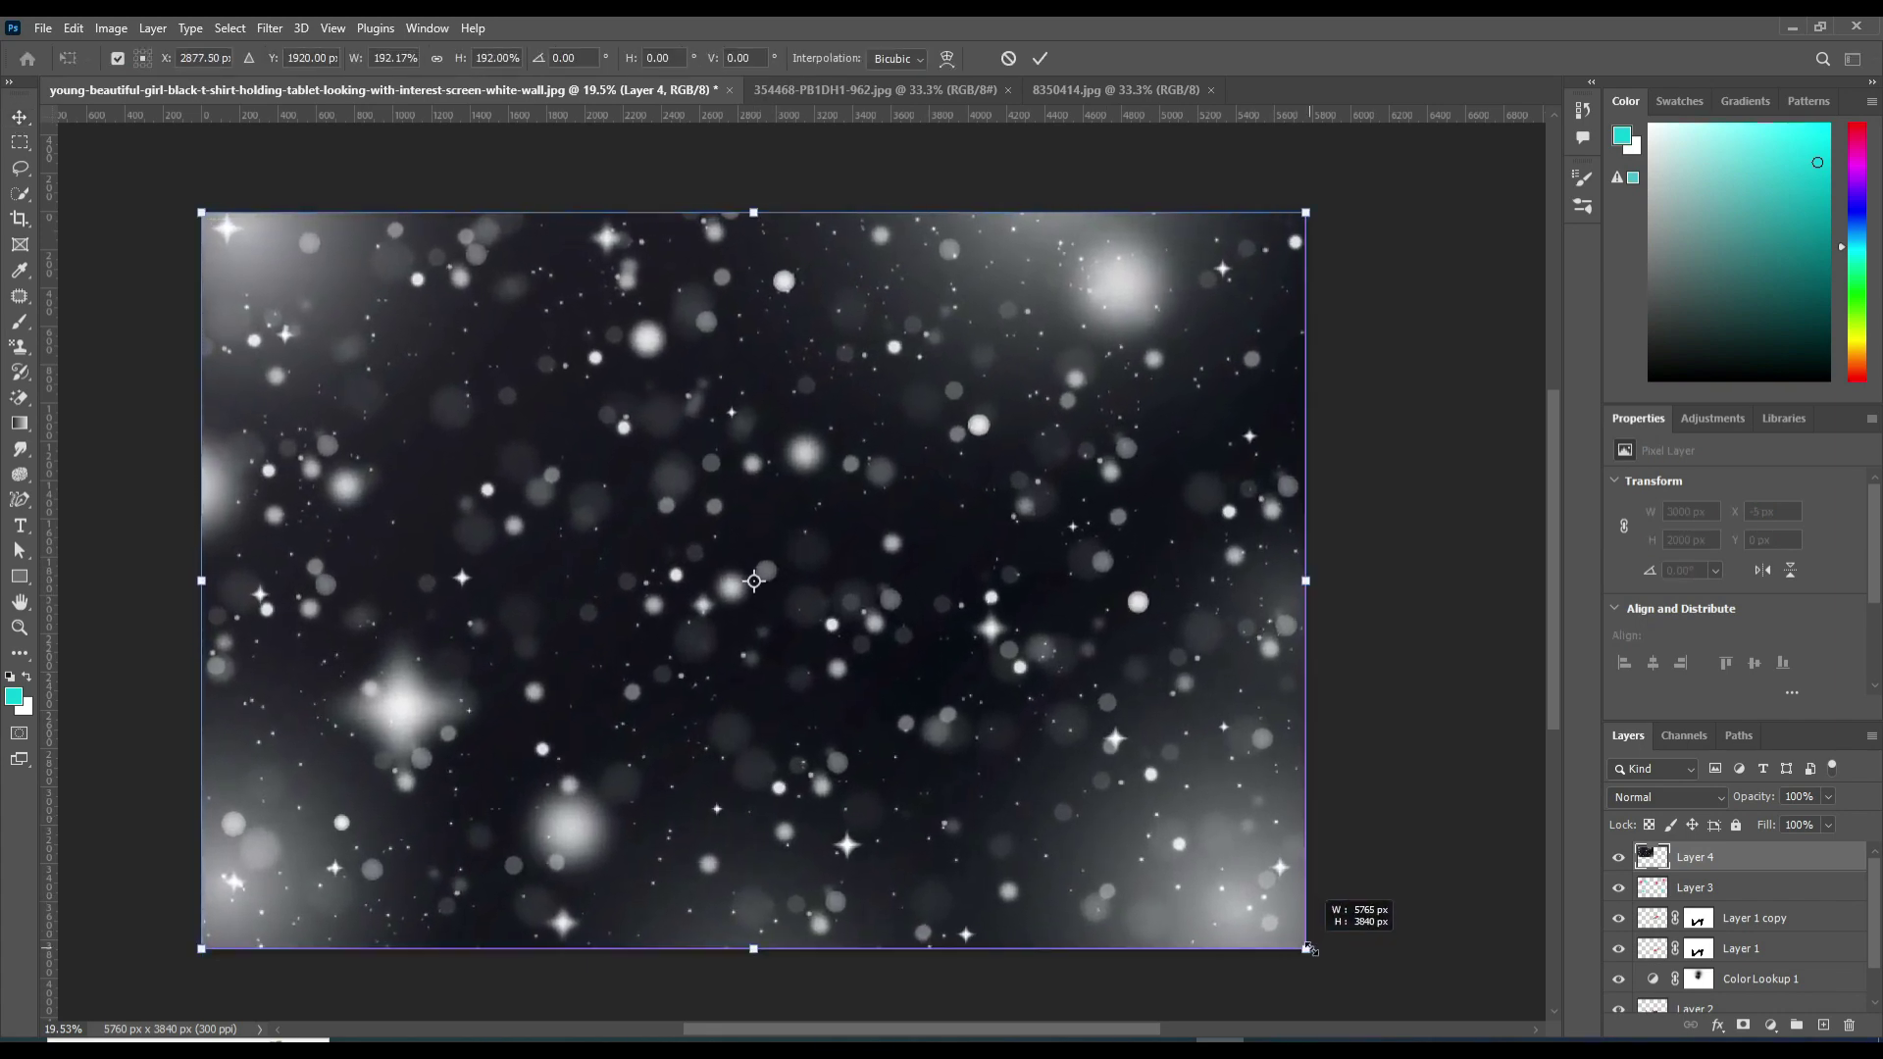
{"action": "key", "text": "Return"}
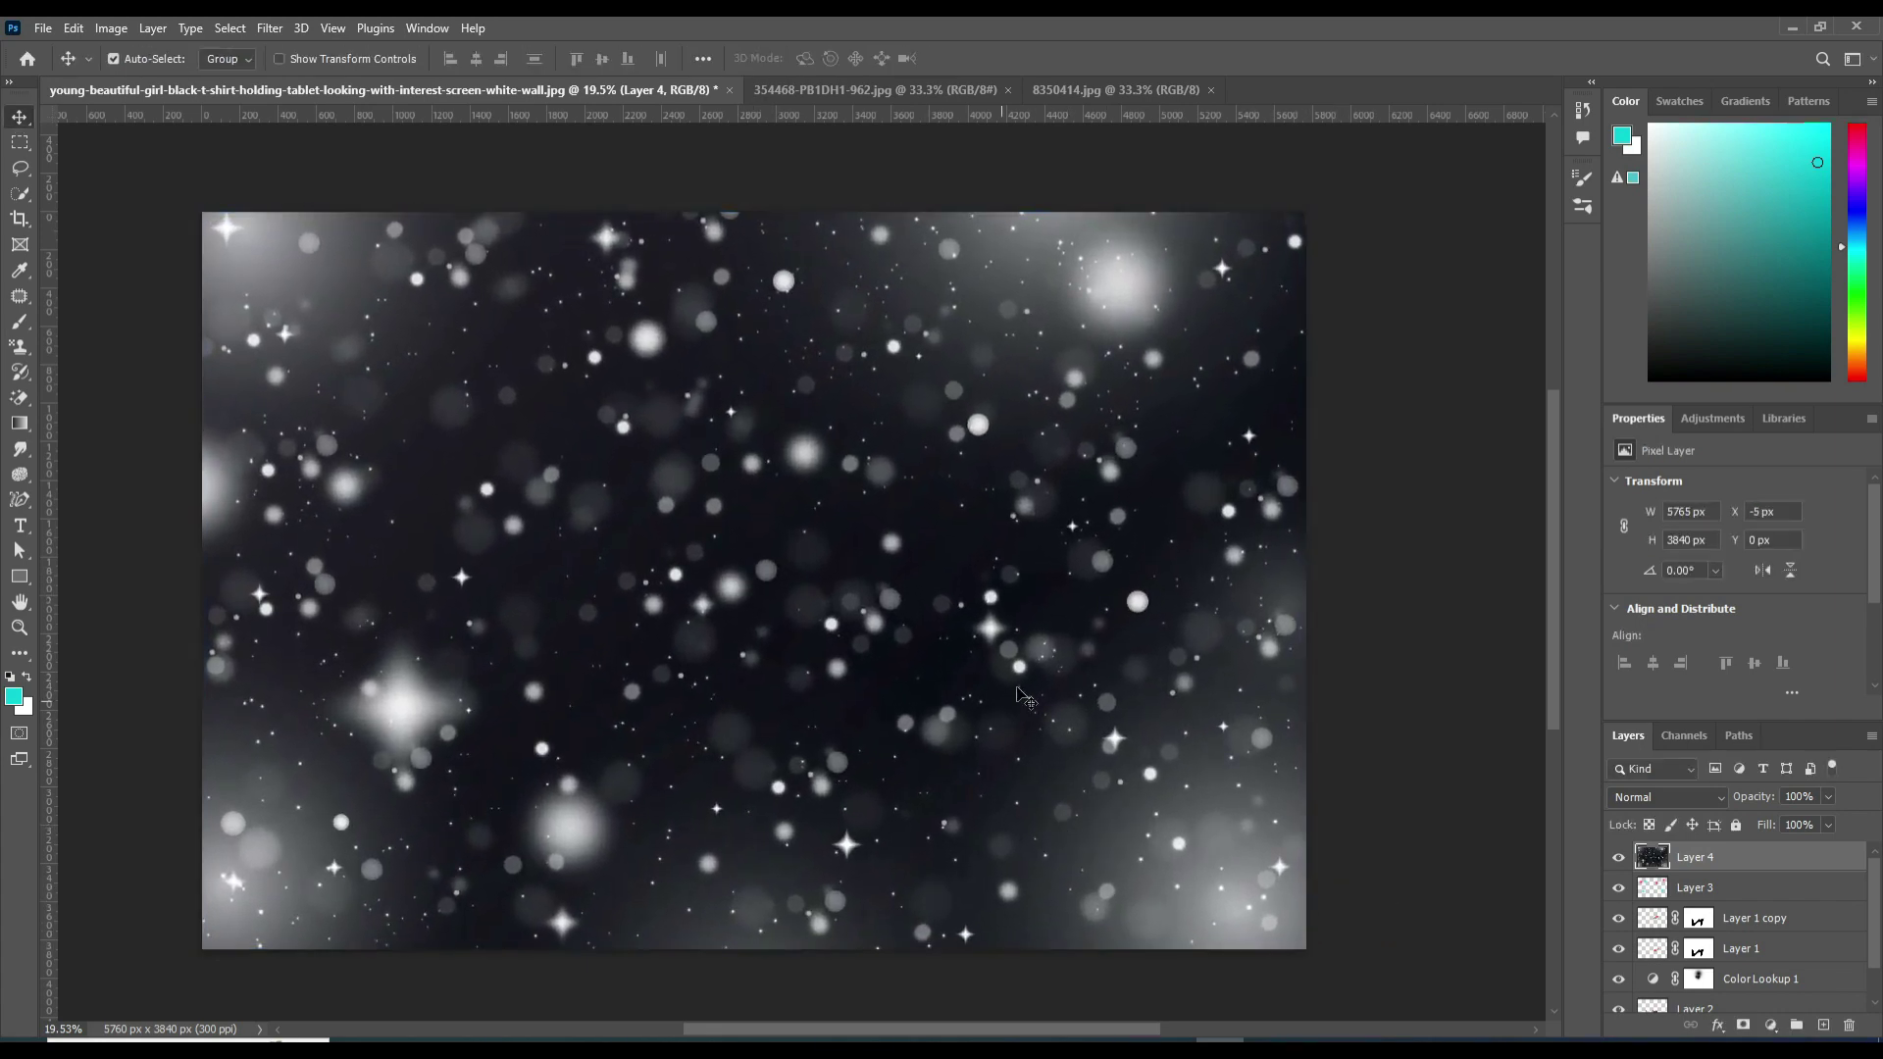
- Set the bokeh Layer 4 to Screen blend mode and add a layer mask
{"action": "left_click", "coordinate": [1648, 798]}
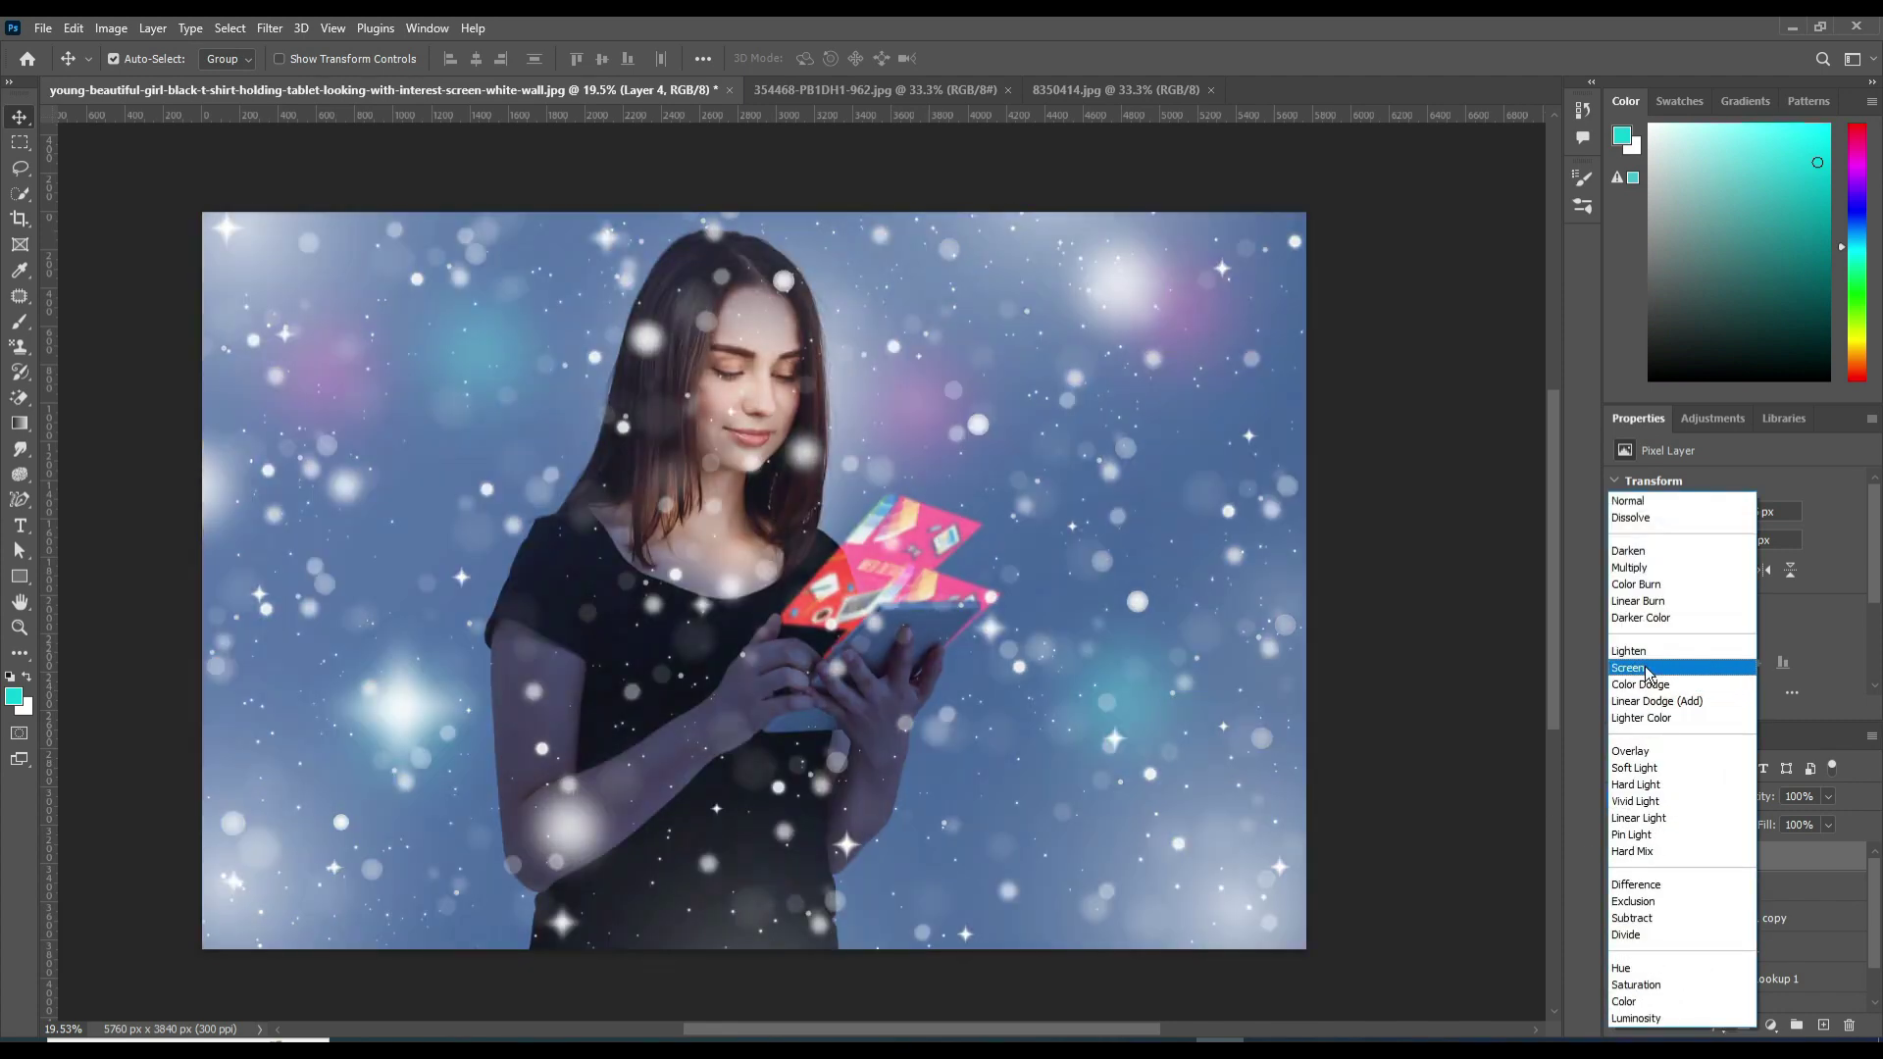
{"action": "left_click", "coordinate": [1648, 671]}
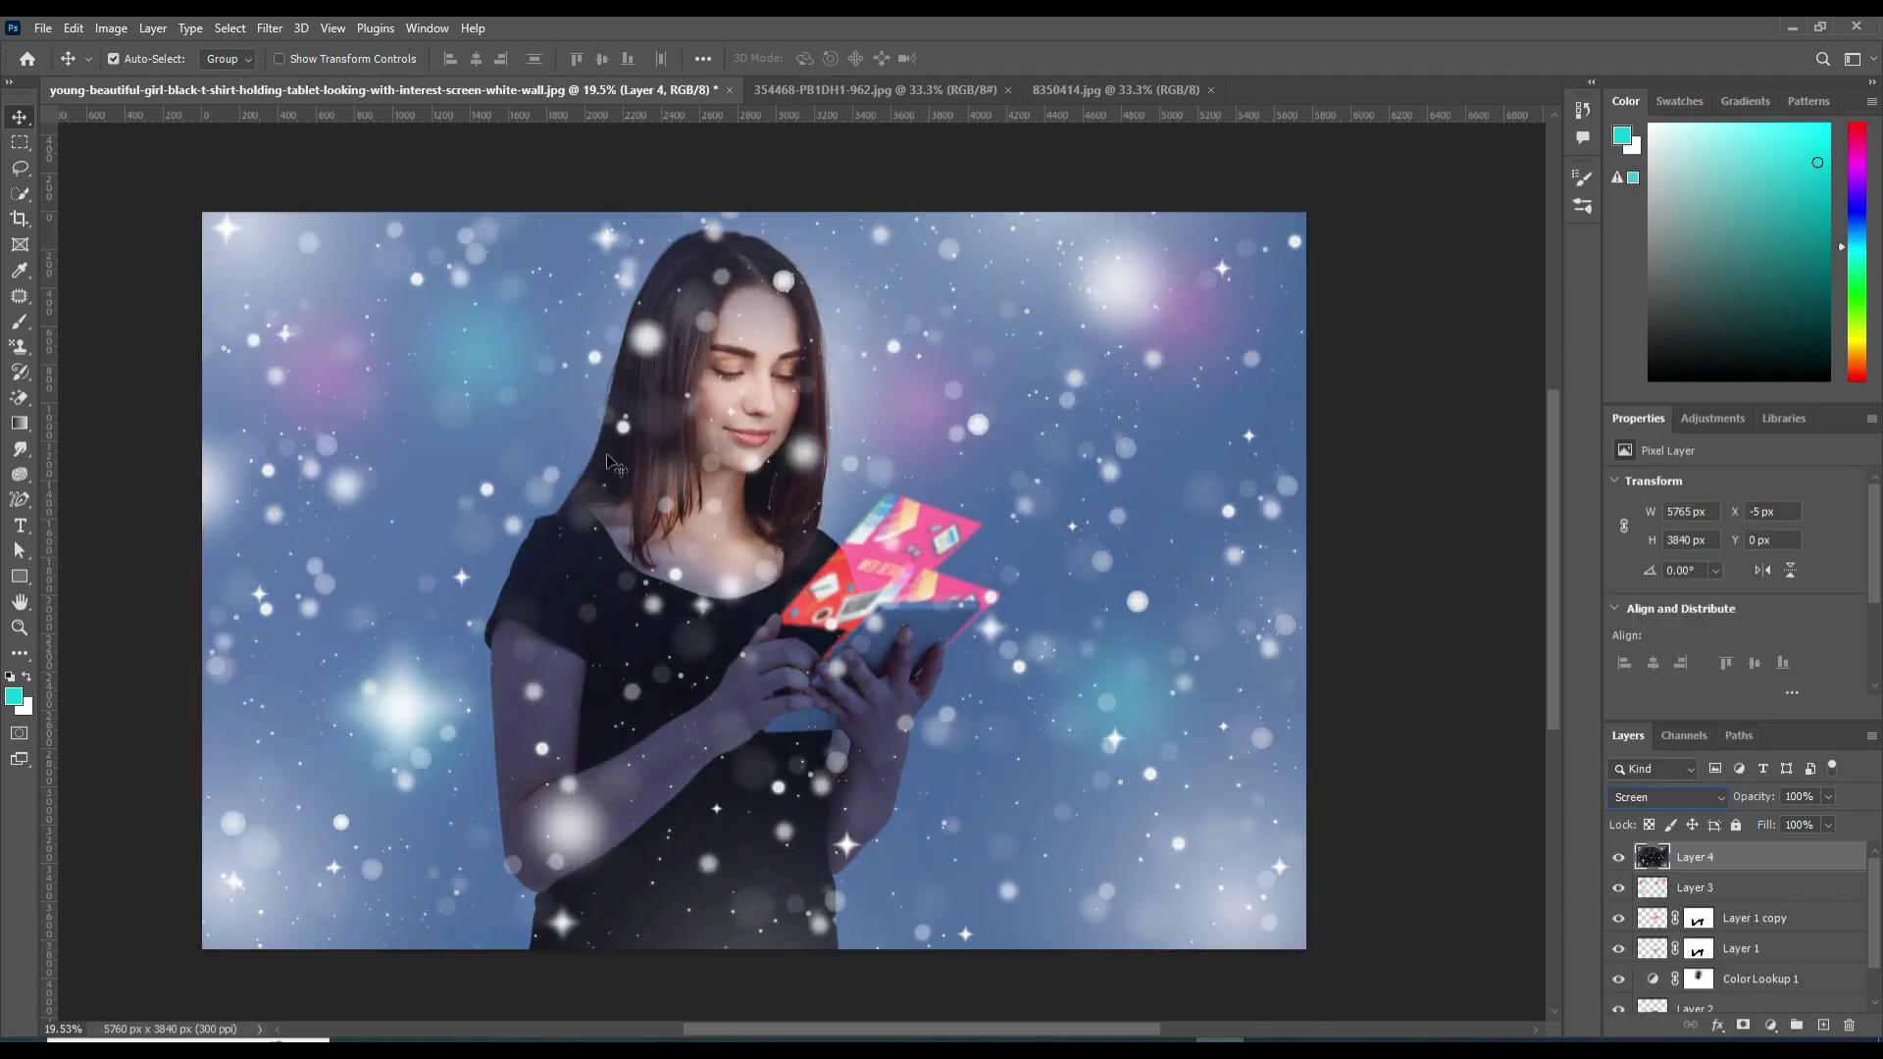
{"action": "left_click", "coordinate": [1742, 1026]}
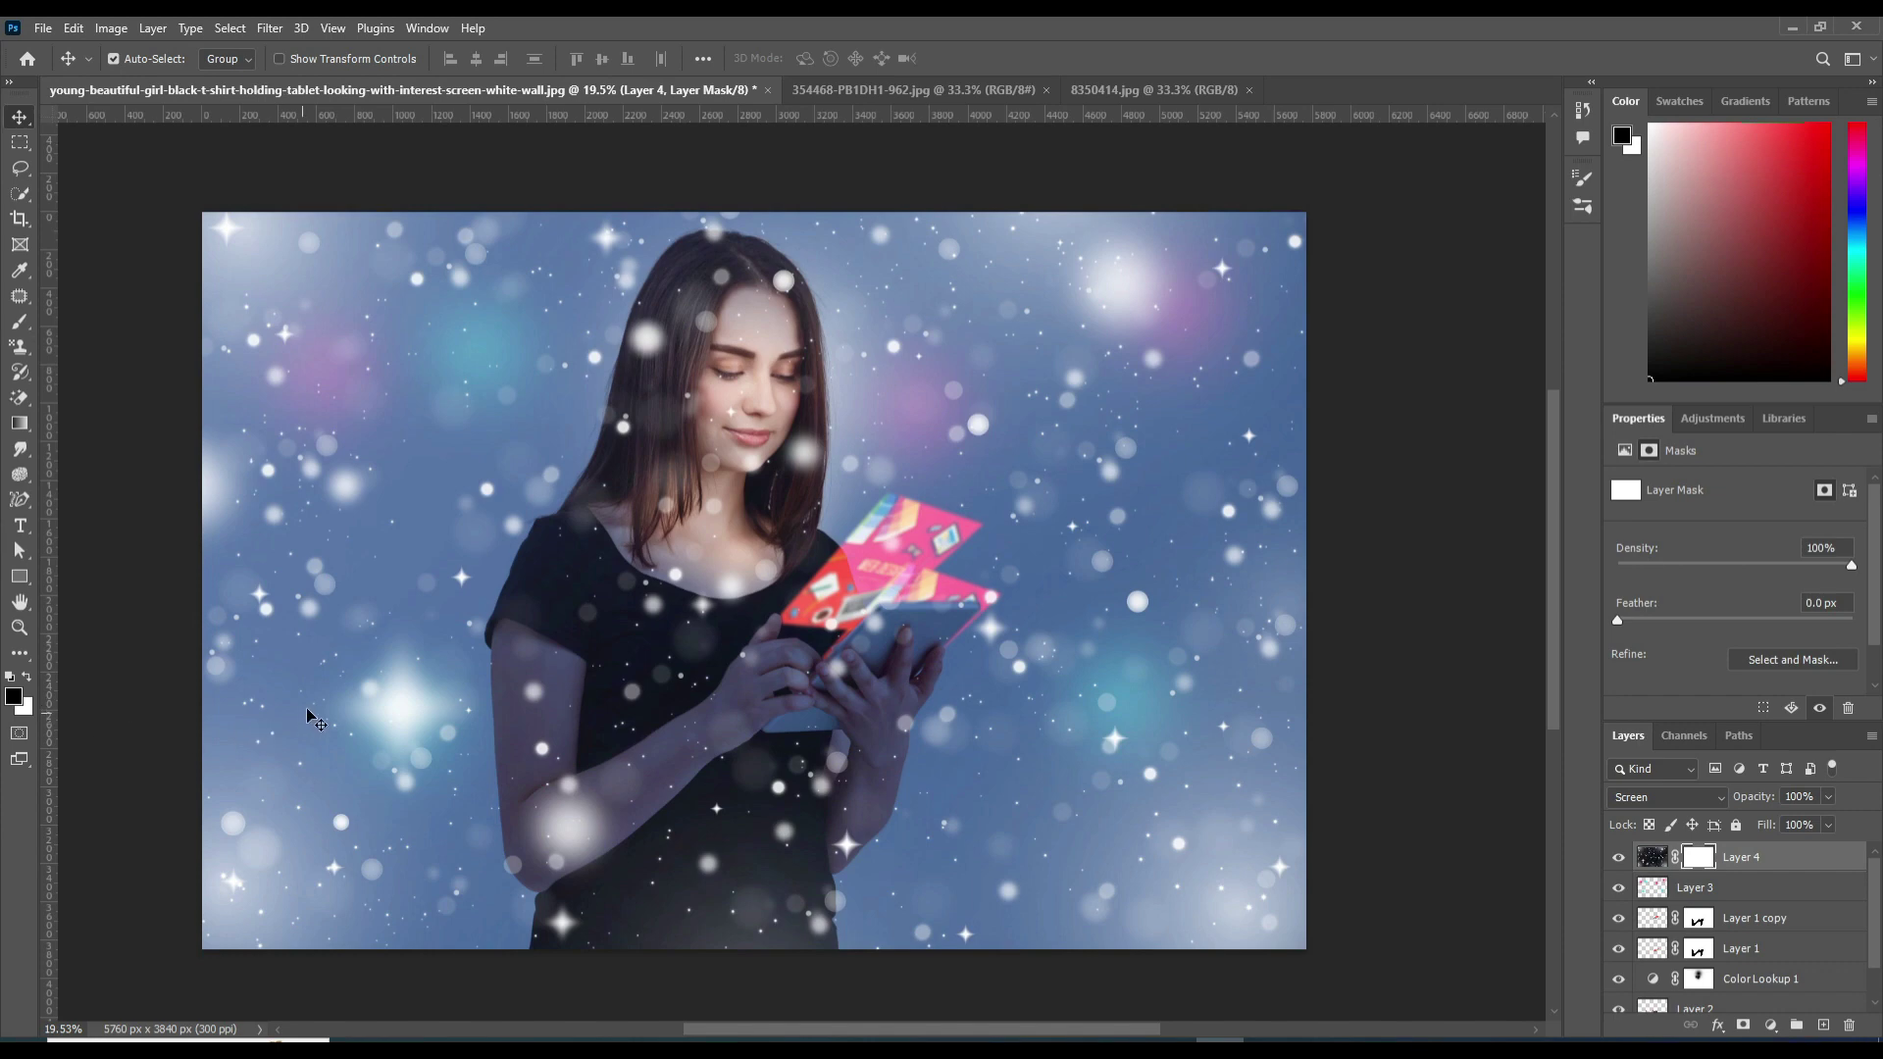
- Mask the sparkles off the woman's face, hands and tablet, then fade Layer 4 to 17% opacity
{"action": "key", "text": "b"}
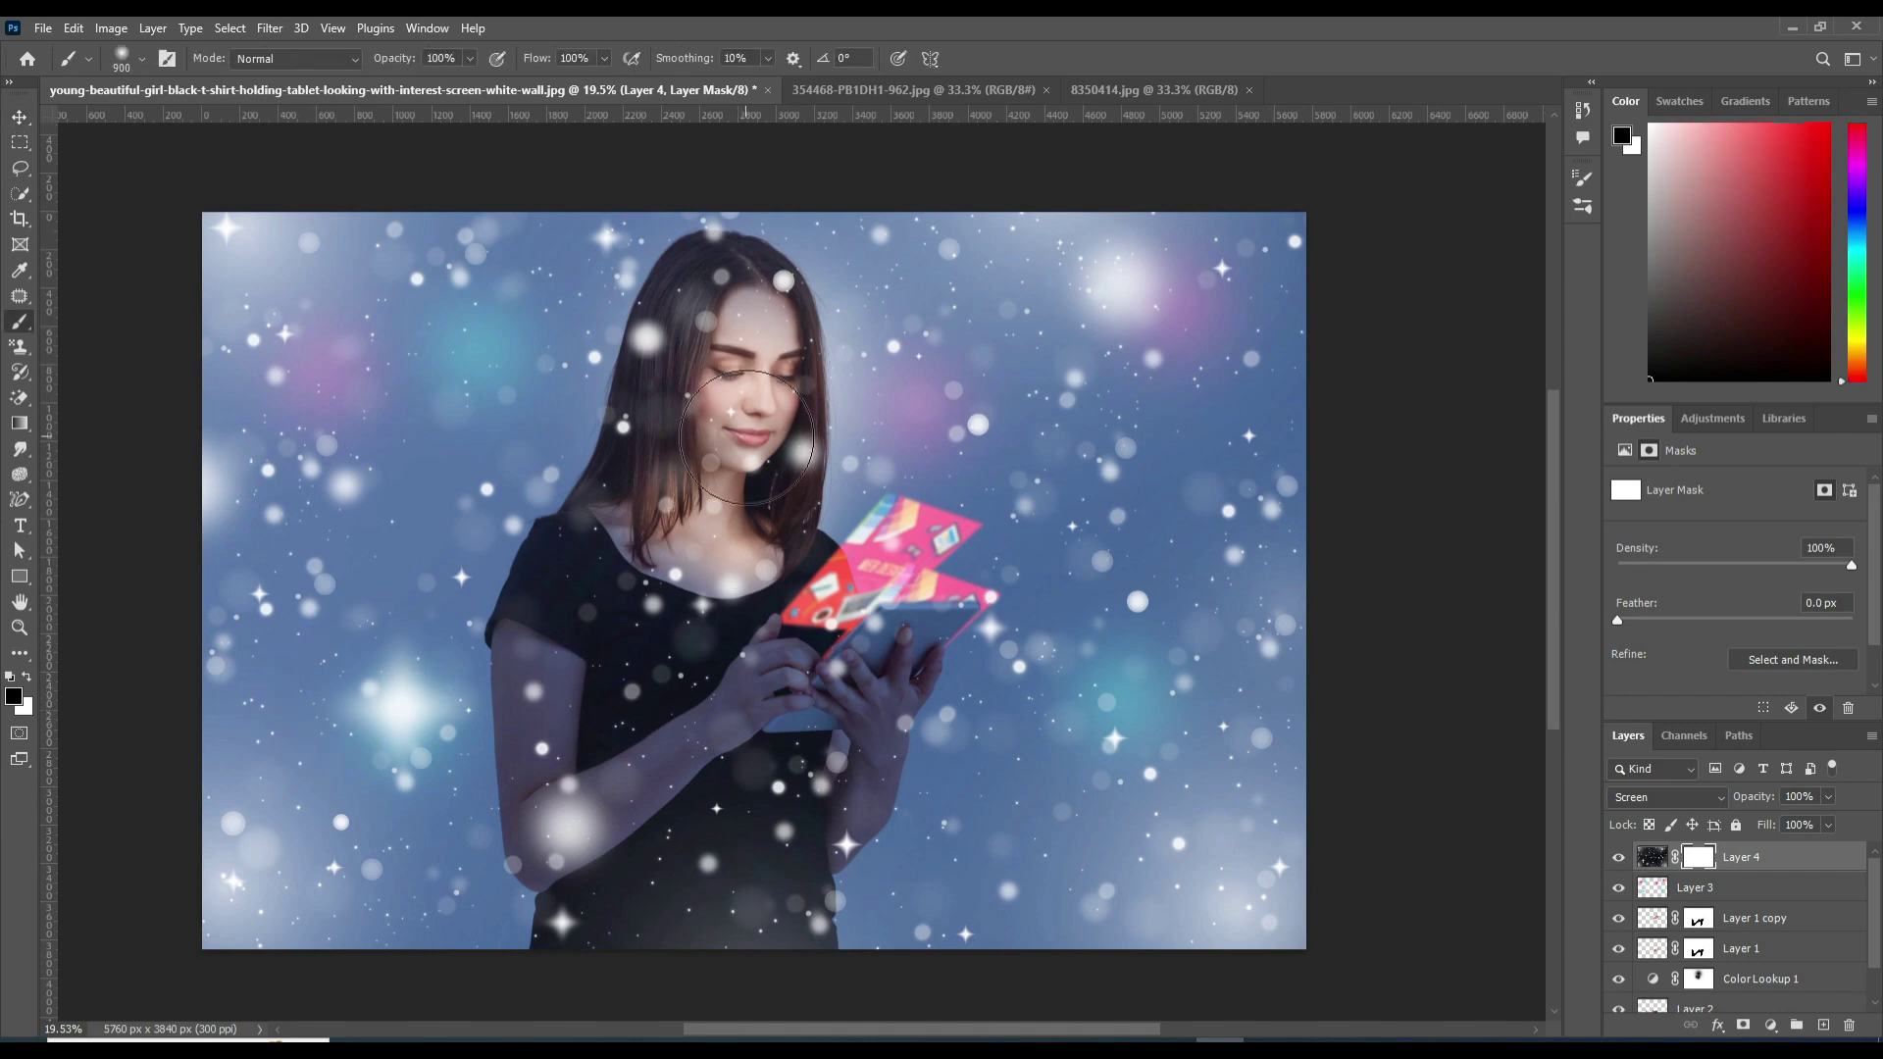
{"action": "mouse_move", "coordinate": [748, 439]}
{"action": "left_mouse_down"}
{"action": "mouse_move", "coordinate": [689, 457]}
{"action": "mouse_move", "coordinate": [638, 687]}
{"action": "mouse_move", "coordinate": [715, 777]}
{"action": "mouse_move", "coordinate": [702, 862]}
{"action": "mouse_move", "coordinate": [574, 728]}
{"action": "mouse_move", "coordinate": [617, 773]}
{"action": "mouse_move", "coordinate": [651, 742]}
{"action": "mouse_move", "coordinate": [706, 786]}
{"action": "mouse_move", "coordinate": [660, 756]}
{"action": "mouse_move", "coordinate": [604, 872]}
{"action": "mouse_move", "coordinate": [756, 807]}
{"action": "left_mouse_up"}
{"action": "key", "text": "bracketleft"}
{"action": "key", "text": "bracketleft"}
{"action": "scroll", "coordinate": [651, 742], "scroll_direction": "down", "scroll_amount": 1}
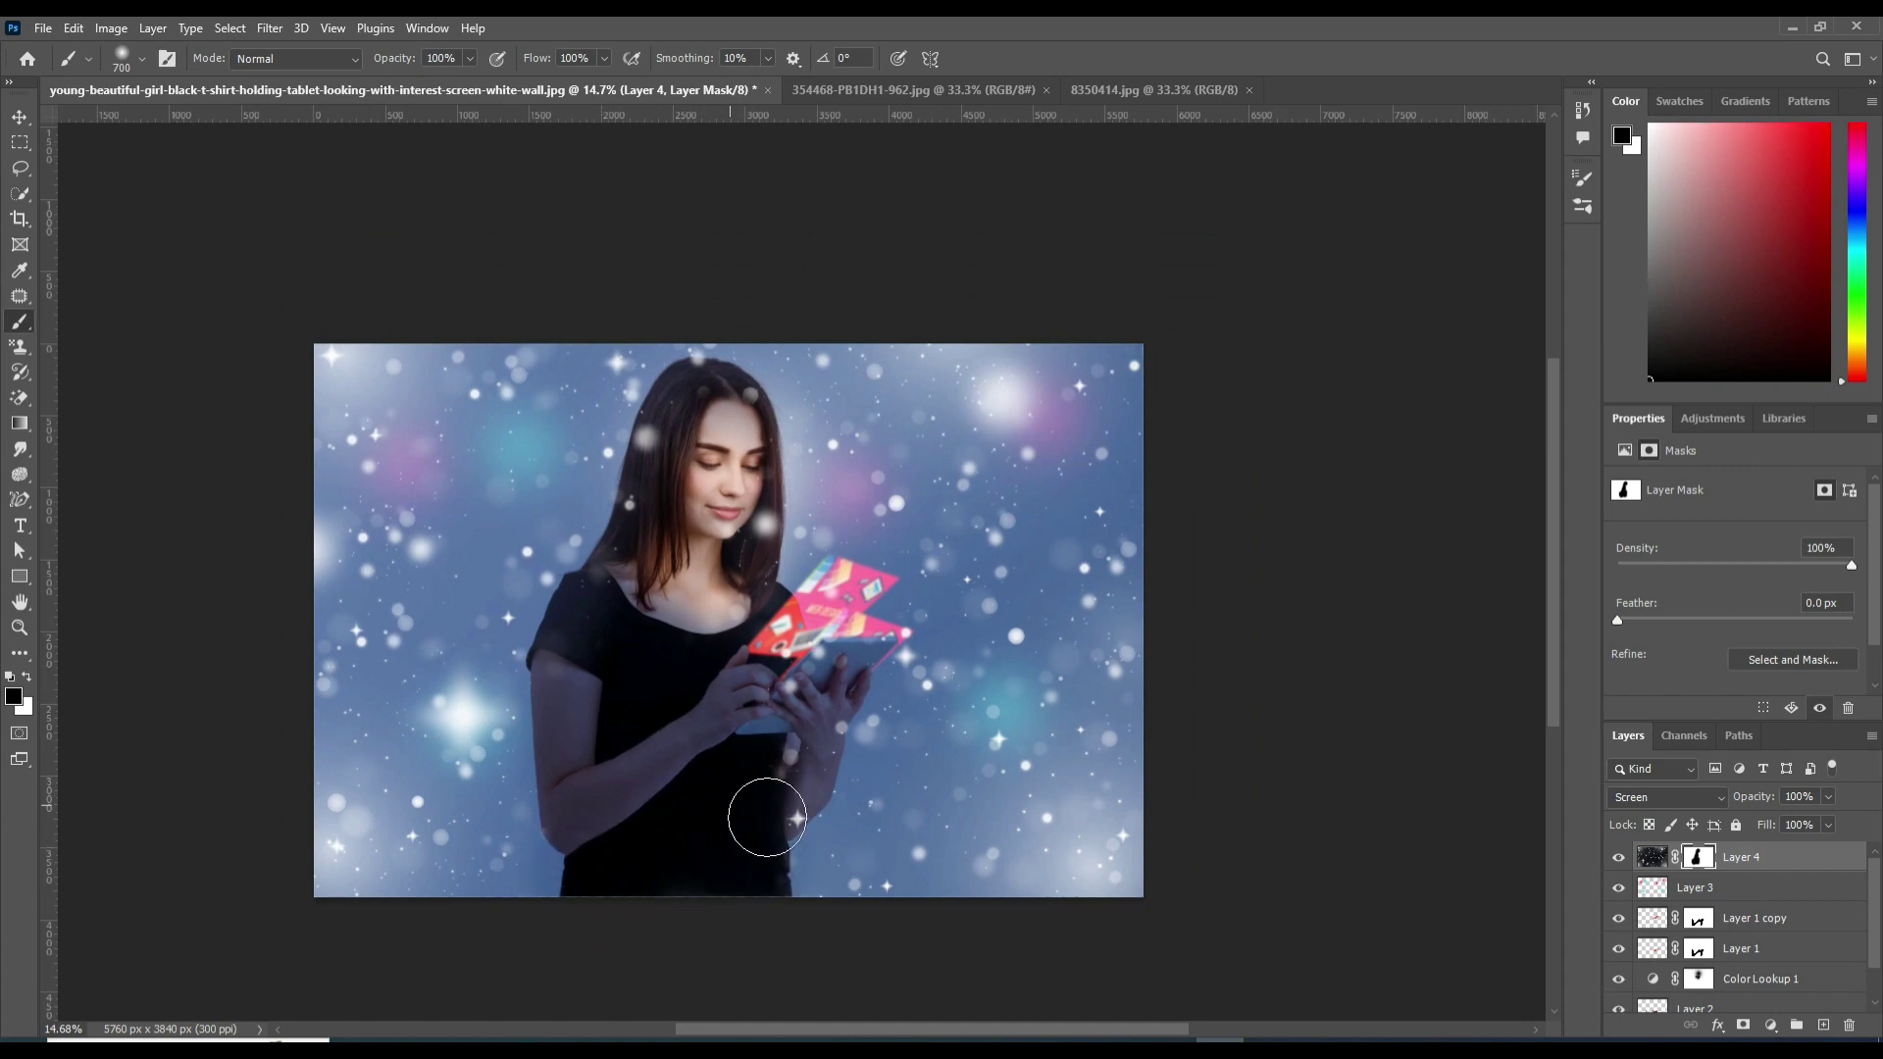
{"action": "scroll", "coordinate": [770, 740], "scroll_direction": "up", "scroll_amount": 3}
{"action": "key", "text": "bracketleft"}
{"action": "key", "text": "bracketleft"}
{"action": "key", "text": "bracketleft"}
{"action": "mouse_move", "coordinate": [770, 740]}
{"action": "left_mouse_down"}
{"action": "mouse_move", "coordinate": [841, 622]}
{"action": "mouse_move", "coordinate": [863, 491]}
{"action": "mouse_move", "coordinate": [718, 313]}
{"action": "mouse_move", "coordinate": [442, 687]}
{"action": "mouse_move", "coordinate": [660, 715]}
{"action": "left_mouse_up"}
{"action": "left_click_drag", "start_coordinate": [817, 703], "coordinate": [816, 635]}
{"action": "scroll", "coordinate": [816, 636], "scroll_direction": "down", "scroll_amount": 2}
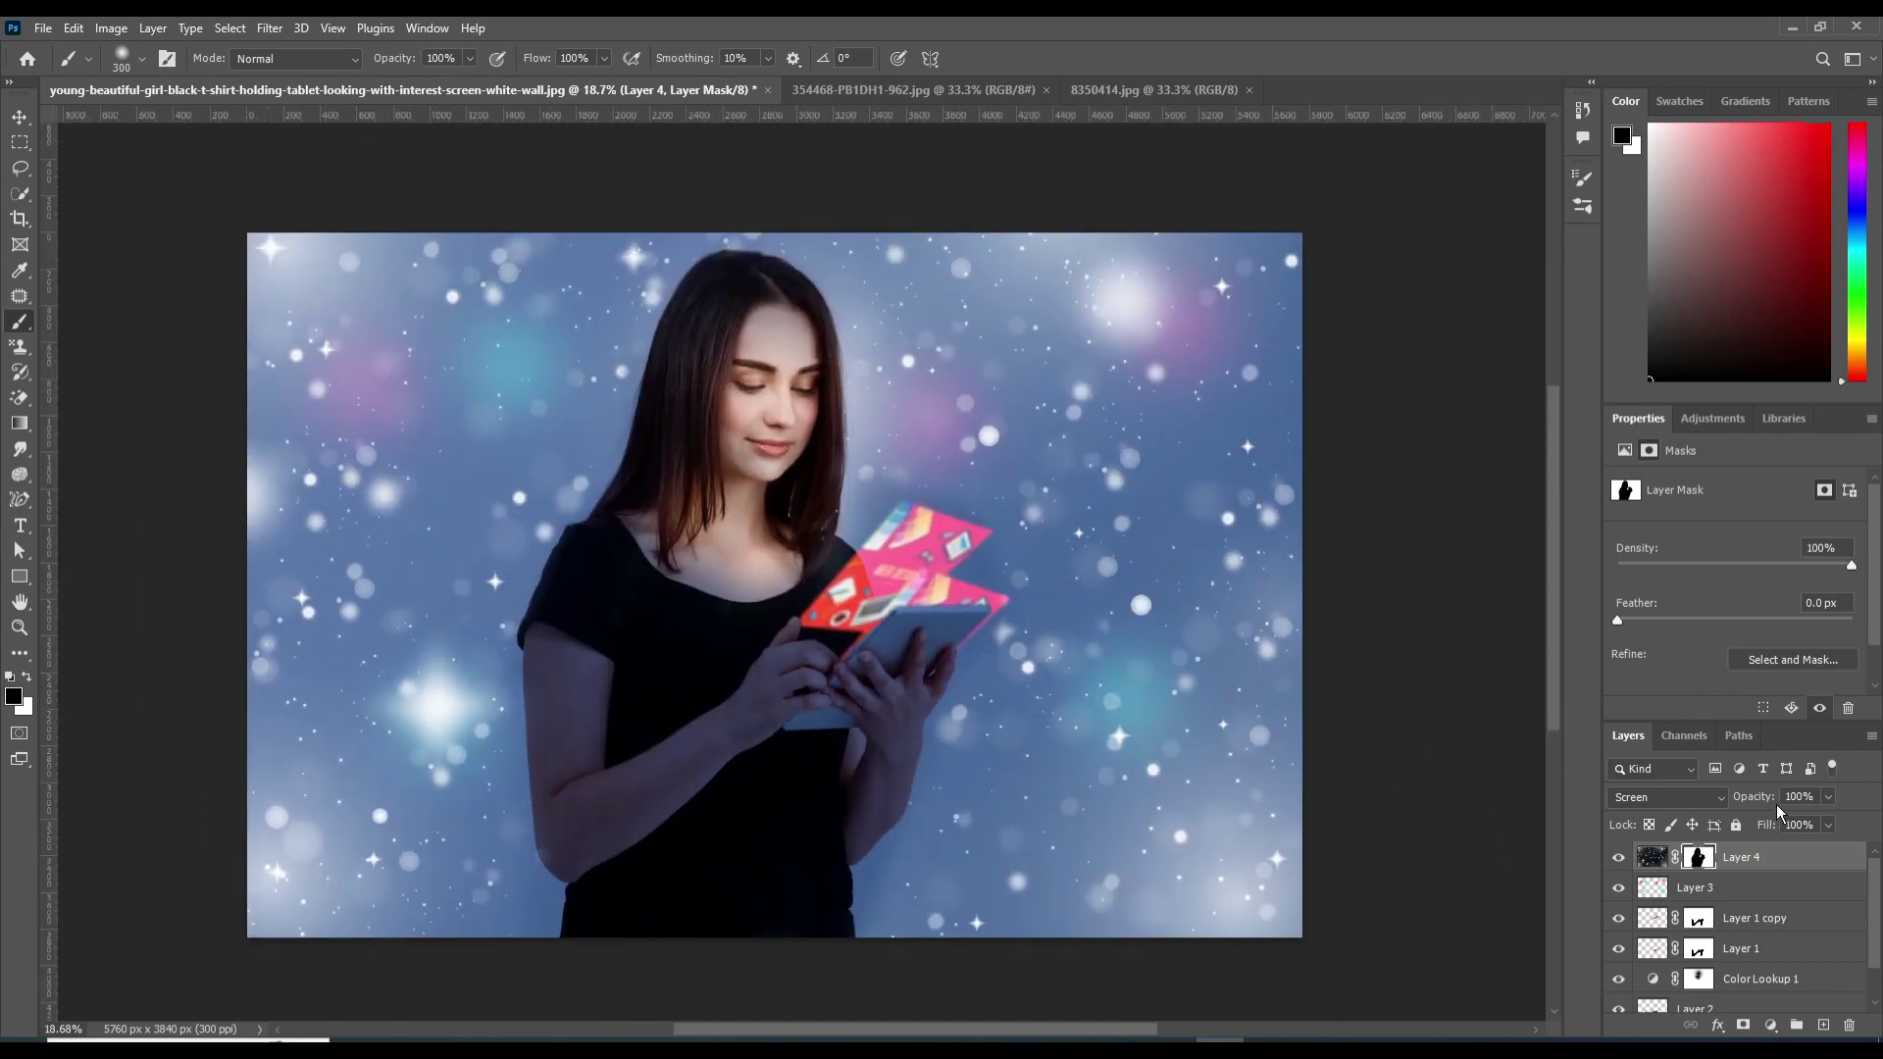
{"action": "left_click_drag", "start_coordinate": [1760, 798], "coordinate": [1747, 802]}
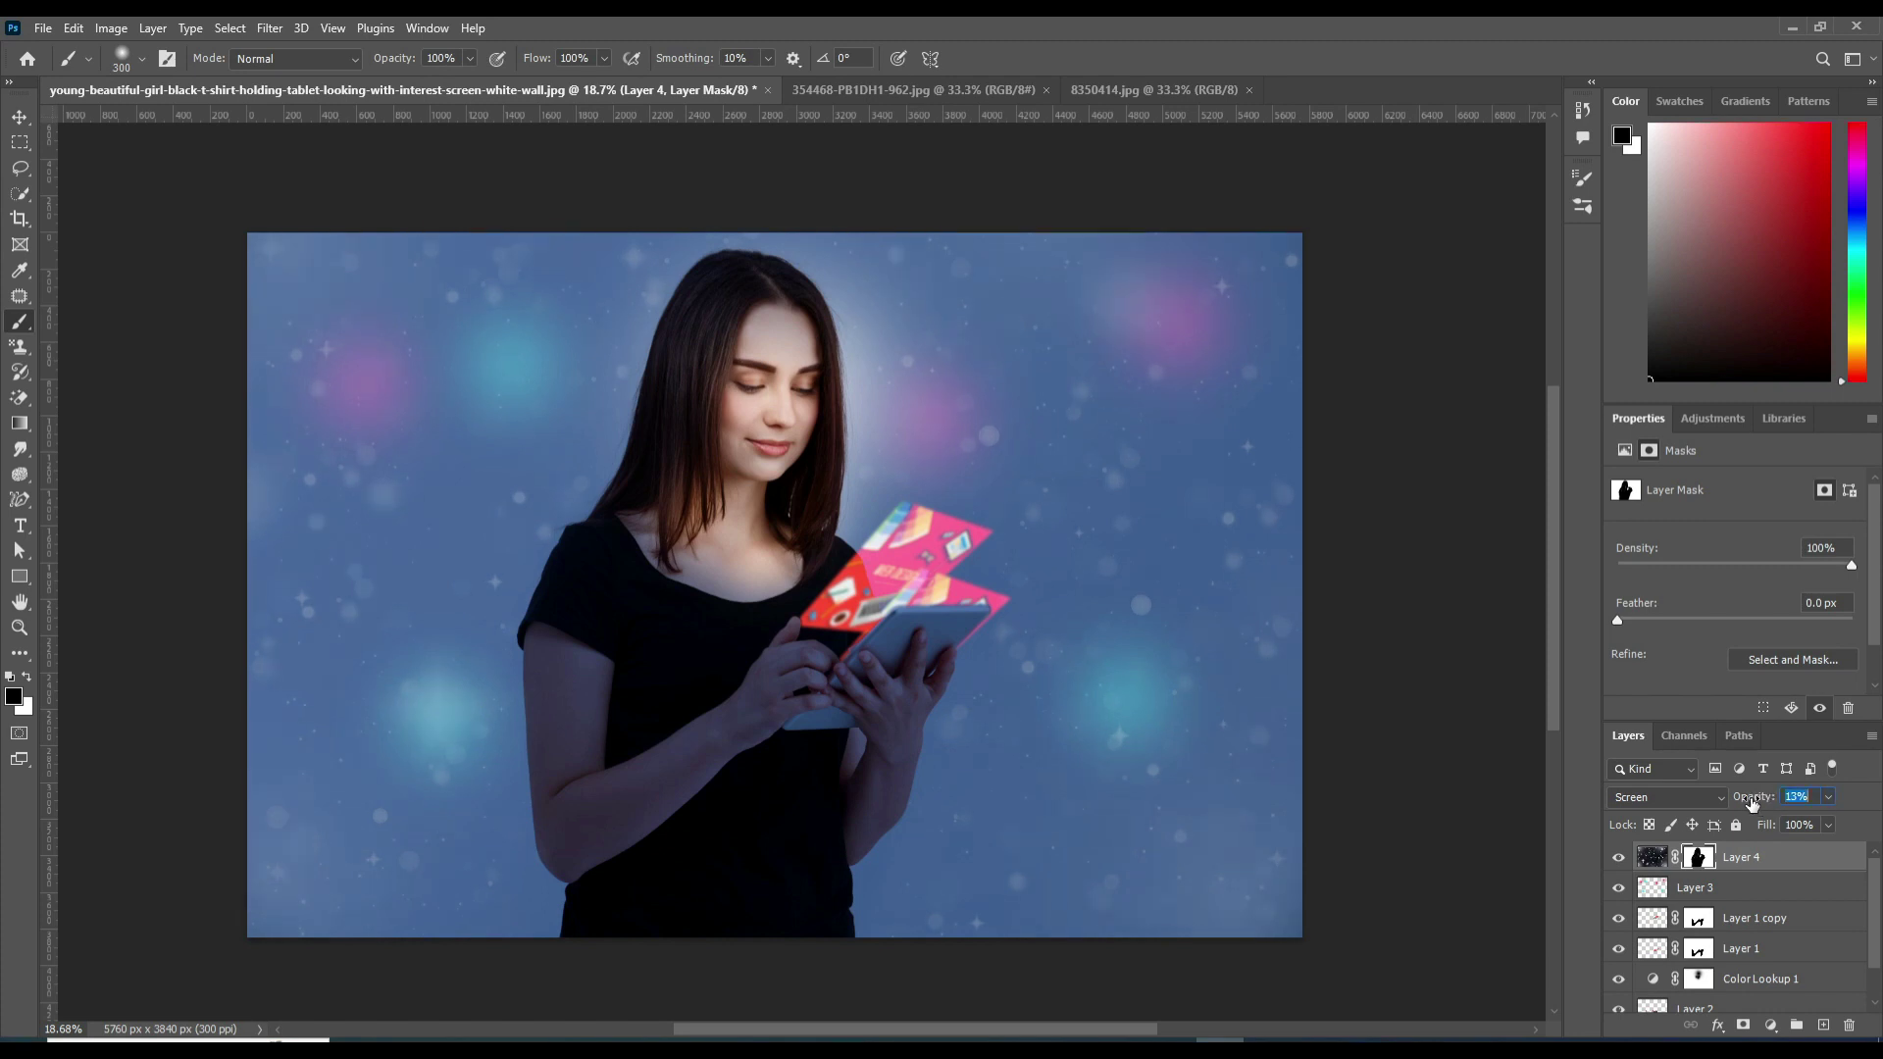
{"action": "type", "text": "17"}
{"action": "key", "text": "Return"}
- Group Layer 4 down through Layer 2 into Group 1
{"action": "left_click", "coordinate": [1654, 859]}
{"action": "scroll", "coordinate": [1699, 961], "scroll_direction": "down", "scroll_amount": 1}
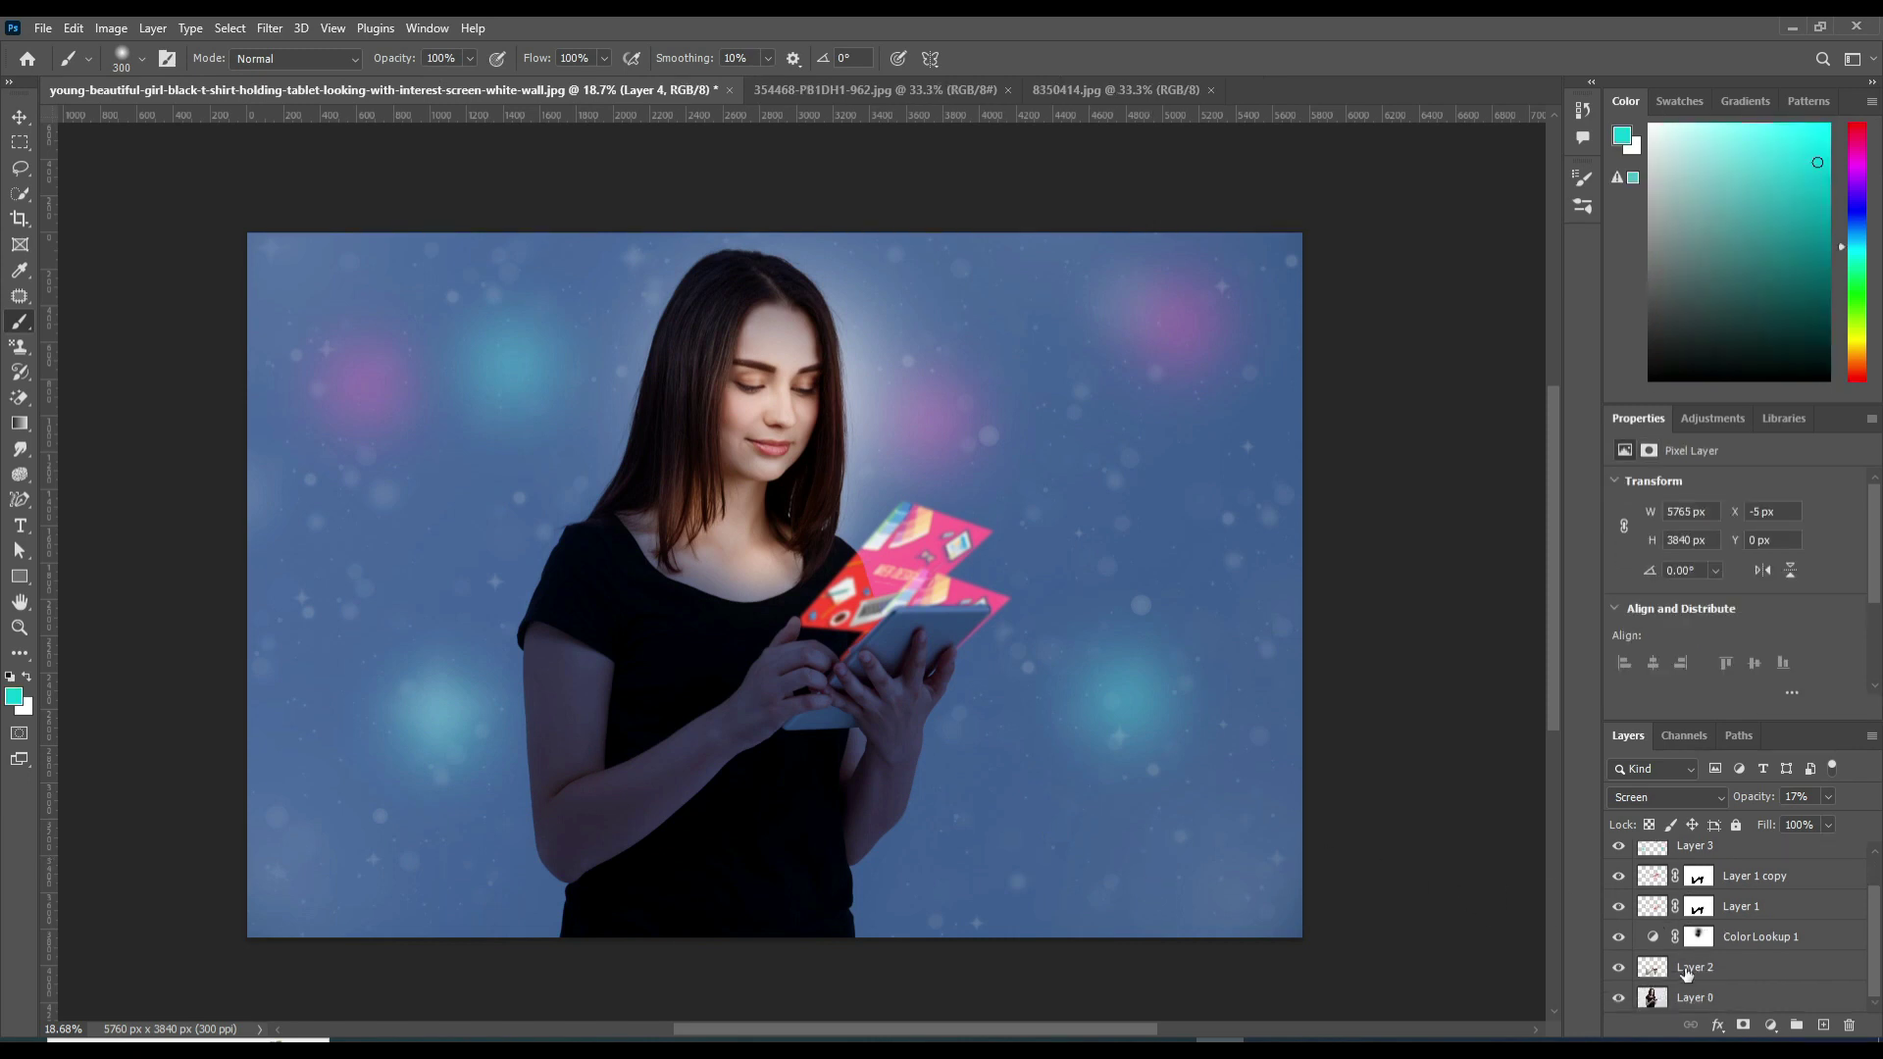
{"action": "left_click", "coordinate": [1665, 971], "text": "shift"}
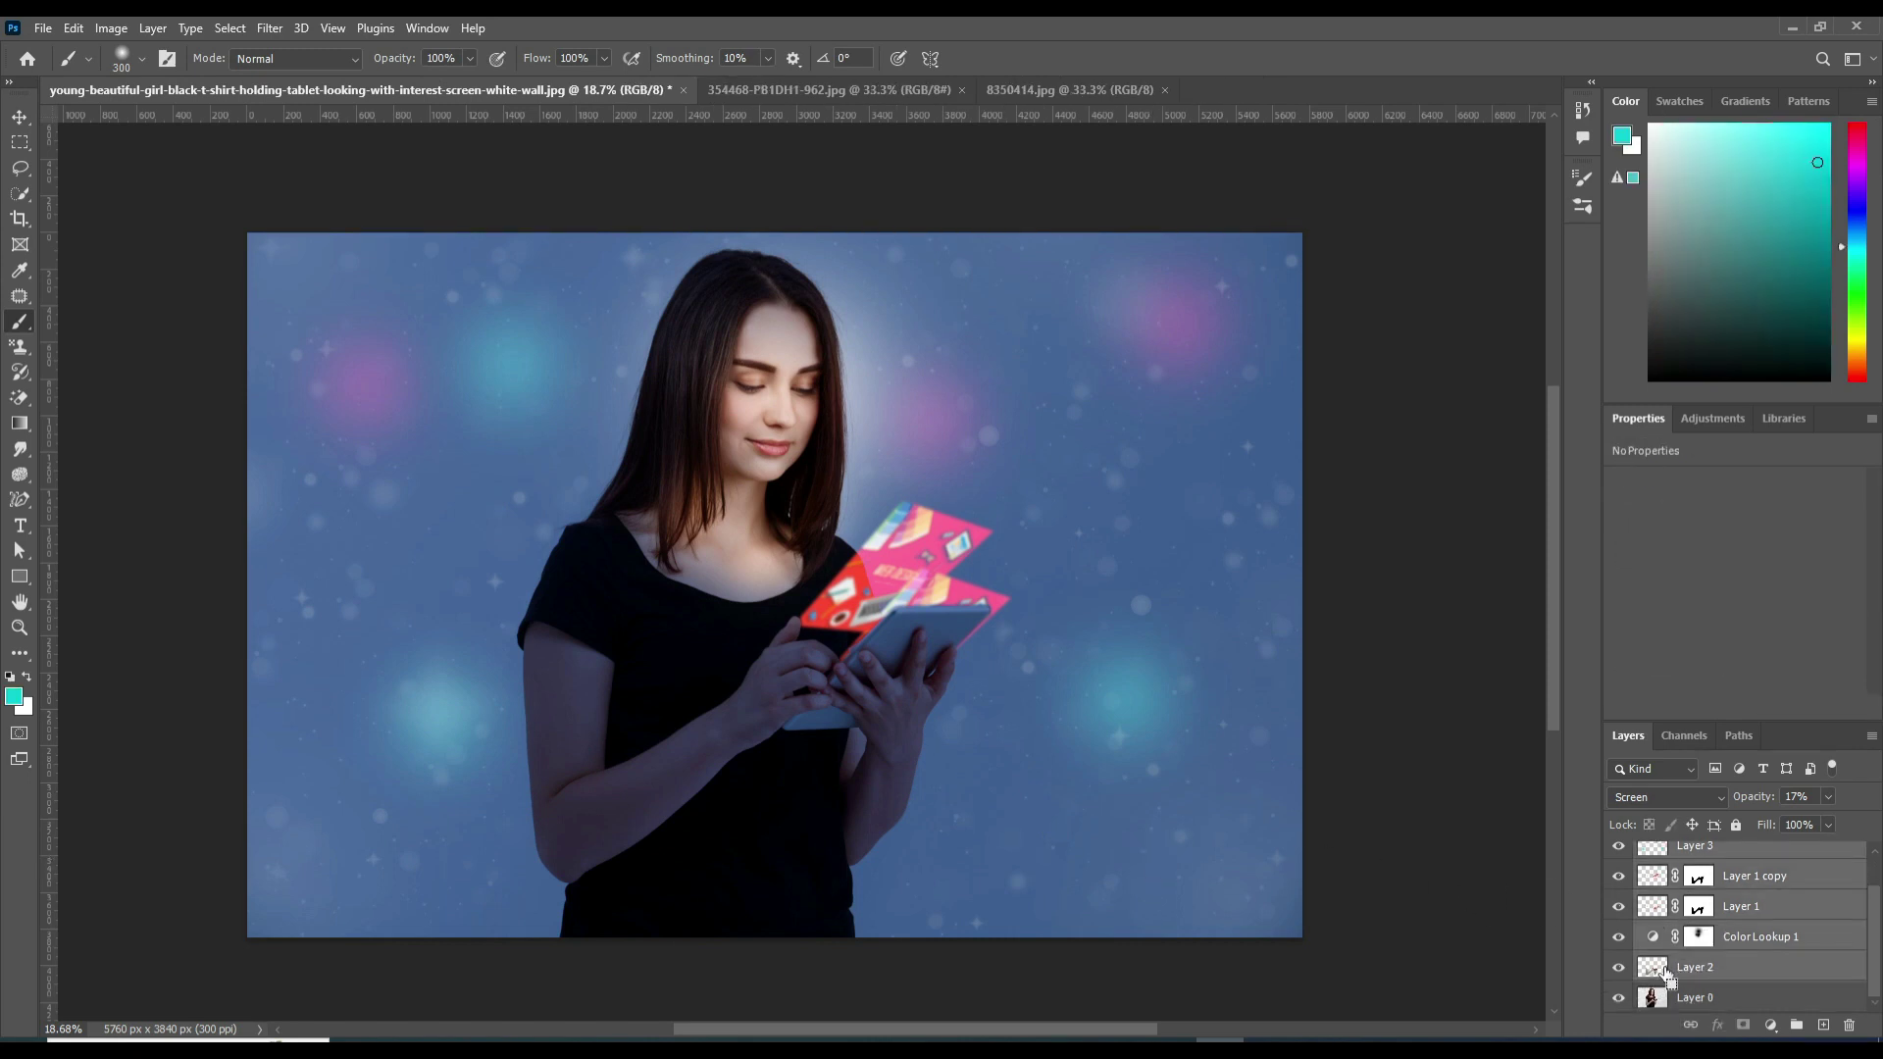
{"action": "key", "text": "ctrl+g"}
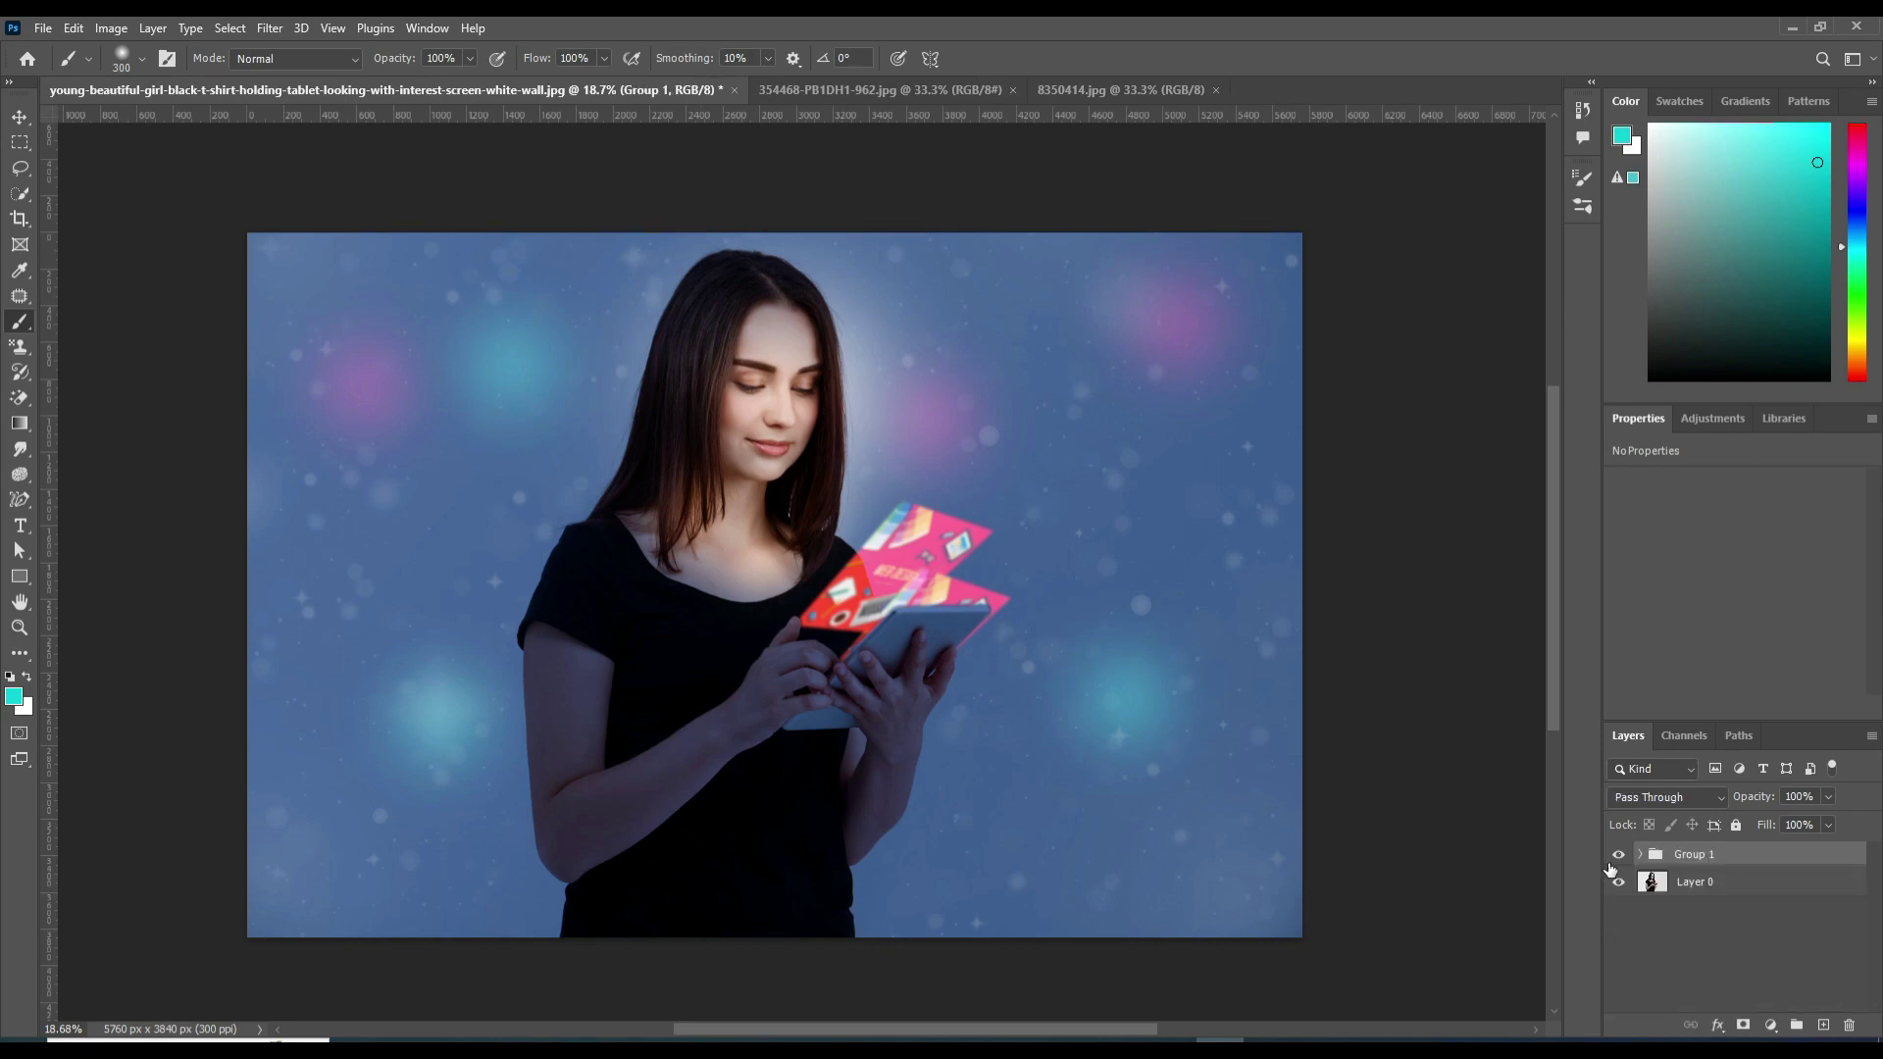
- Toggle Group 1's visibility to compare the finished composite with the original photo
{"action": "left_click", "coordinate": [1619, 855]}
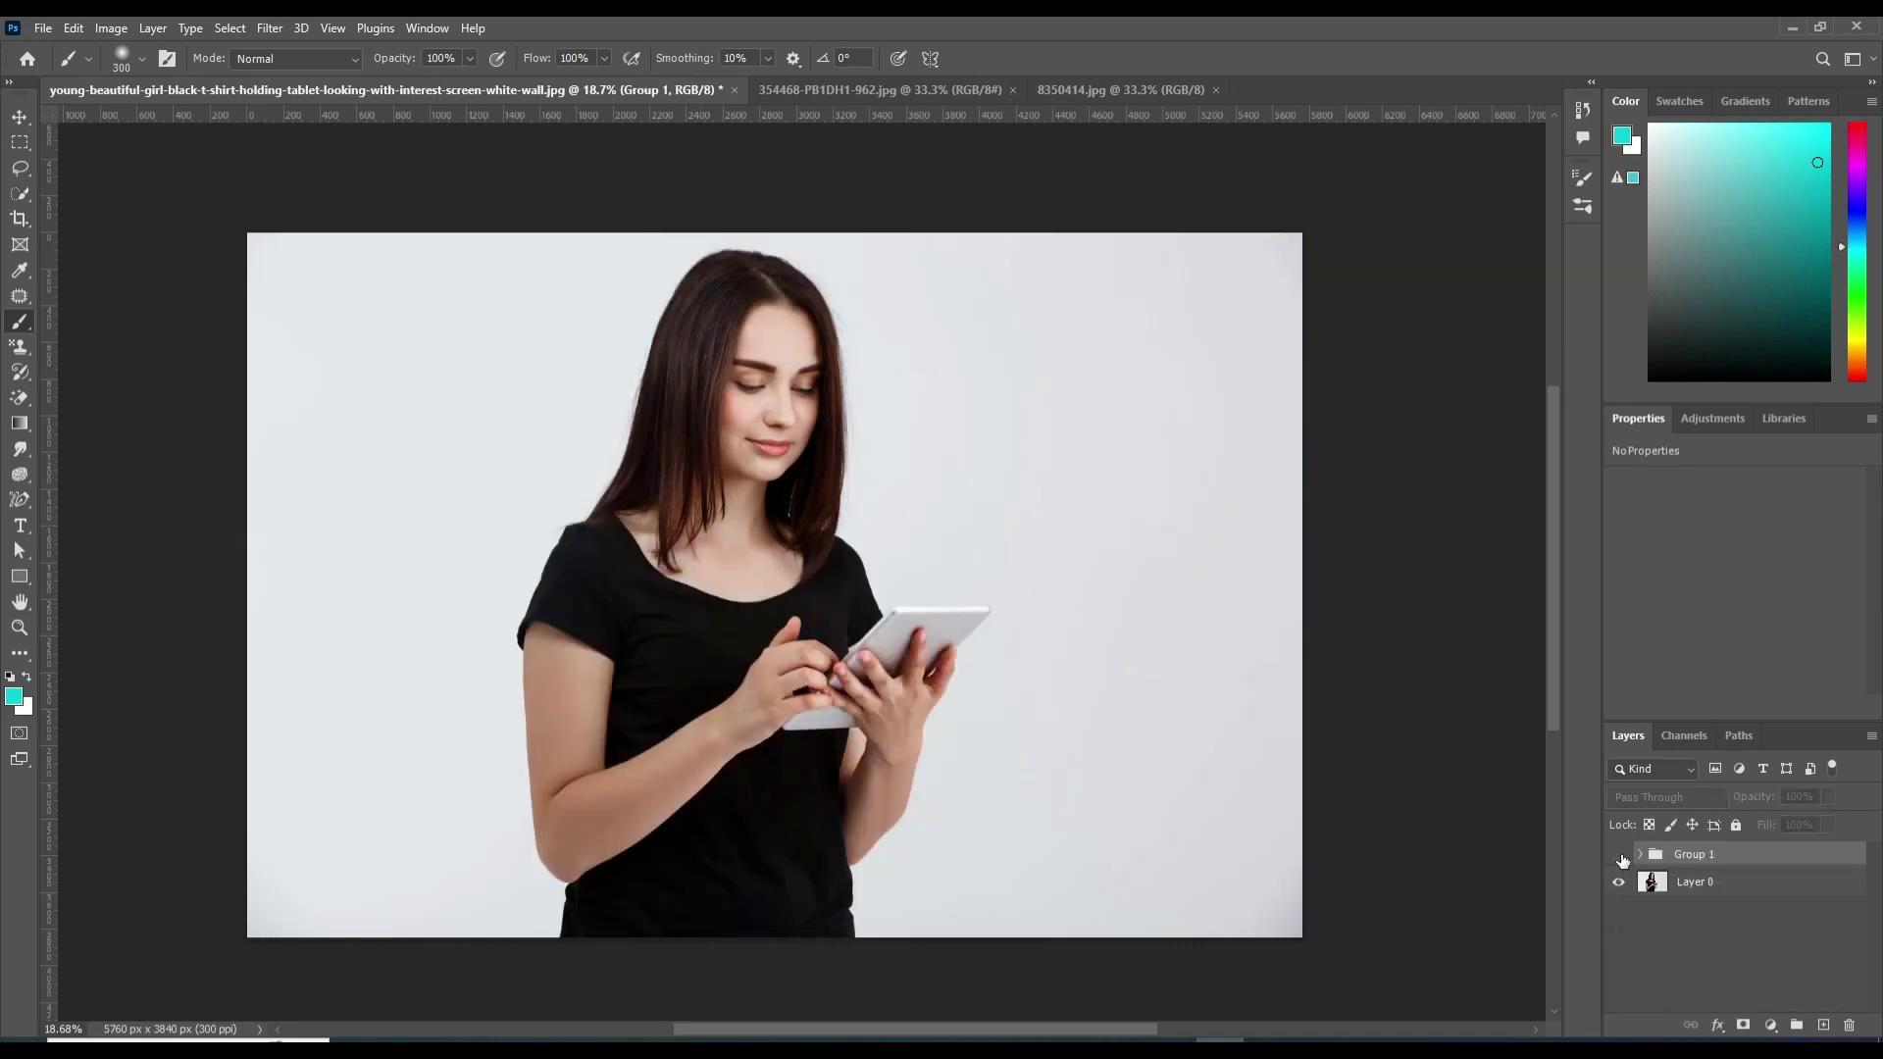
{"action": "left_click", "coordinate": [1619, 855]}
{"action": "left_click", "coordinate": [1619, 855]}
{"action": "left_click", "coordinate": [1619, 855]}
{"action": "left_click", "coordinate": [1620, 855]}
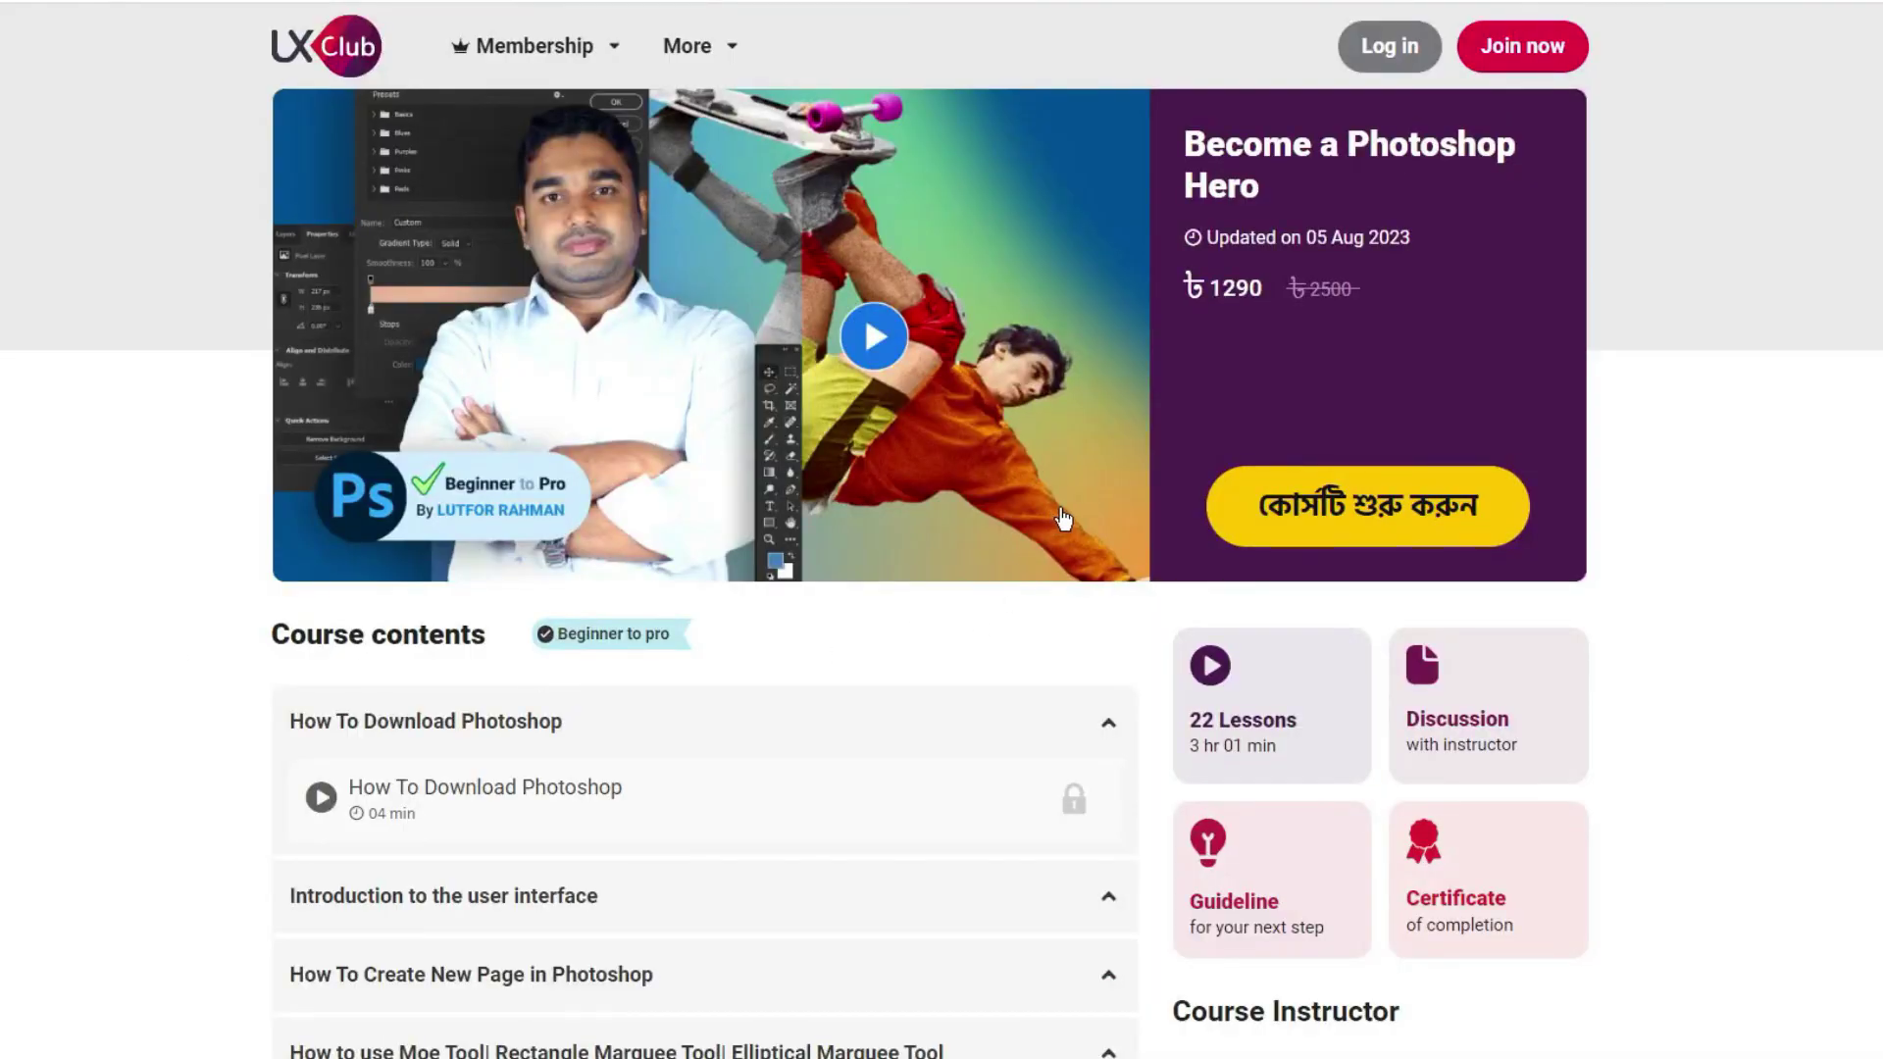
{"action": "scroll", "coordinate": [1064, 520], "scroll_direction": "down", "scroll_amount": 2}
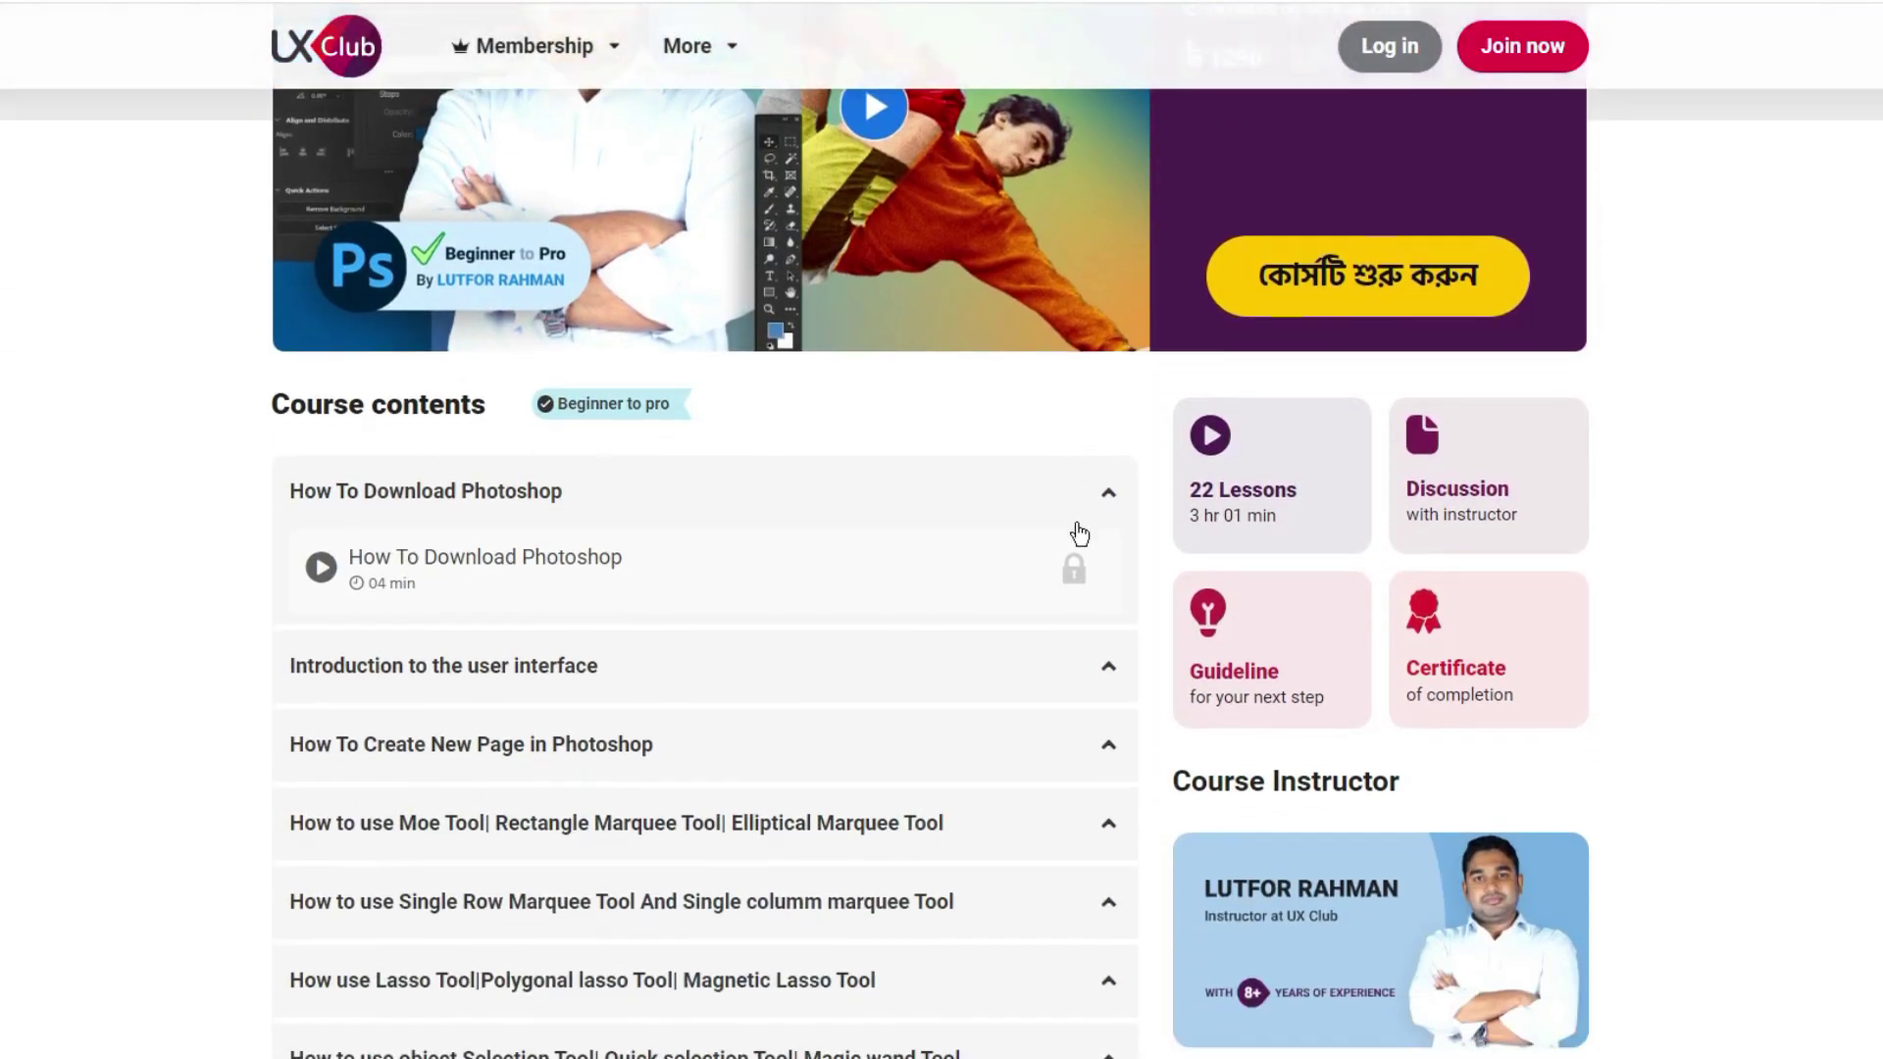
{"action": "scroll", "coordinate": [1076, 534], "scroll_direction": "up", "scroll_amount": 2}
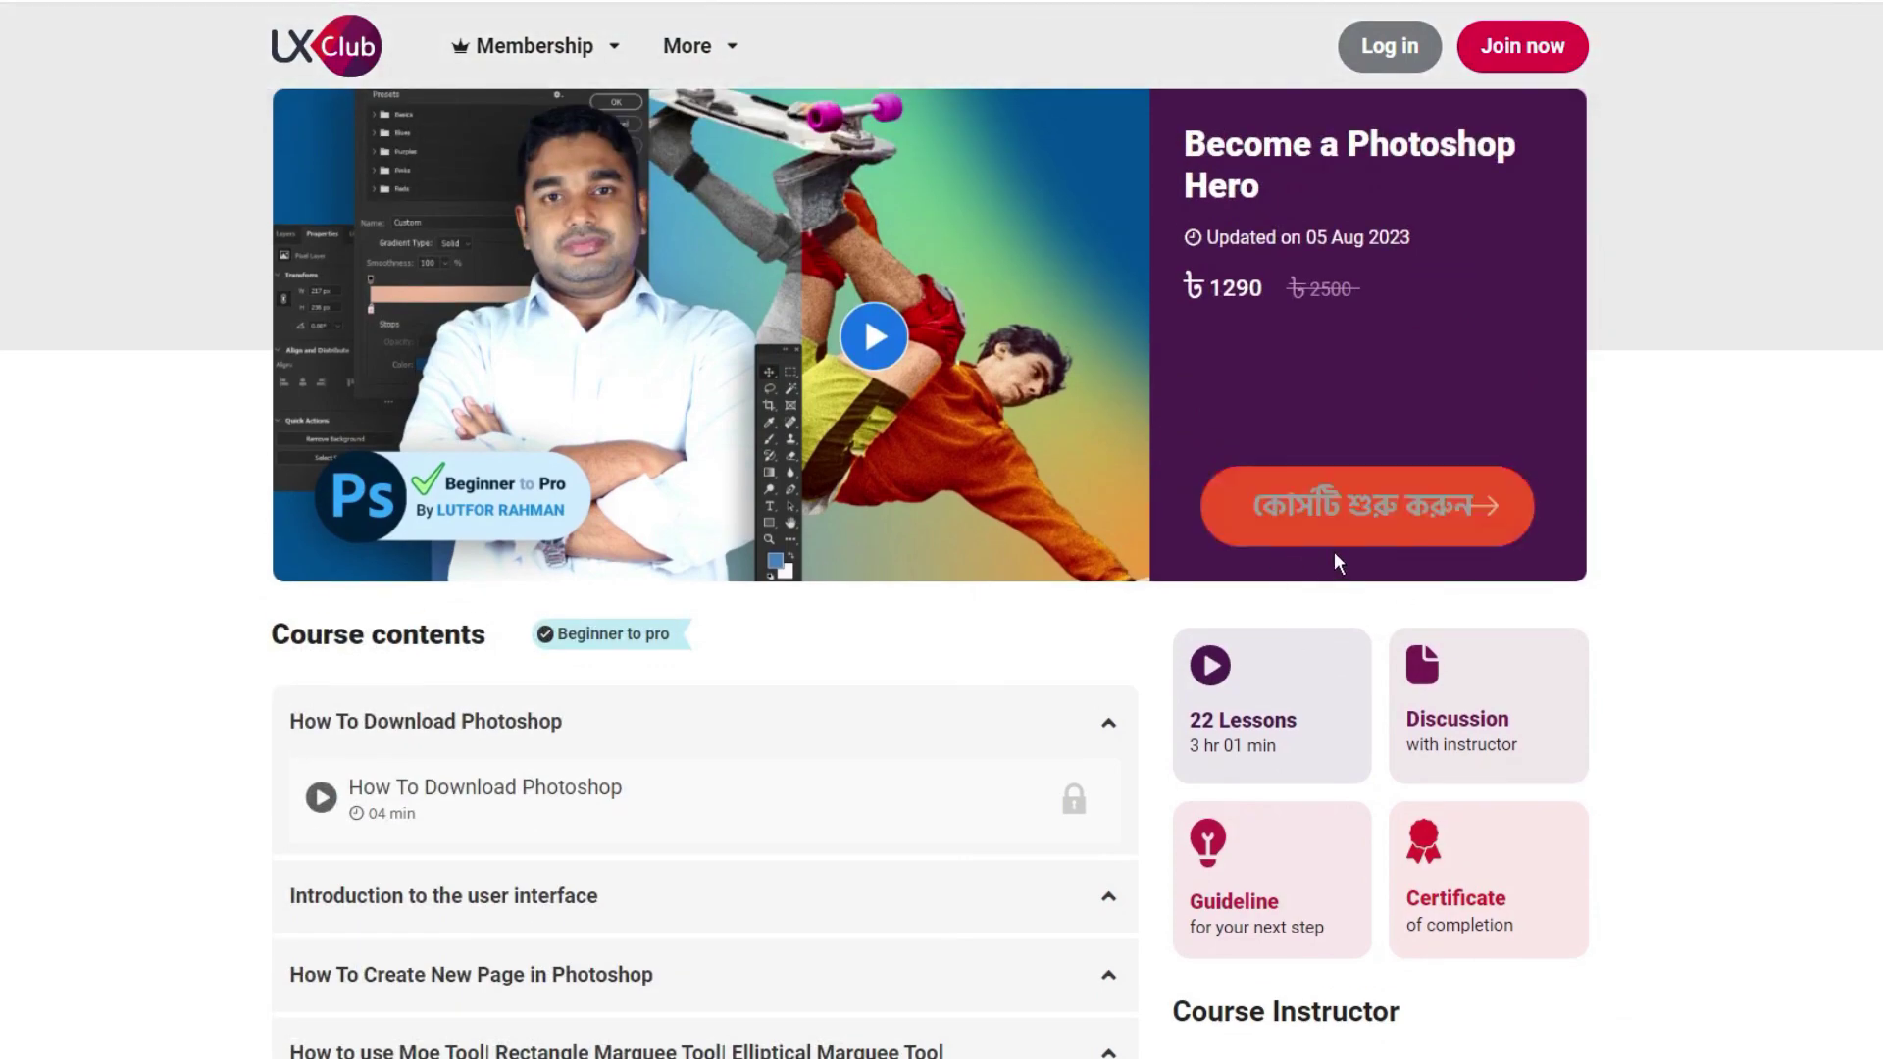
{"action": "scroll", "coordinate": [1370, 606], "scroll_direction": "down", "scroll_amount": 1}
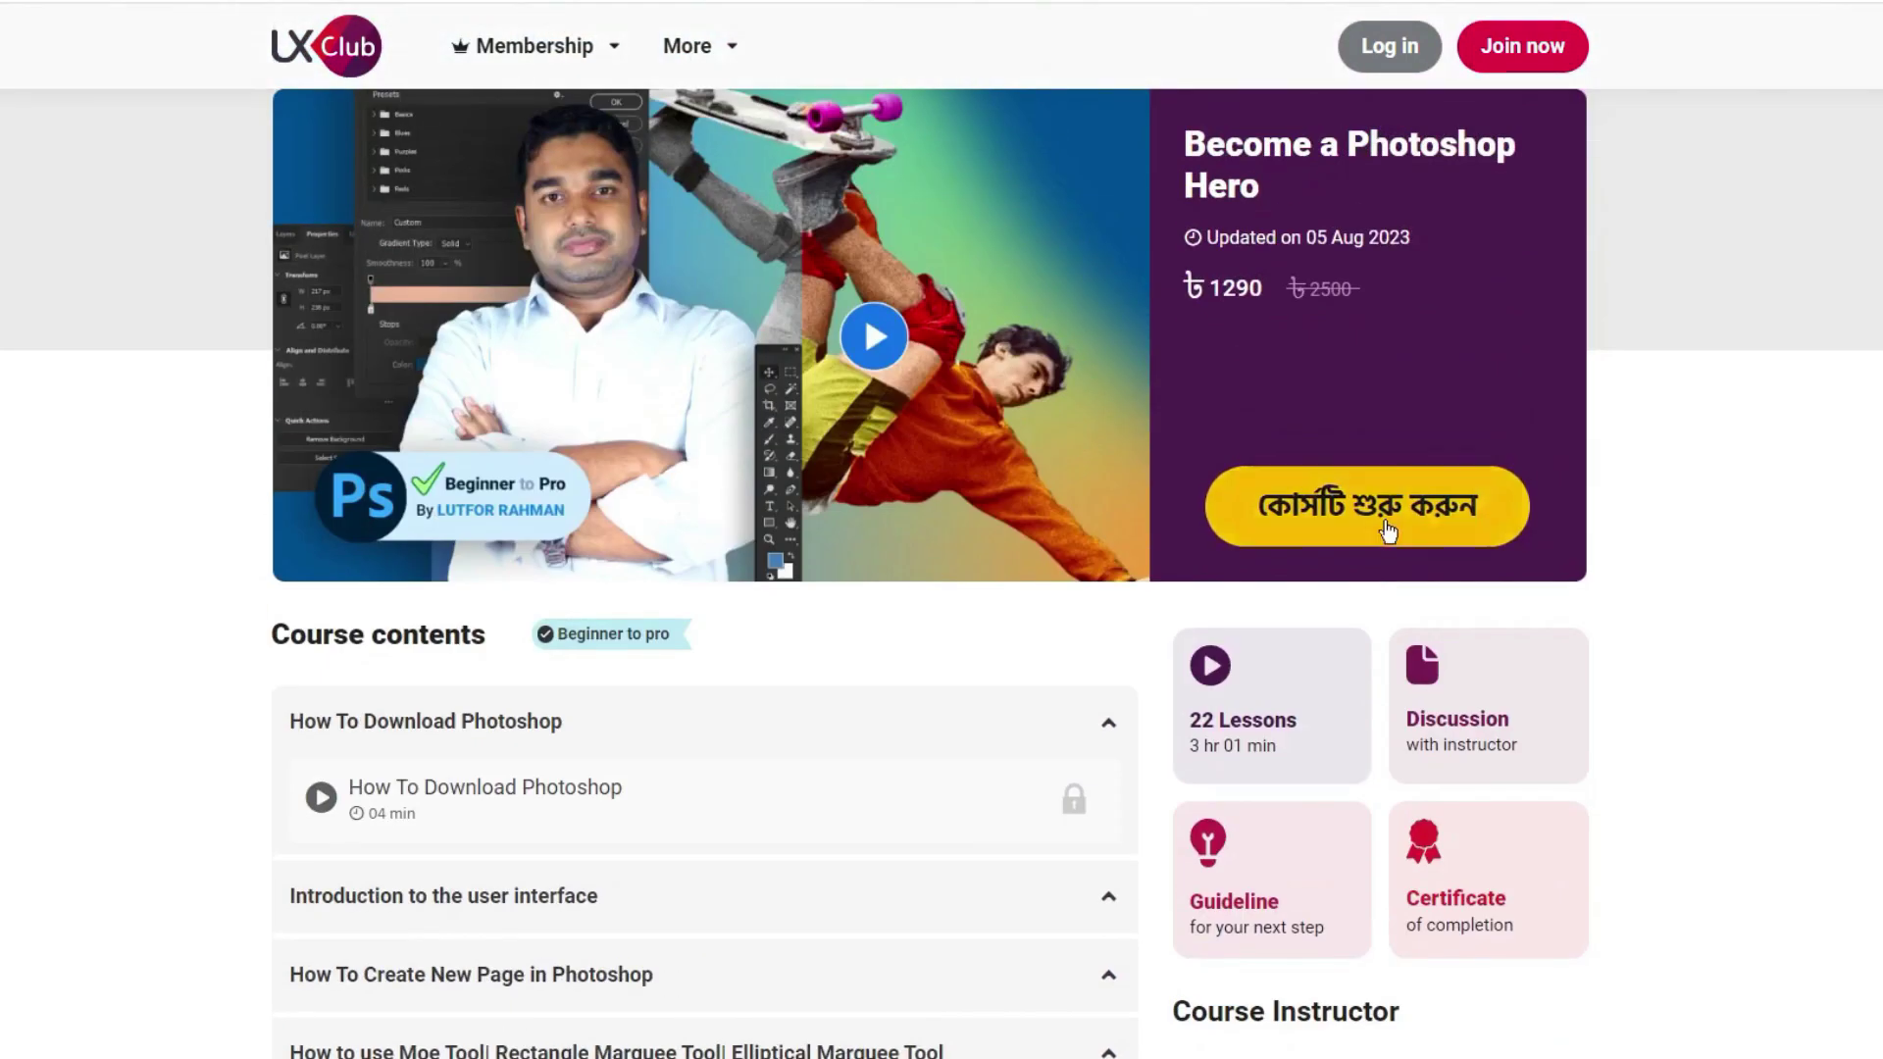